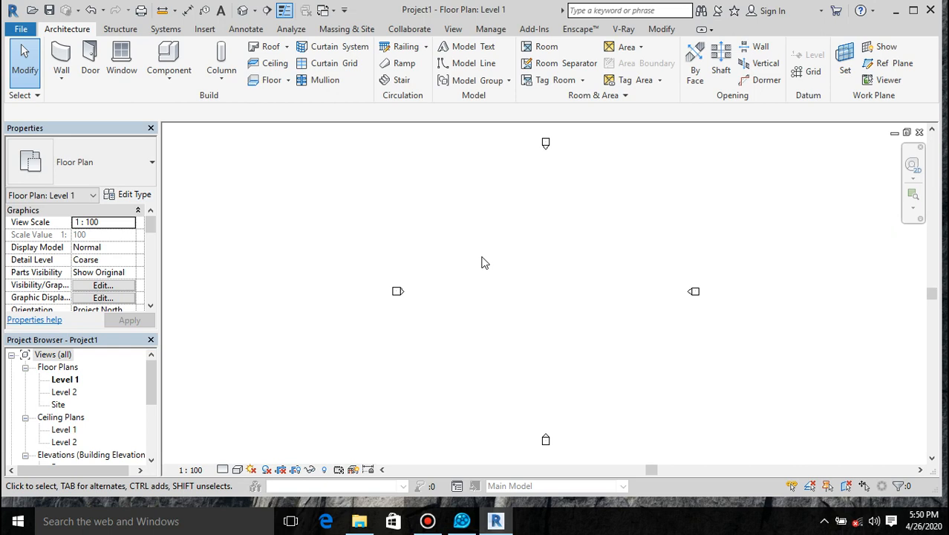
- Create a new family from the Metric Generic Model template
click(10, 30)
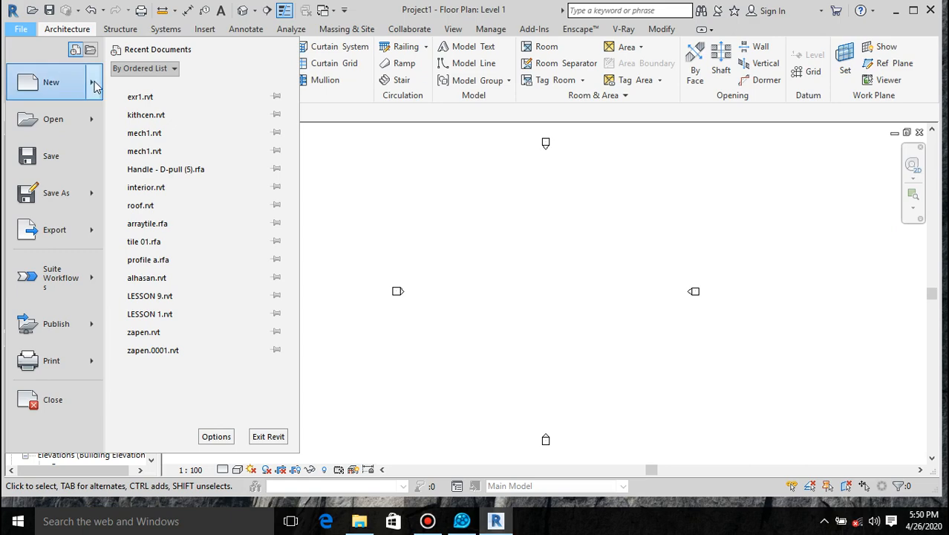
mouse_move(95, 86)
click(174, 126)
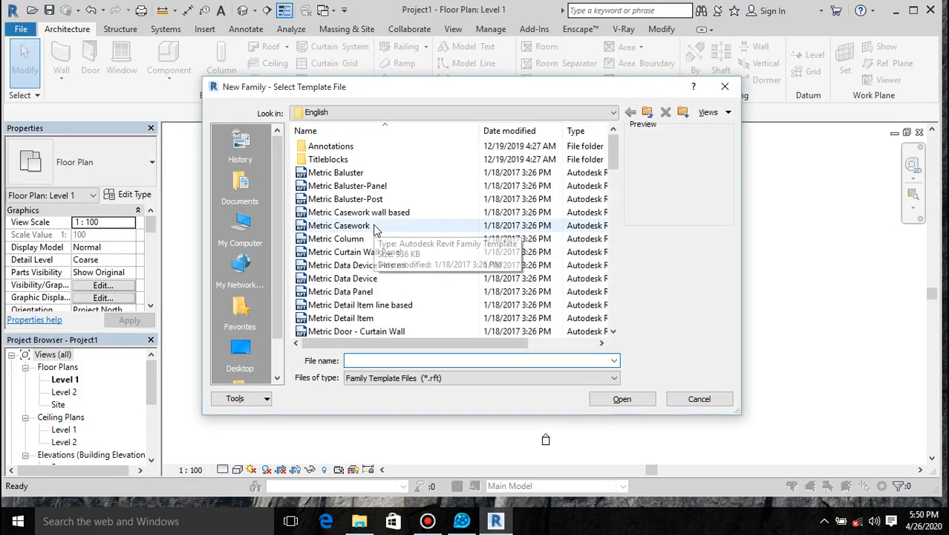
scroll(375, 230, down, 6)
scroll(375, 230, down, 15)
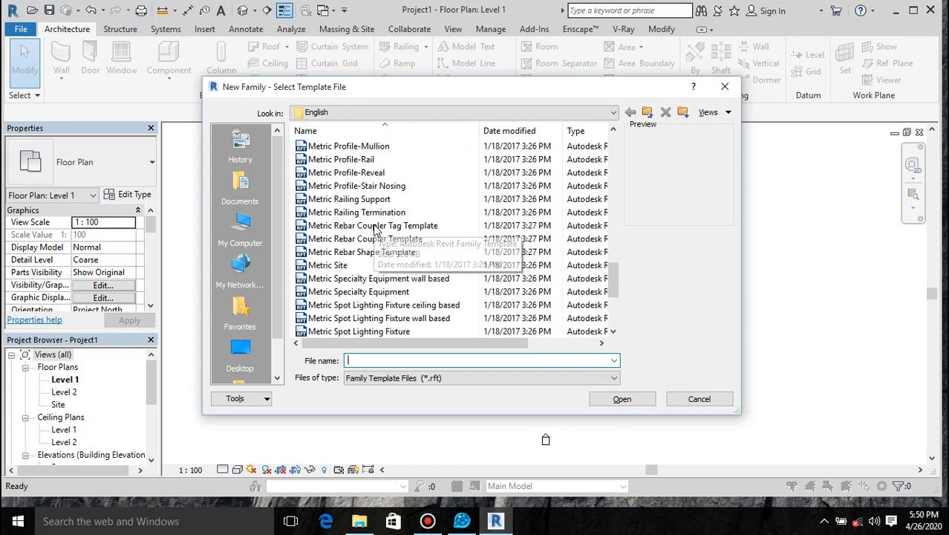
scroll(375, 230, up, 5)
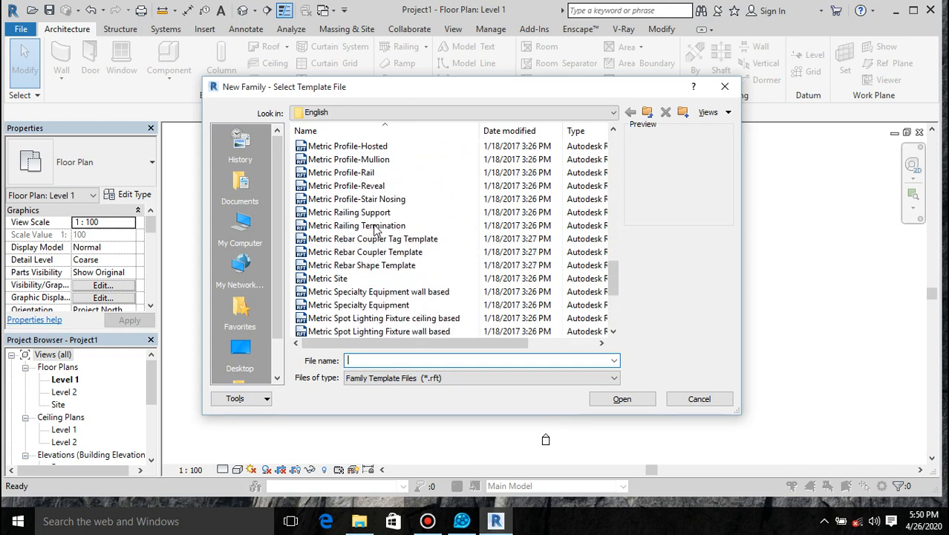
scroll(375, 230, up, 6)
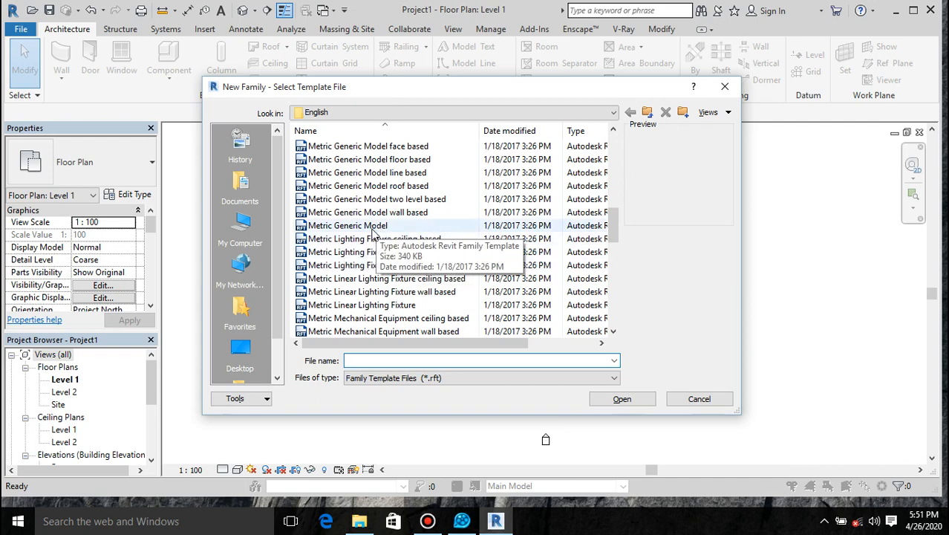
click(374, 226)
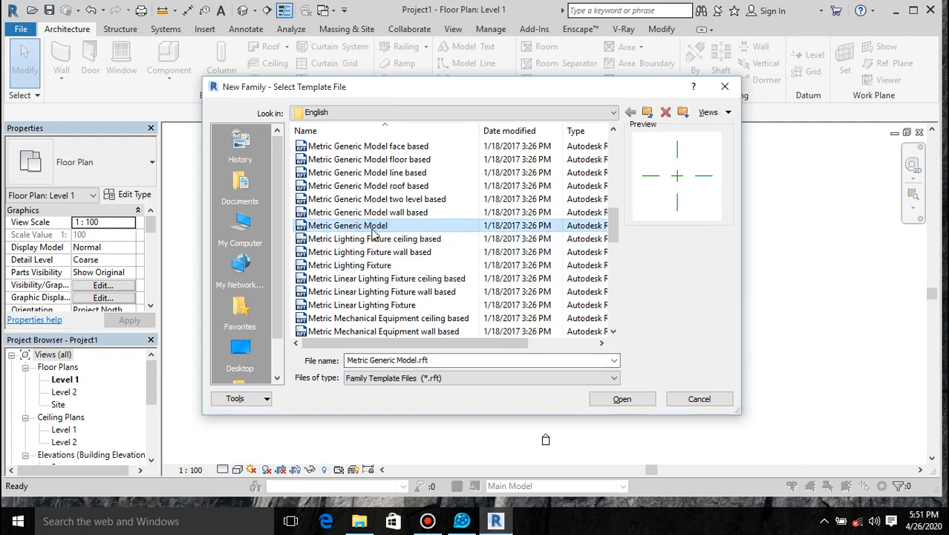
click(621, 399)
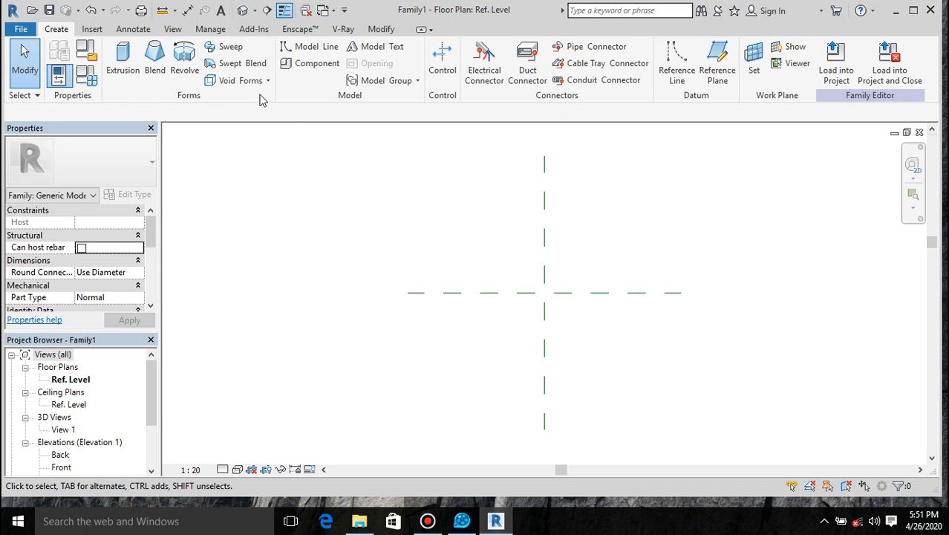
- Start an extrusion sketch and draw a 2200 mm horizontal line along the horizontal reference plane, crossing the vertical one
click(112, 72)
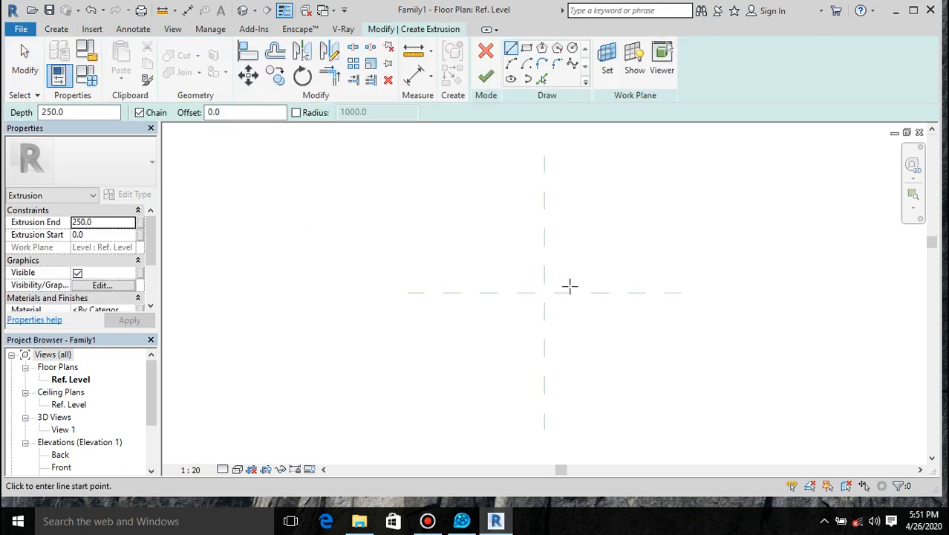
click(534, 134)
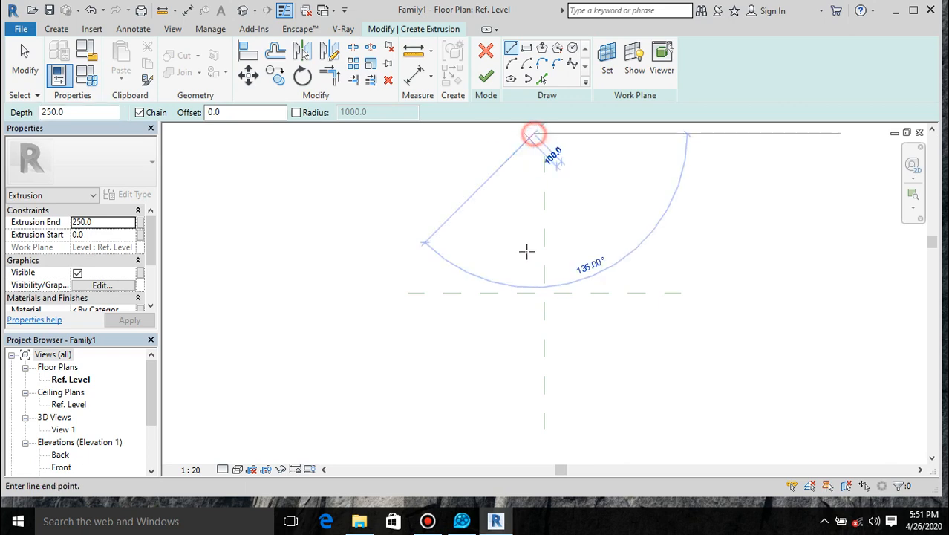
key(Escape)
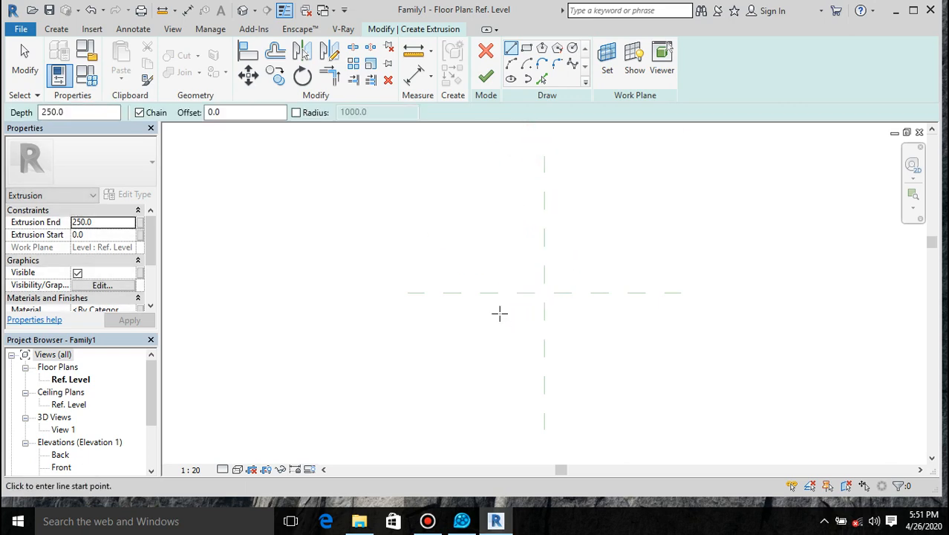
click(482, 292)
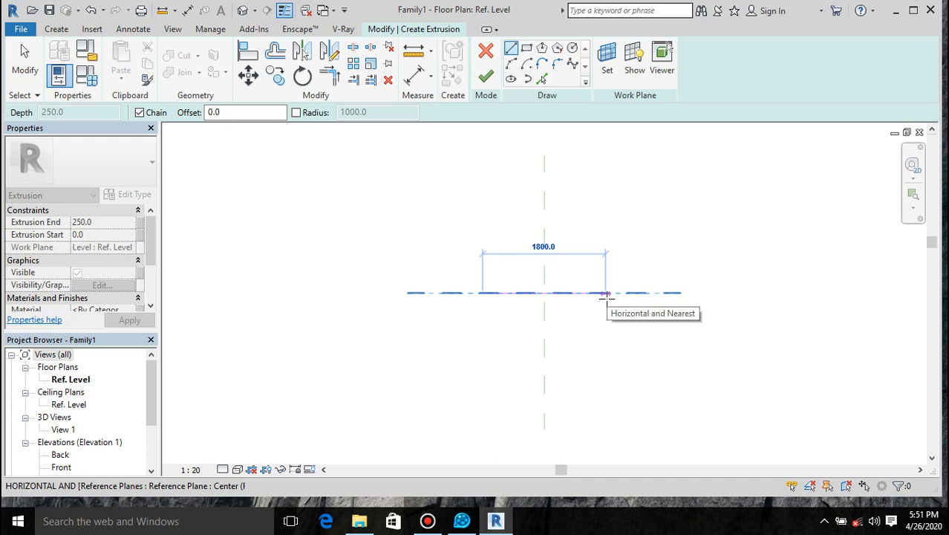
text(2)
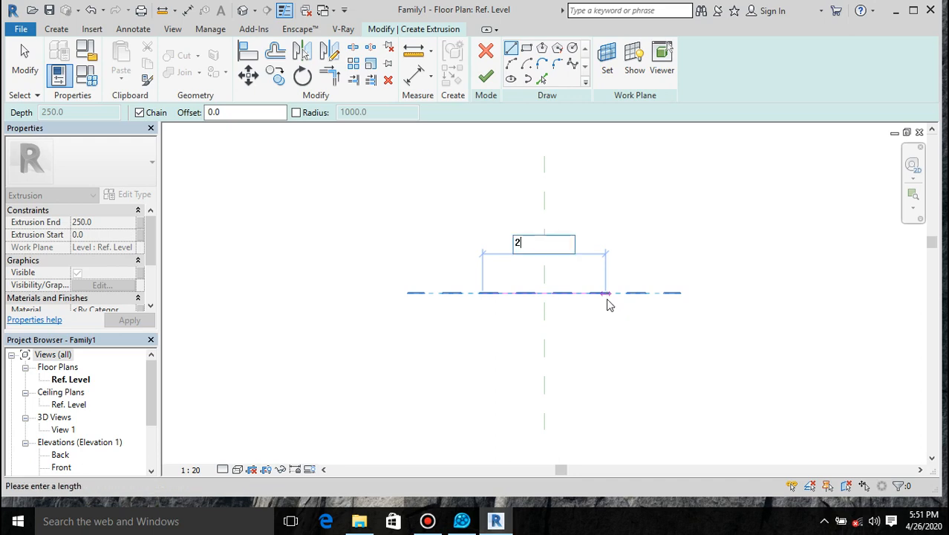
text(200)
key(Return)
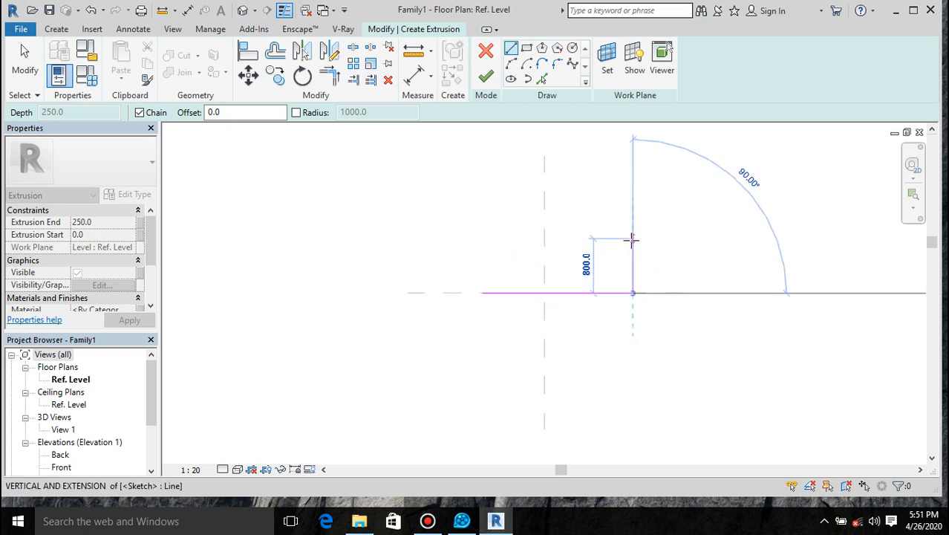
key(Escape)
key(Escape)
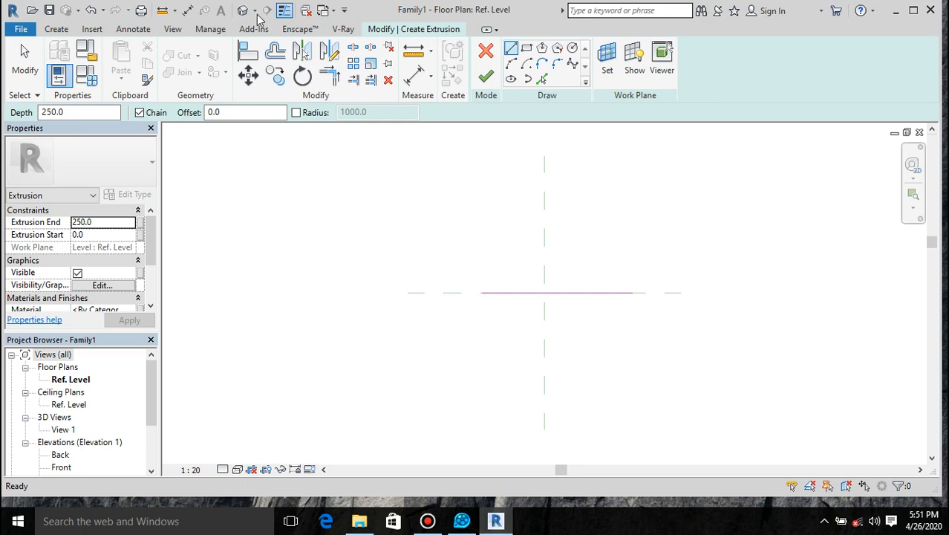
- Offset copies of the sketch line by 75 mm to both sides and delete the original middle line
click(275, 52)
click(311, 112)
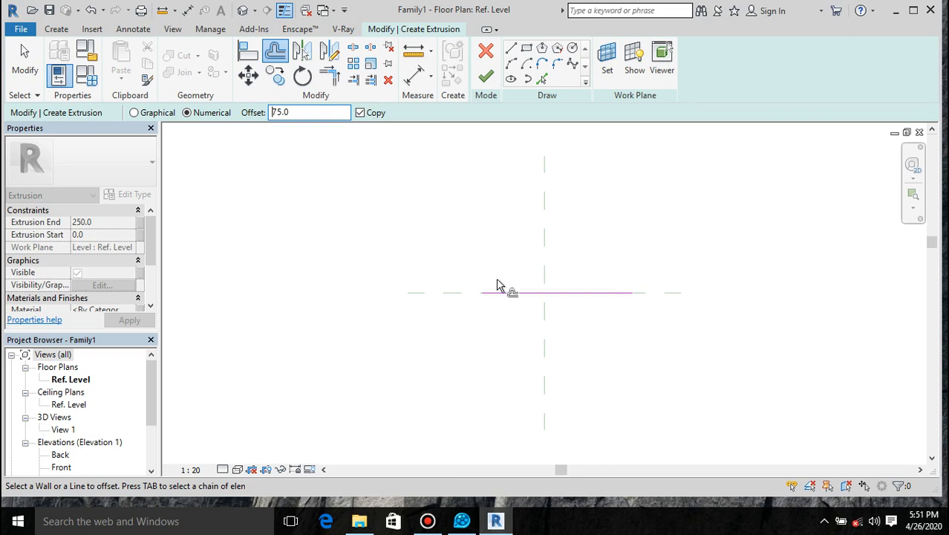
scroll(520, 298, up, 5)
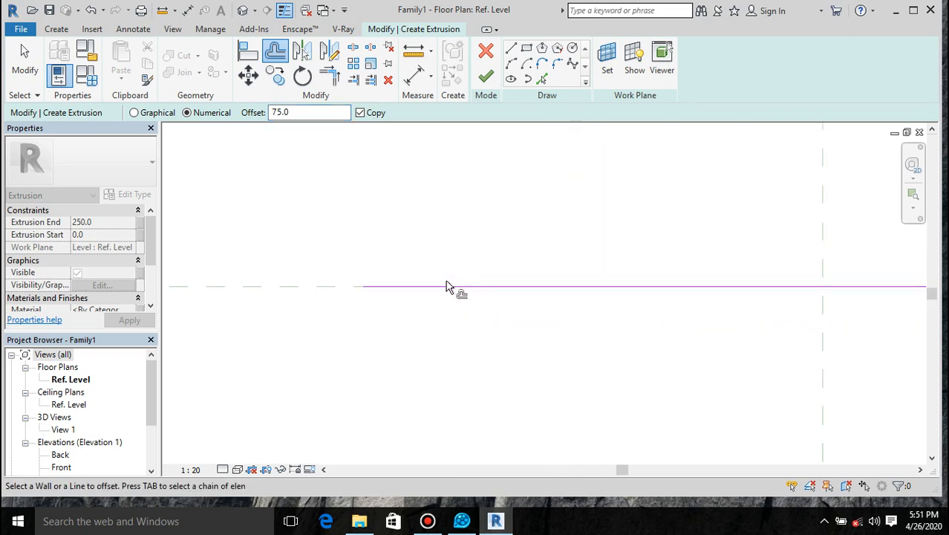
click(446, 283)
click(447, 288)
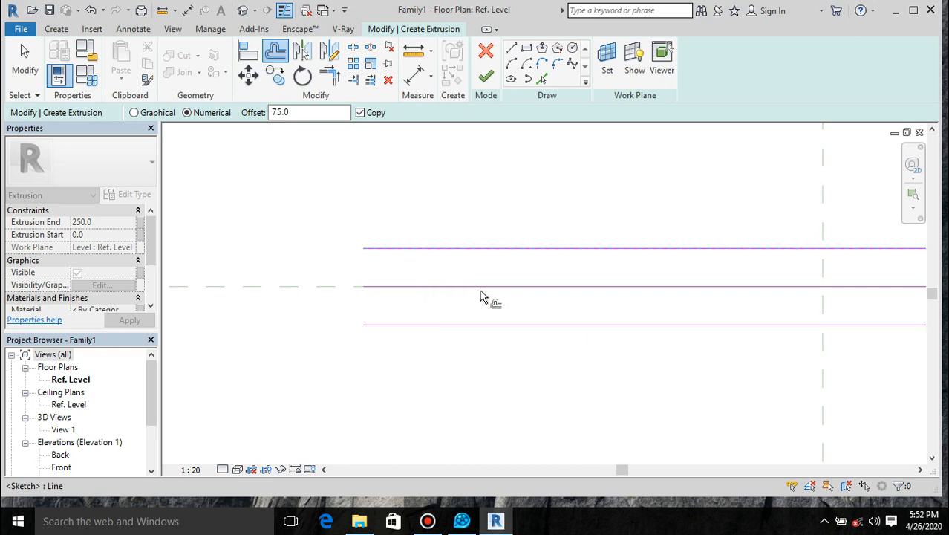
key(Escape)
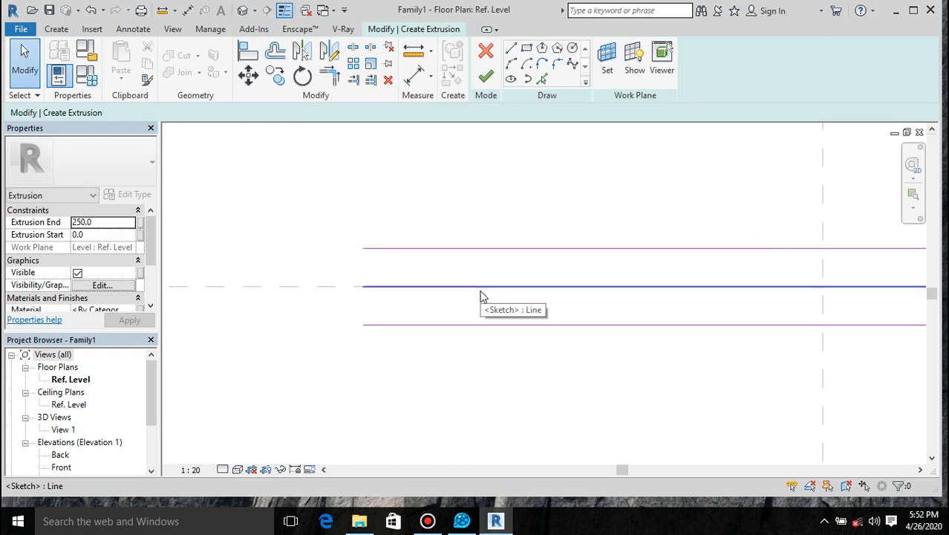
click(480, 297)
key(Delete)
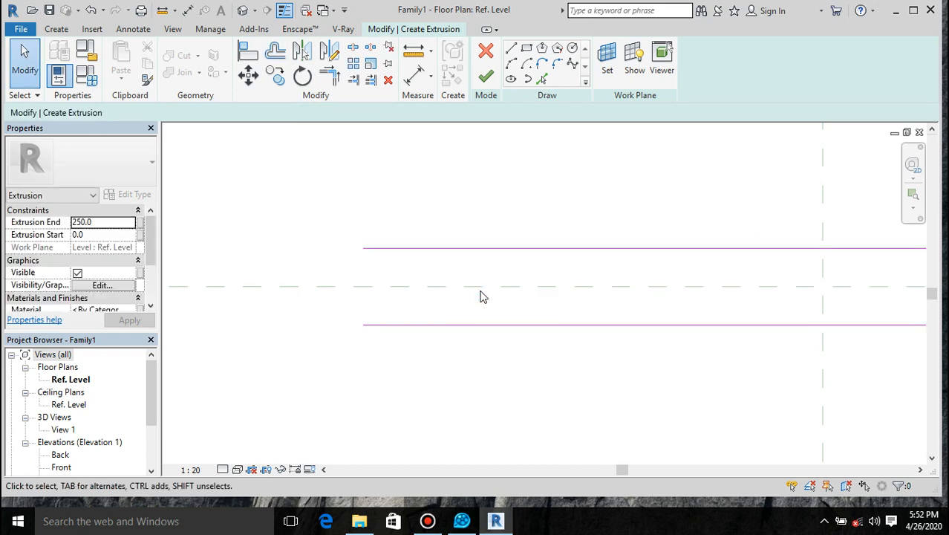
- Close both ends of the two parallel sketch lines with vertical lines to form a rectangle
click(511, 48)
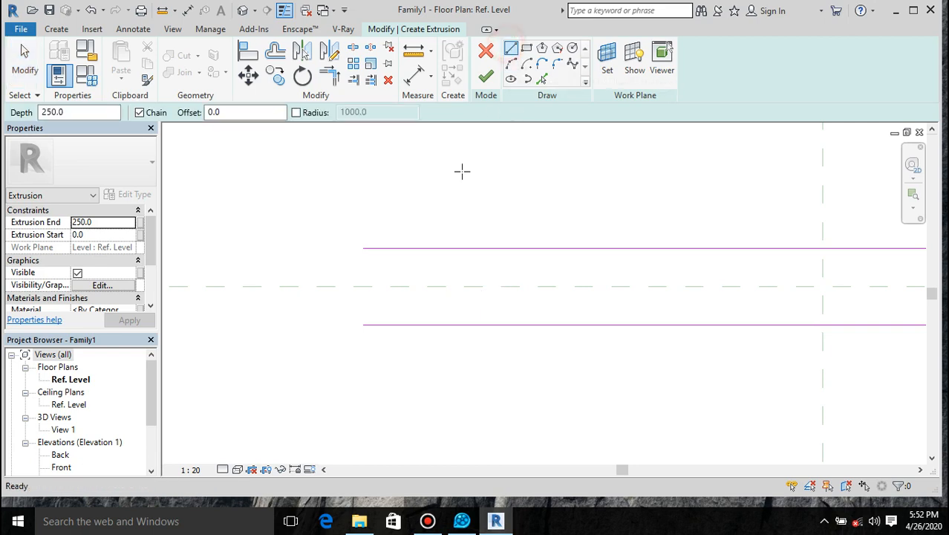
click(363, 248)
click(363, 324)
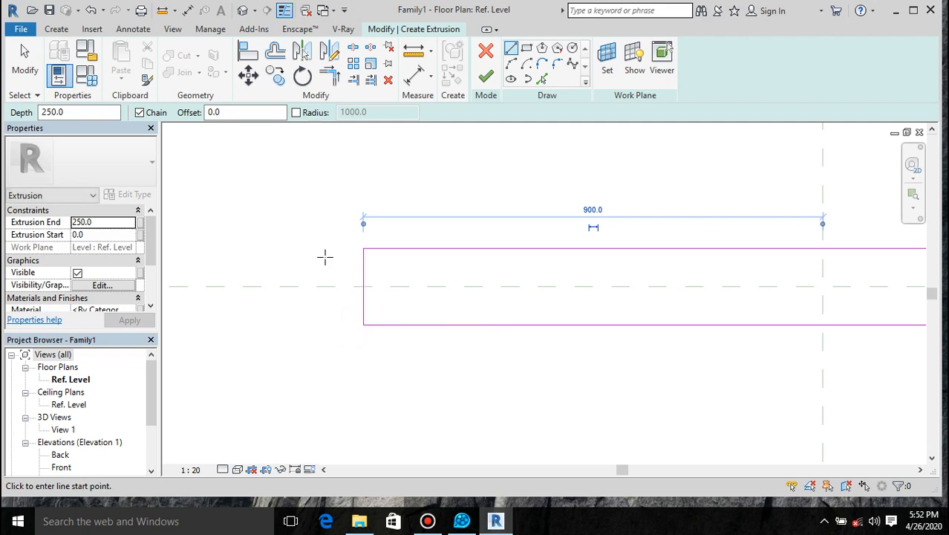
scroll(325, 256, down, 3)
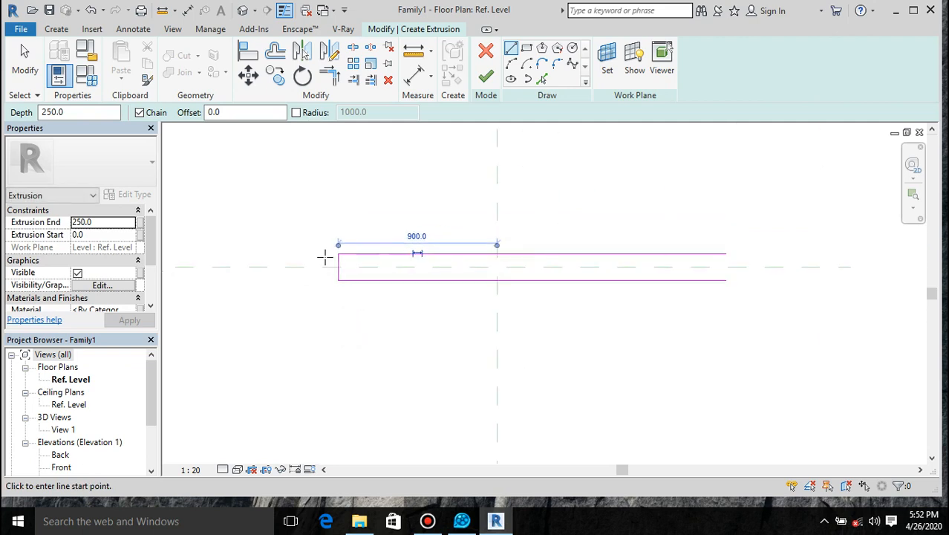
click(726, 255)
click(727, 280)
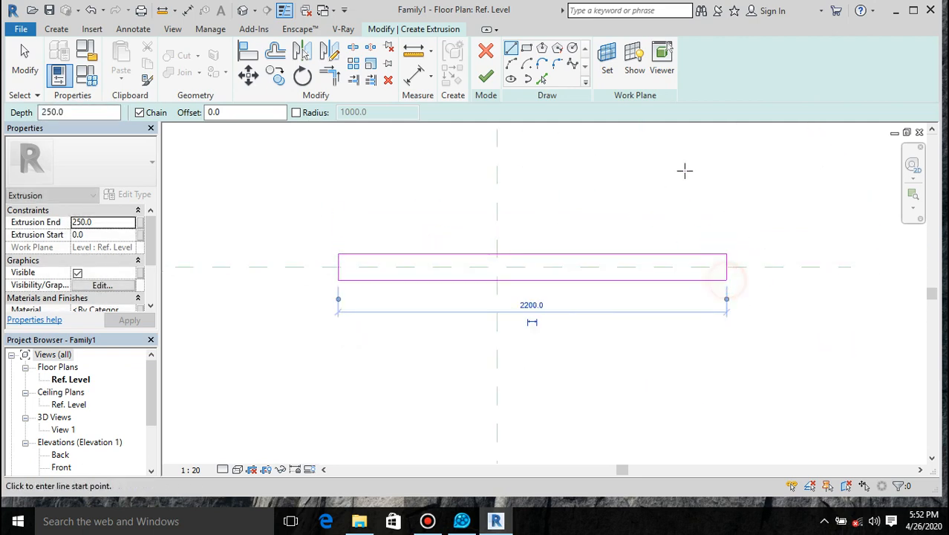
key(Escape)
- Move the whole sketch rectangle so its centre lies on the intersection of the two reference planes
mouse_move(745, 205)
mouse_down()
mouse_move(356, 352)
mouse_move(269, 348)
mouse_up()
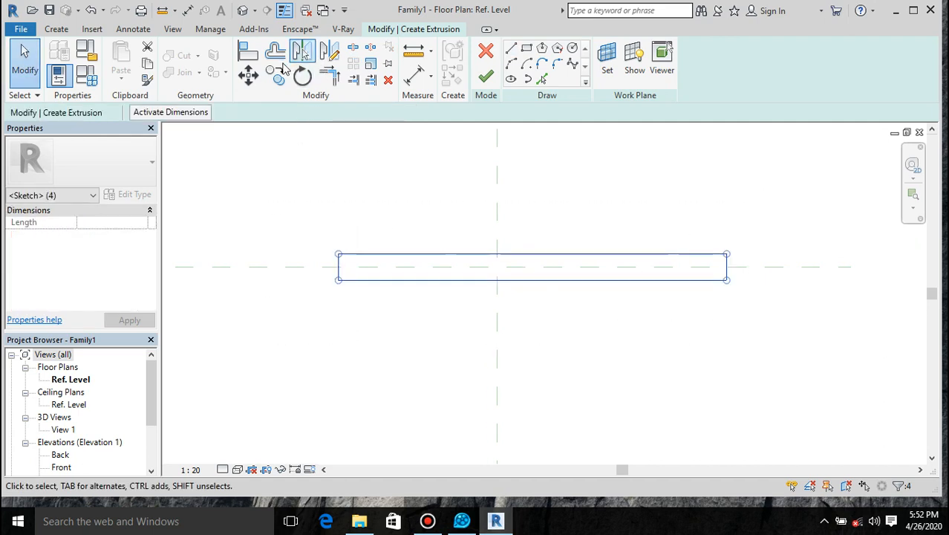
click(248, 75)
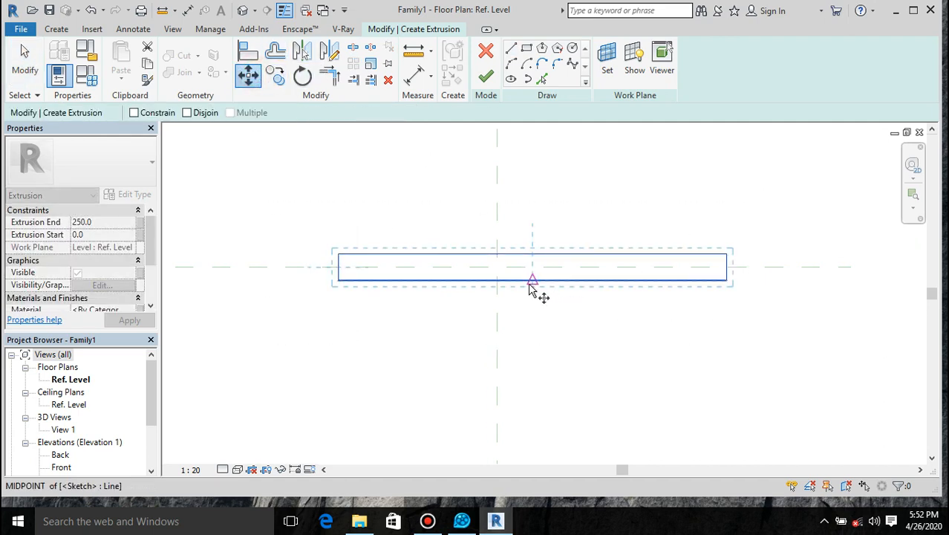
click(533, 283)
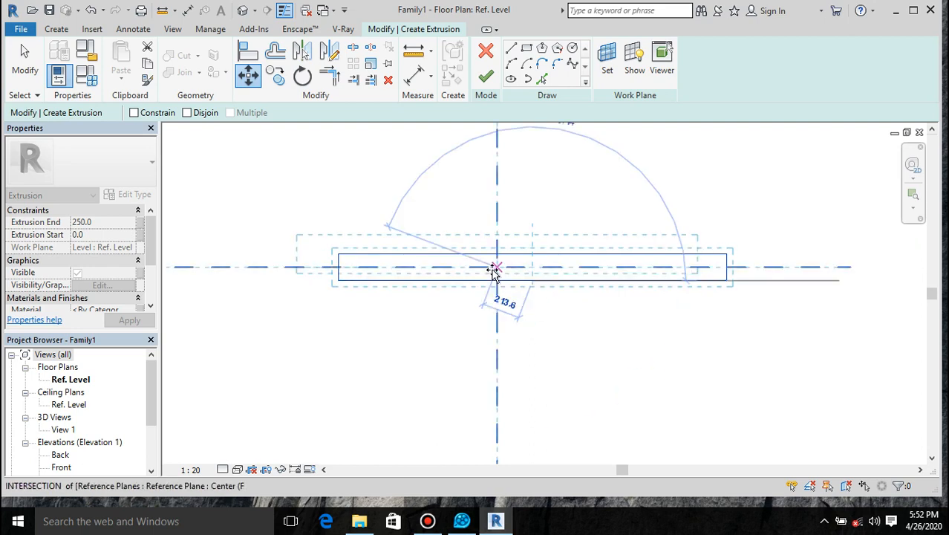
click(497, 269)
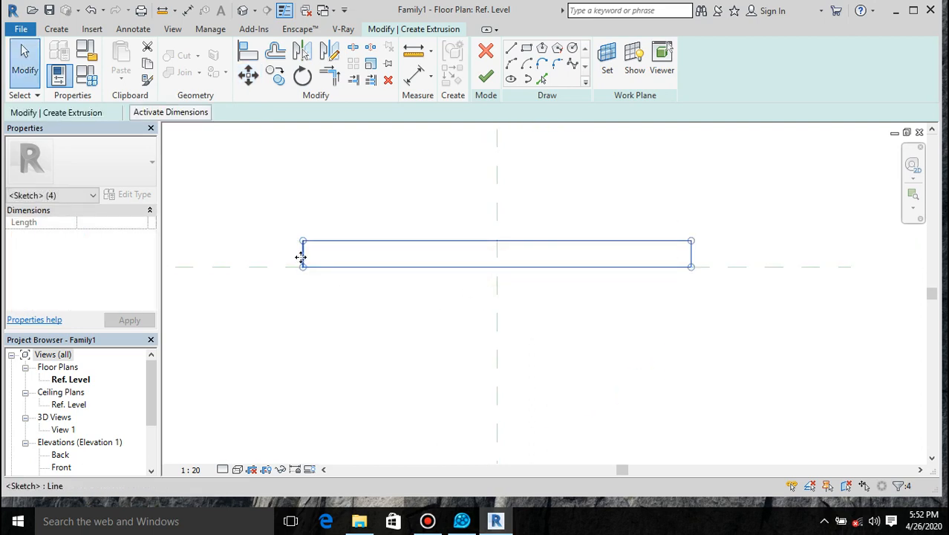
click(248, 74)
click(303, 254)
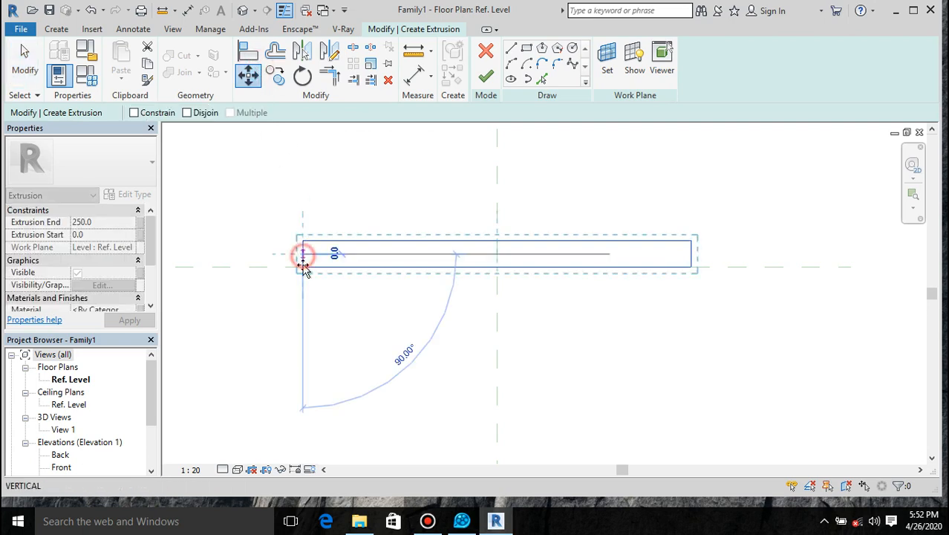
click(303, 267)
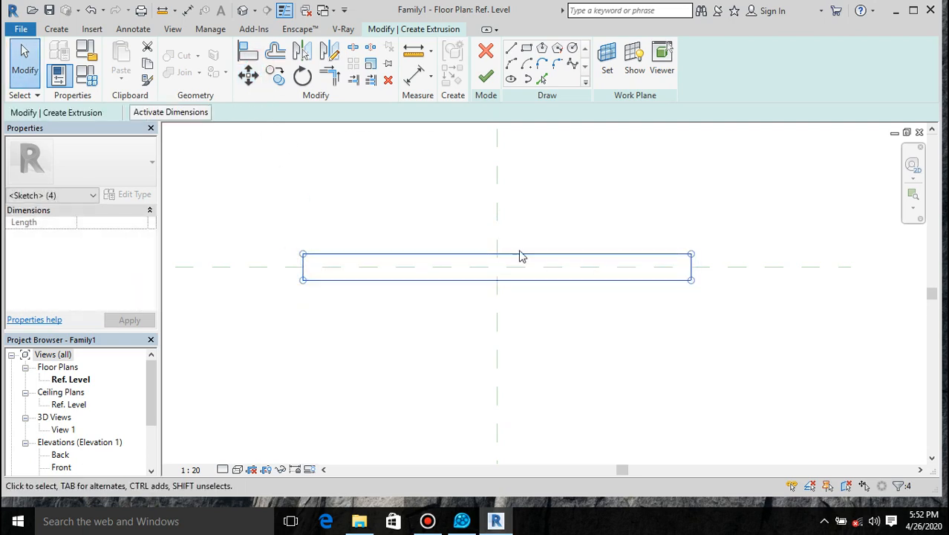
- Finish the extrusion sketch and set the Extrusion End of the block to 1200
click(485, 78)
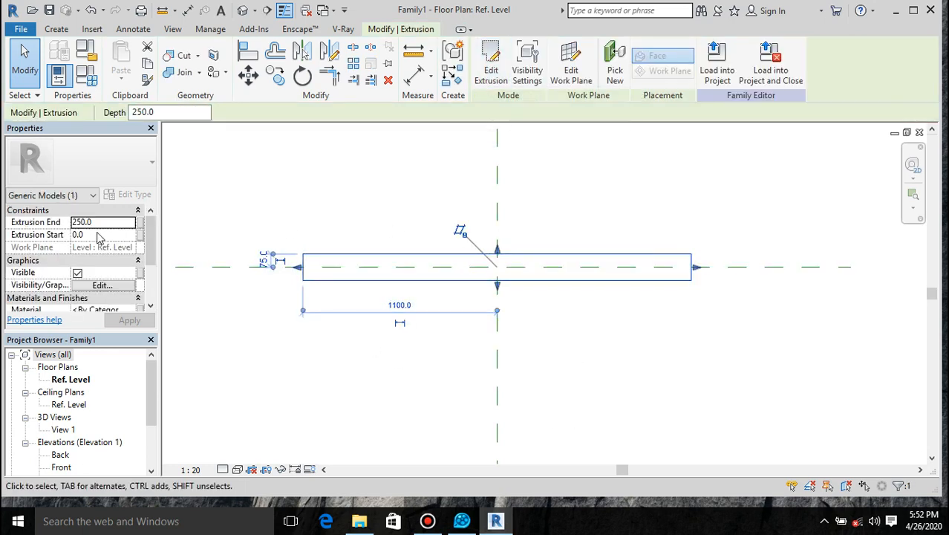
click(97, 222)
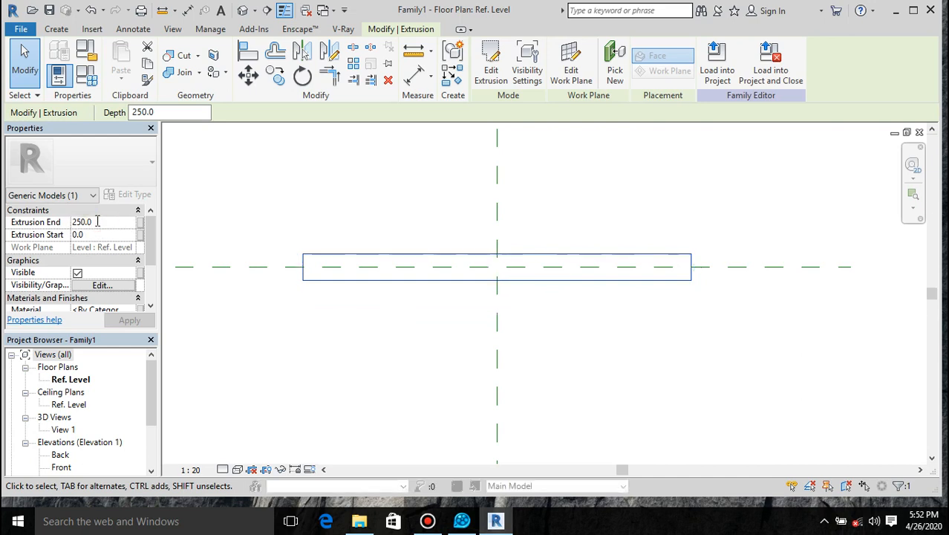
key(BackSpace)
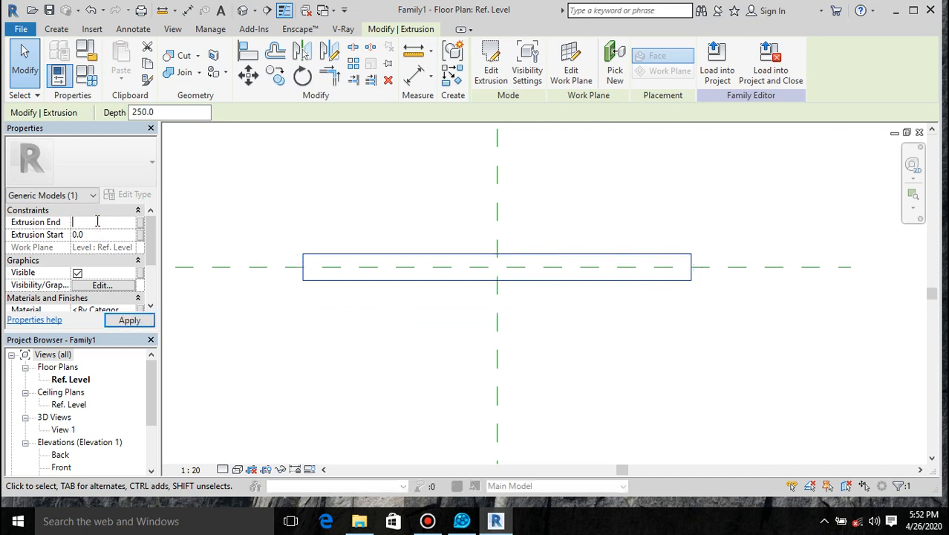
text(1200)
key(Return)
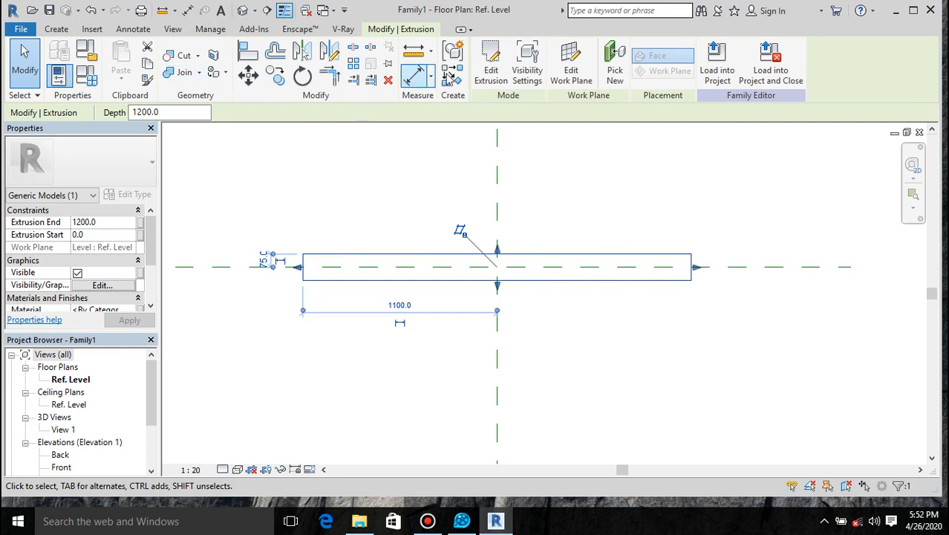
- Start a new extrusion sketch at the left end of the existing block
click(57, 29)
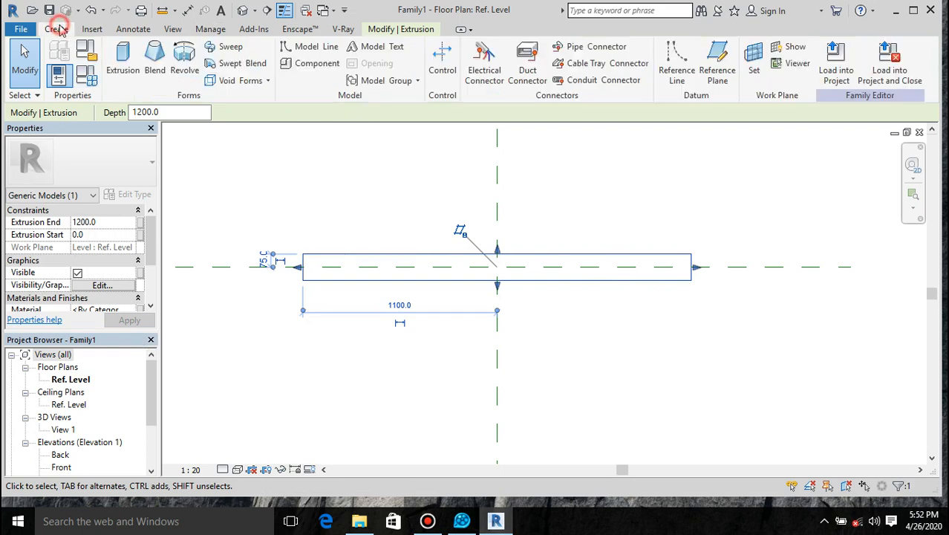
click(113, 69)
scroll(257, 289, up, 2)
scroll(257, 289, up, 1)
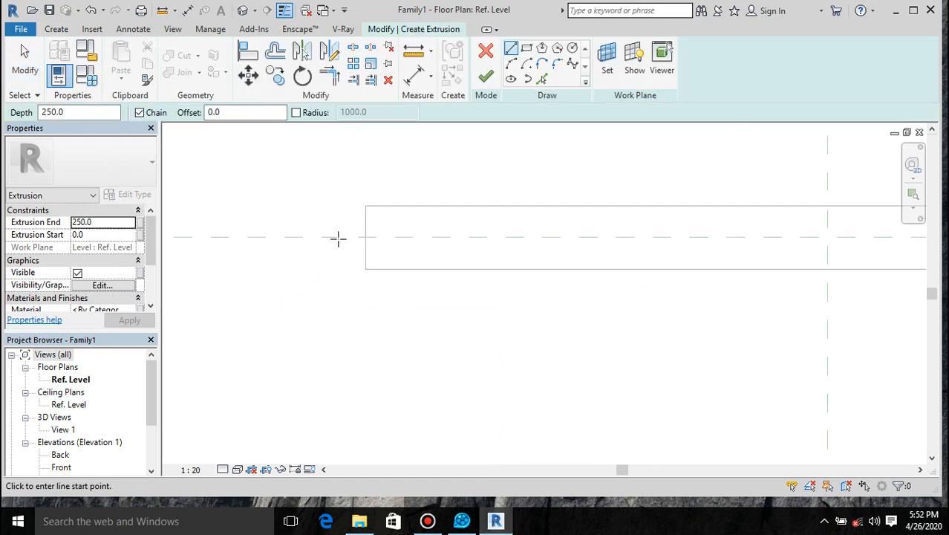
click(365, 204)
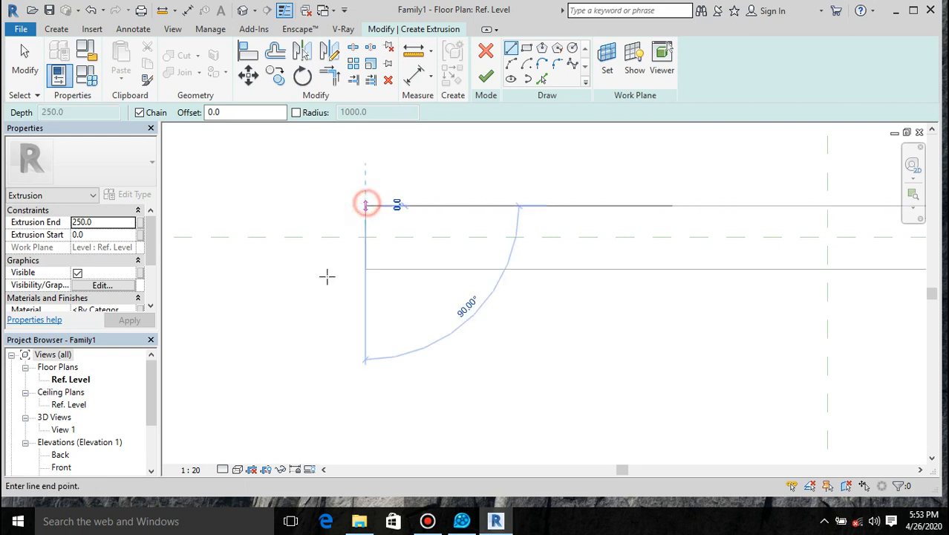
click(527, 49)
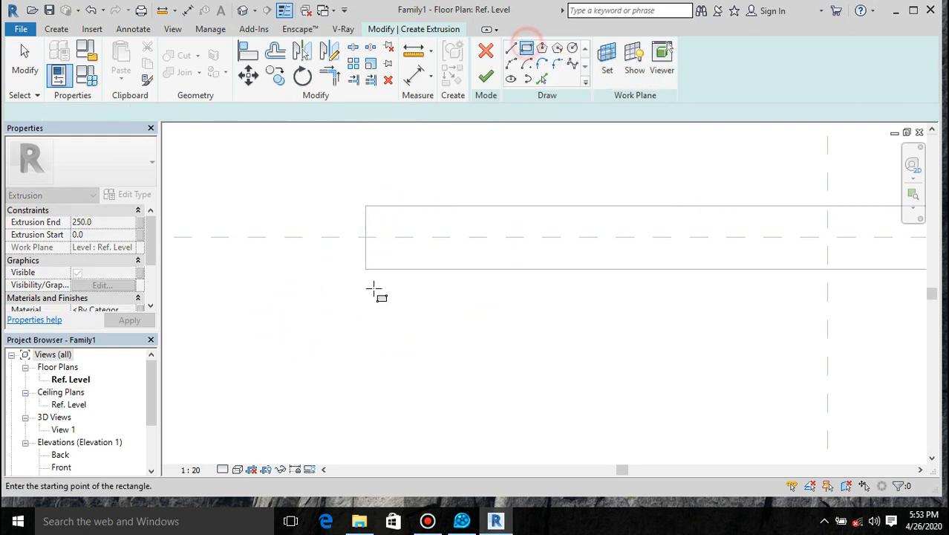
click(365, 207)
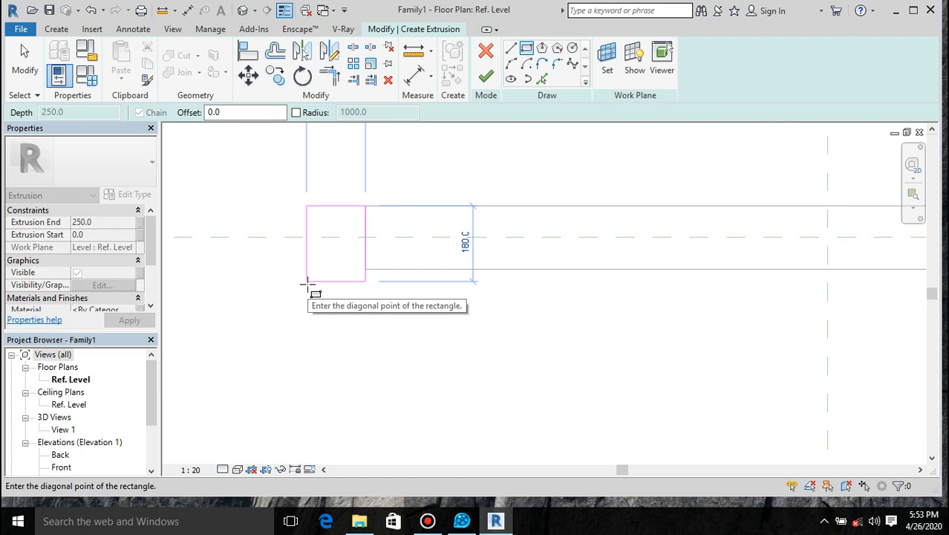
key(Escape)
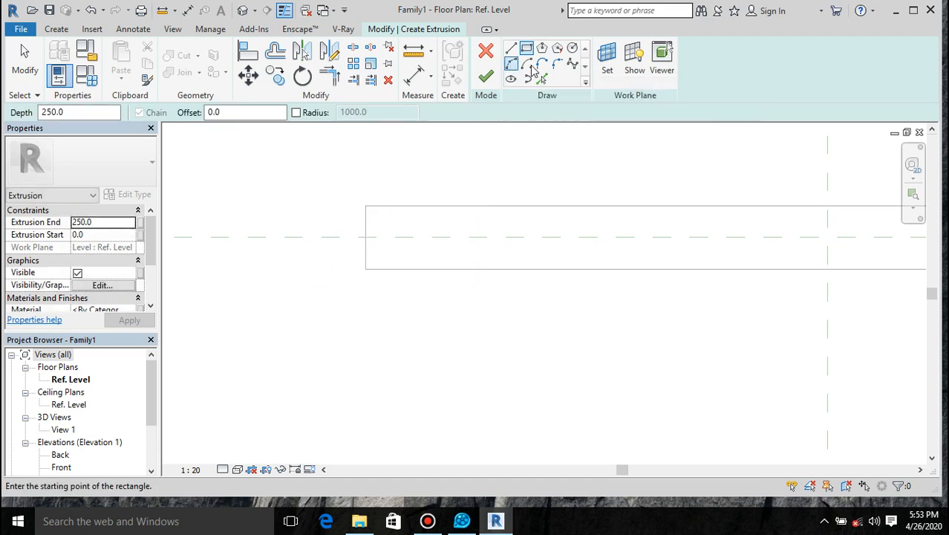
click(530, 66)
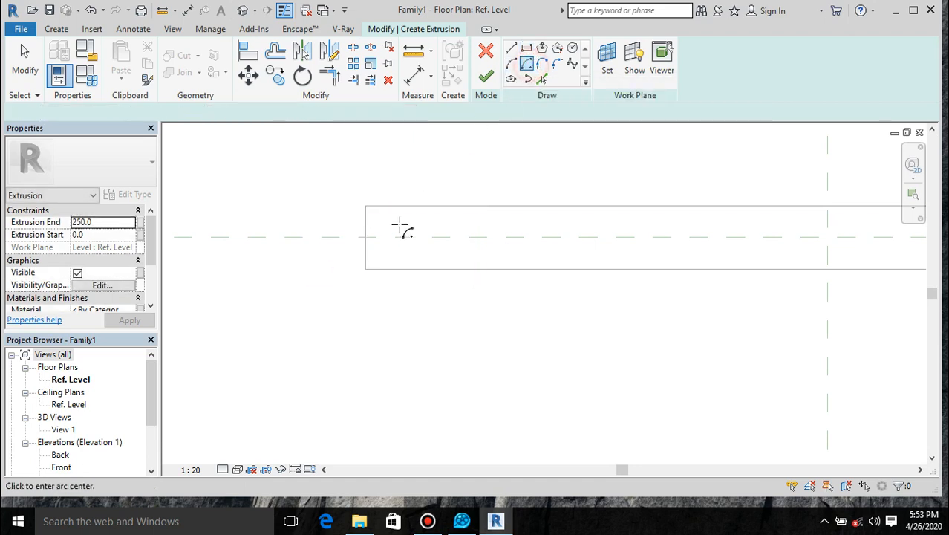
click(364, 237)
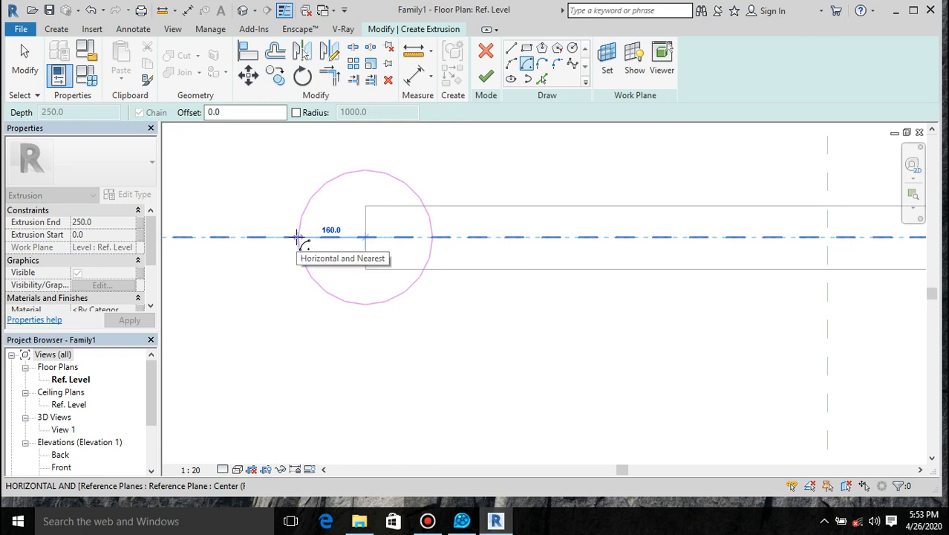
click(298, 237)
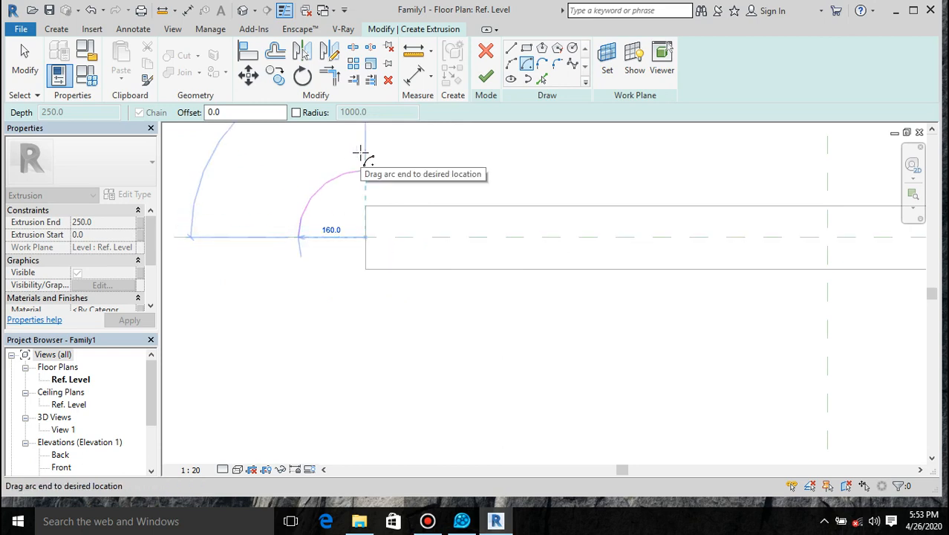
key(Escape)
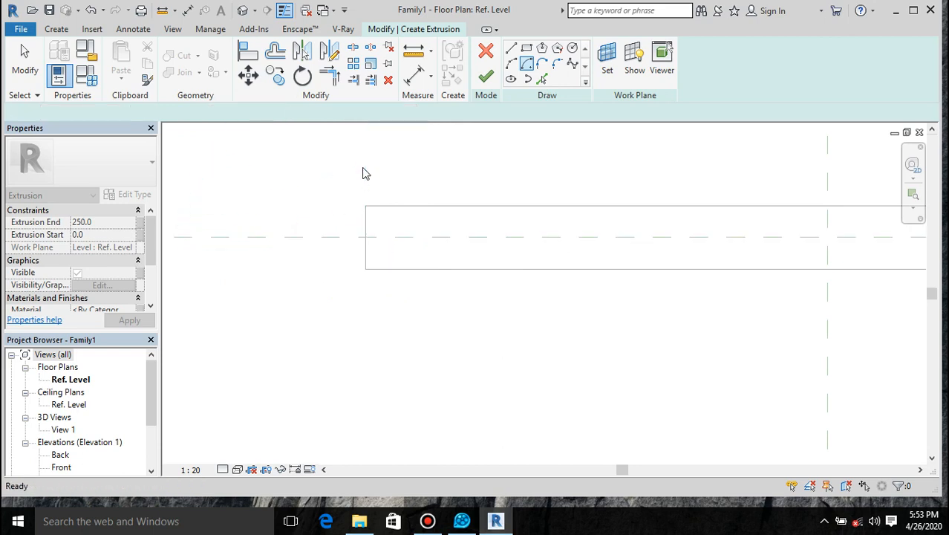
- Sketch a 200 mm radius semicircle centred on the midpoint of the block's left end and close it with a vertical line
click(367, 235)
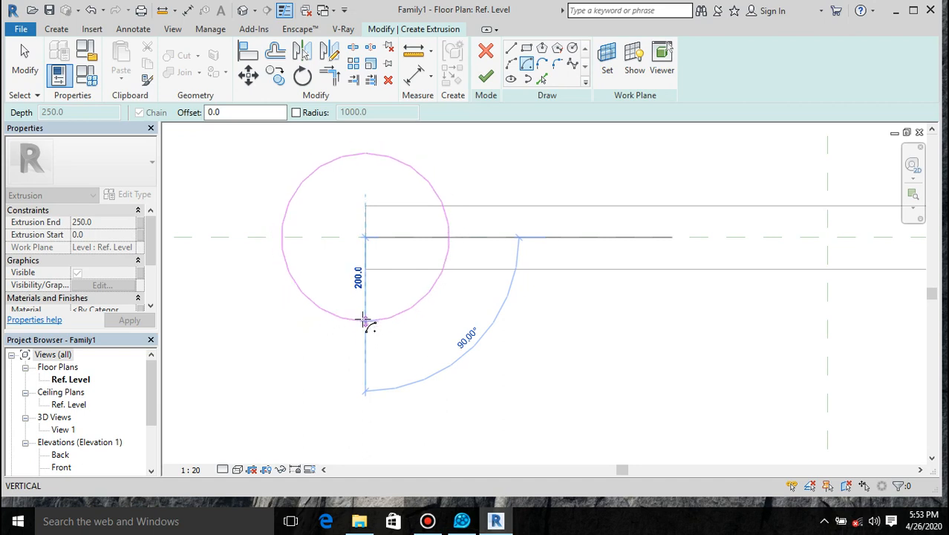
click(364, 321)
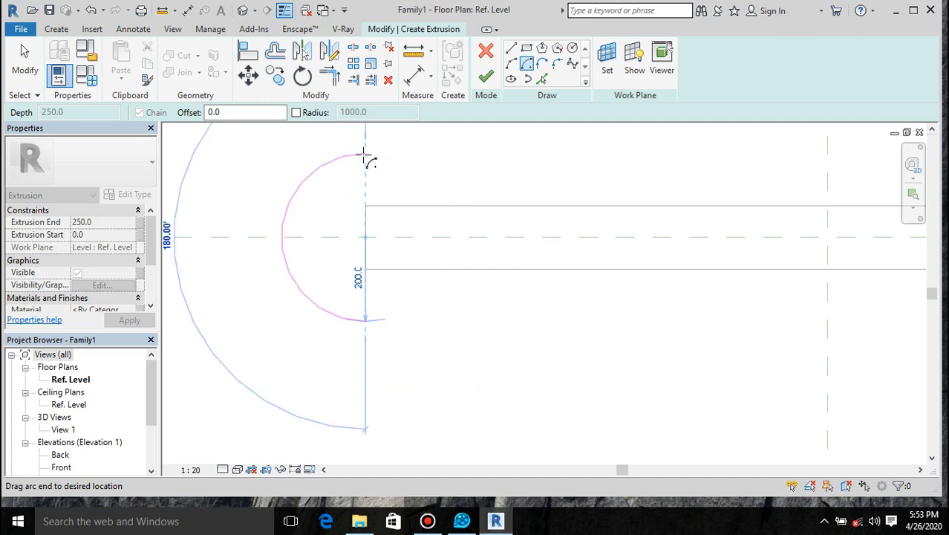
click(365, 155)
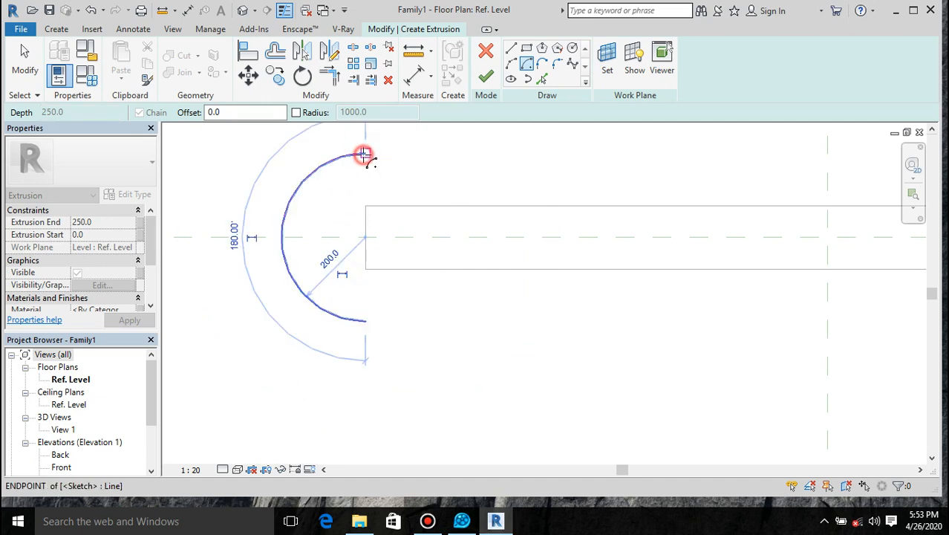
click(511, 49)
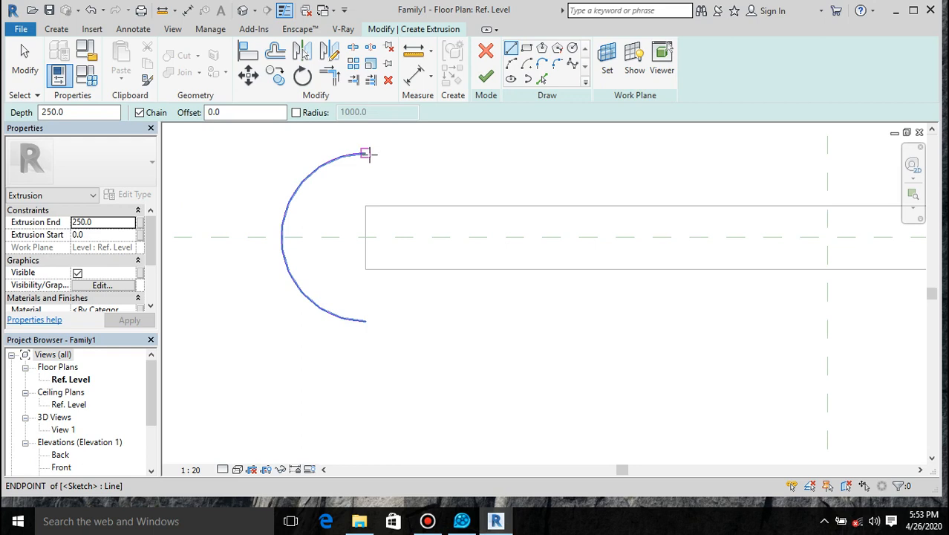
click(365, 154)
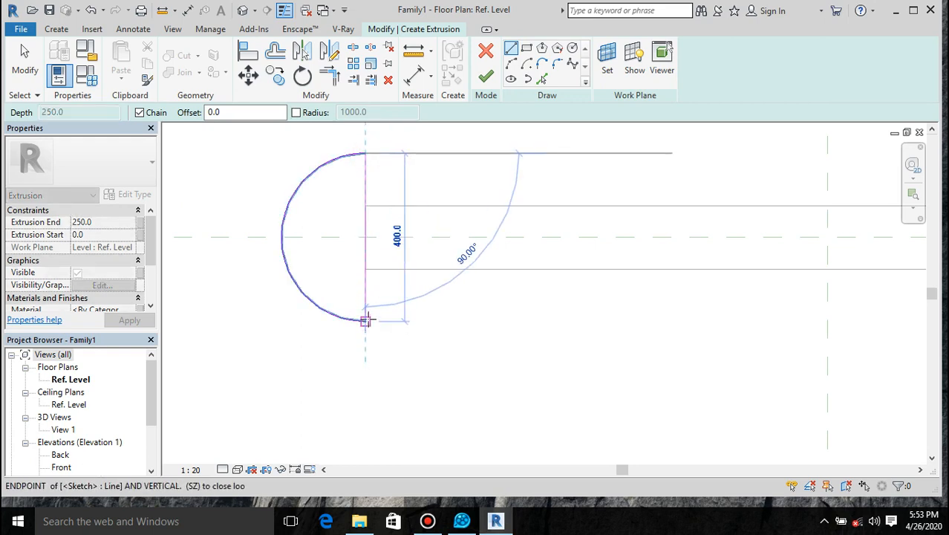
click(364, 320)
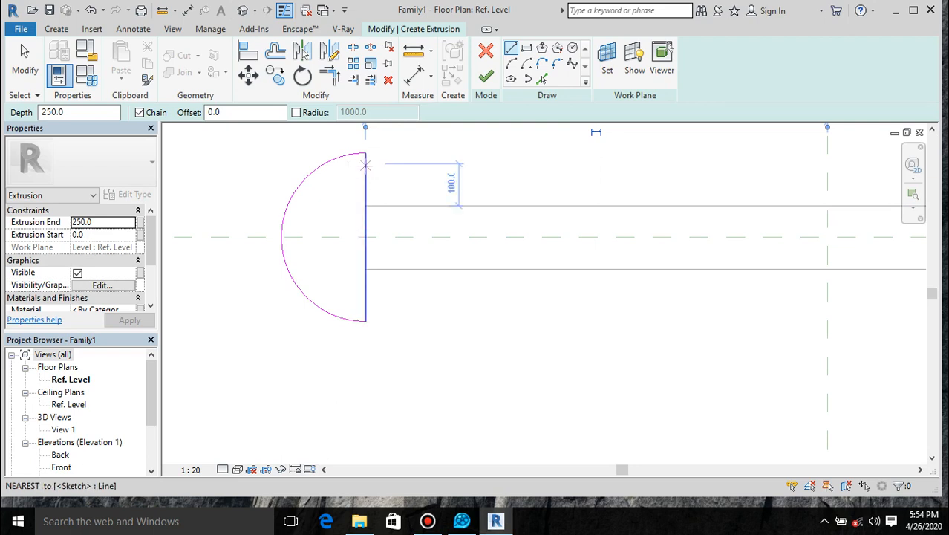
- Delete the semicircle and its closing line from the sketch
key(Escape)
mouse_move(392, 135)
mouse_down()
mouse_move(266, 291)
mouse_move(261, 336)
mouse_up()
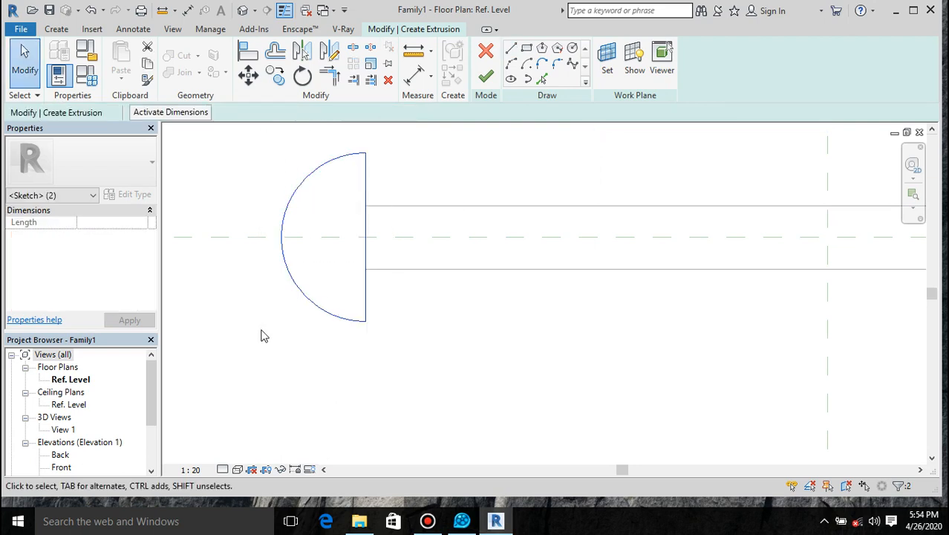
key(Delete)
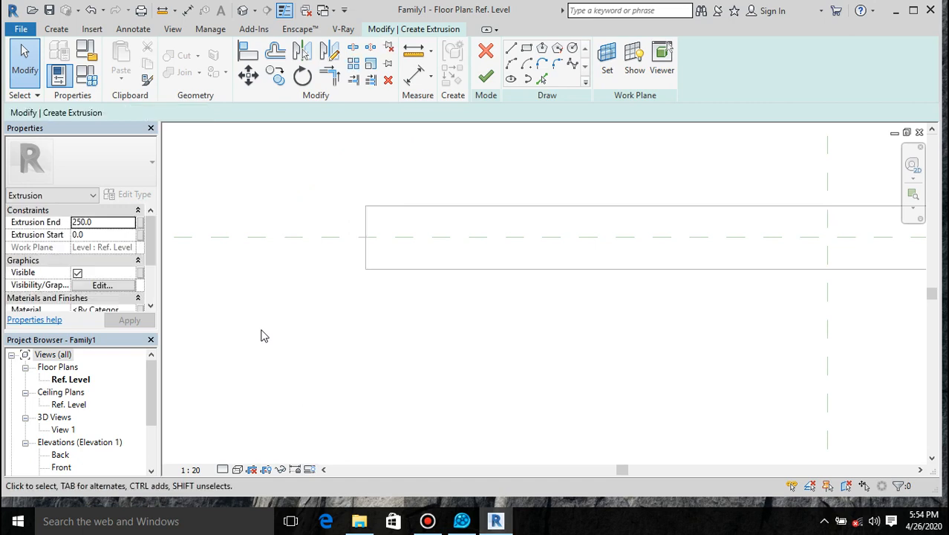
- Sketch a rectangle about 300 mm high outward from the block's upper left corner and set its width to 300 mm
click(526, 48)
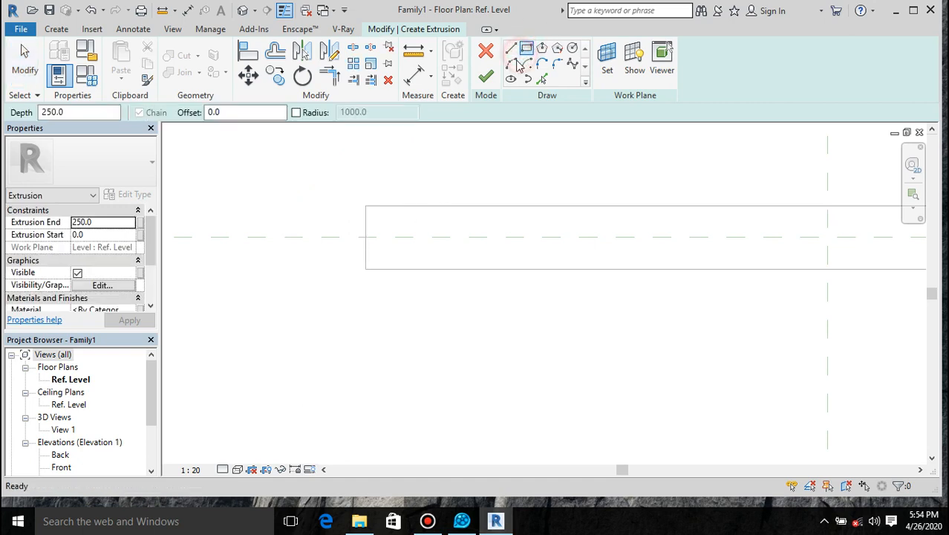
click(365, 206)
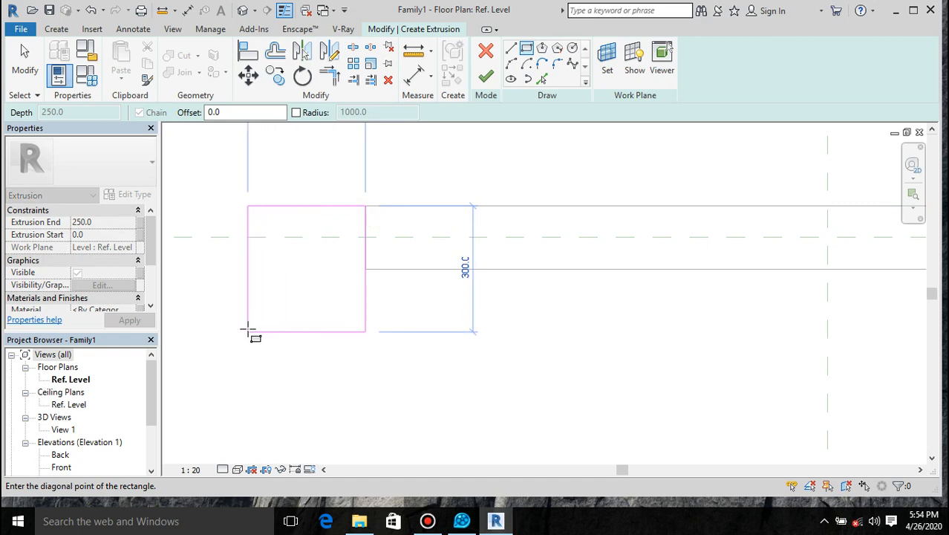
click(248, 331)
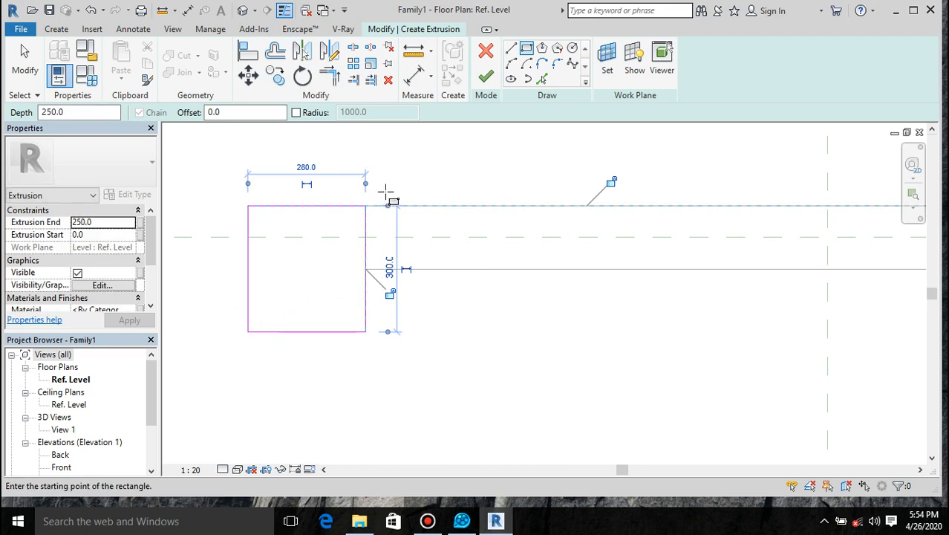
click(303, 167)
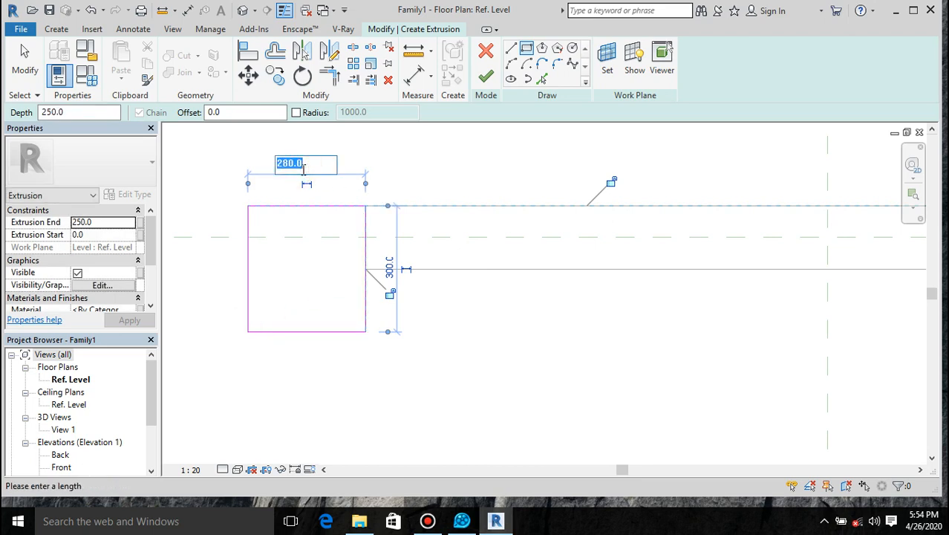
text(300)
key(Return)
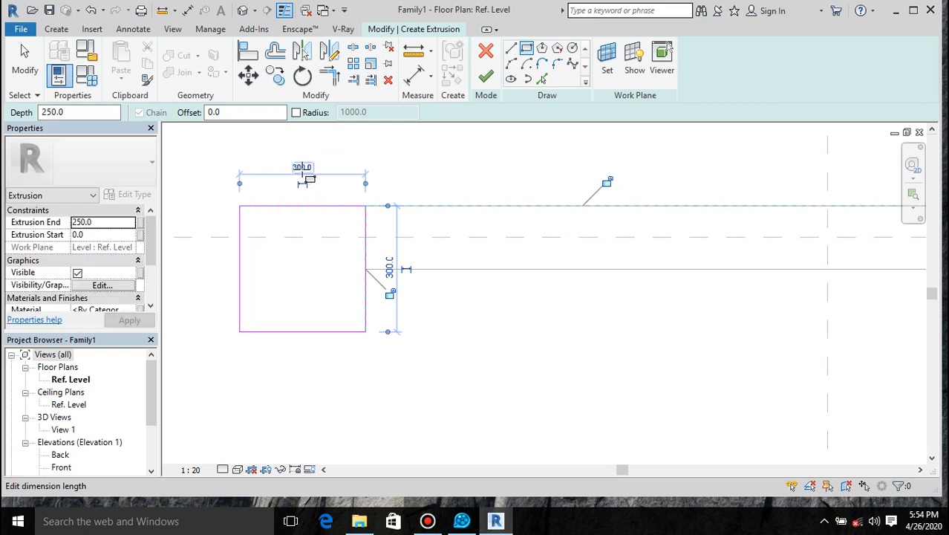
key(Escape)
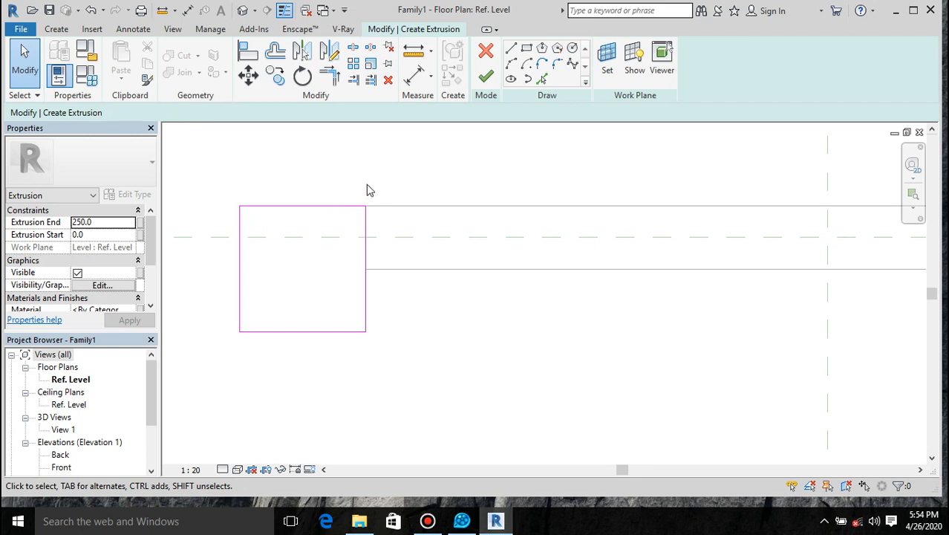
- Move the sketched square vertically so the midpoint of its right side meets the midpoint of the block's left end
drag(418, 162, 199, 415)
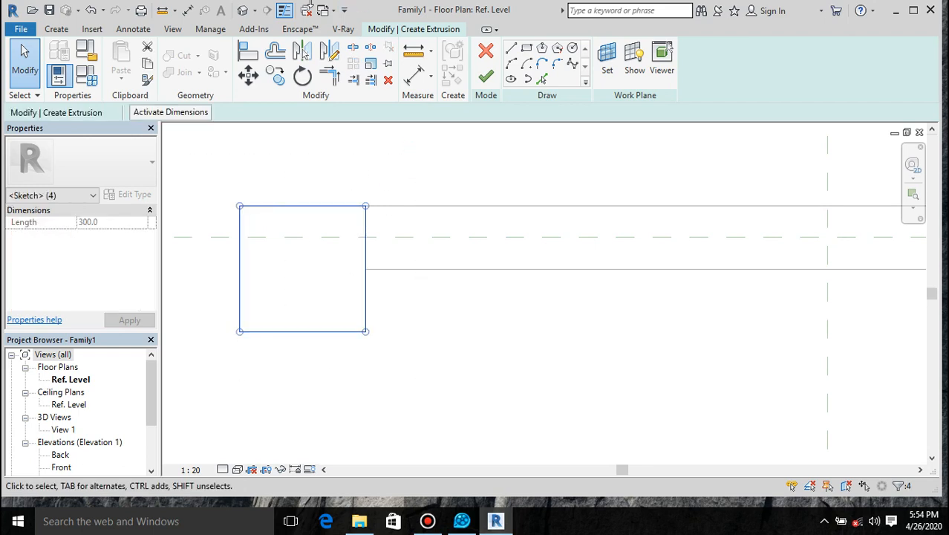
click(249, 74)
click(371, 287)
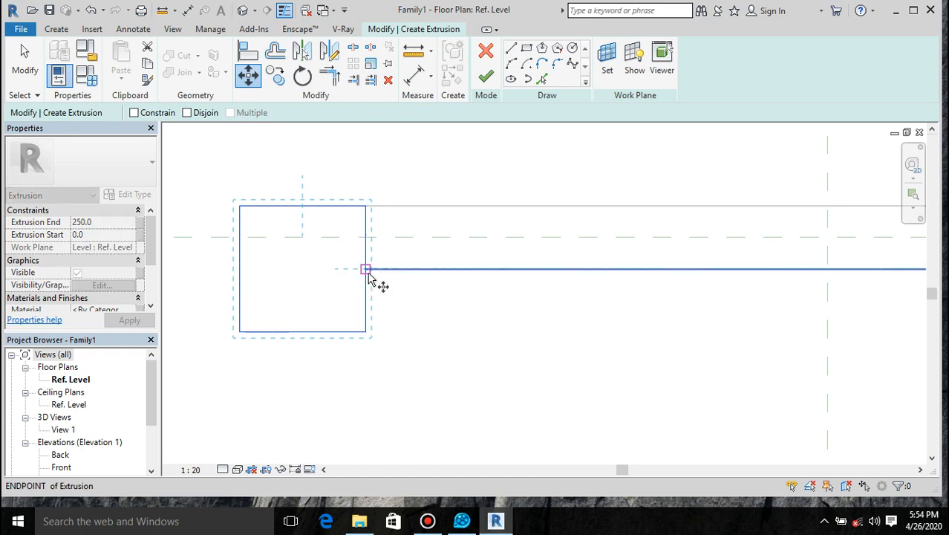
click(367, 270)
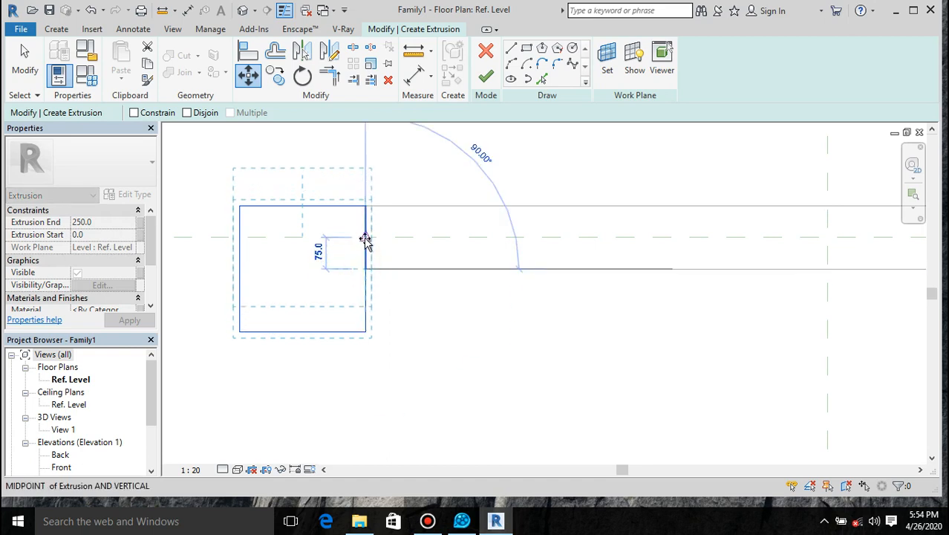
click(365, 239)
scroll(409, 302, down, 3)
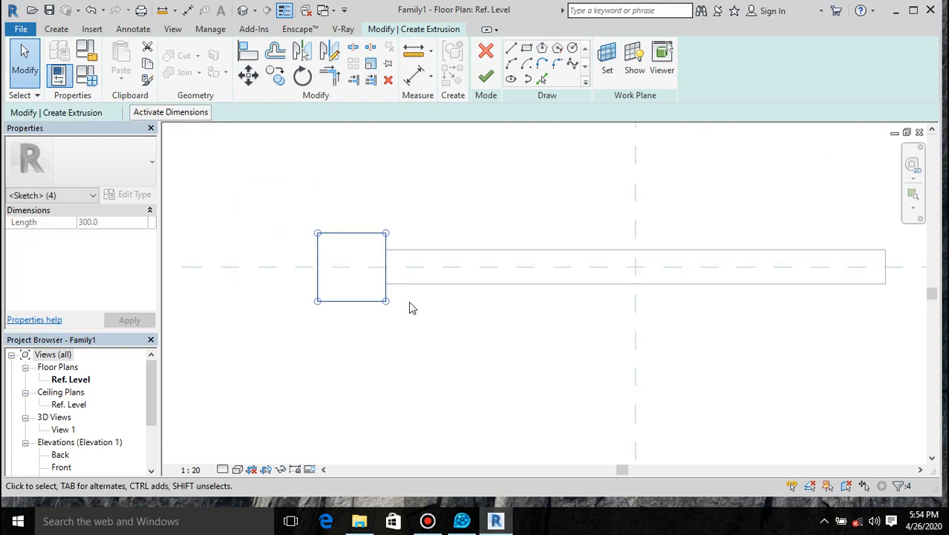
scroll(441, 288, up, 2)
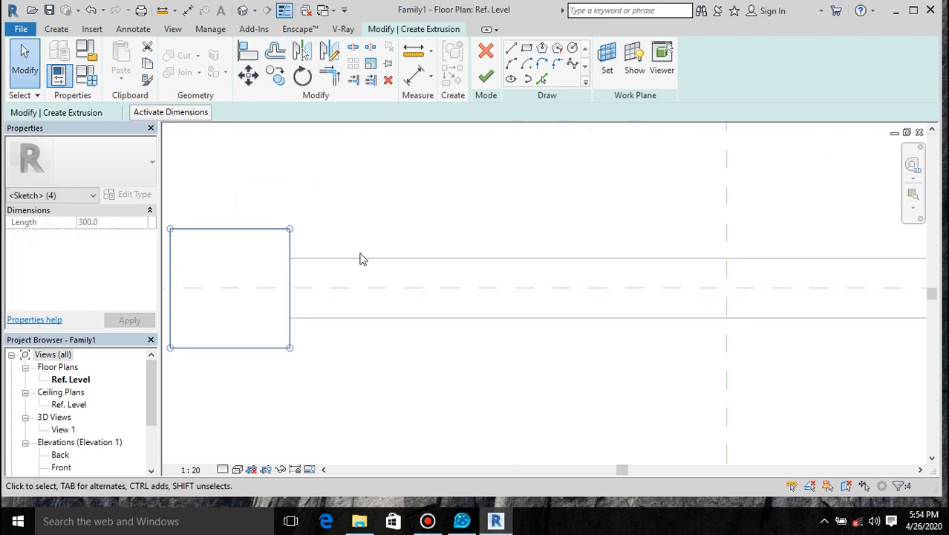
key(Escape)
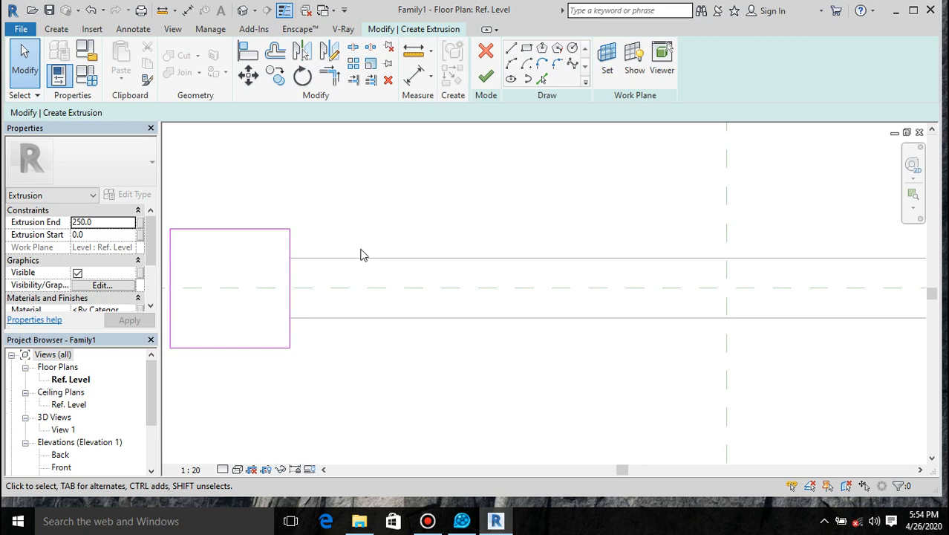
- Finish the square's extrusion sketch and set its Extrusion End to 2100
scroll(360, 246, down, 2)
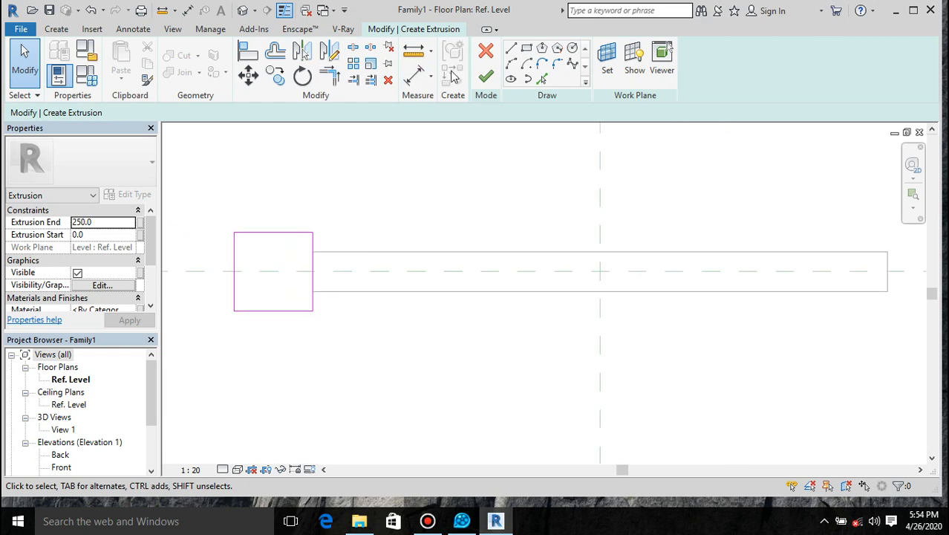
click(486, 77)
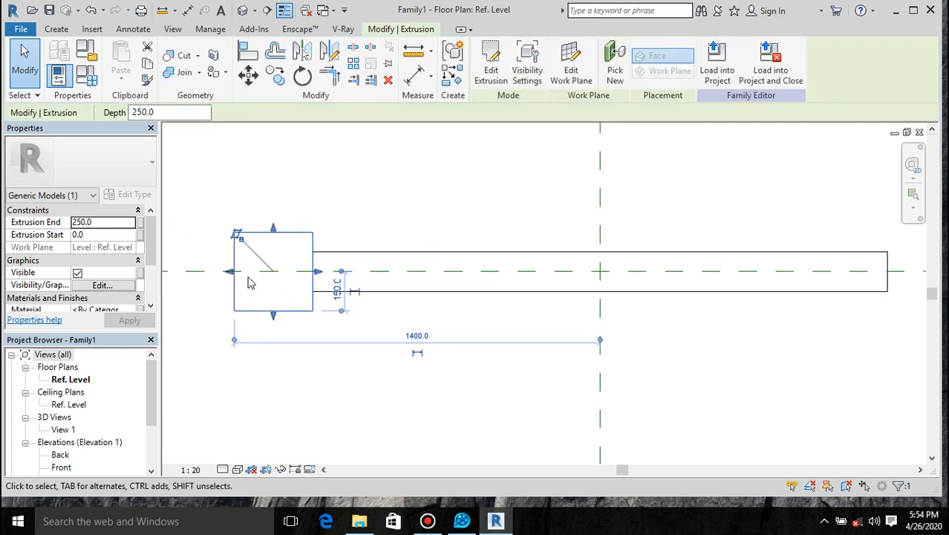
click(109, 223)
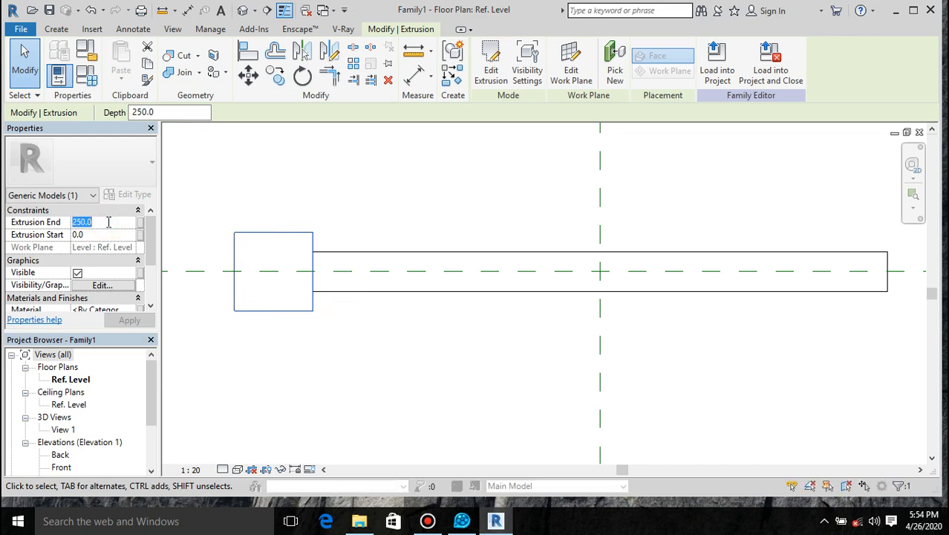
text(2)
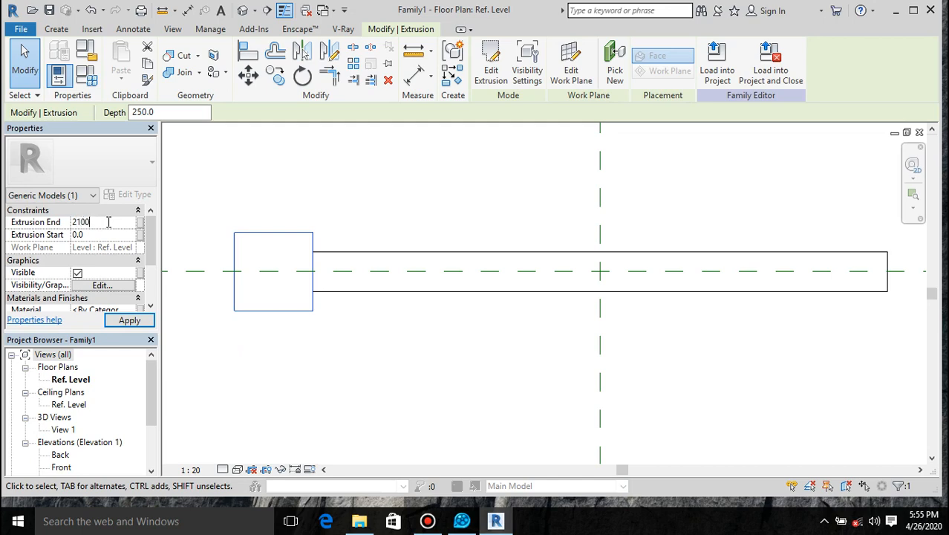
click(130, 321)
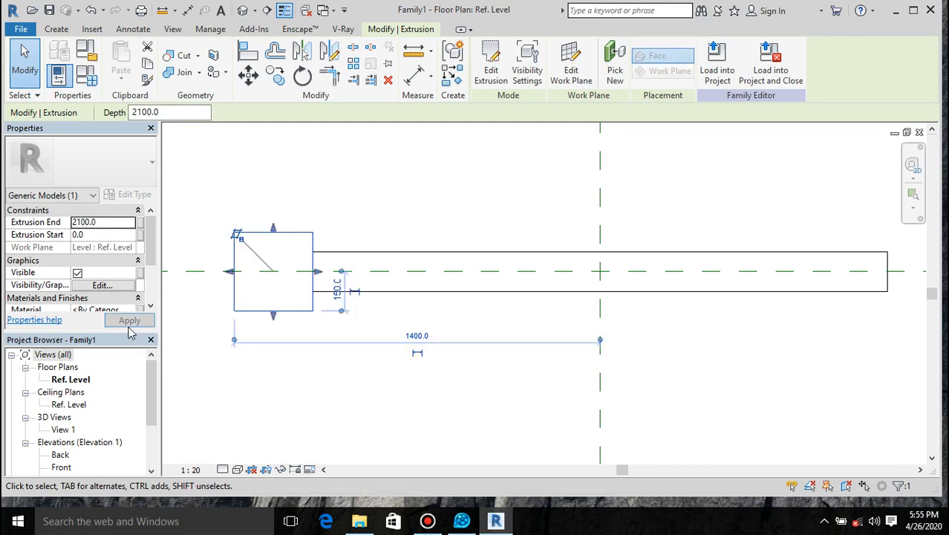
- Check the model in the default 3D view and open the Back elevation
click(243, 10)
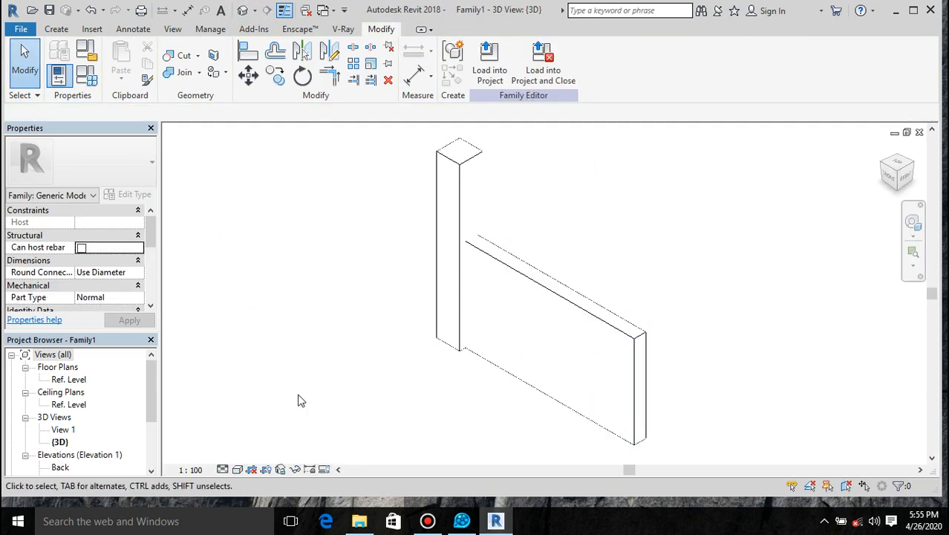
double_click(60, 469)
scroll(486, 310, down, 1)
scroll(590, 201, up, 2)
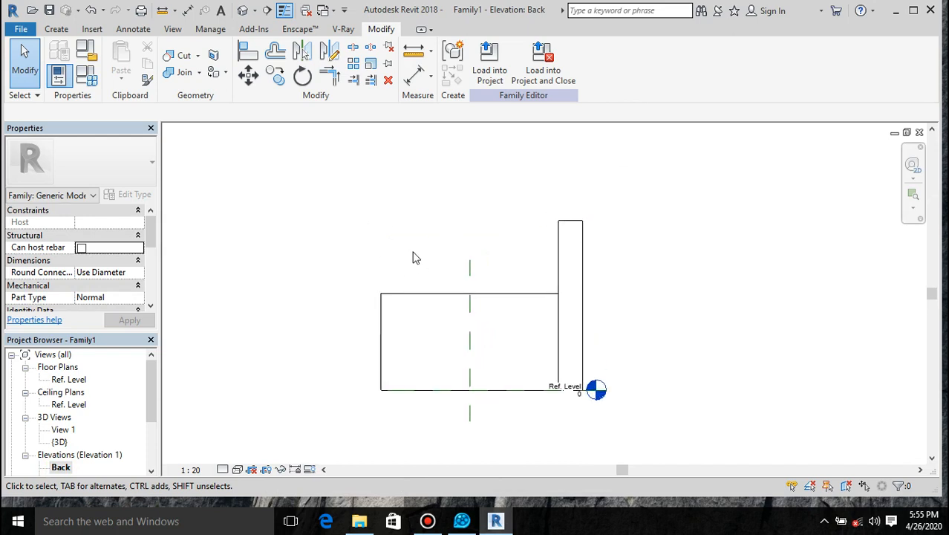
scroll(416, 258, up, 2)
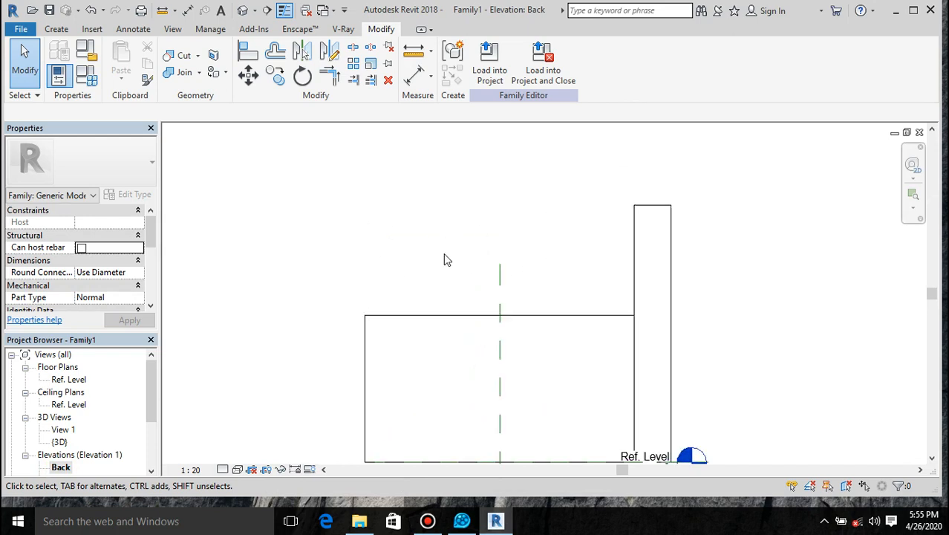
- Start a sweep path sketch and draw an 800 mm vertical line upward from the block's upper left corner
click(56, 29)
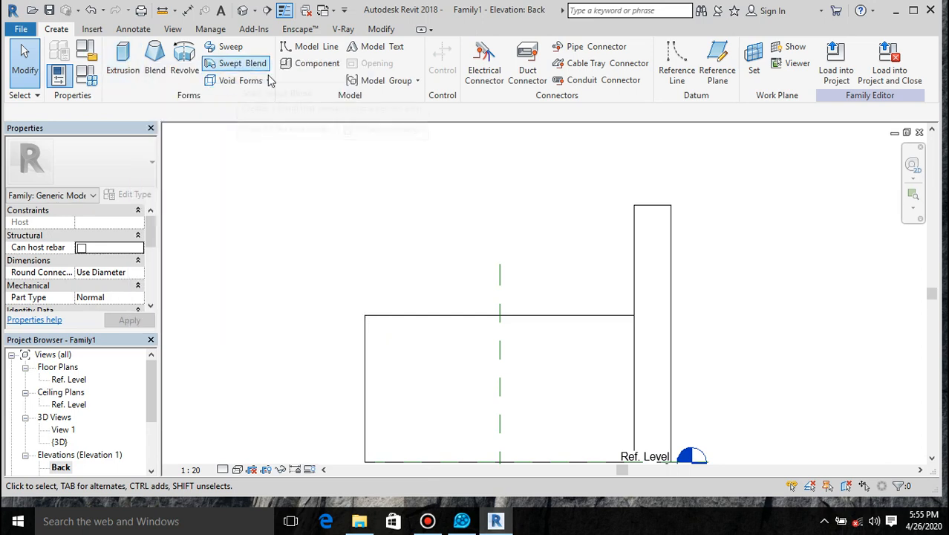
click(225, 49)
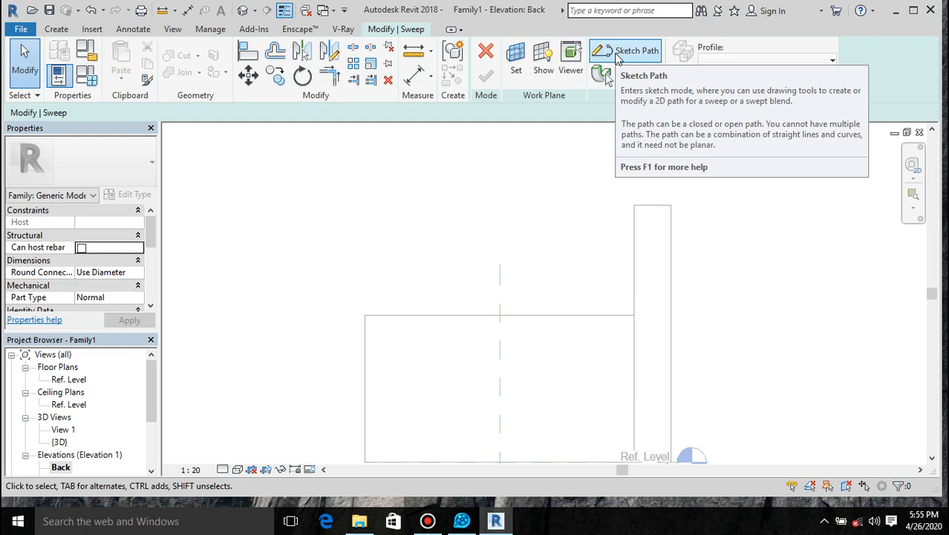
click(618, 54)
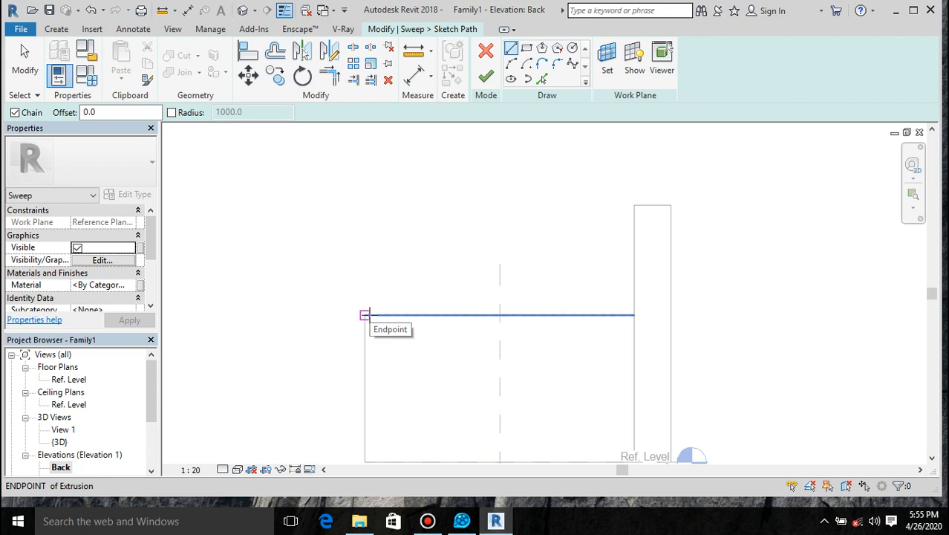
click(365, 315)
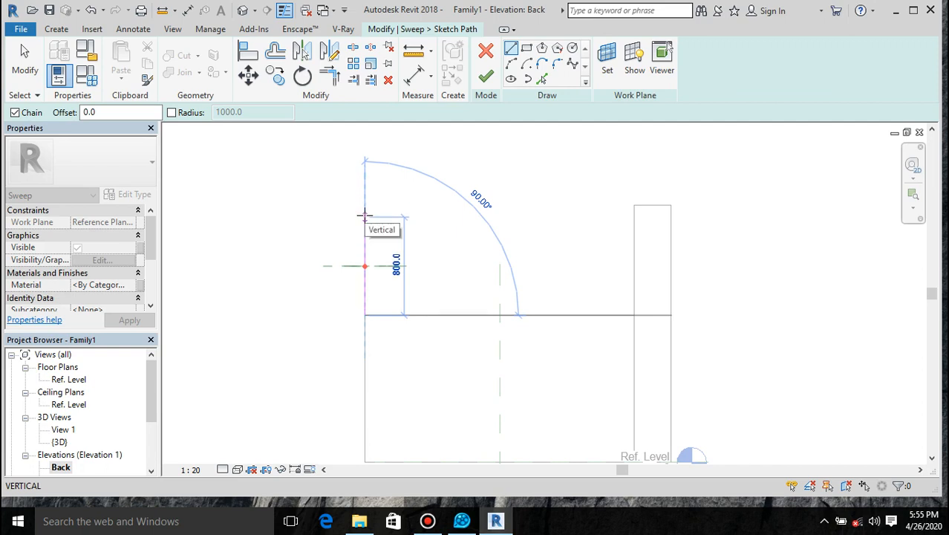
click(365, 216)
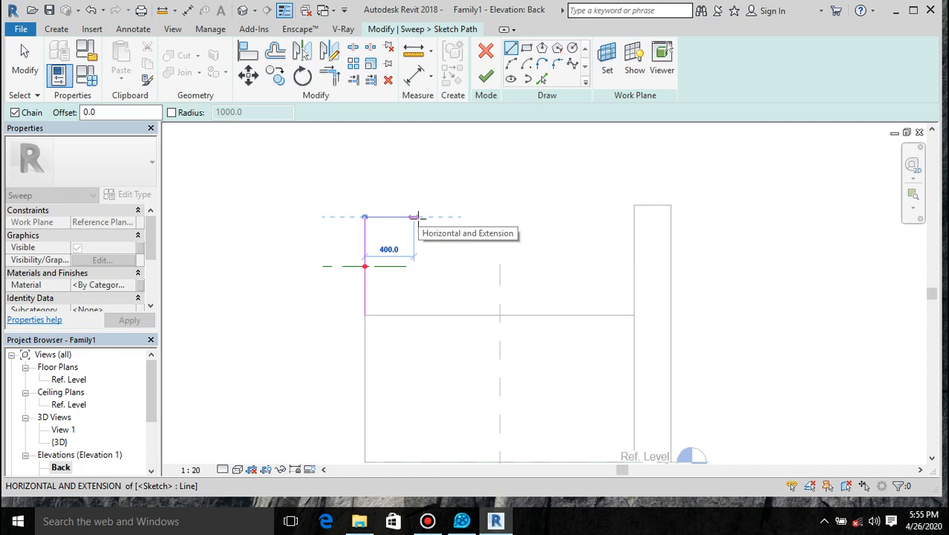
key(Escape)
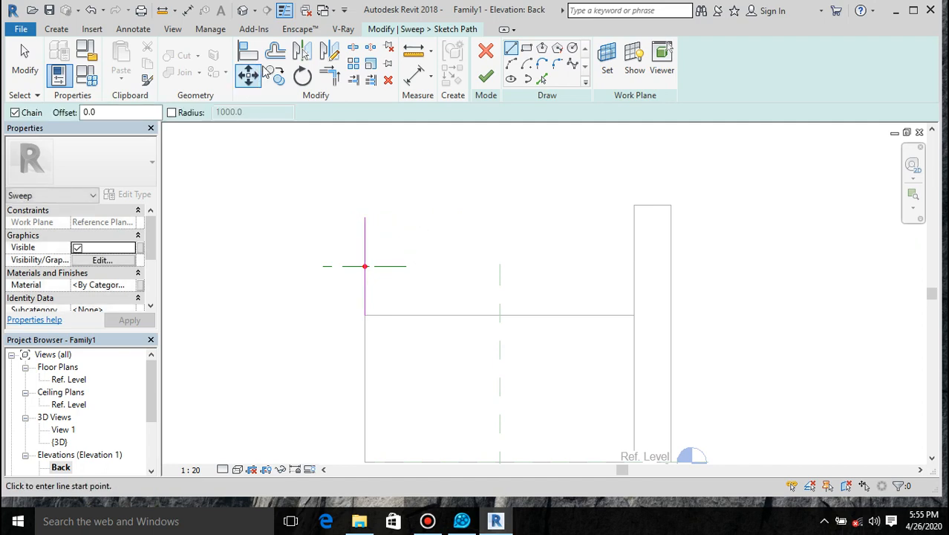
- Offset copies of the vertical line at 100 mm spacing along the block's top until they reach the post
click(275, 51)
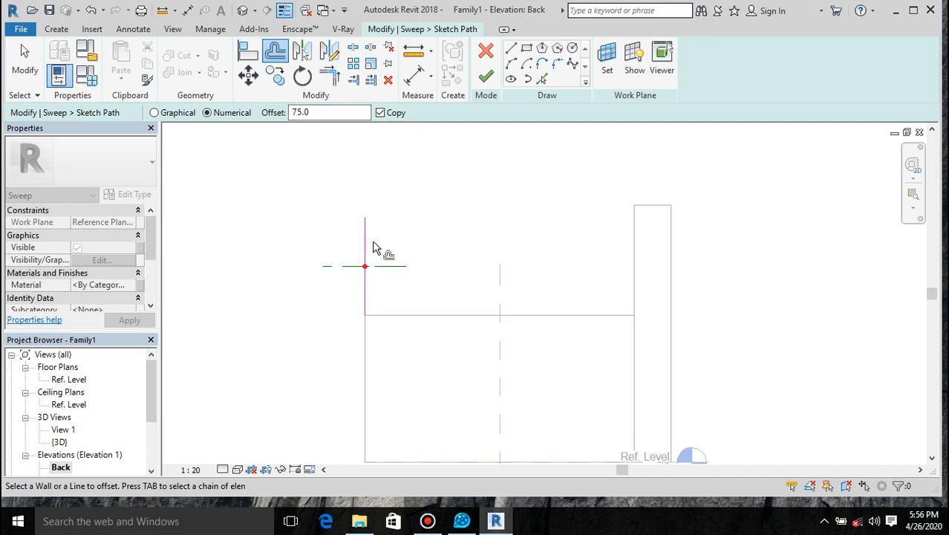
key(Escape)
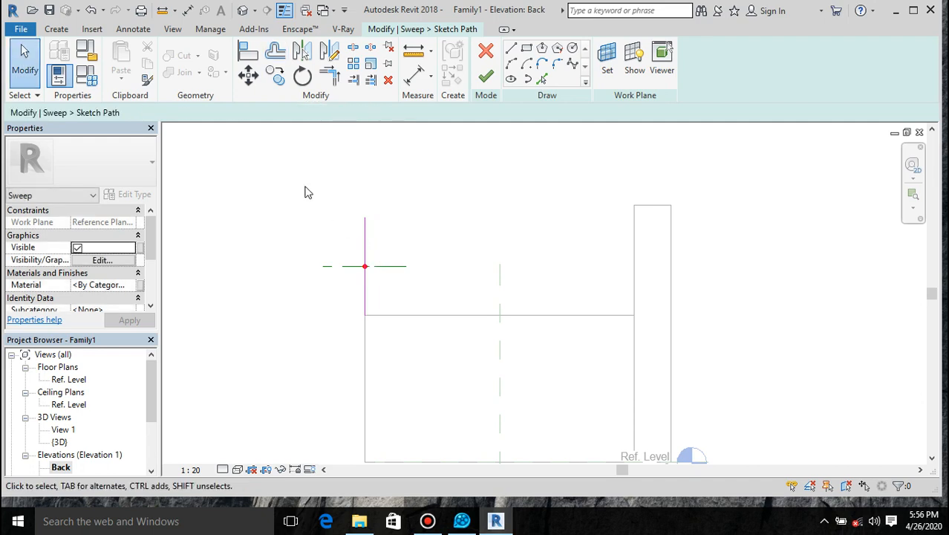
click(275, 51)
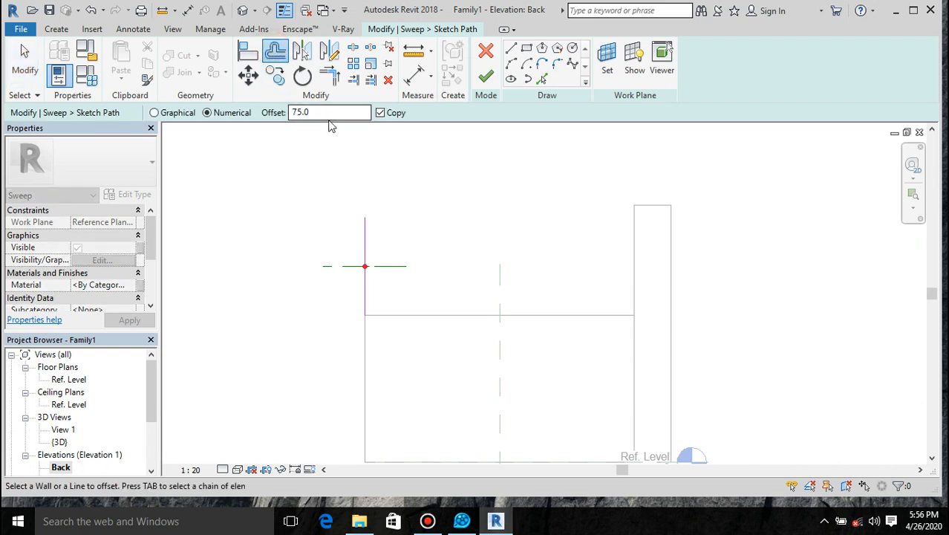
click(324, 113)
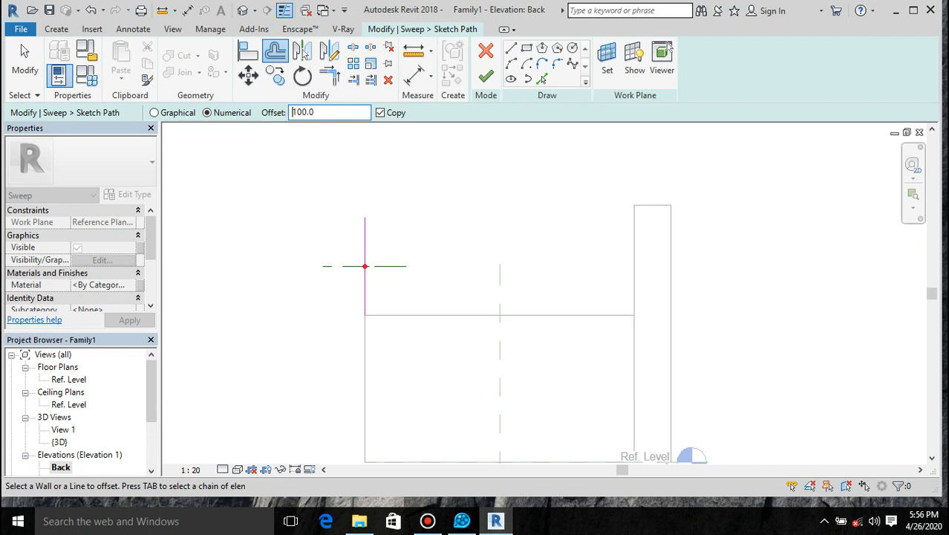
click(369, 281)
click(381, 281)
click(393, 283)
click(404, 281)
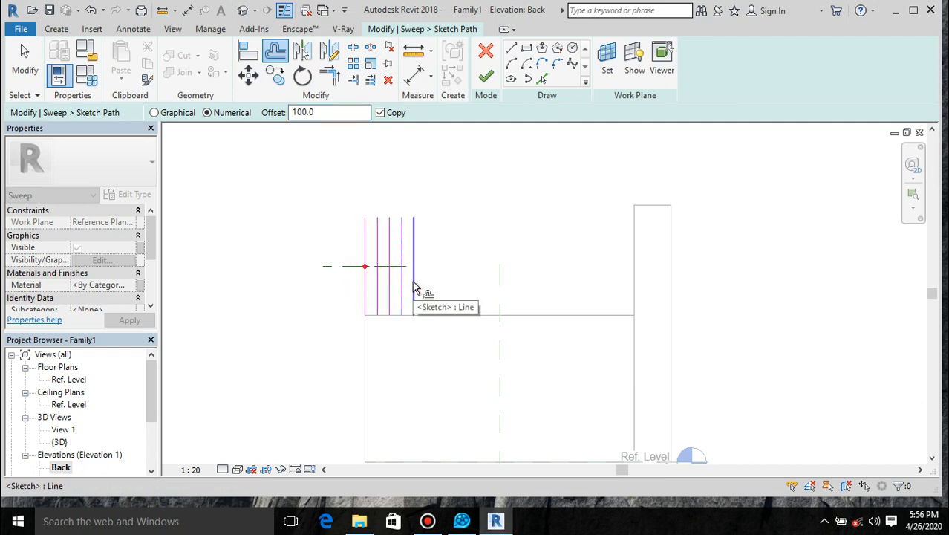
click(418, 286)
click(427, 285)
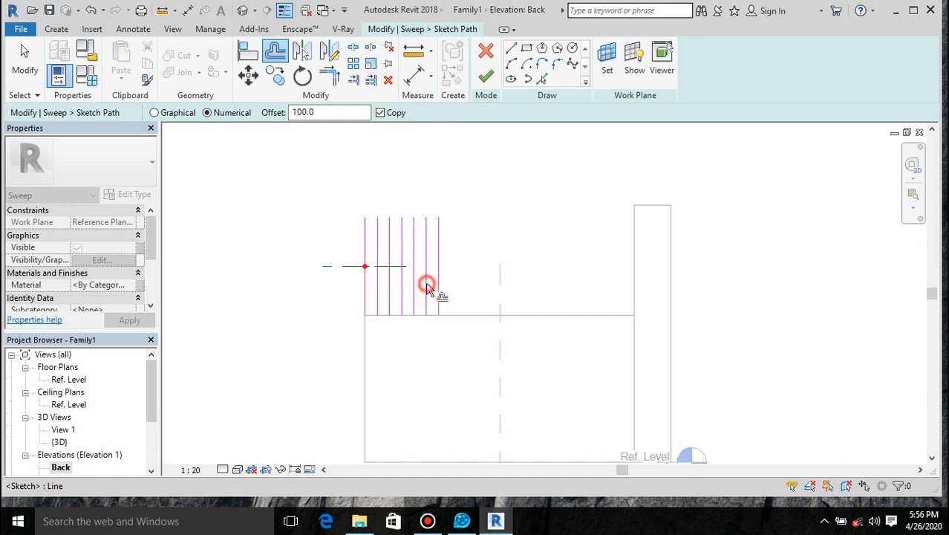
click(441, 286)
click(454, 288)
click(468, 287)
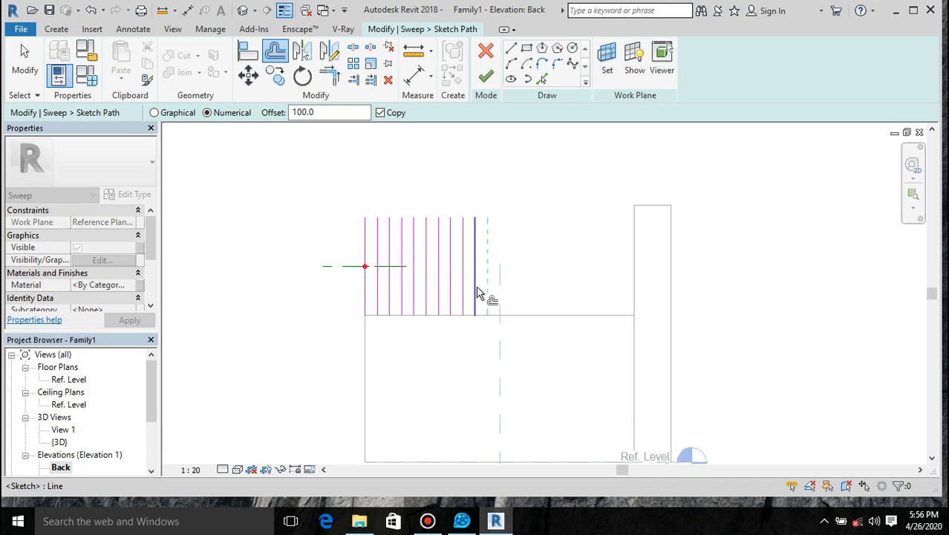
click(484, 294)
click(492, 291)
click(503, 290)
click(518, 289)
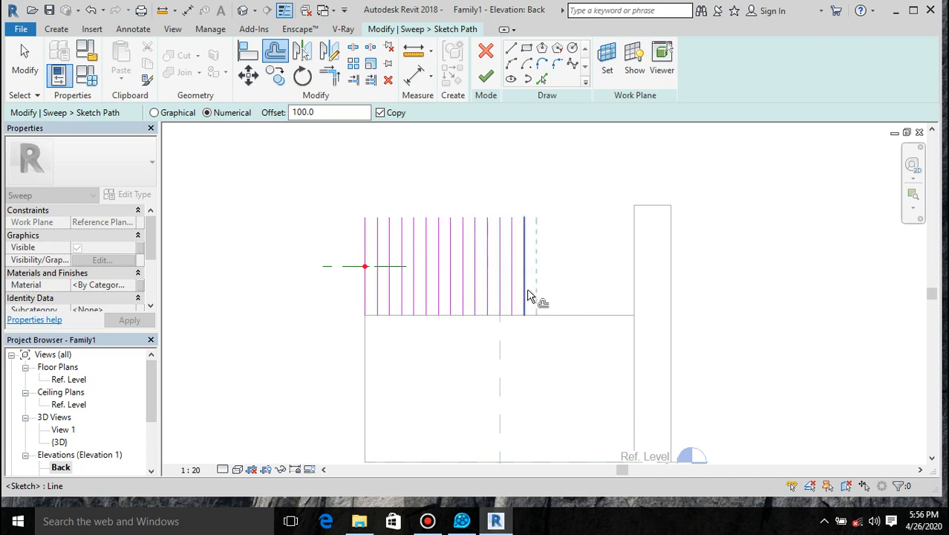
click(530, 293)
click(540, 292)
click(553, 295)
click(565, 293)
click(578, 293)
click(591, 294)
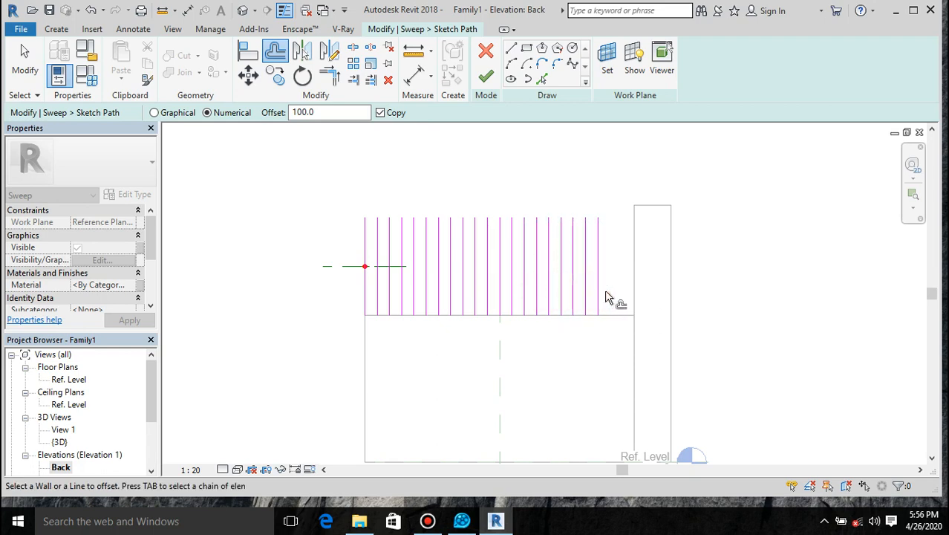
click(607, 297)
click(617, 297)
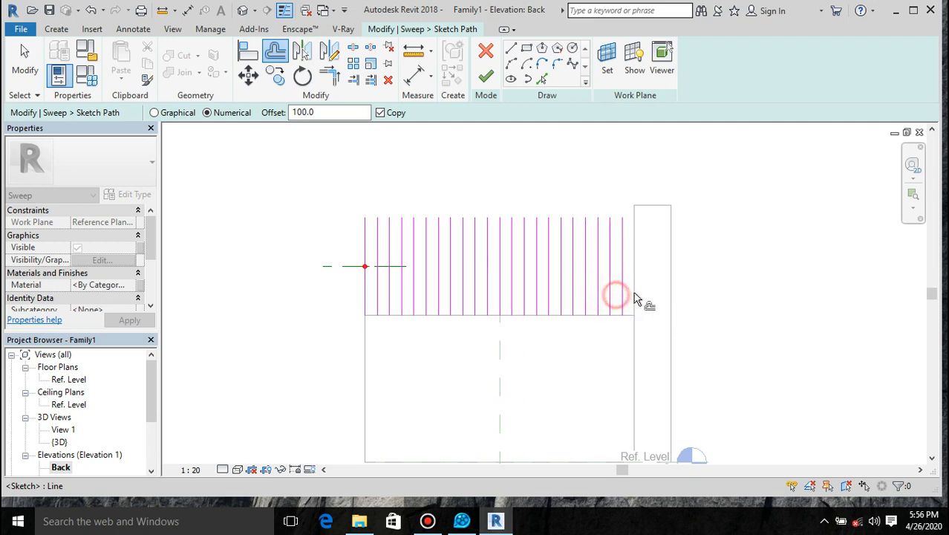
click(624, 305)
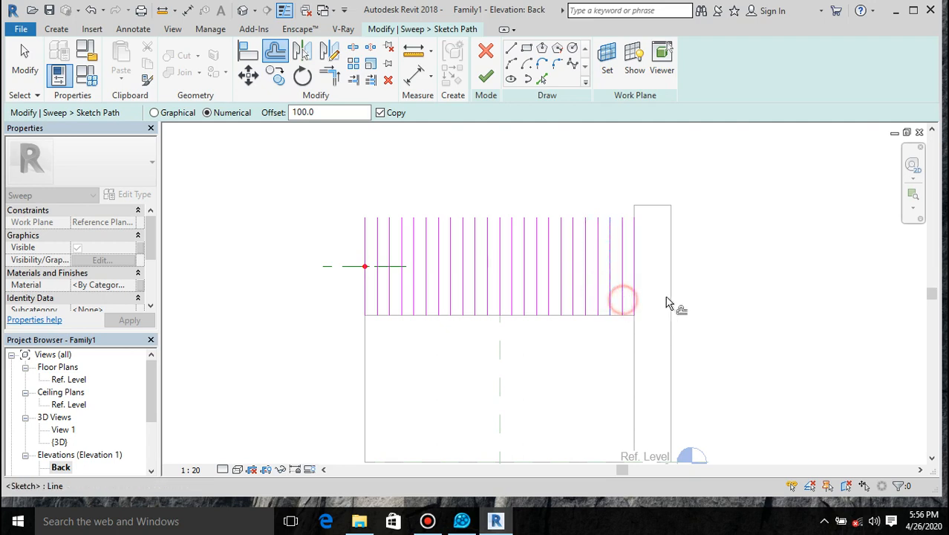
key(Escape)
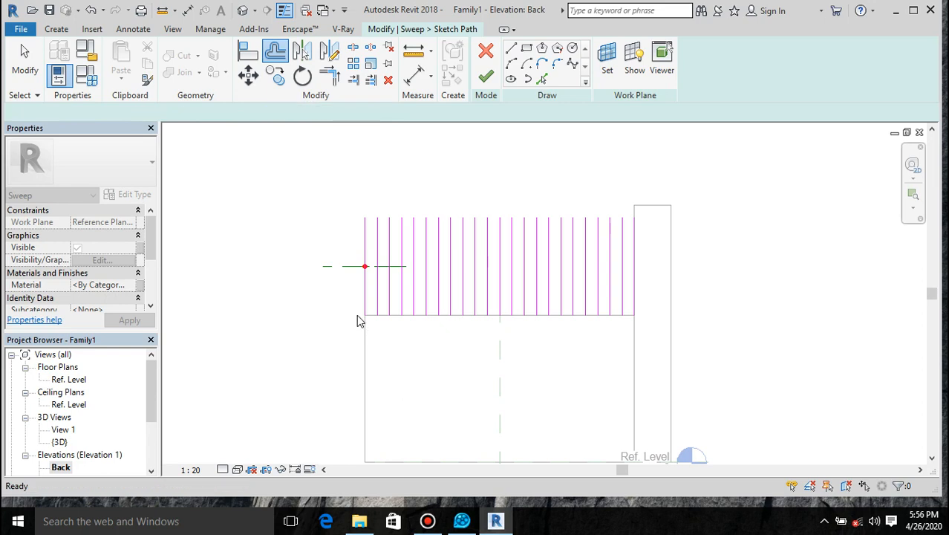
- Delete the two outermost vertical lines, at the block's free end and against the post
click(364, 311)
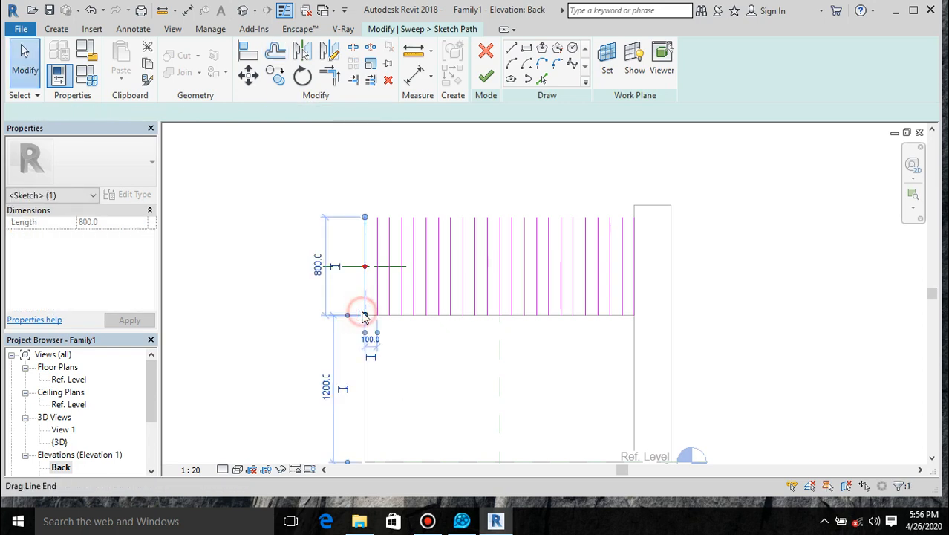
key(Delete)
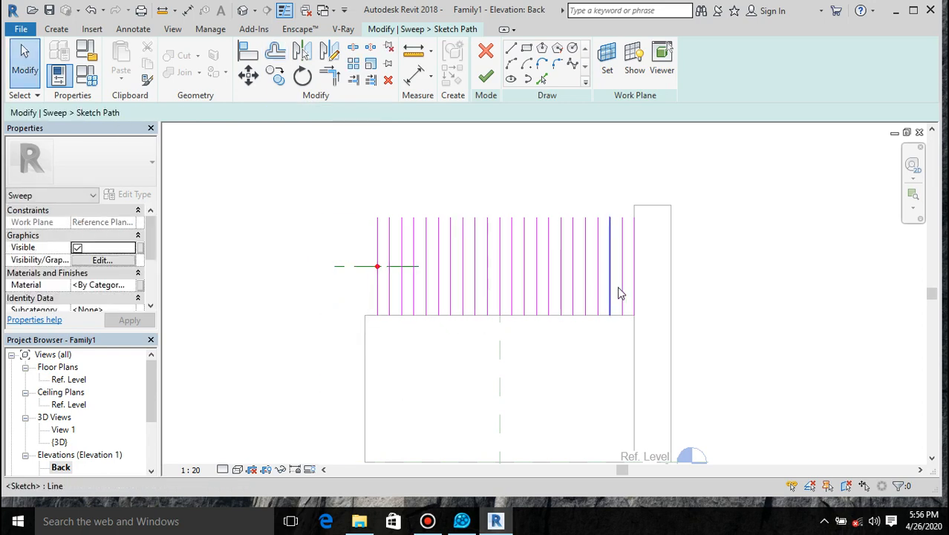
click(634, 295)
key(Delete)
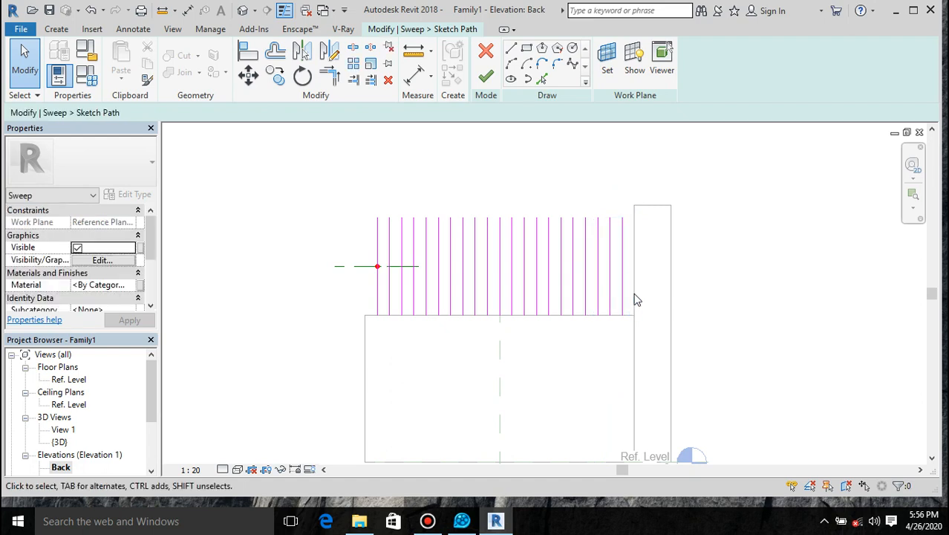
- Move all the remaining vertical lines up so they start about 40 mm above the block's top edge
mouse_move(641, 202)
mouse_down()
mouse_move(471, 252)
mouse_move(319, 262)
mouse_up()
drag(354, 287, 362, 310)
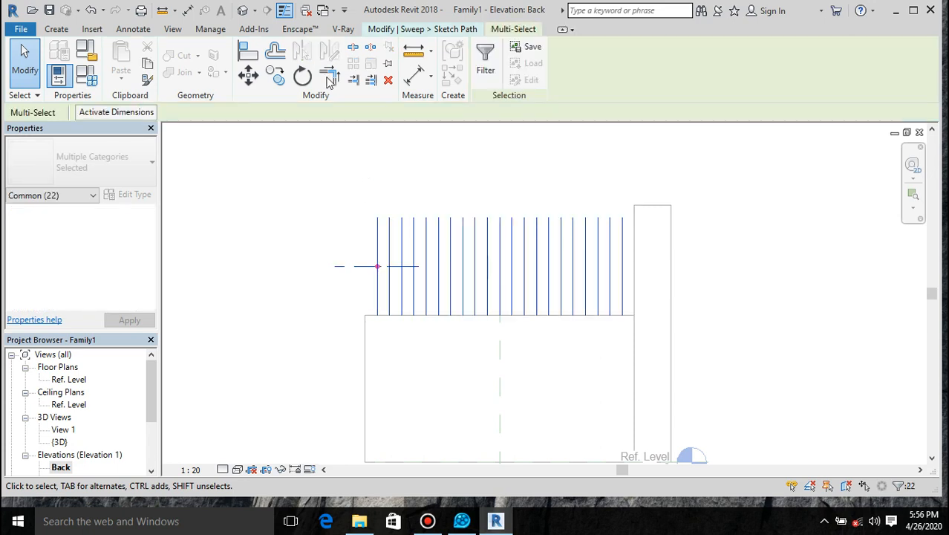
key(Up)
key(Up)
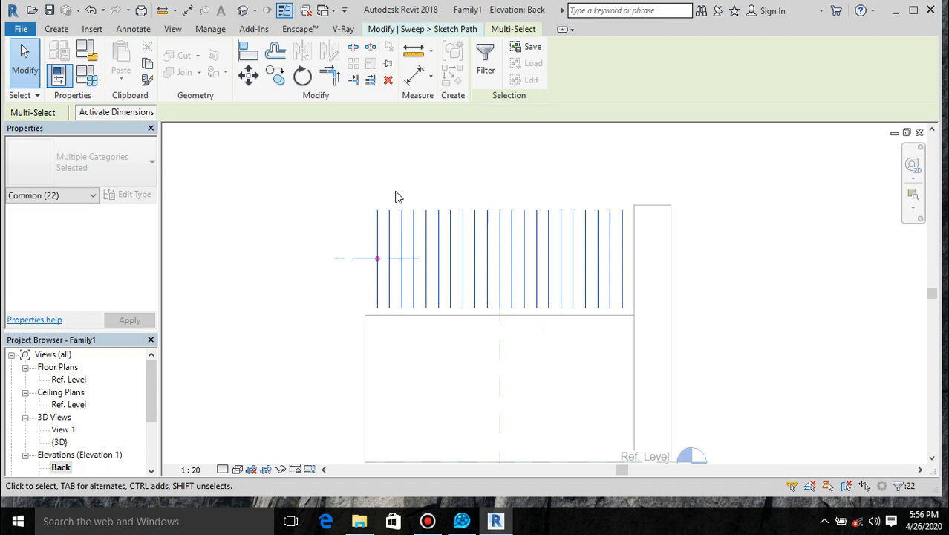
key(Down)
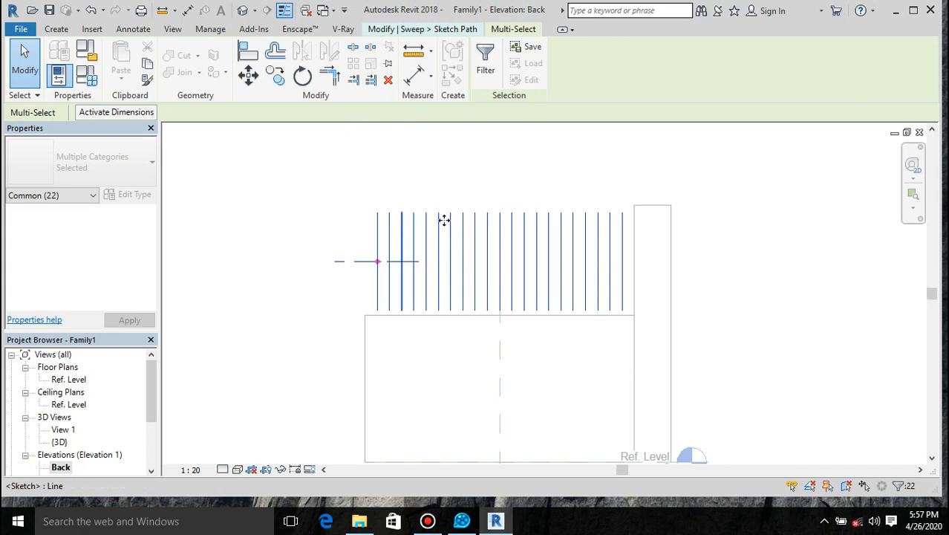
scroll(437, 308, up, 3)
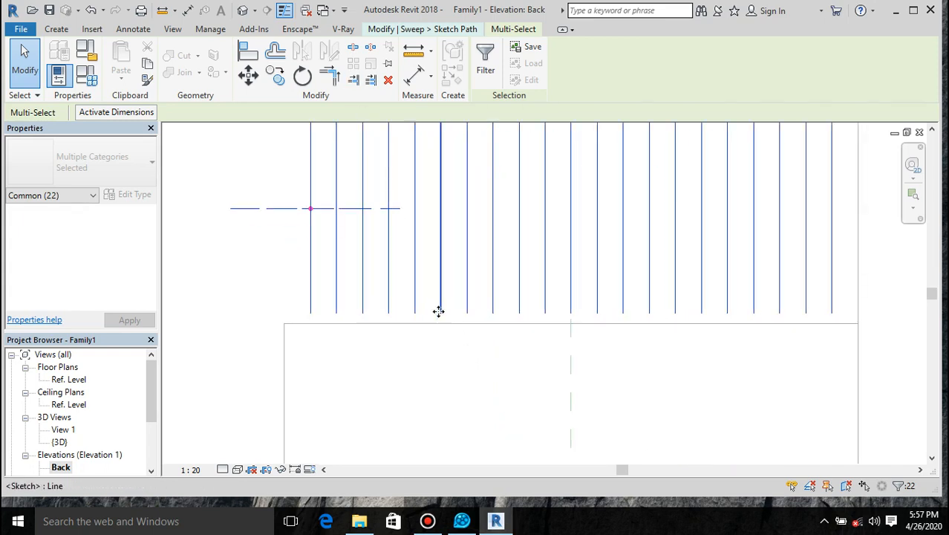
click(453, 330)
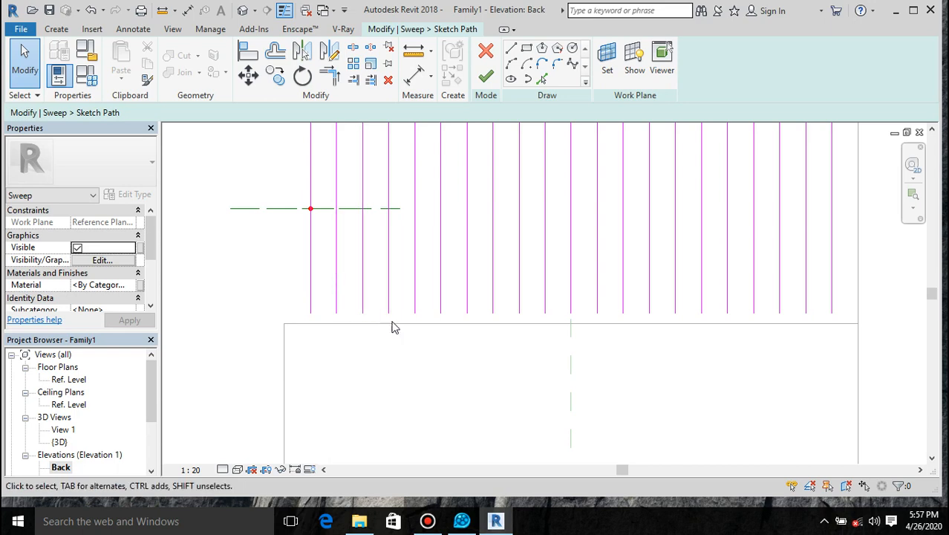
- Extend the fifth and sixth vertical lines from each end down to the block's top edge
click(414, 298)
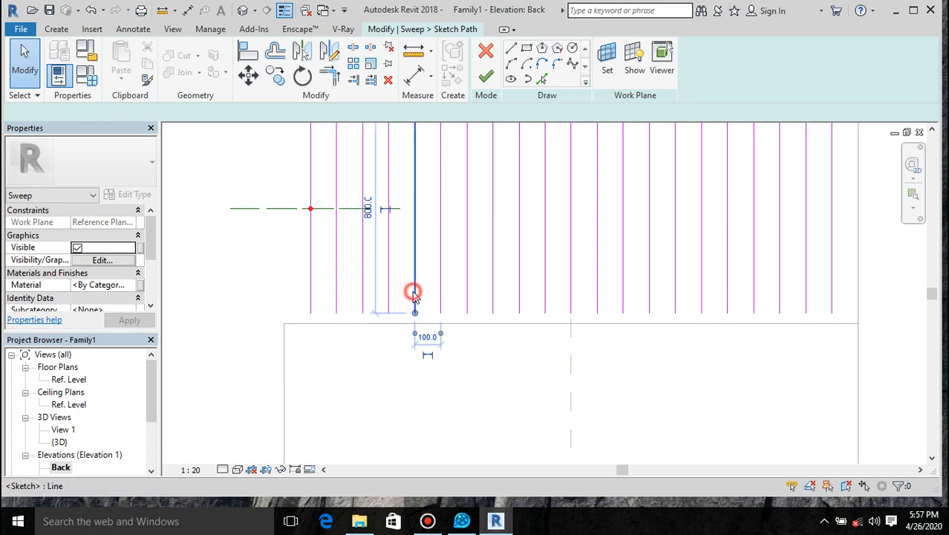
drag(414, 323, 441, 324)
click(445, 293)
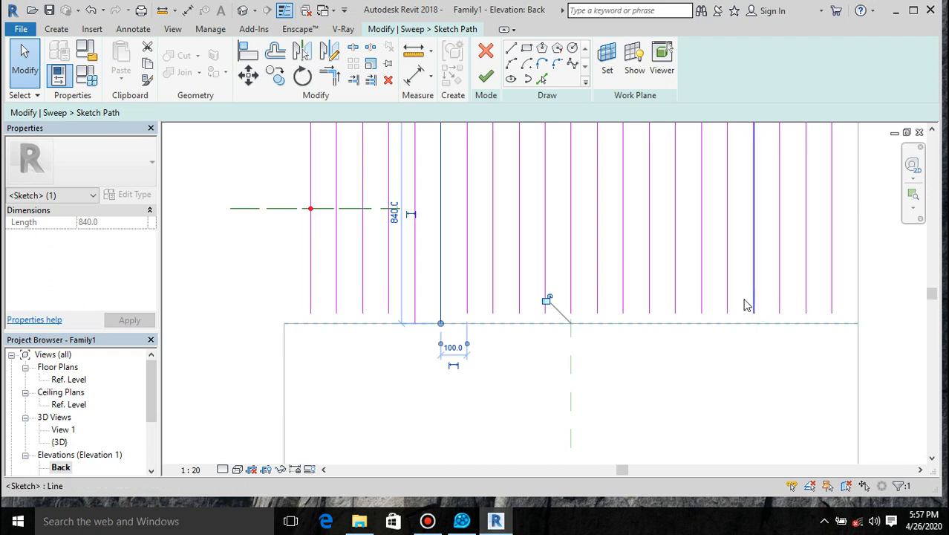
mouse_move(728, 312)
mouse_down()
mouse_move(728, 321)
mouse_move(699, 315)
mouse_move(701, 323)
mouse_up()
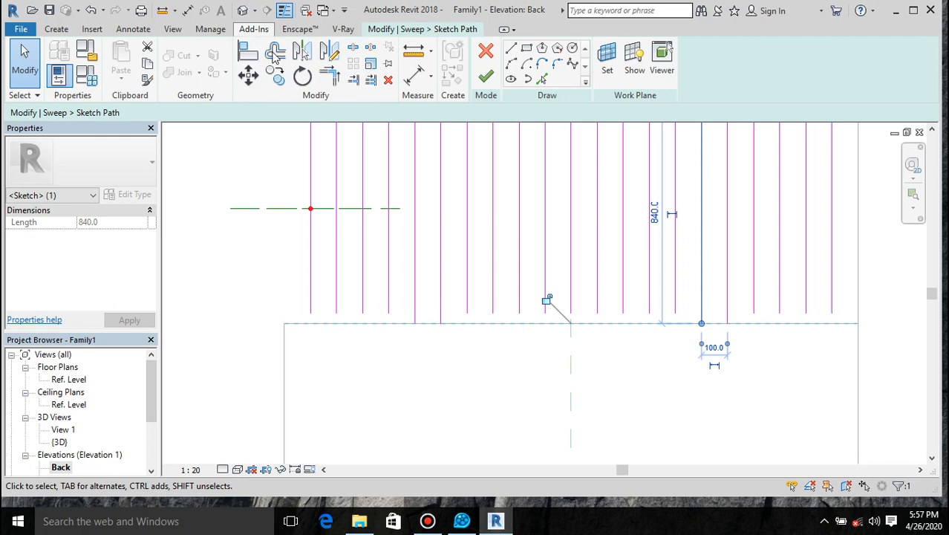
- Draw short horizontal lines along the block's top edge joining the lower ends of each extended pair
click(510, 49)
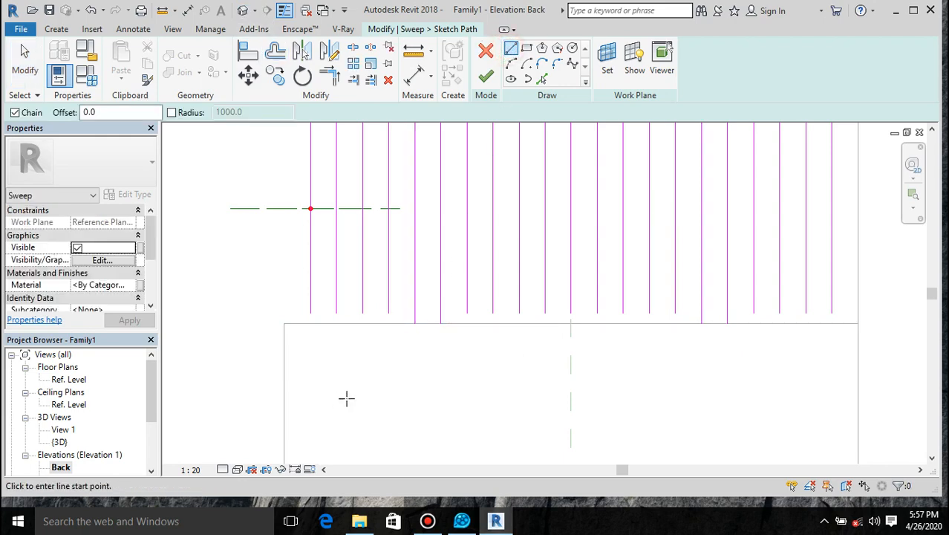
click(438, 321)
key(Escape)
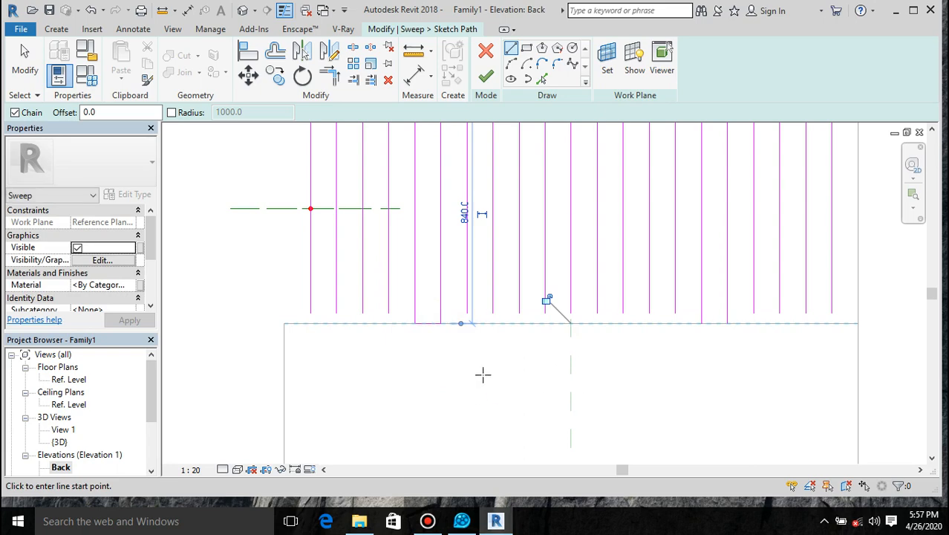
click(717, 323)
scroll(536, 403, down, 2)
scroll(536, 403, down, 1)
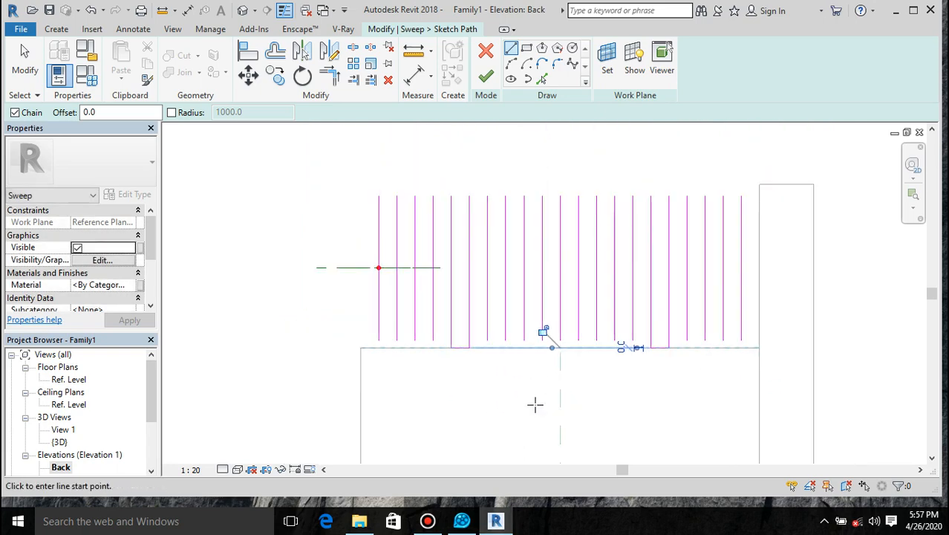
- Draw a 100 mm horizontal line joining the upper ends of the fourth and fifth vertical lines from the block's free end
click(452, 195)
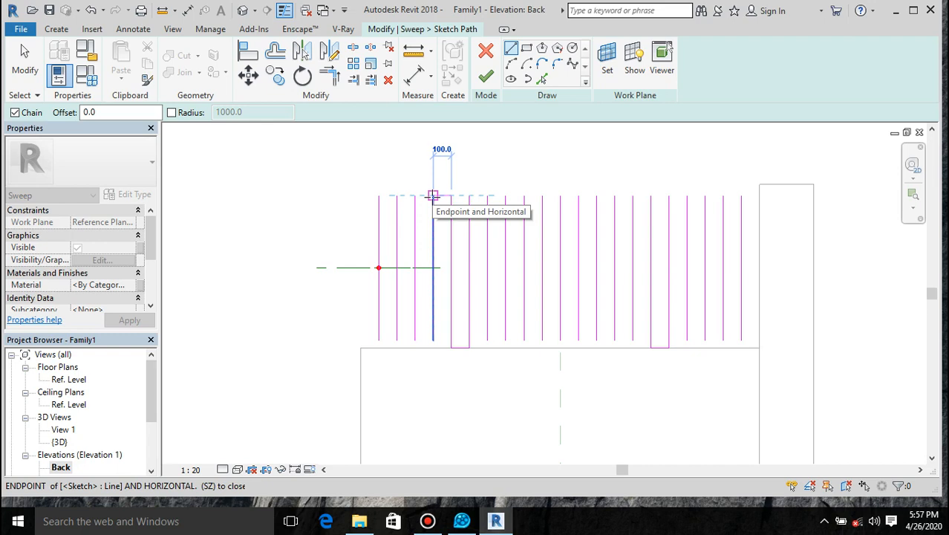
click(433, 196)
click(378, 195)
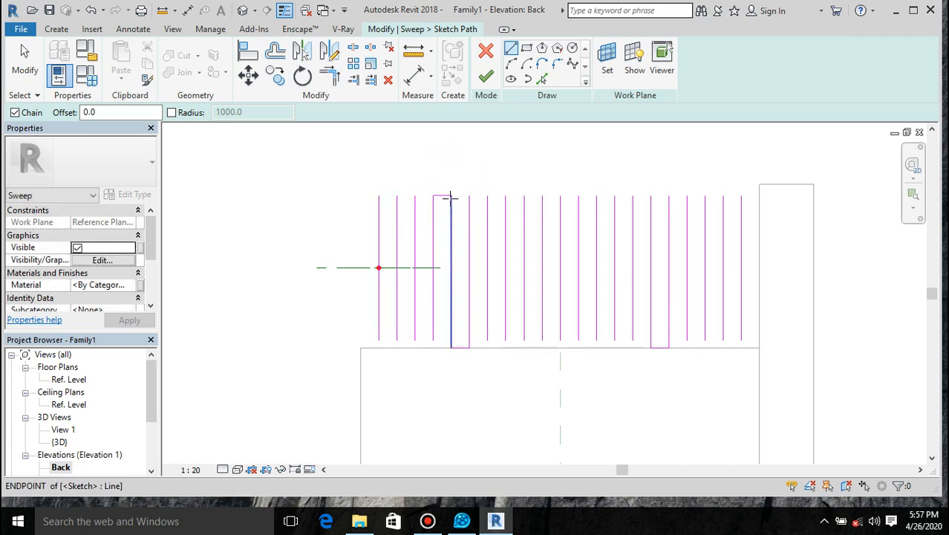
key(Escape)
key(Escape)
- Make multiple copies of the short top line to join the first four vertical lines from the free end, alternating lower and upper ends
click(446, 197)
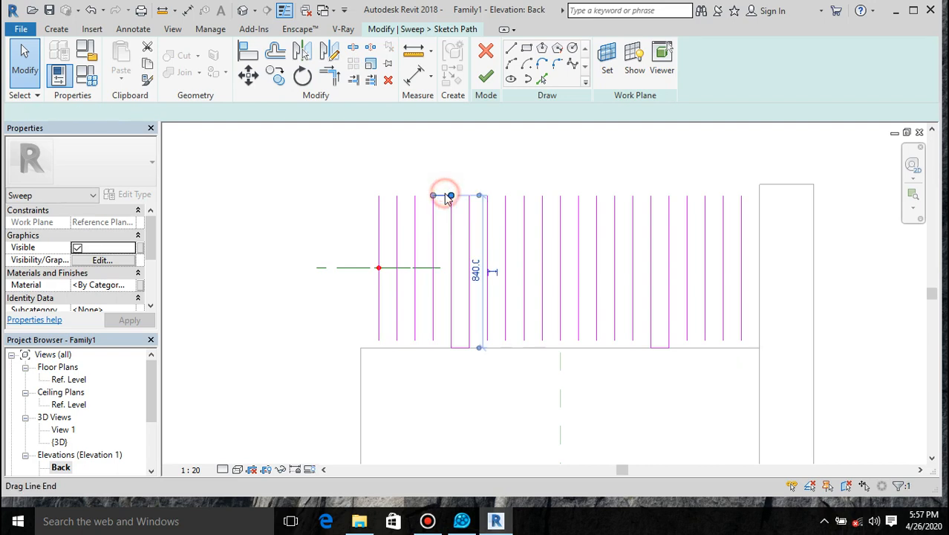
click(275, 76)
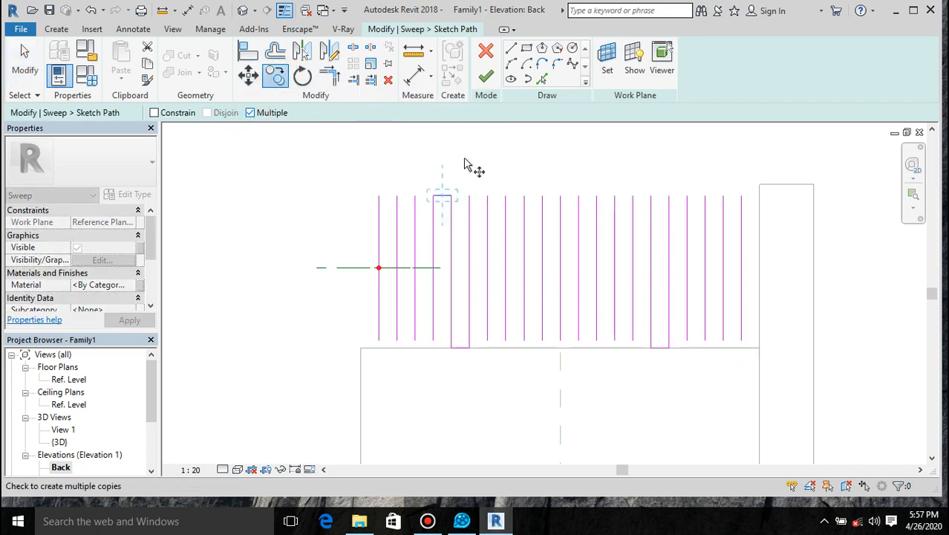
scroll(461, 210, up, 3)
click(407, 192)
scroll(409, 159, down, 1)
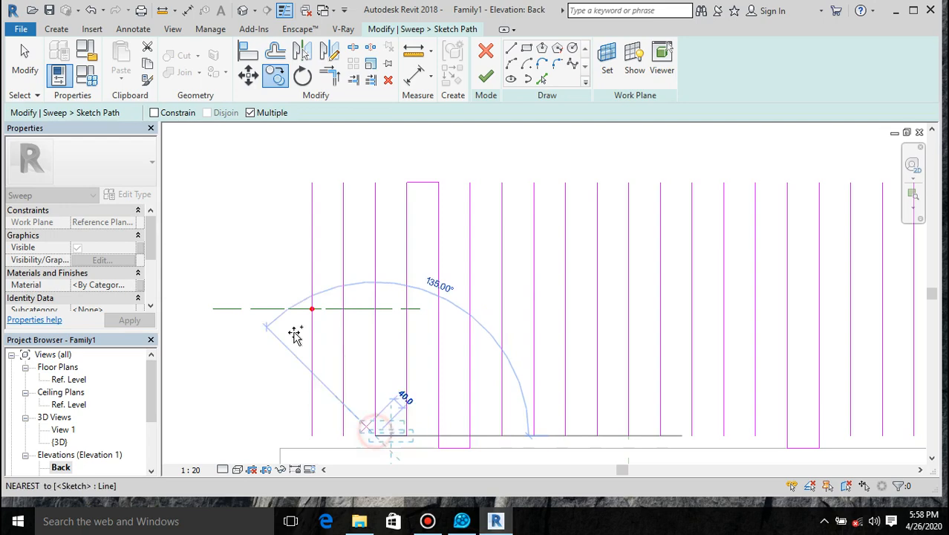
click(344, 184)
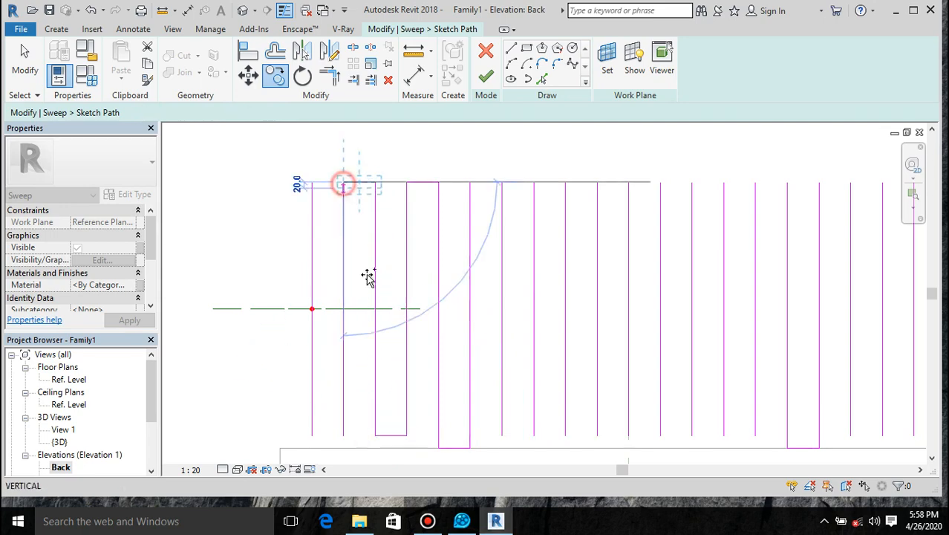
click(314, 436)
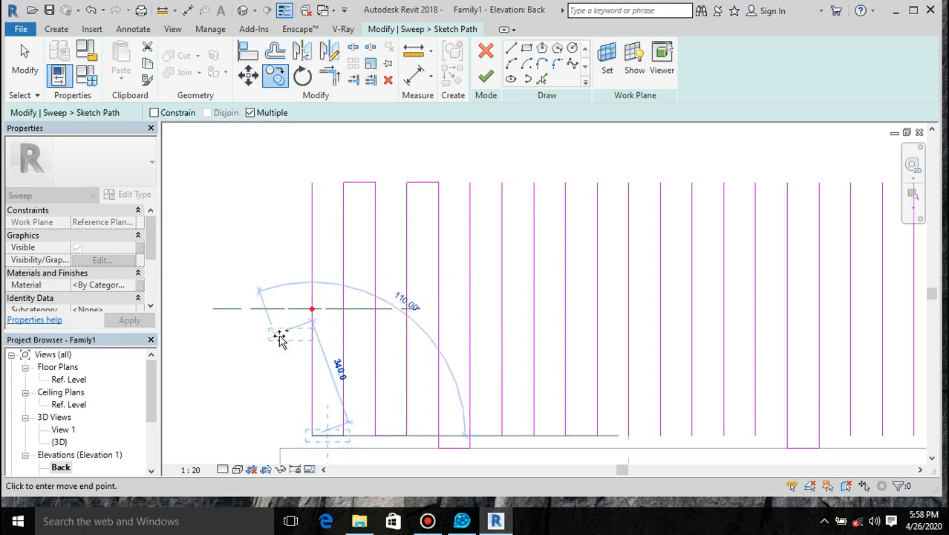
scroll(278, 416, down, 2)
scroll(442, 299, up, 1)
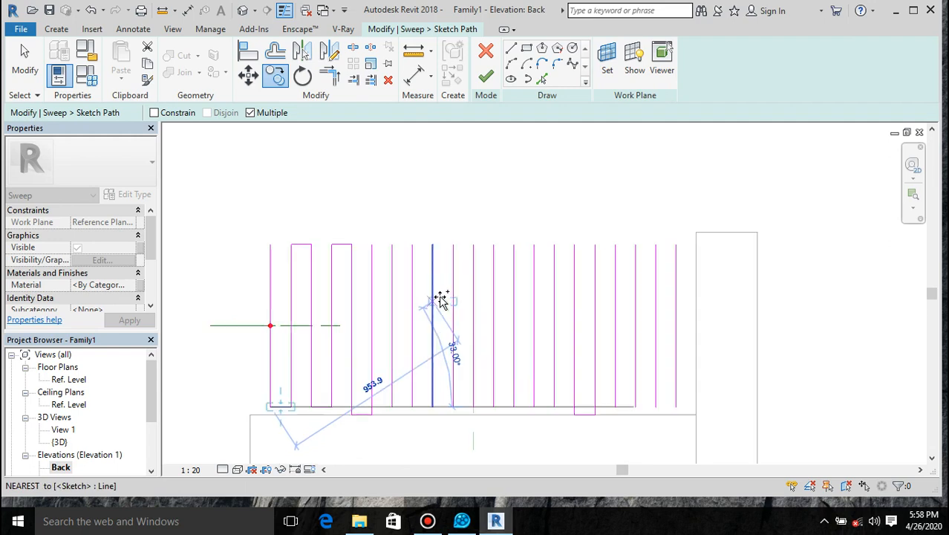
- Continue copying the short line from the sixth to the sixteenth vertical line, joining neighbouring ends alternately at top and bottom
click(371, 248)
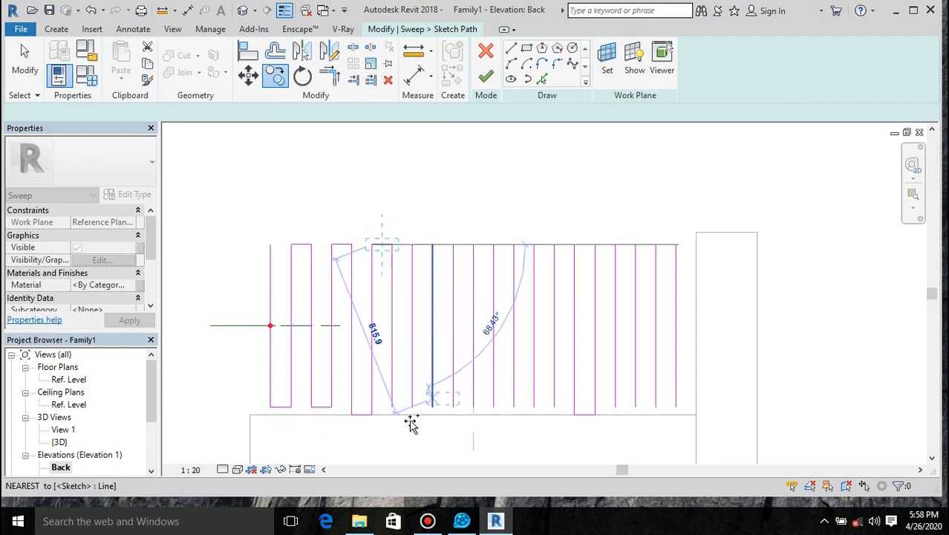
click(393, 408)
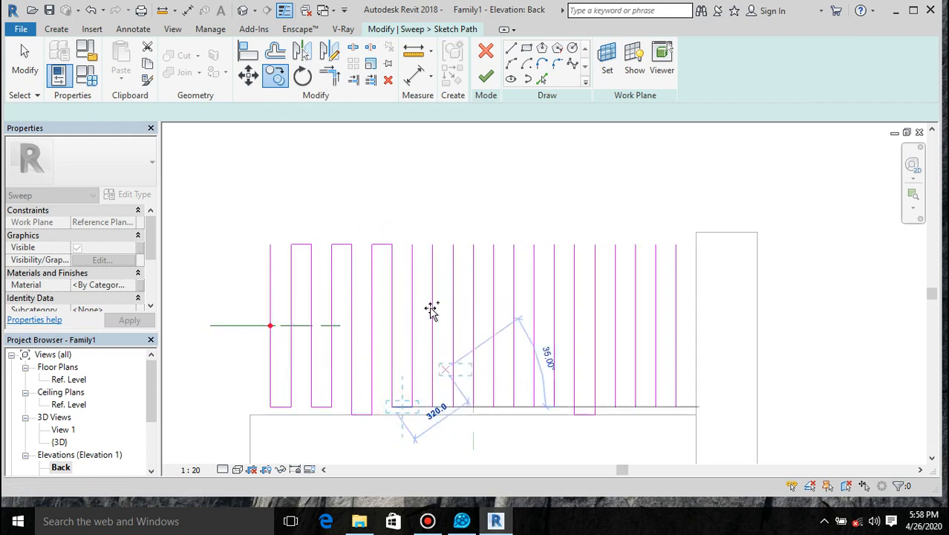
click(414, 248)
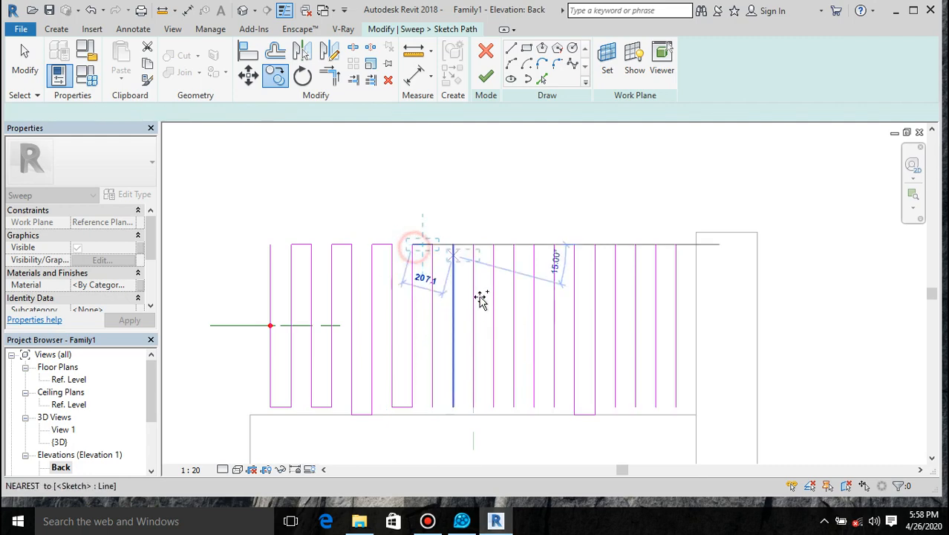
click(433, 408)
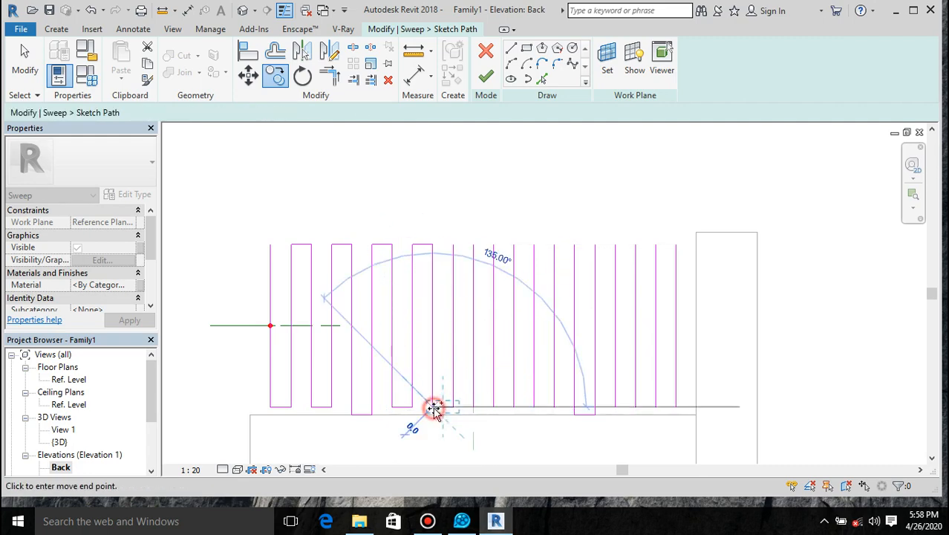
click(453, 246)
click(475, 407)
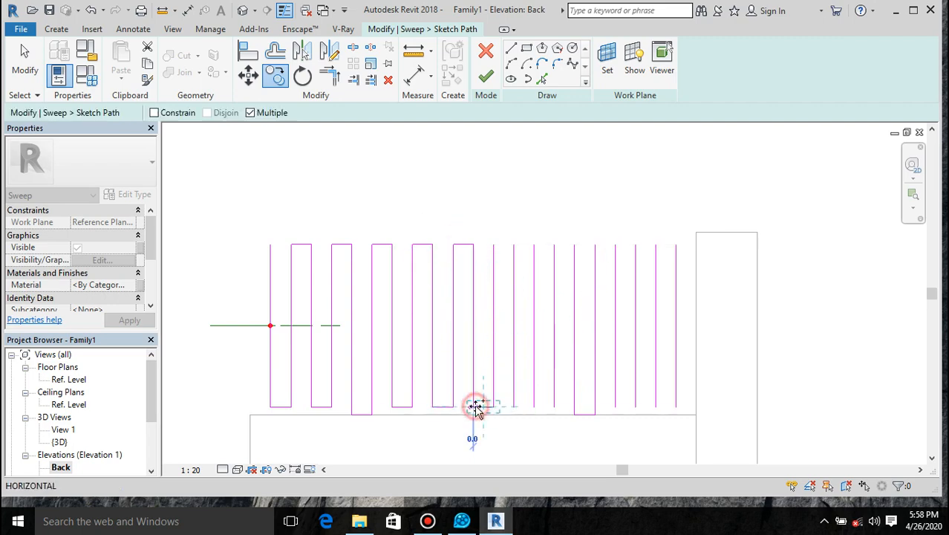
click(495, 246)
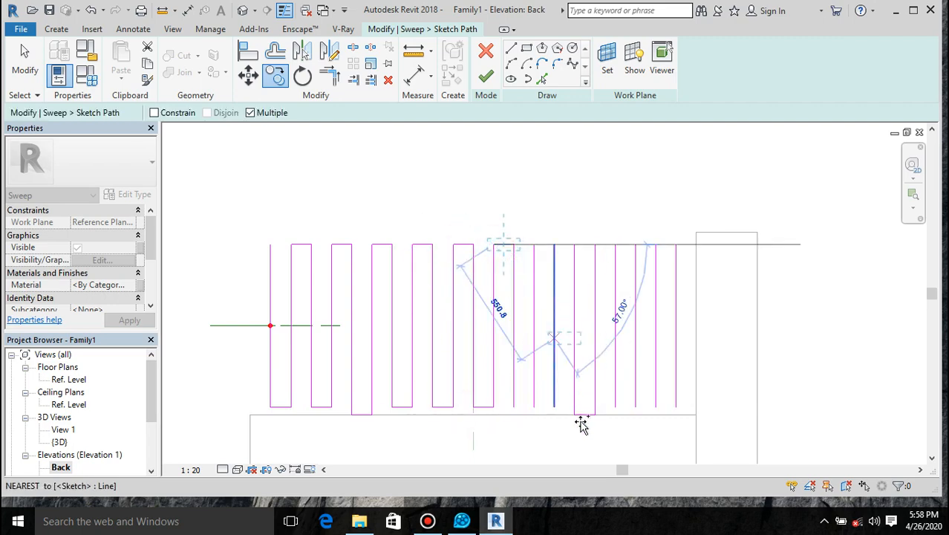
click(518, 407)
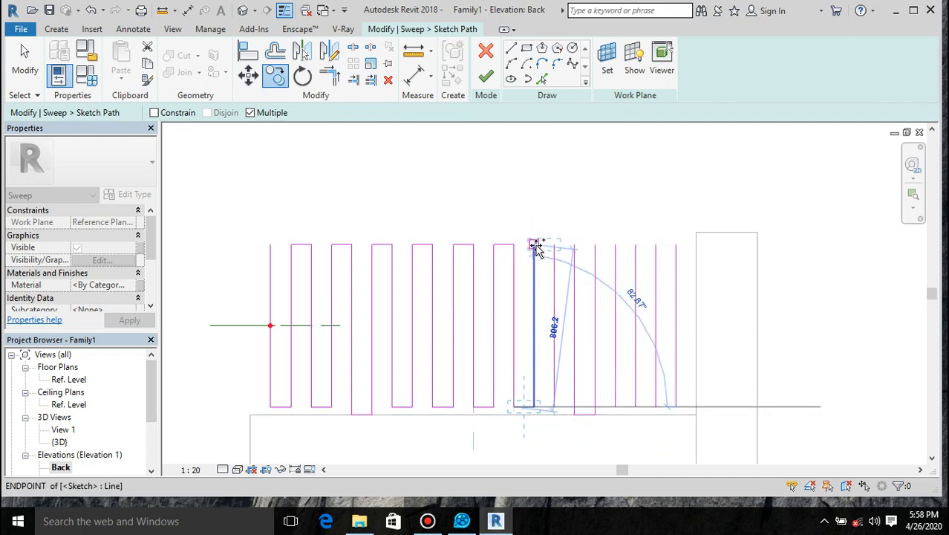
click(536, 246)
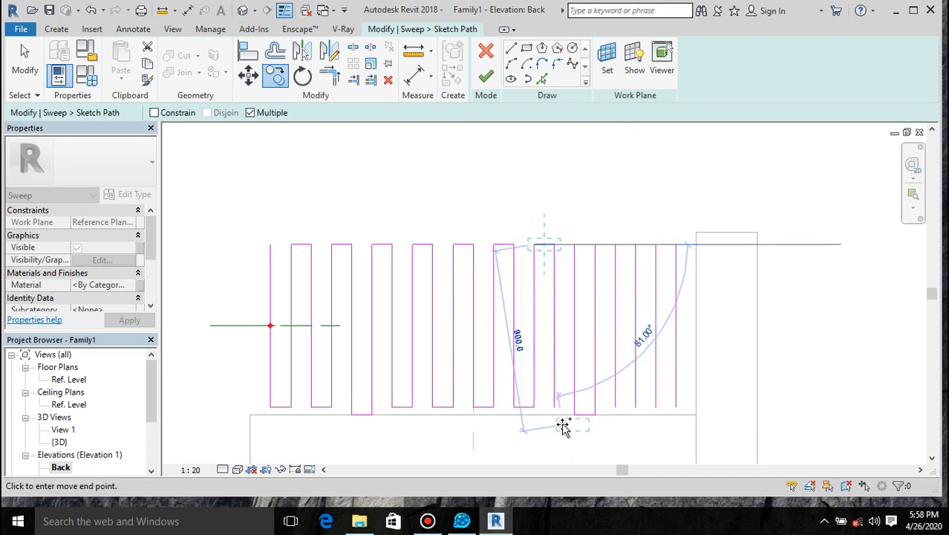
click(569, 413)
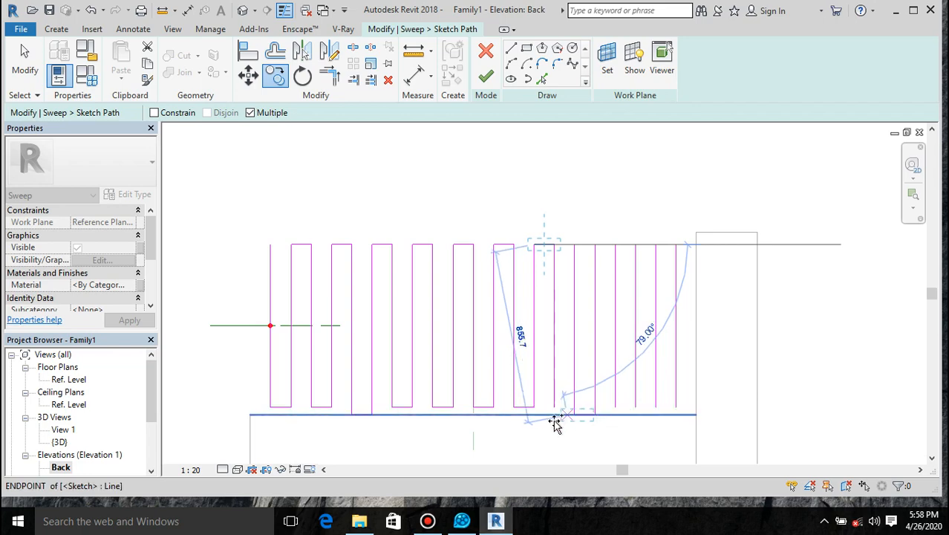
click(556, 407)
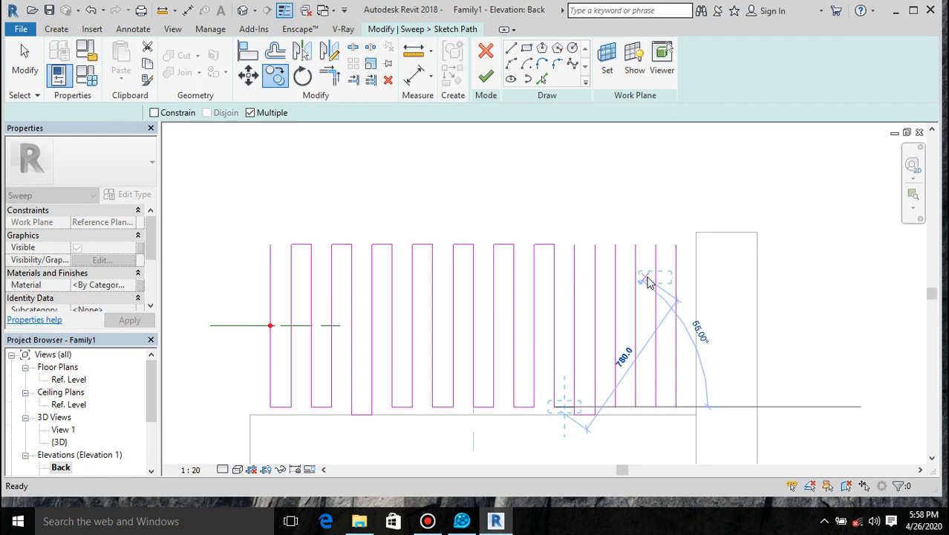
key(Escape)
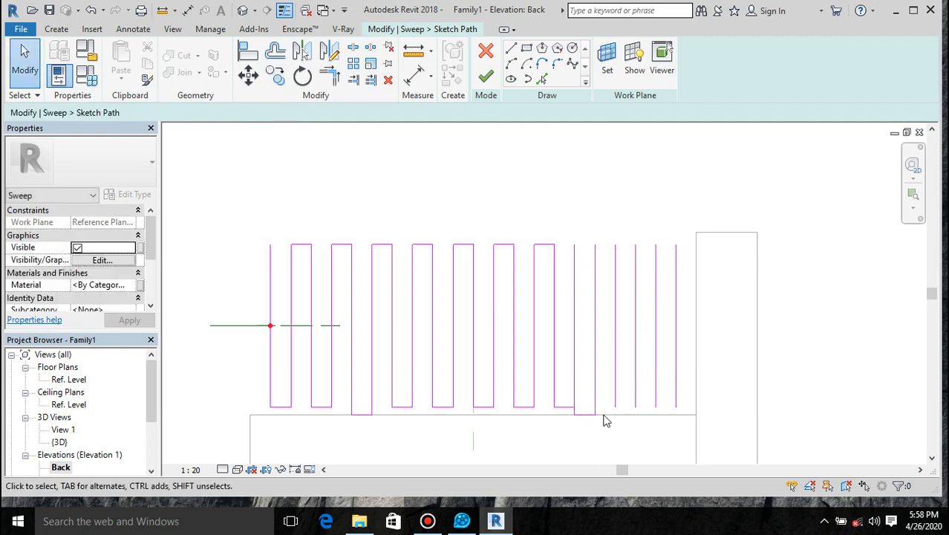
- Delete the short horizontal line on the block's top edge nearest the post
click(591, 421)
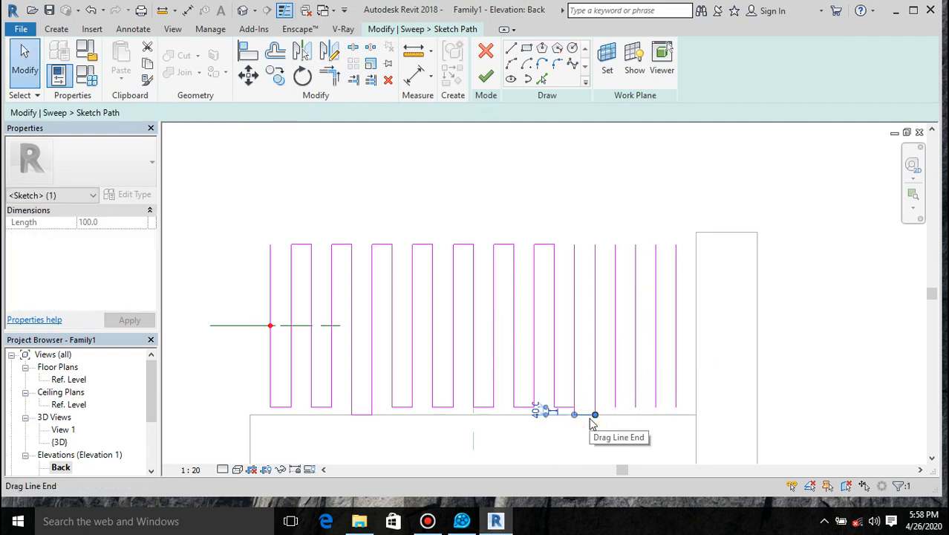
key(Escape)
scroll(566, 403, up, 3)
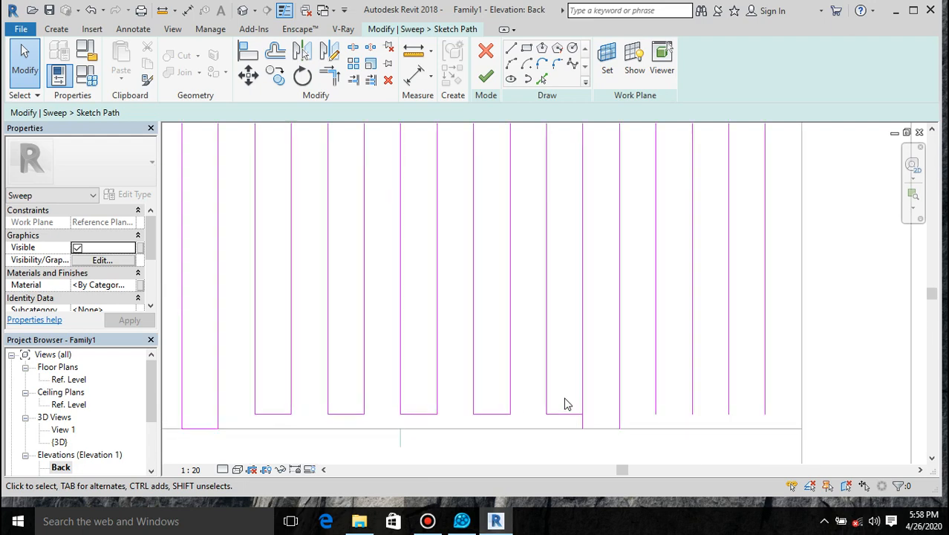
- Shorten the sixth vertical line from the post to 800 mm and extend the fourth one down to the block's top edge
click(592, 441)
drag(589, 441, 589, 419)
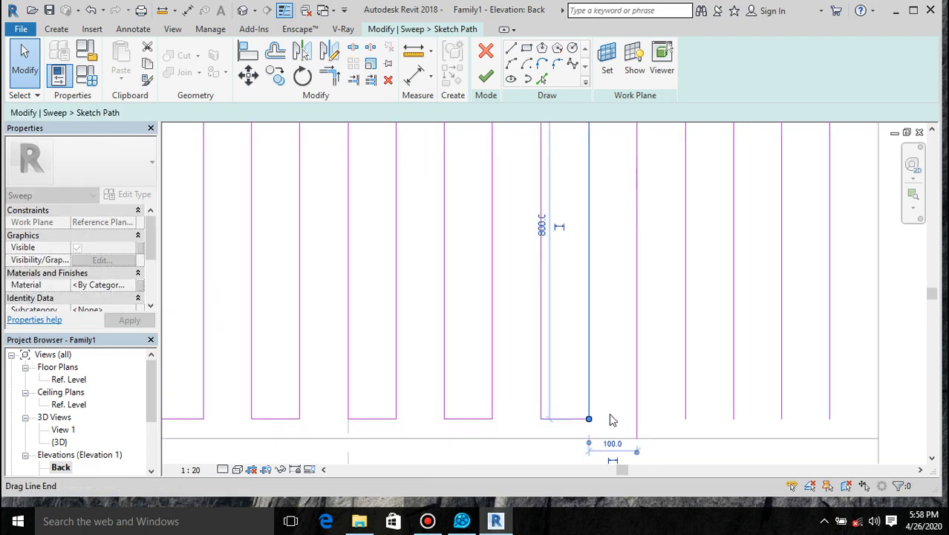
click(688, 410)
drag(686, 419, 685, 438)
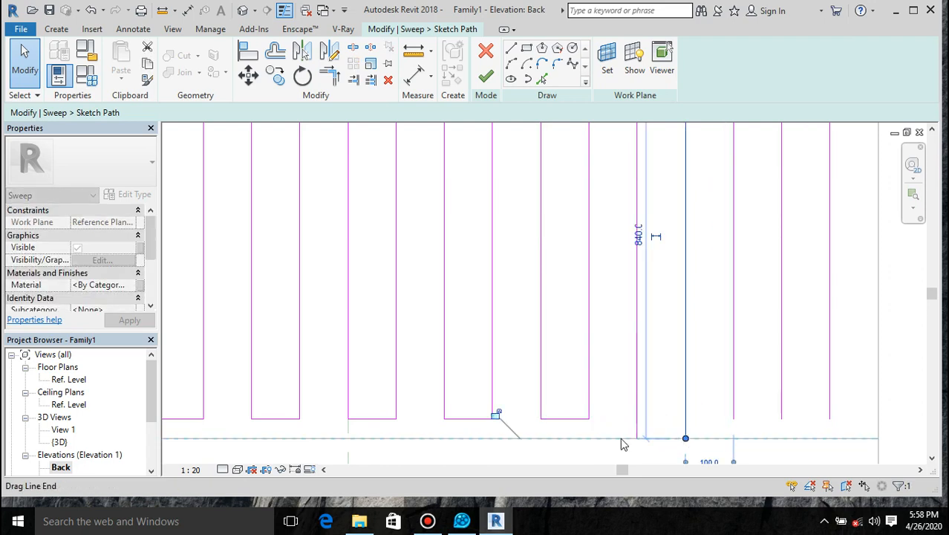
- Copy the short horizontal line to join the remaining vertical lines up to the post, alternating top and bottom, and finish the sweep path
click(550, 419)
click(267, 72)
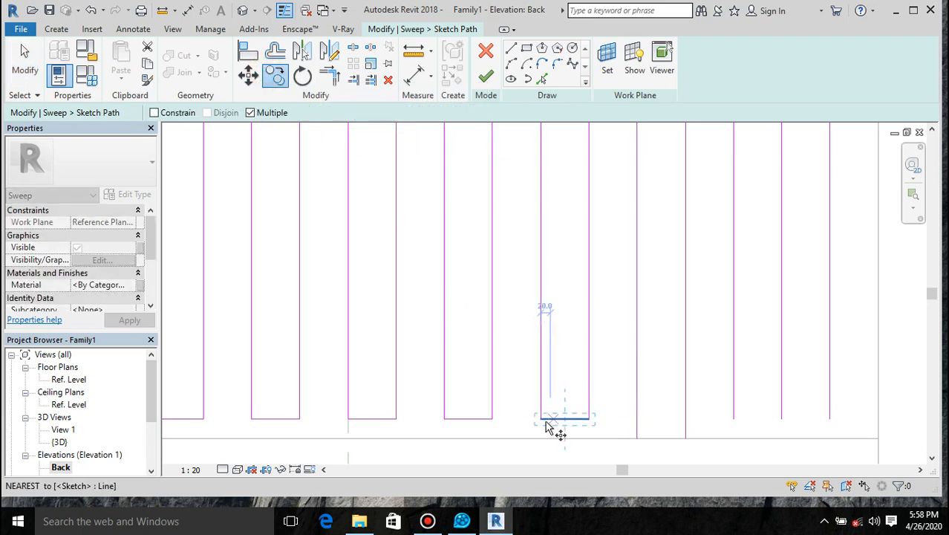
click(543, 419)
scroll(550, 438, down, 2)
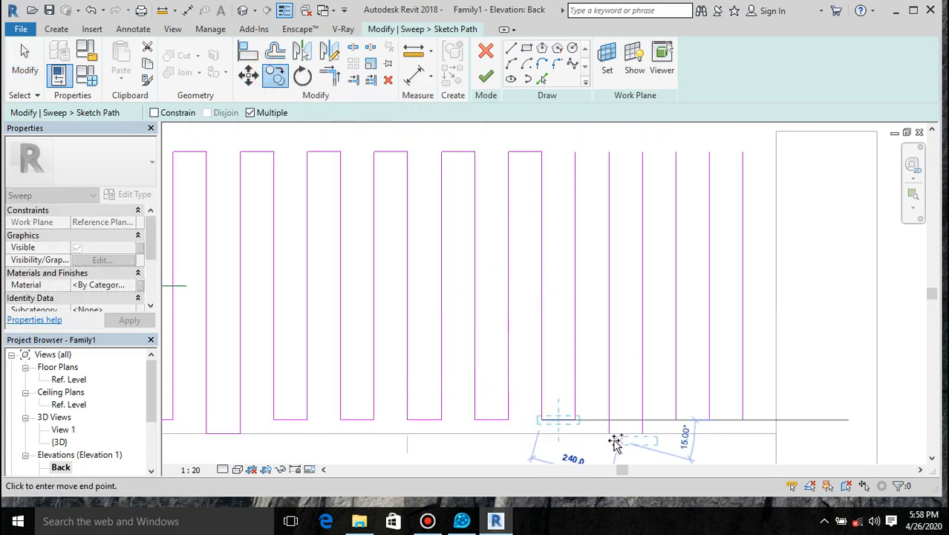
click(610, 433)
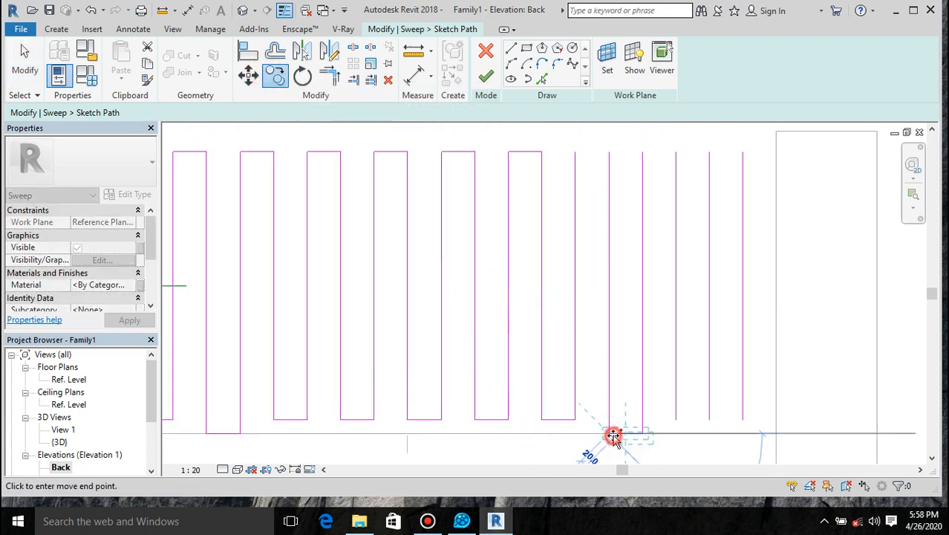
click(575, 156)
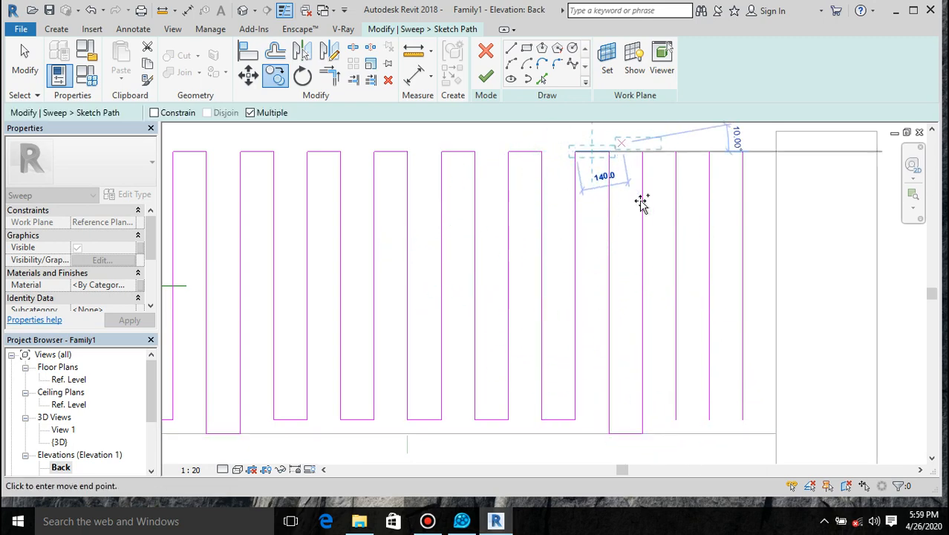
scroll(539, 283, down, 1)
scroll(540, 283, down, 1)
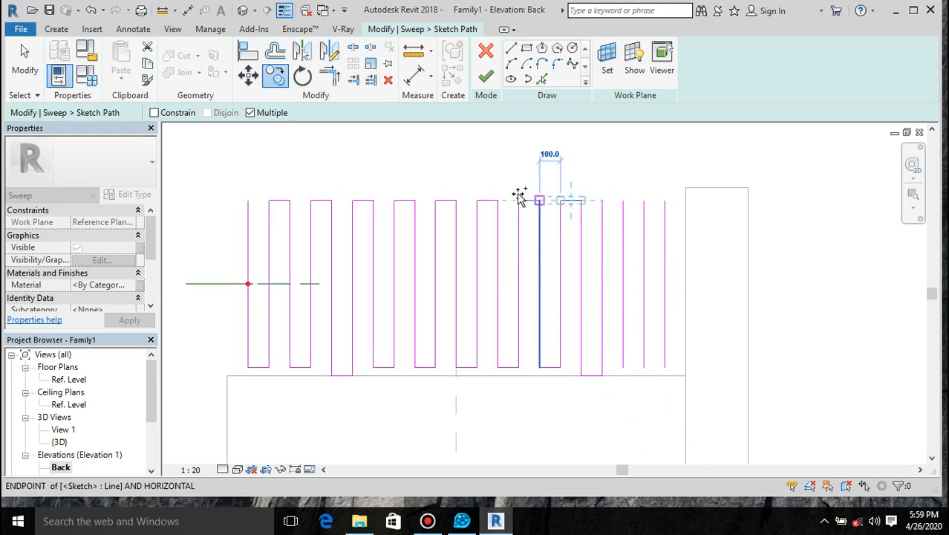
click(602, 201)
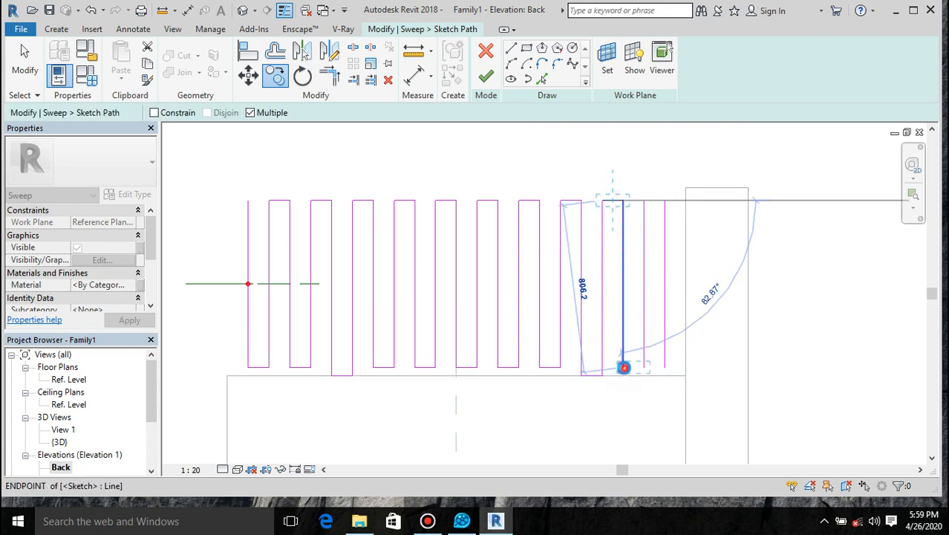
click(645, 201)
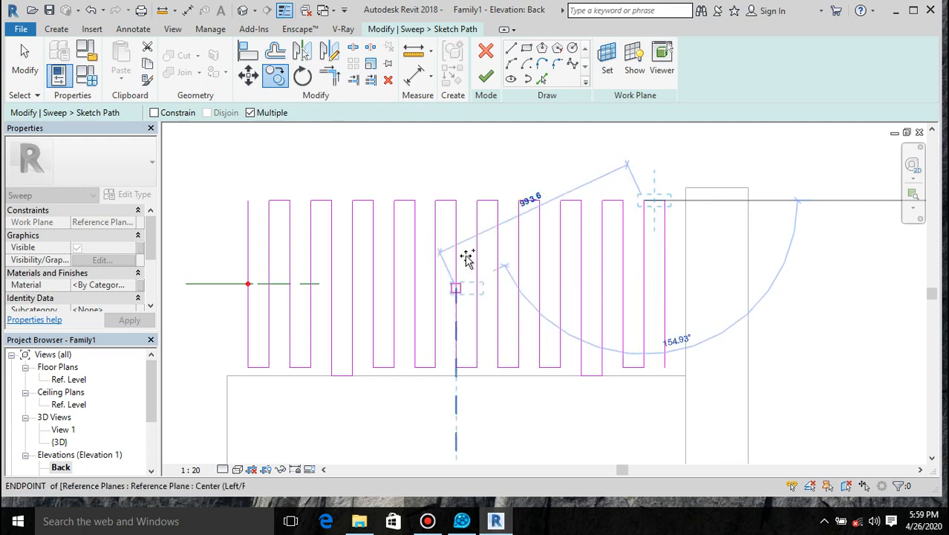
key(Escape)
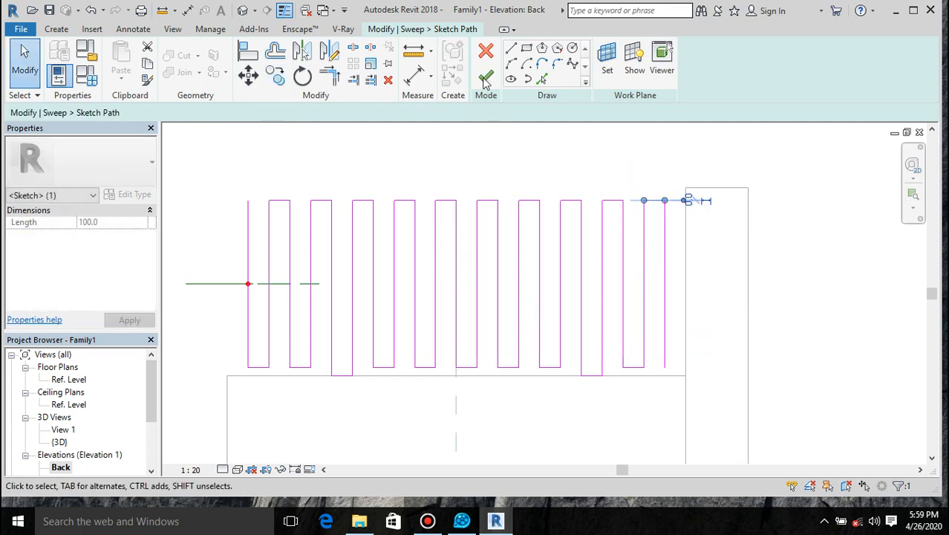
click(485, 76)
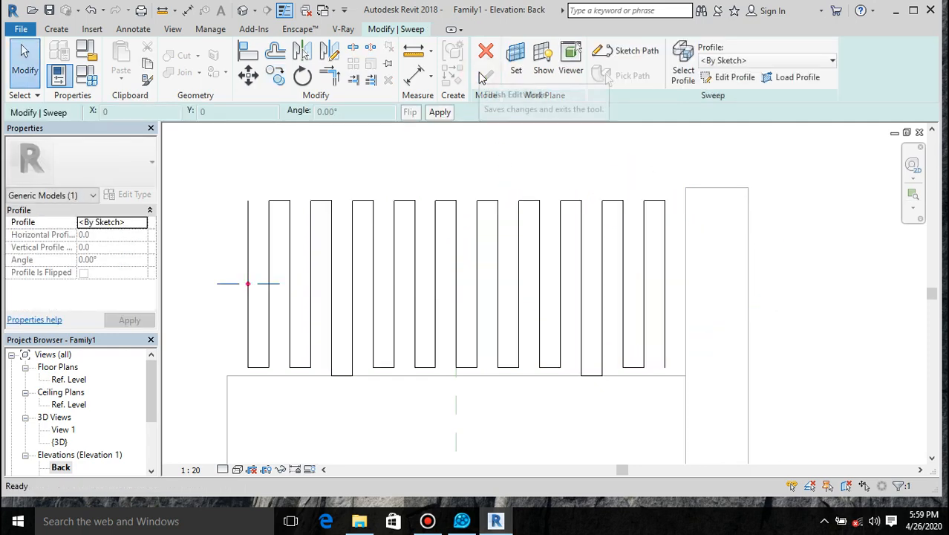
- Open the sweep profile for editing in the Floor Plan: Ref. Level view
click(732, 78)
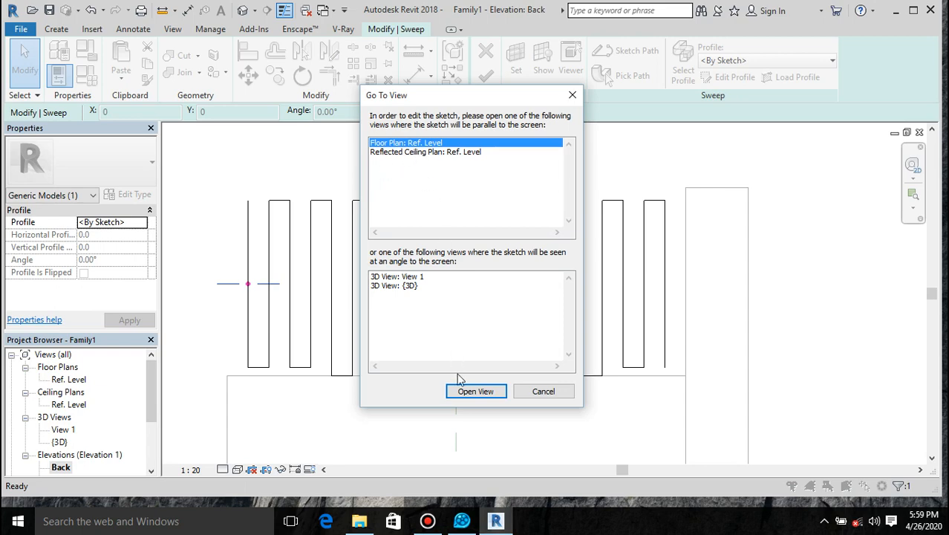
click(476, 391)
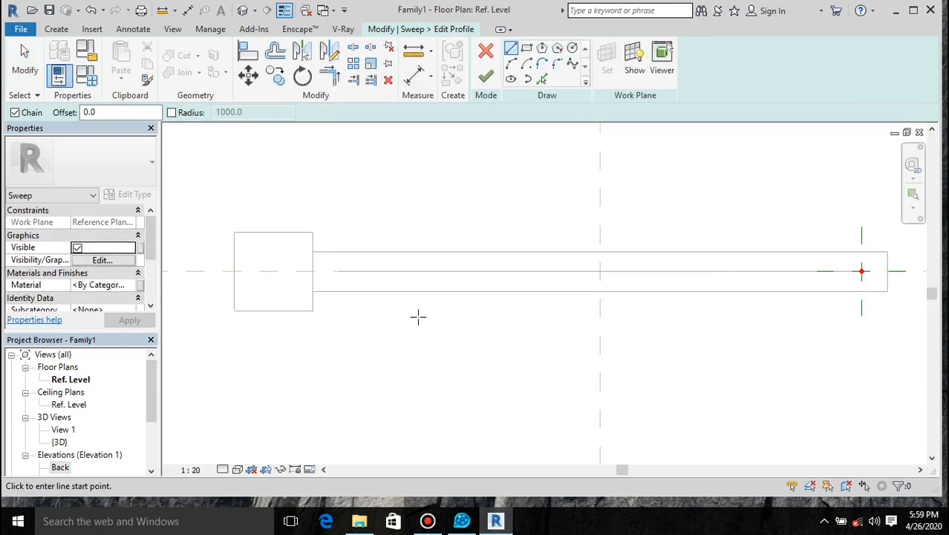
scroll(572, 369, down, 3)
scroll(743, 317, up, 4)
scroll(719, 261, up, 3)
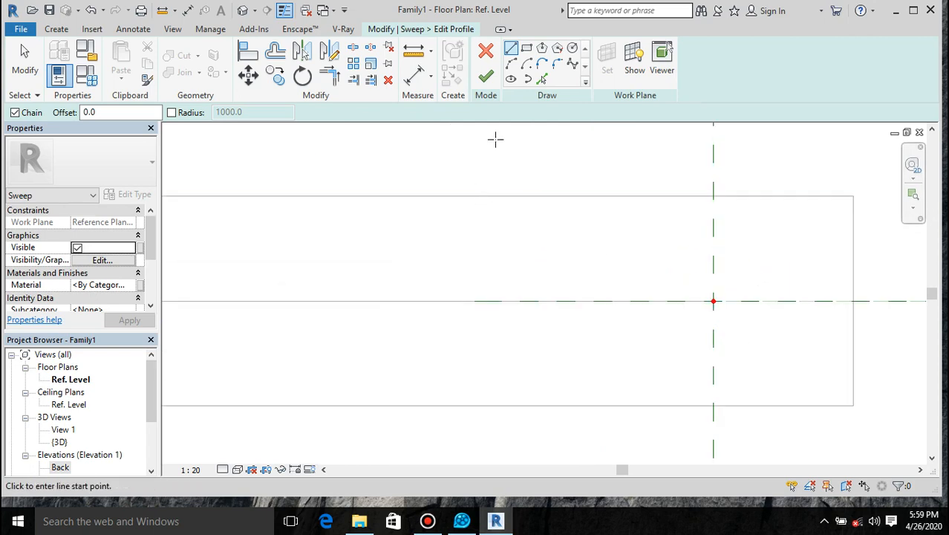
- Draw a 20 by 20 mm square for the sweep profile, starting at the path's red reference point
click(528, 49)
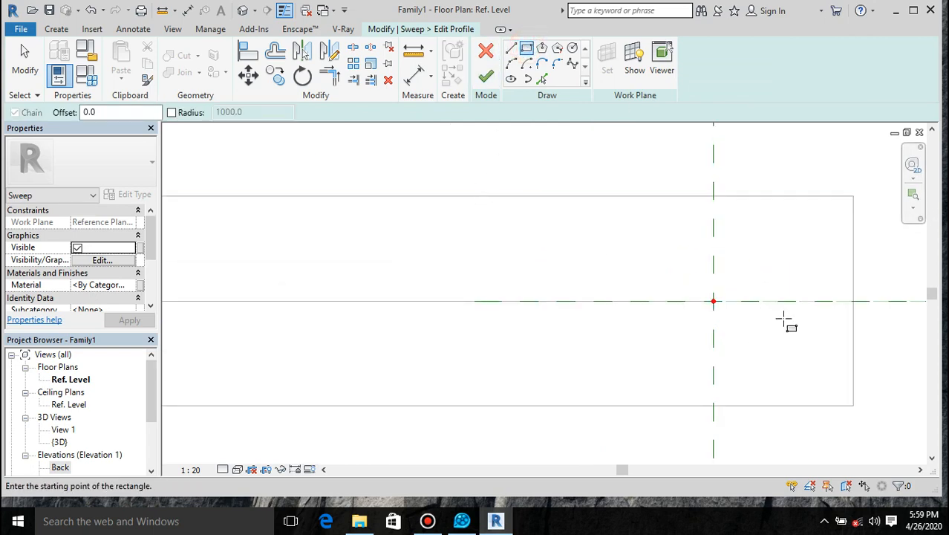
scroll(734, 296, up, 3)
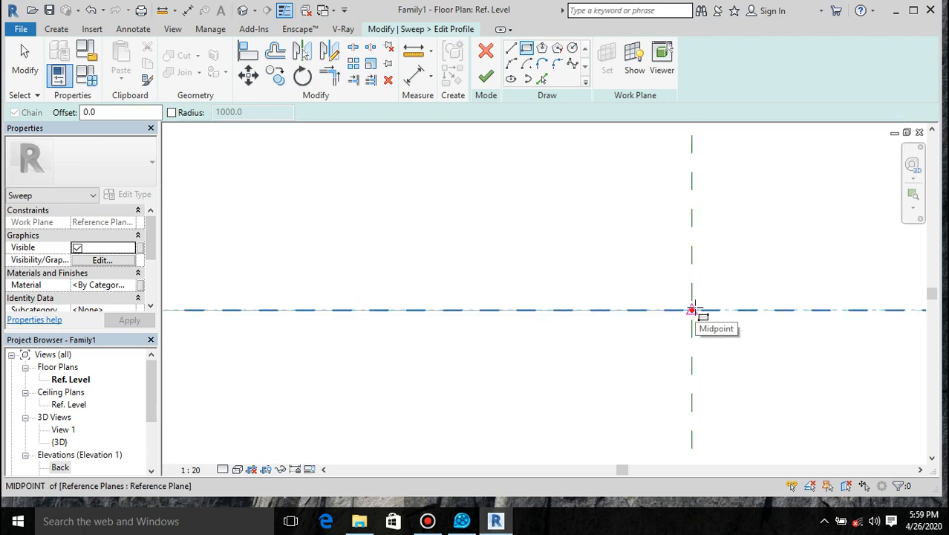
click(691, 309)
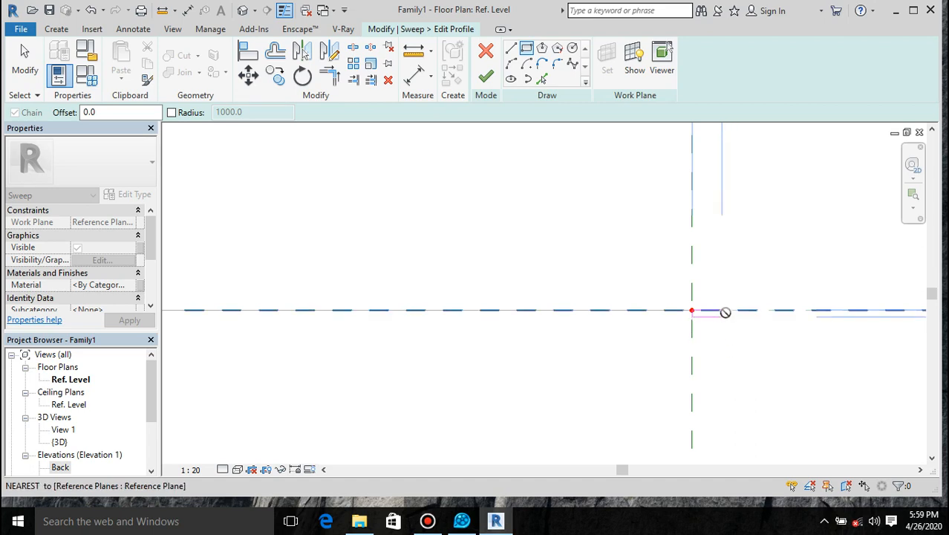
scroll(726, 313, down, 3)
scroll(726, 313, down, 3)
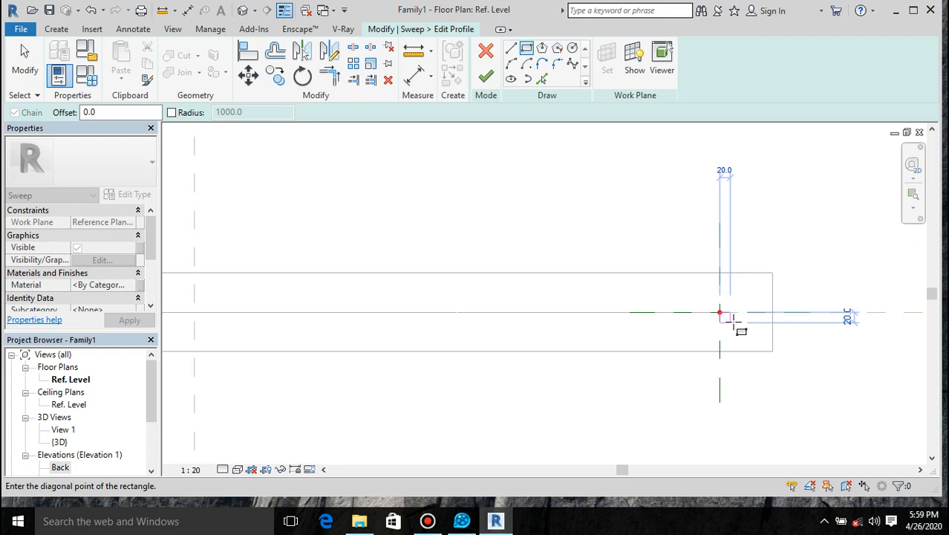
click(732, 318)
scroll(732, 318, up, 5)
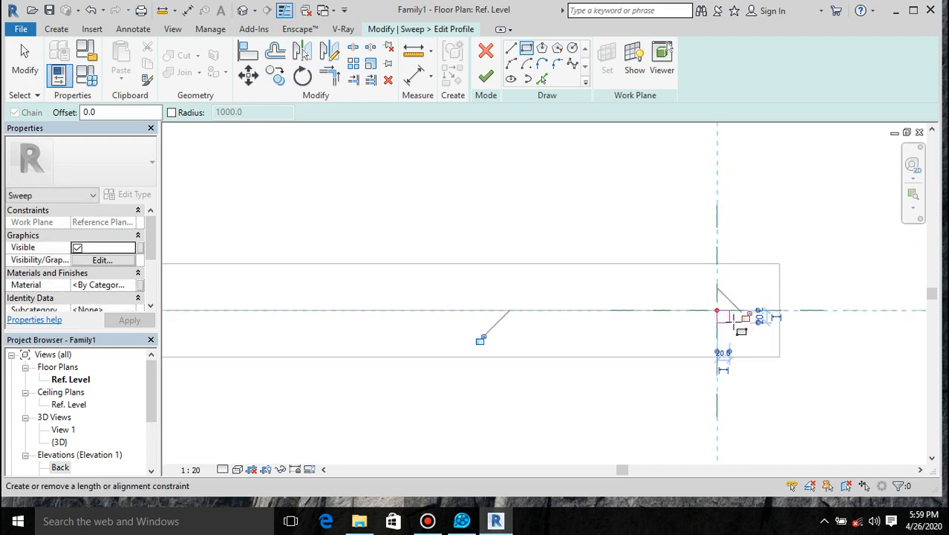
key(Escape)
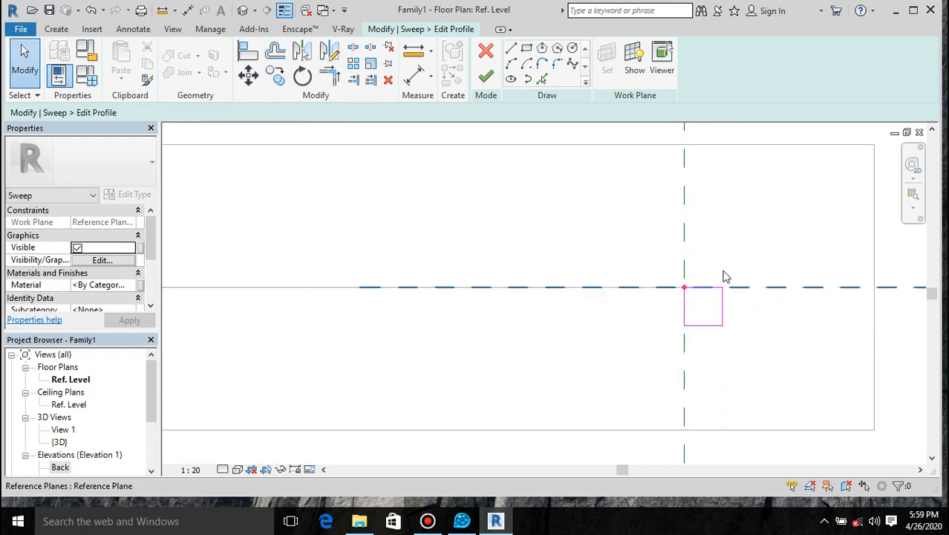
- Move the square profile up and sideways until it is centred on the path's reference point
drag(734, 272, 676, 352)
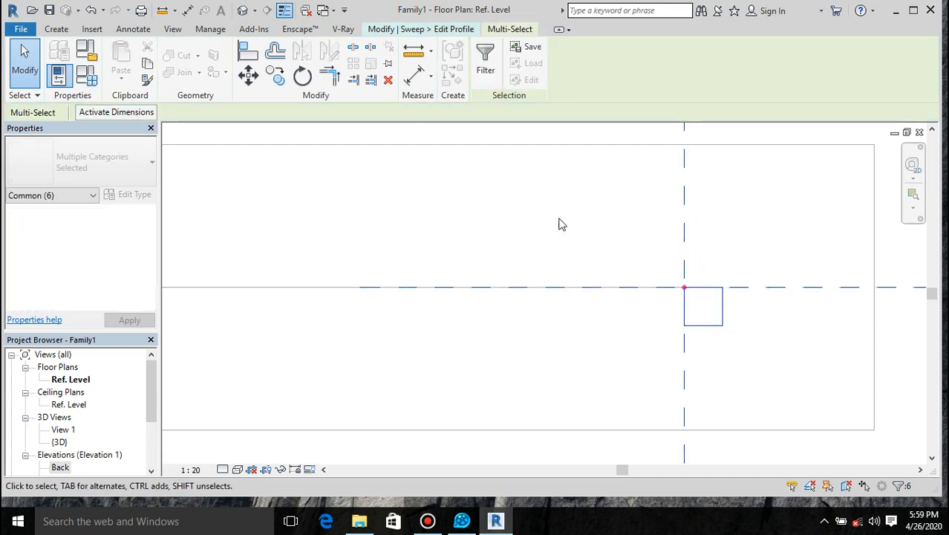
click(248, 74)
click(684, 306)
click(684, 286)
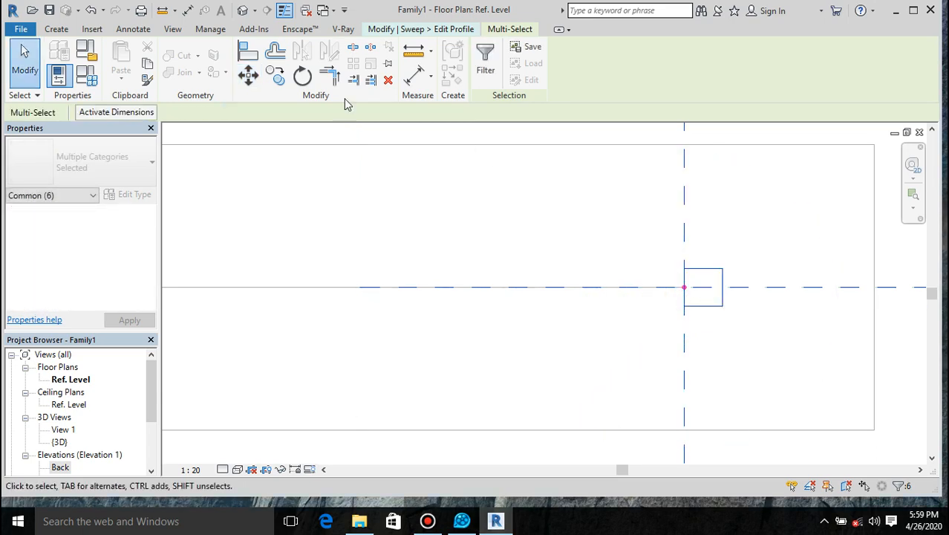
click(248, 74)
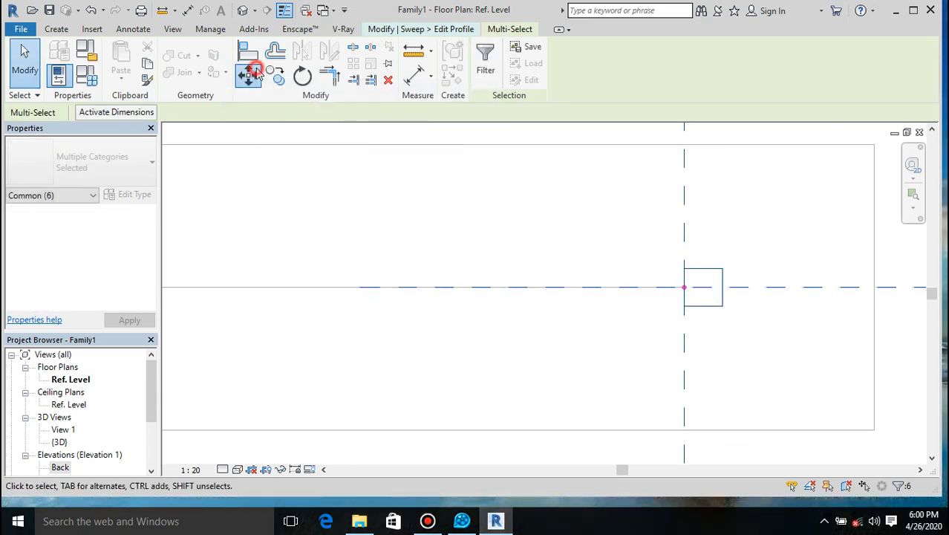
click(703, 271)
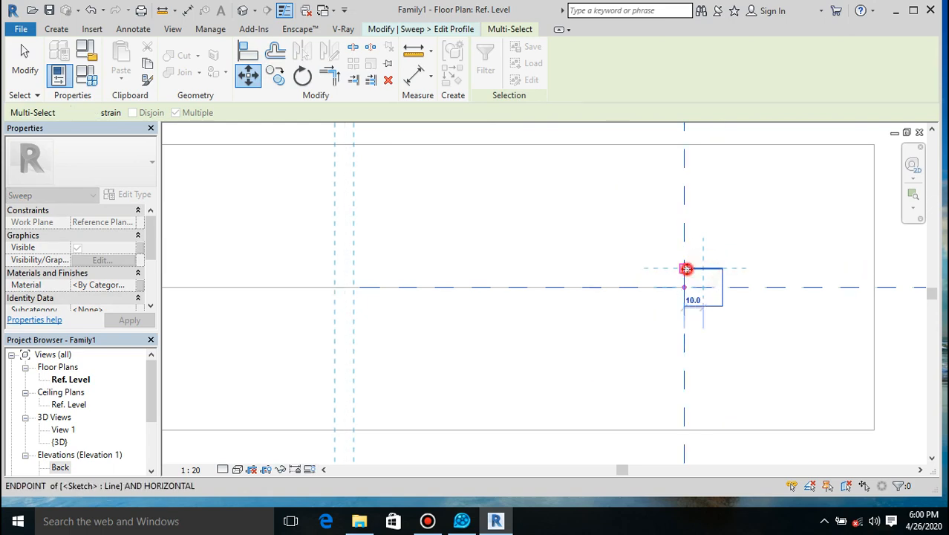
click(686, 269)
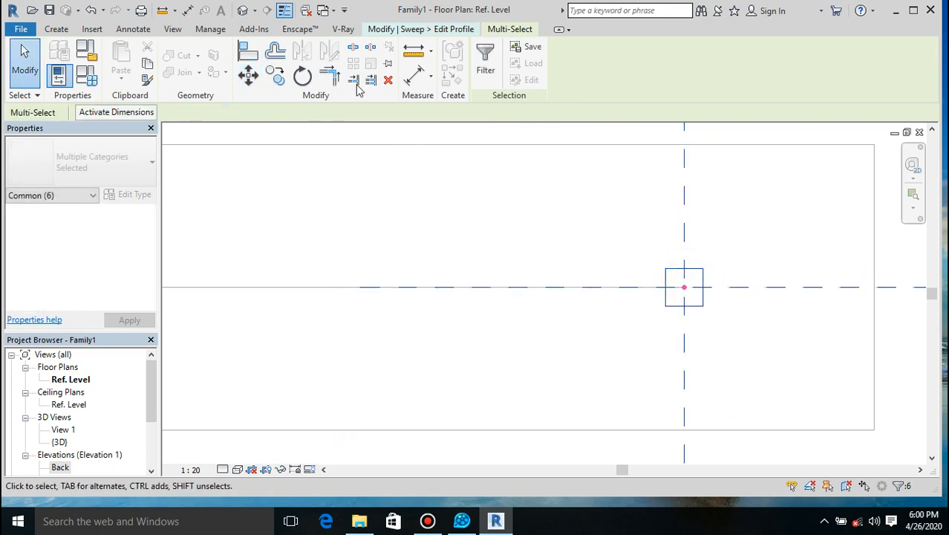
- Finish the profile sketch and complete the railing sweep
click(447, 35)
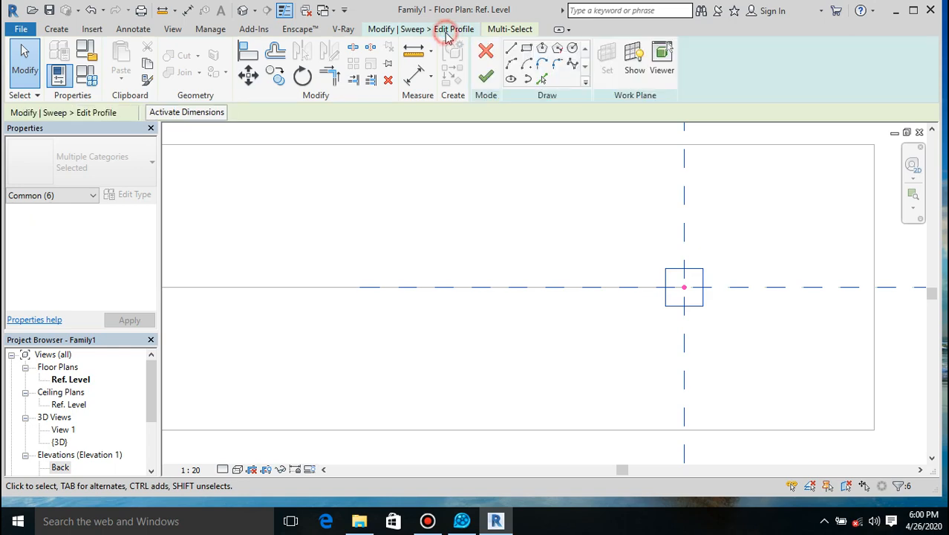
click(489, 87)
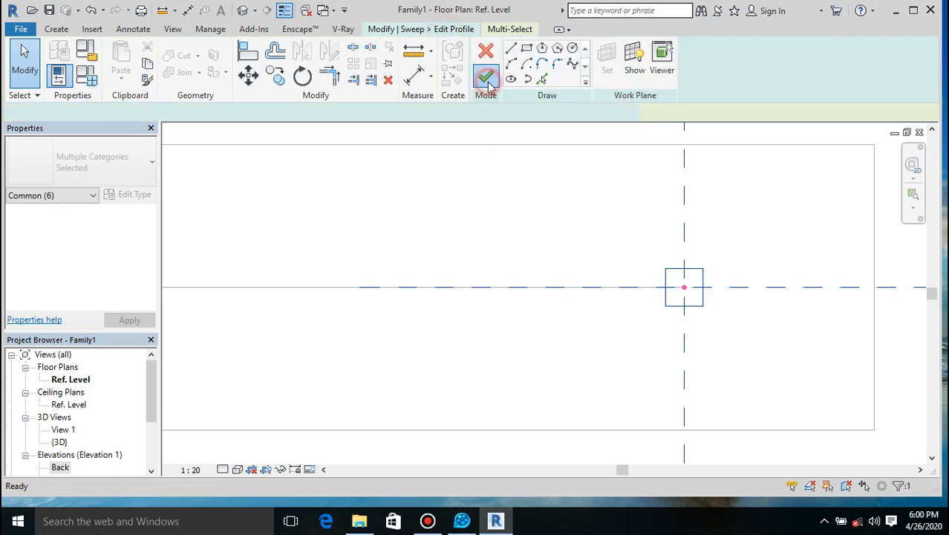
click(488, 86)
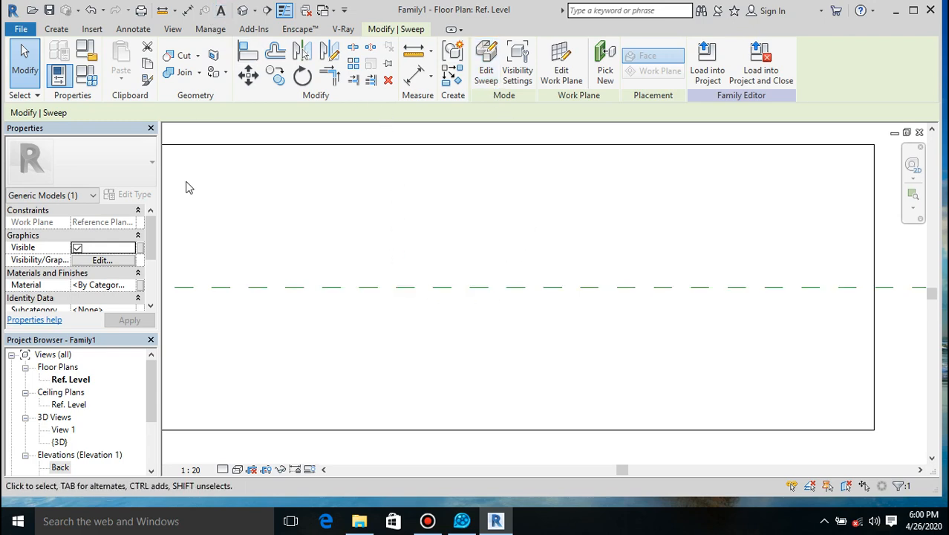
- Examine the railing sweep in the Back elevation, the 3D view and the Ref. Level floor plan
double_click(62, 468)
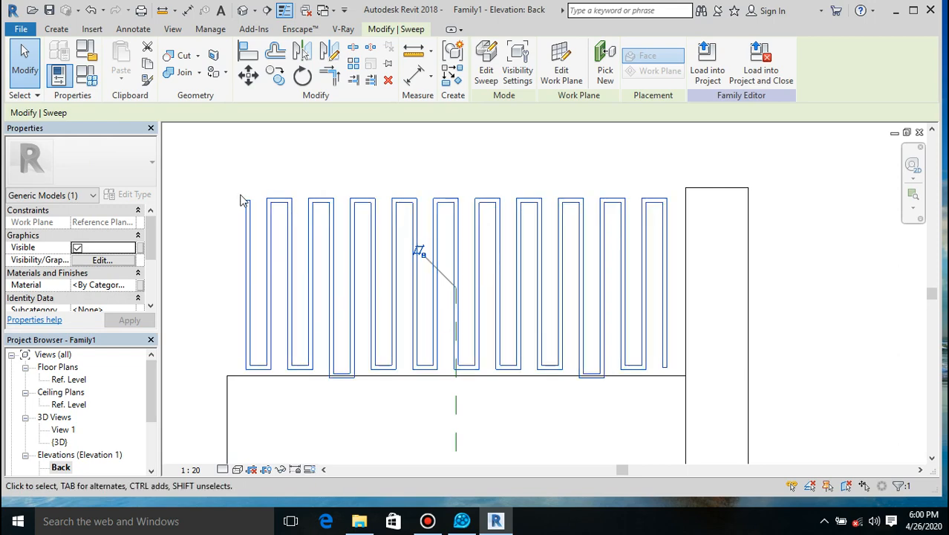
click(242, 11)
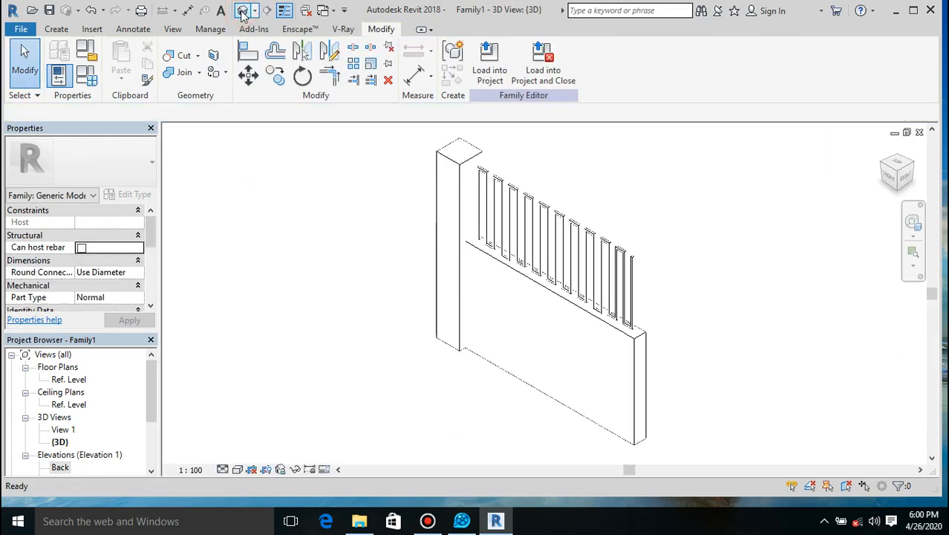
scroll(583, 234, up, 3)
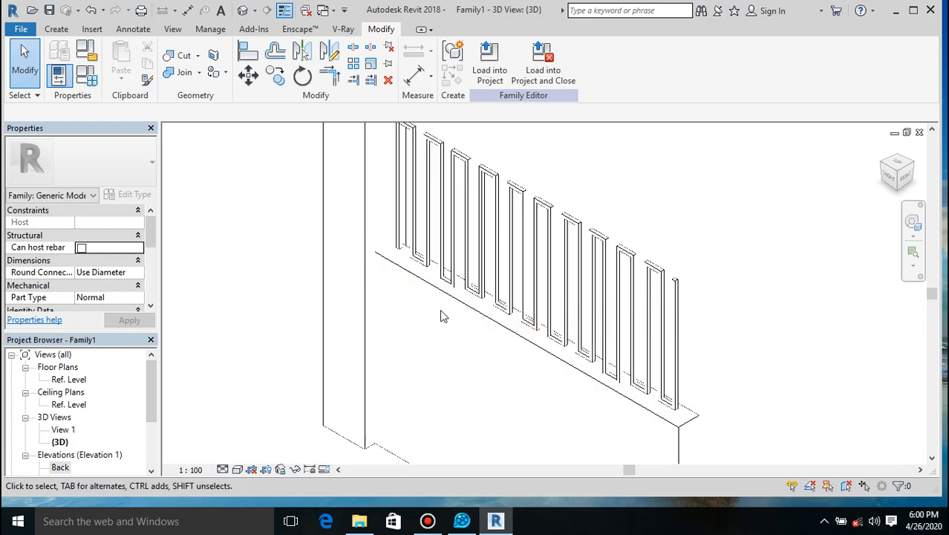
scroll(368, 273, up, 5)
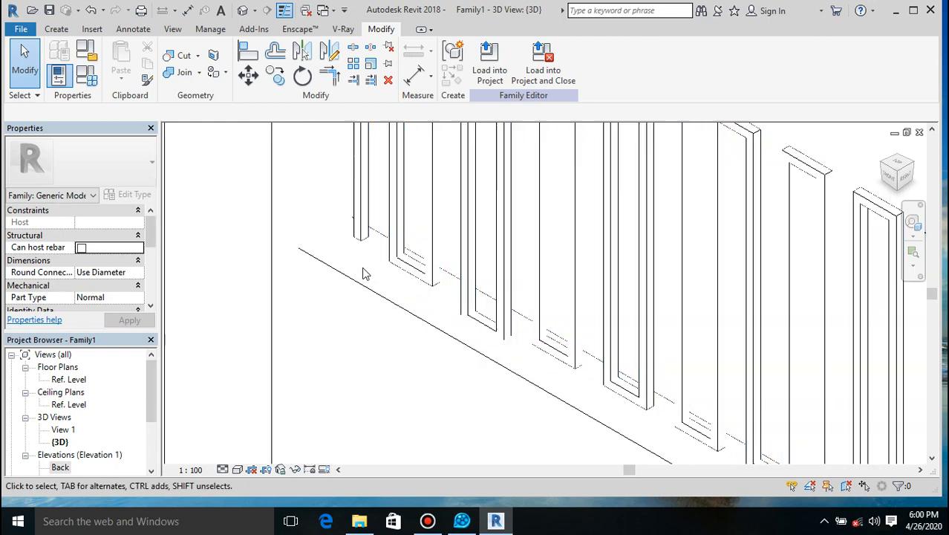
scroll(364, 269, down, 3)
scroll(487, 342, down, 3)
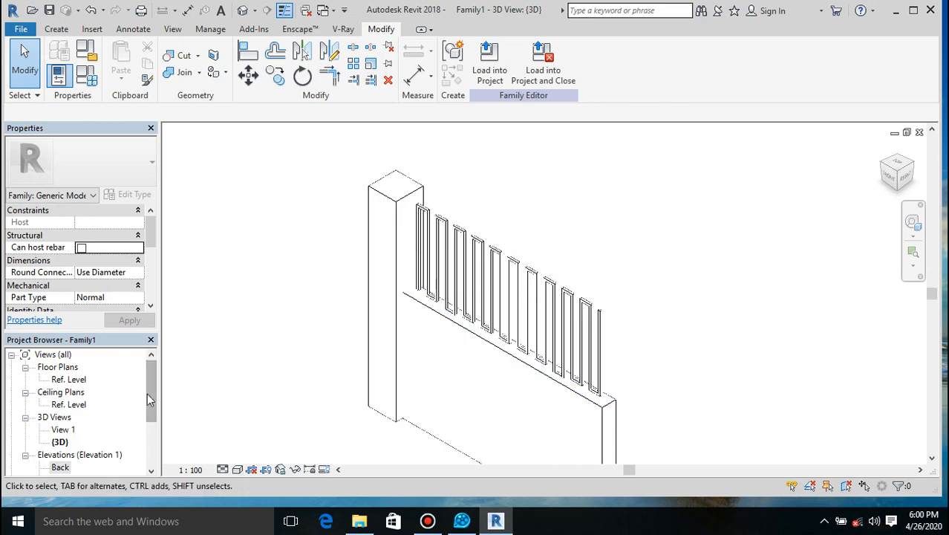
double_click(71, 379)
scroll(413, 337, down, 5)
scroll(476, 274, down, 1)
scroll(476, 269, down, 1)
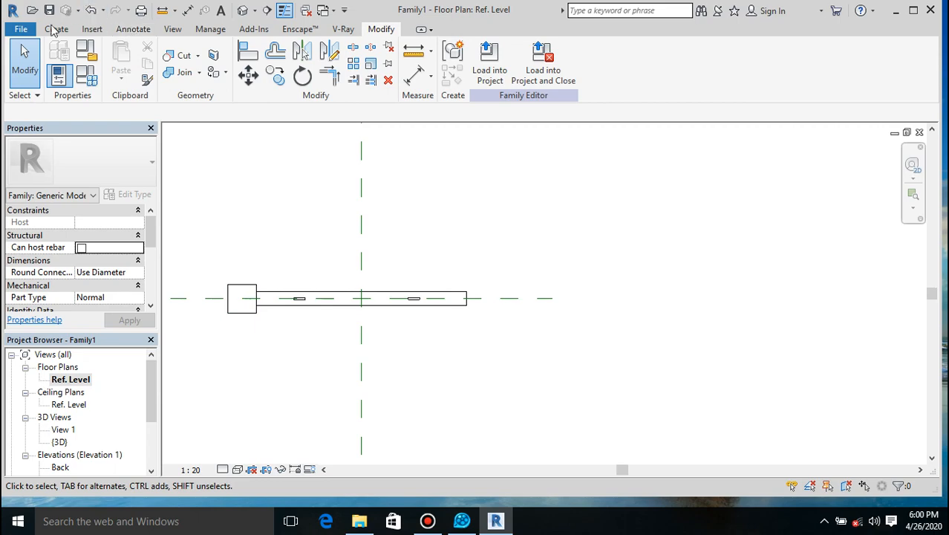
- Create a new family from the Metric Generic Model line based template
click(21, 29)
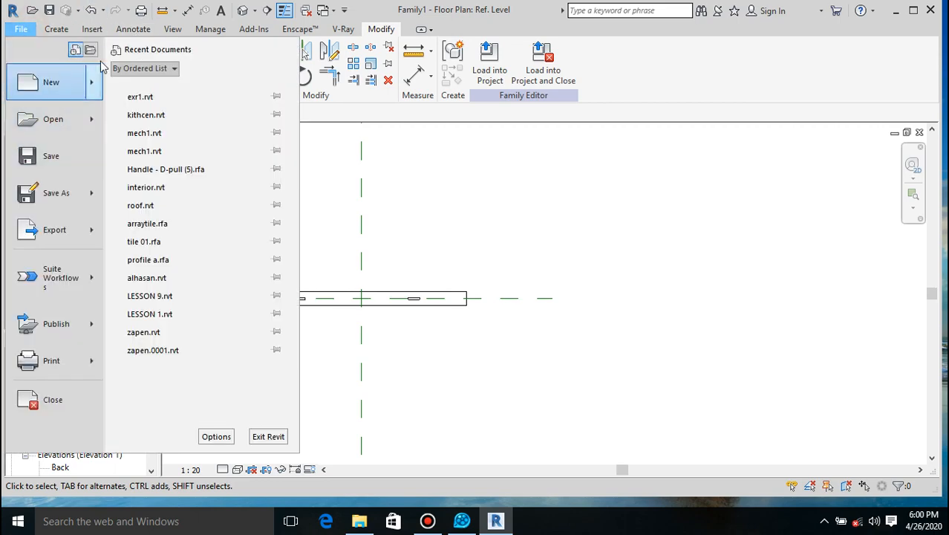
mouse_move(96, 89)
click(161, 132)
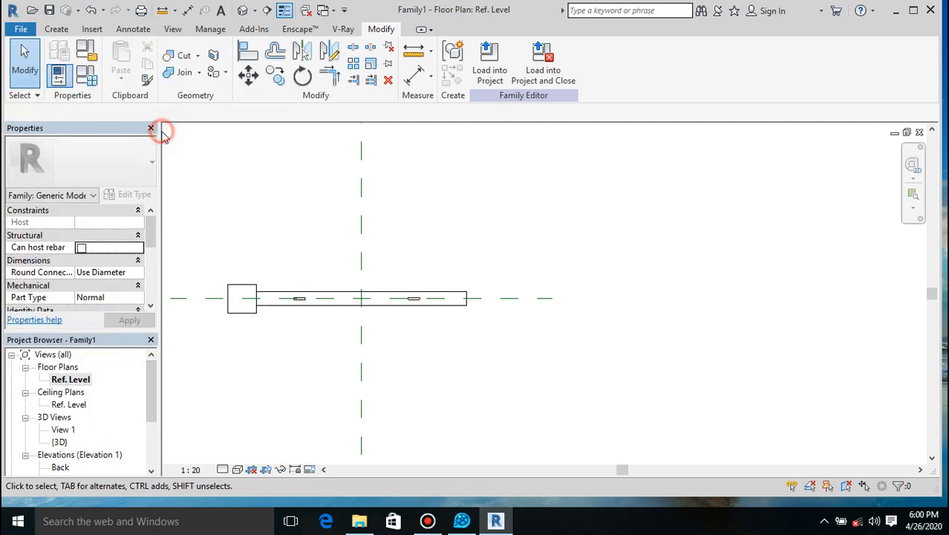
scroll(327, 245, down, 7)
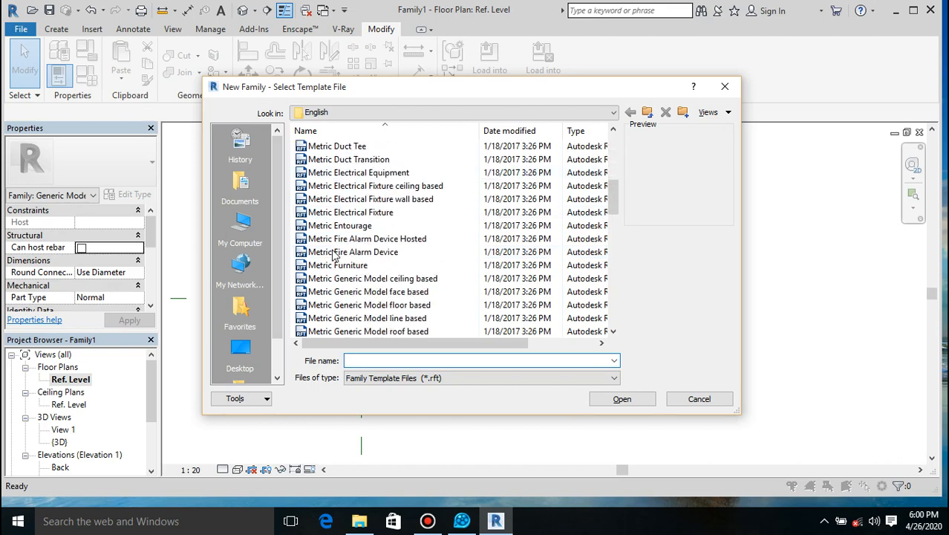
scroll(333, 255, down, 4)
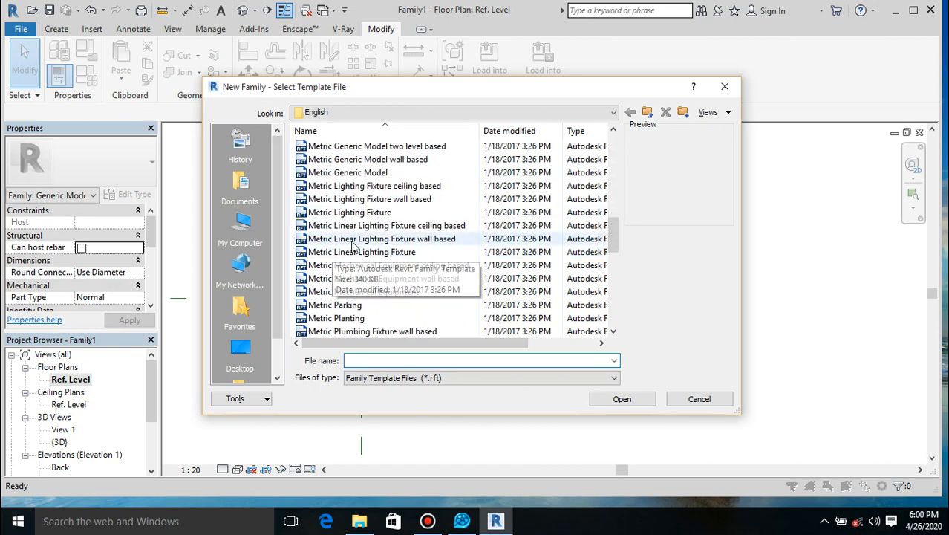
scroll(353, 190, up, 2)
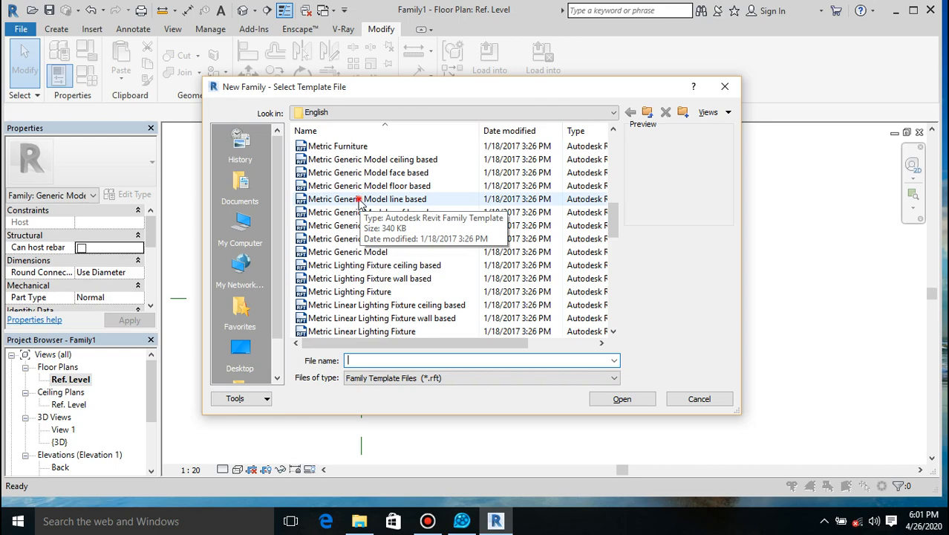
click(359, 202)
click(628, 399)
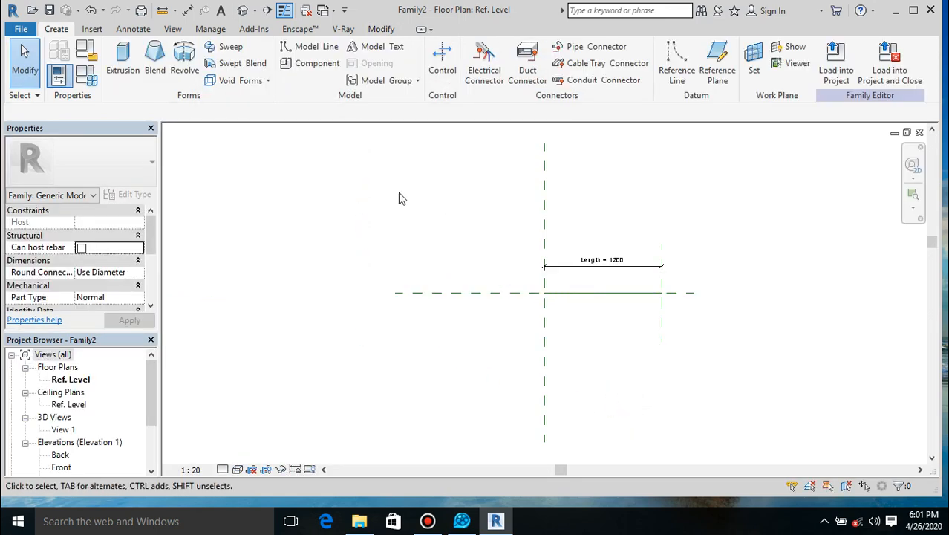
- Load Family1 into Family2 and place one instance on the horizontal reference plane, just beyond the main vertical reference plane
click(329, 10)
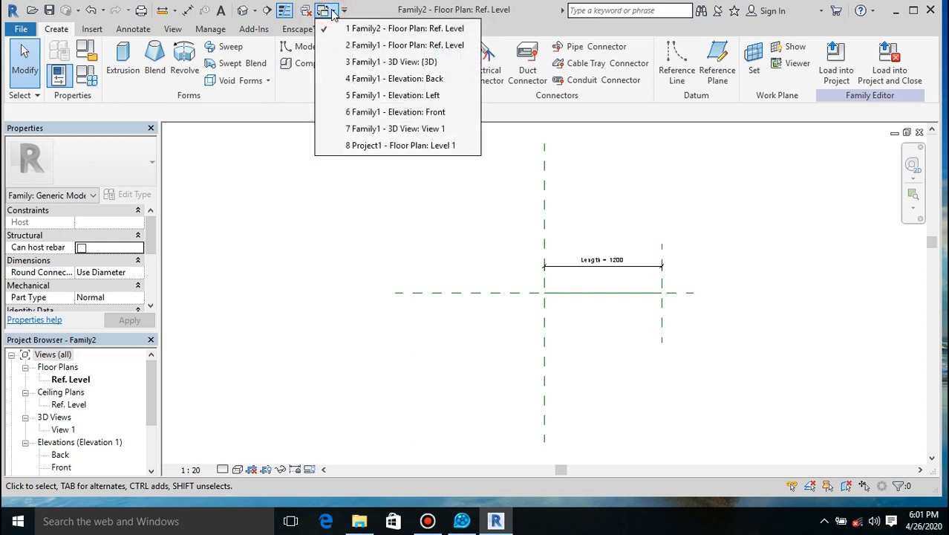
click(363, 81)
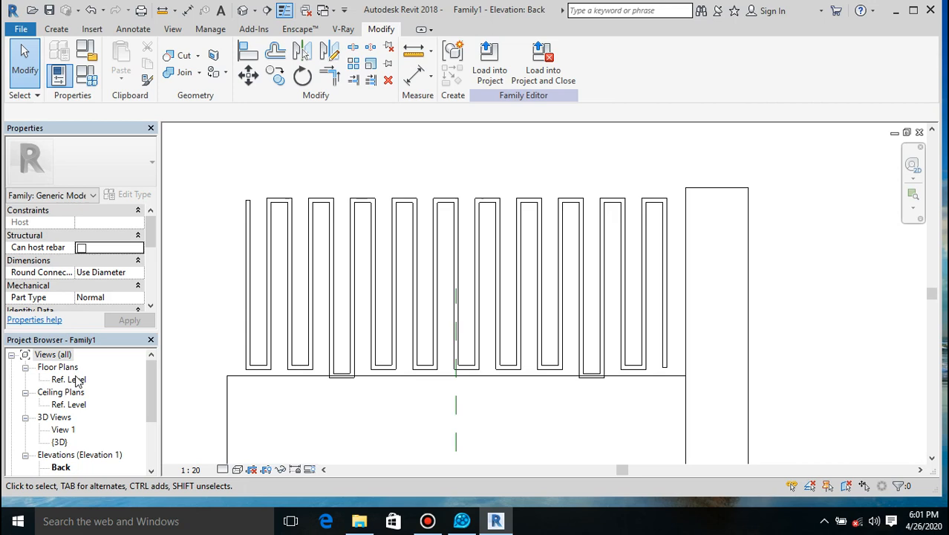
click(492, 74)
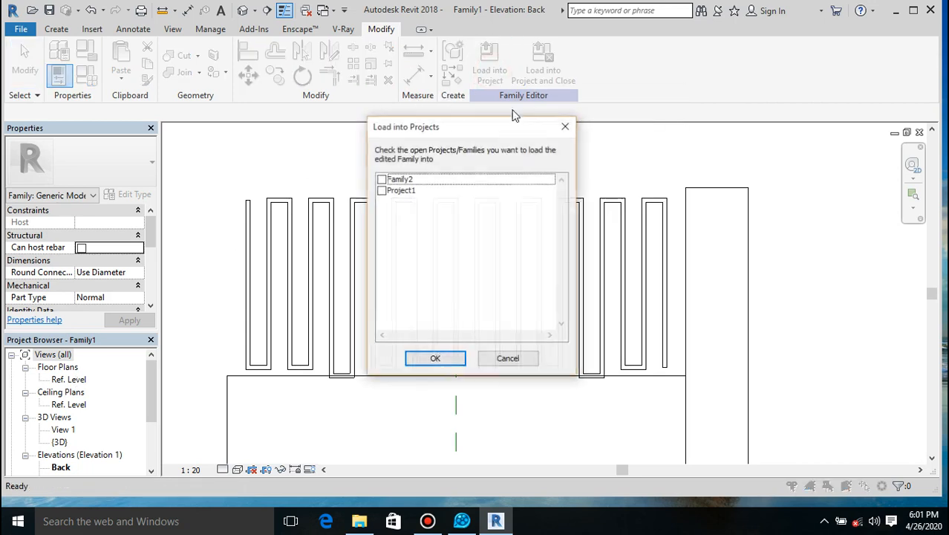
click(382, 179)
click(428, 361)
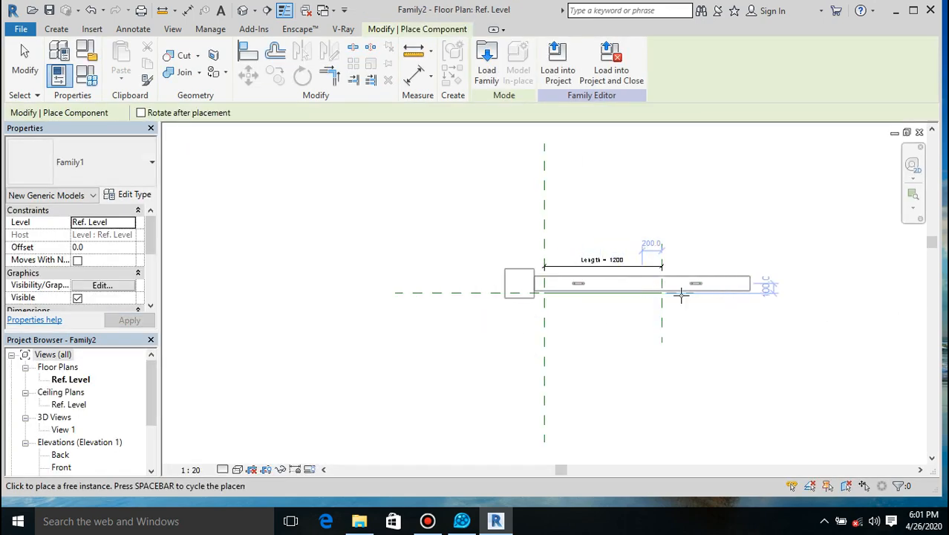
click(687, 293)
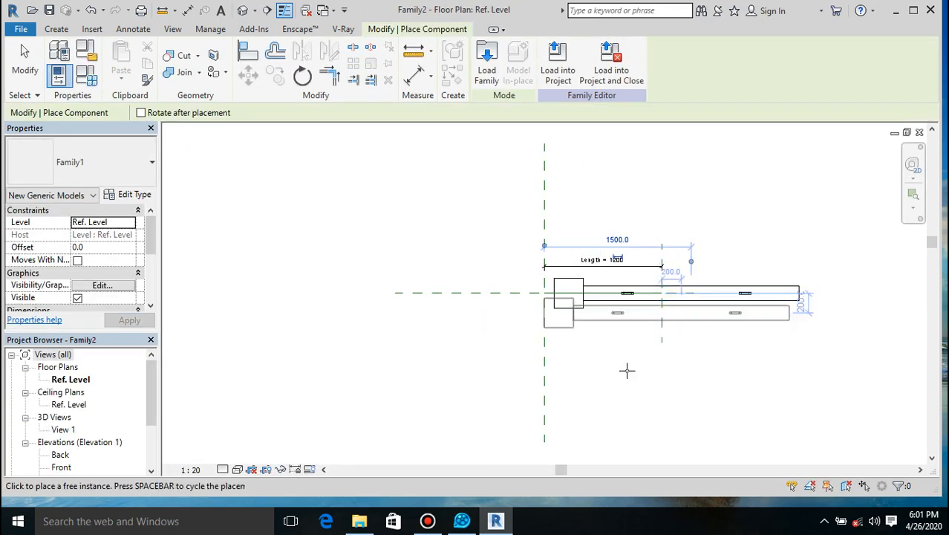
key(Escape)
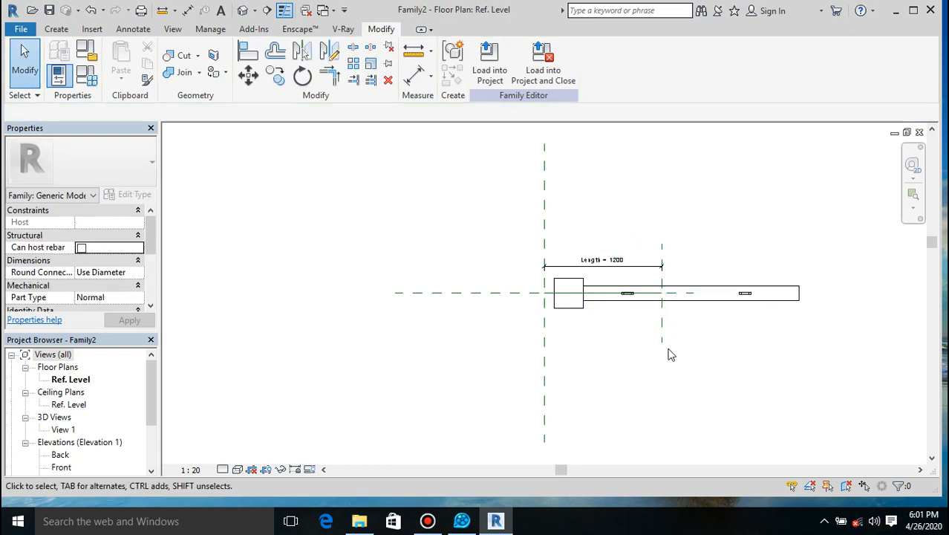
- Stretch the Right reference plane outward, well past the fence component, to a Length of about 8500 mm
click(661, 342)
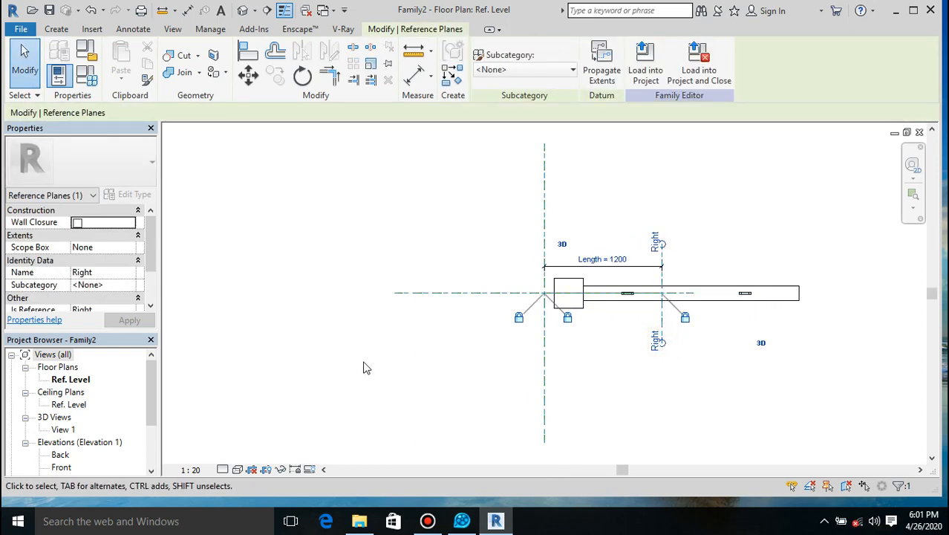
scroll(375, 362, down, 4)
scroll(487, 368, up, 2)
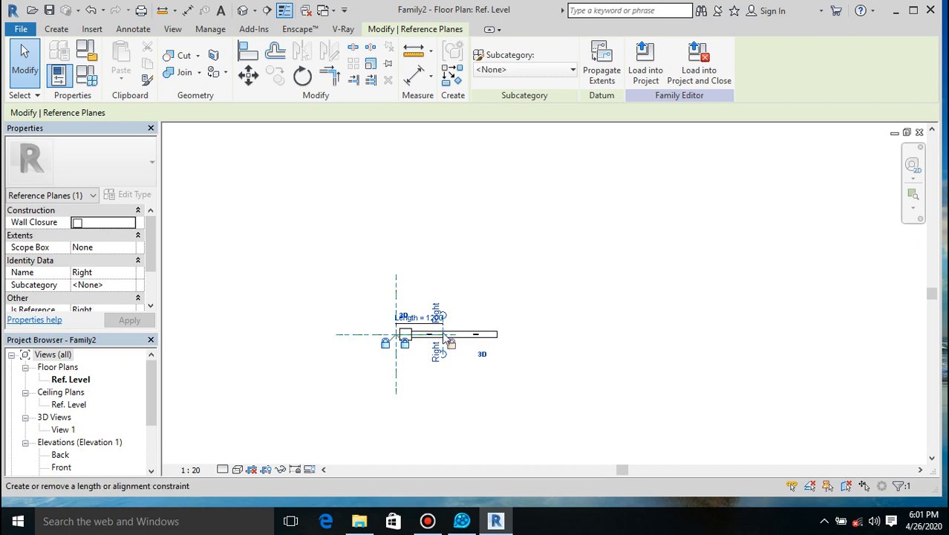
drag(442, 332, 727, 347)
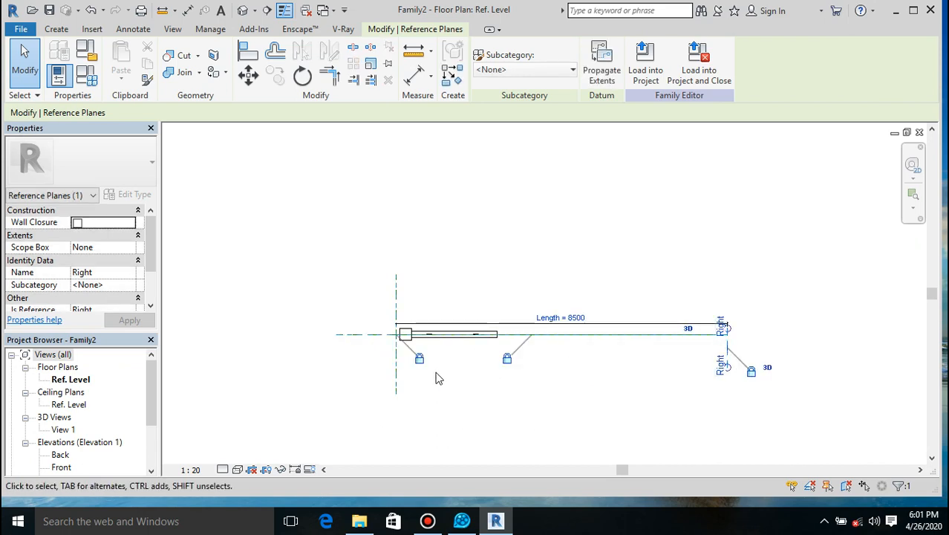
- Align the outer face of the fence component's block to the main vertical reference plane and lock the alignment
scroll(437, 377, up, 3)
scroll(249, 172, up, 2)
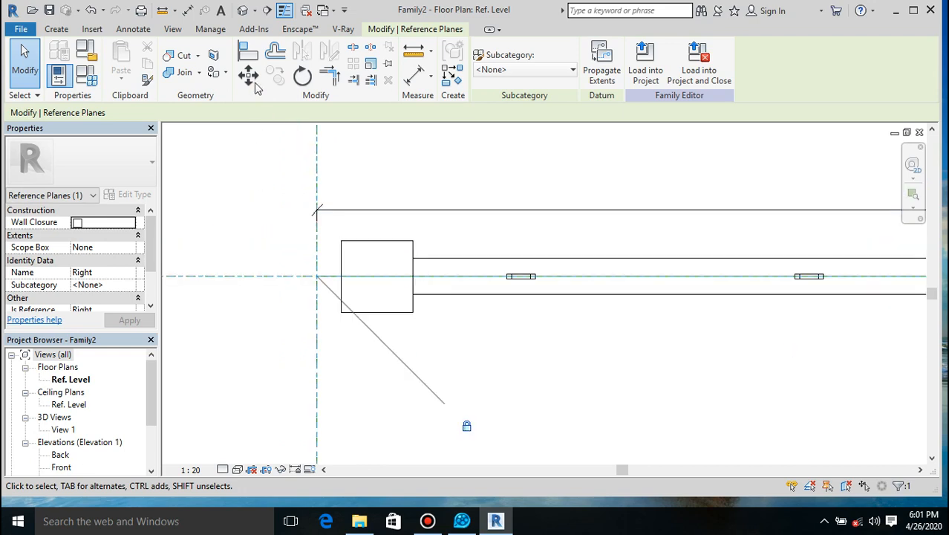
click(248, 50)
click(316, 358)
click(341, 299)
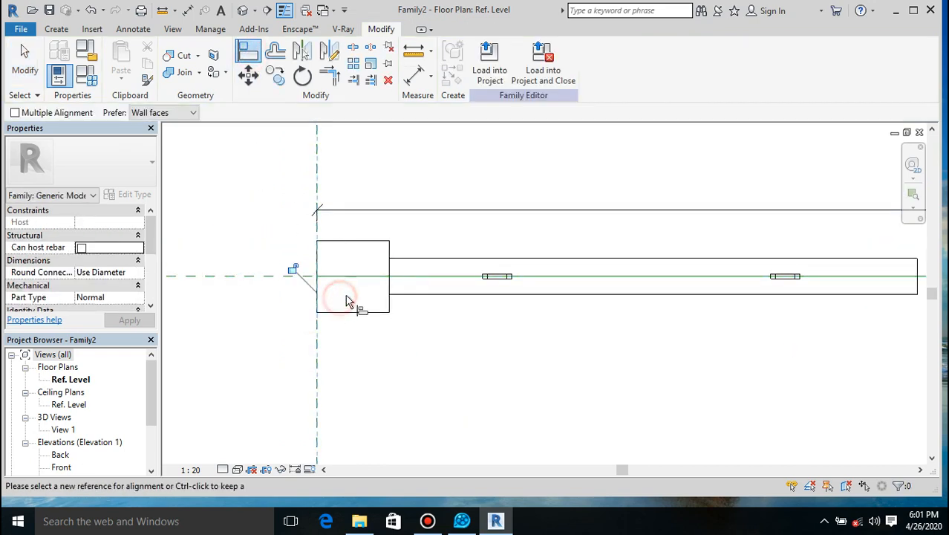
click(293, 269)
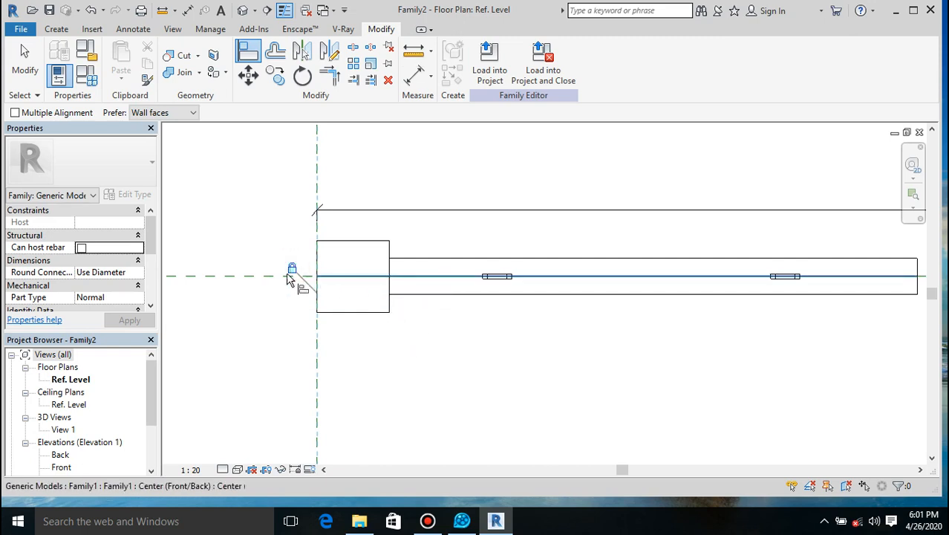
- Align the fence component's front/back centre to the horizontal reference plane and lock the alignment
click(276, 276)
click(368, 277)
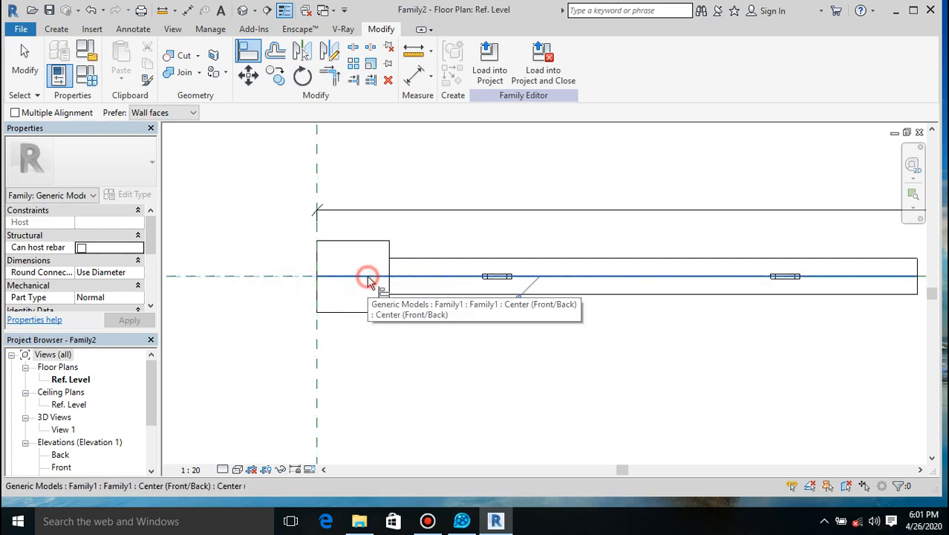
click(515, 306)
scroll(397, 396, down, 4)
scroll(469, 182, down, 2)
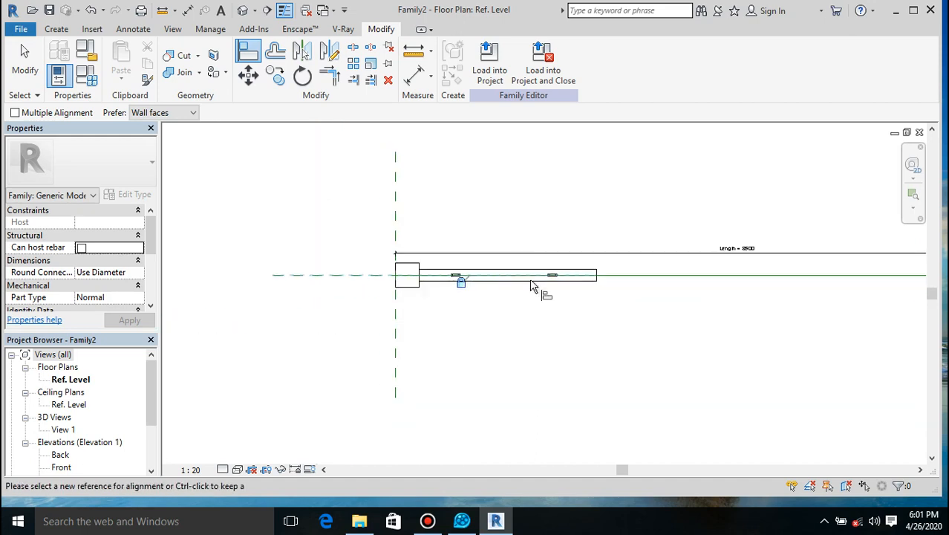
key(Escape)
key(Escape)
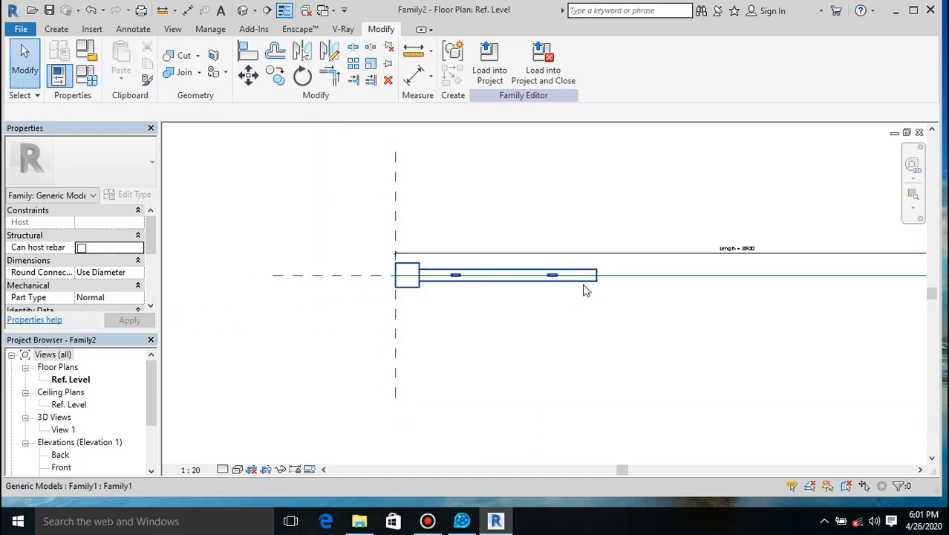
- Array the fence component linearly as 2 grouped items using Move To Last, from its free end to the Right reference plane
click(476, 274)
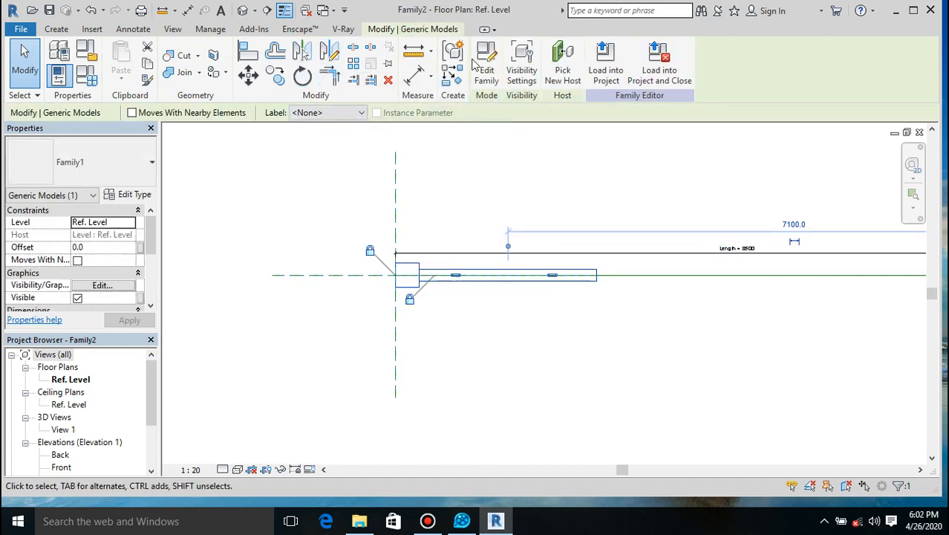
click(353, 64)
click(556, 113)
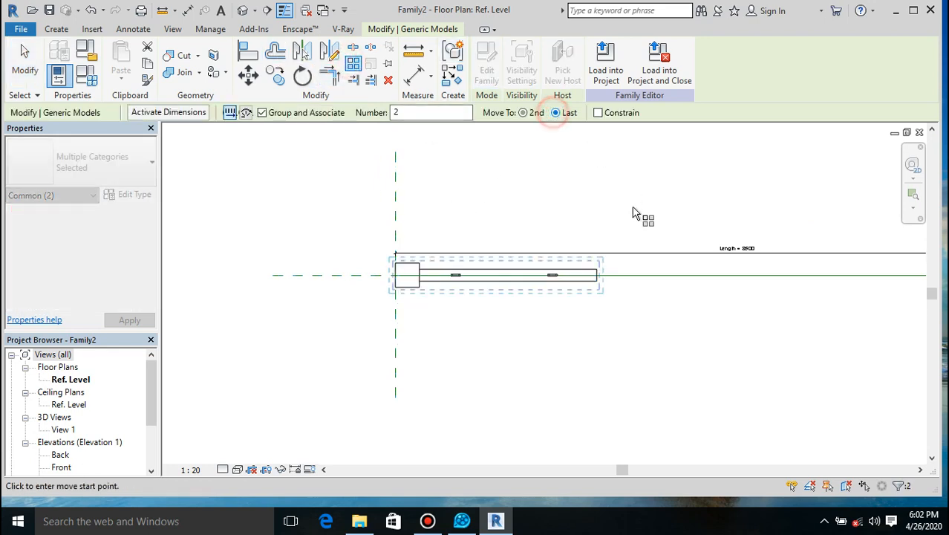
click(597, 276)
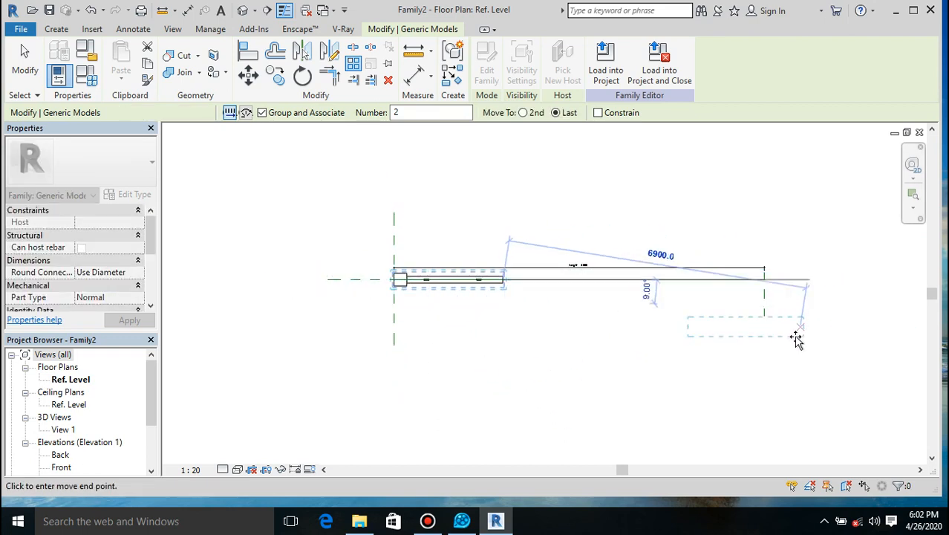
click(764, 280)
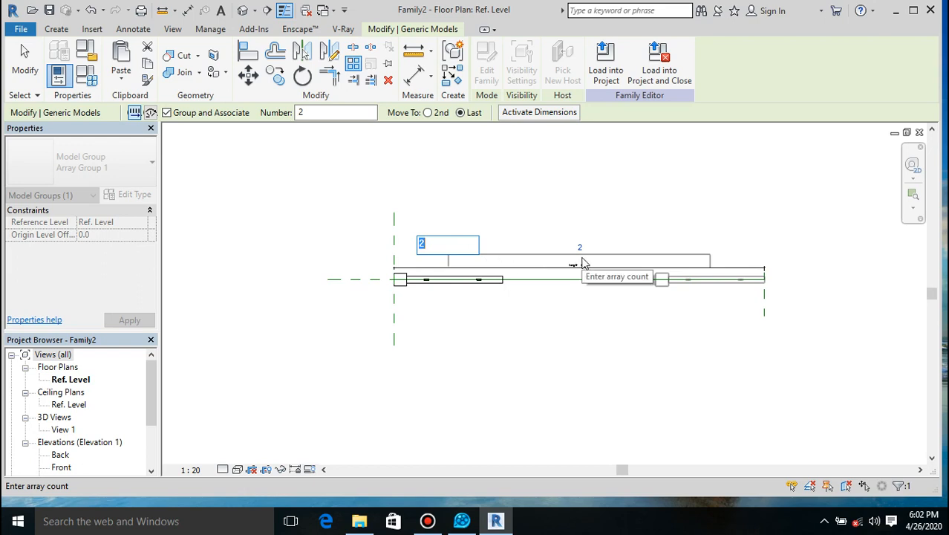
key(Return)
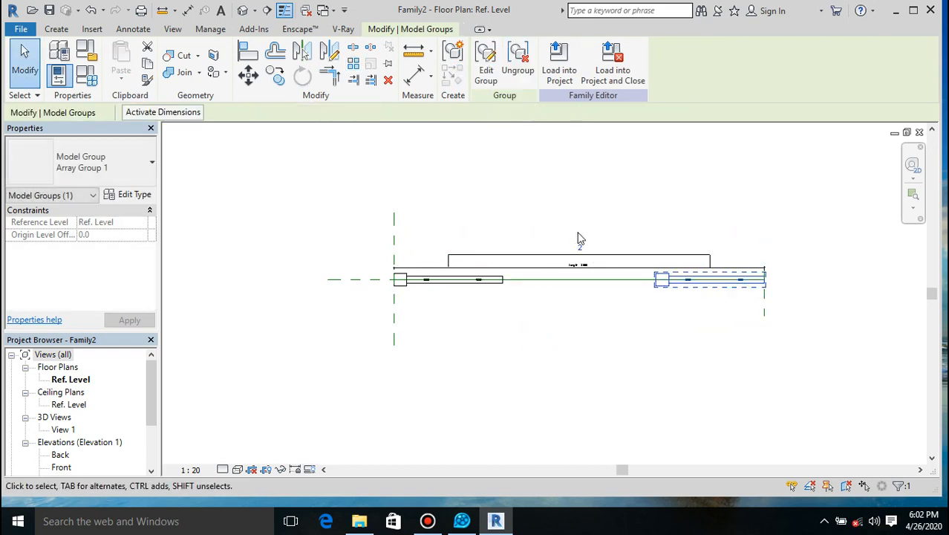
- Label the array count with a new instance family parameter named a
click(513, 255)
click(260, 112)
click(236, 138)
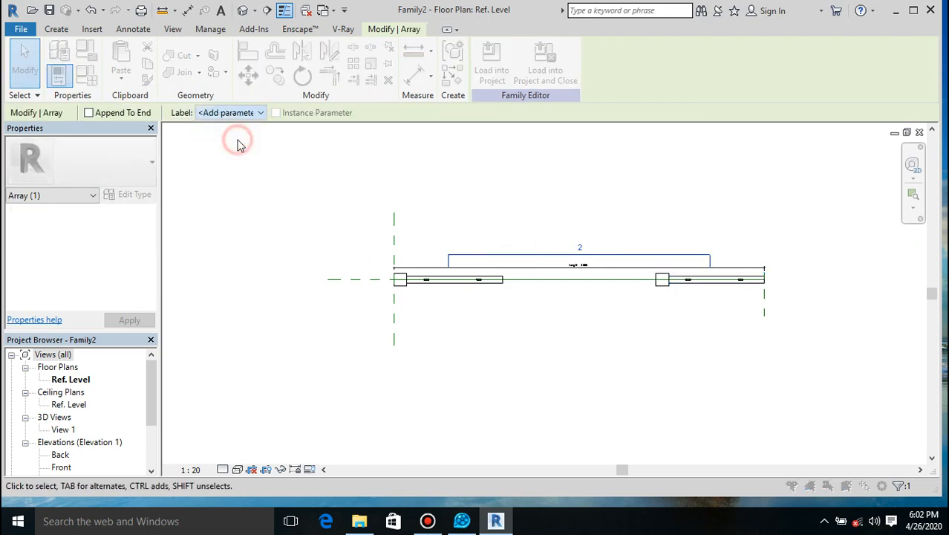
click(491, 264)
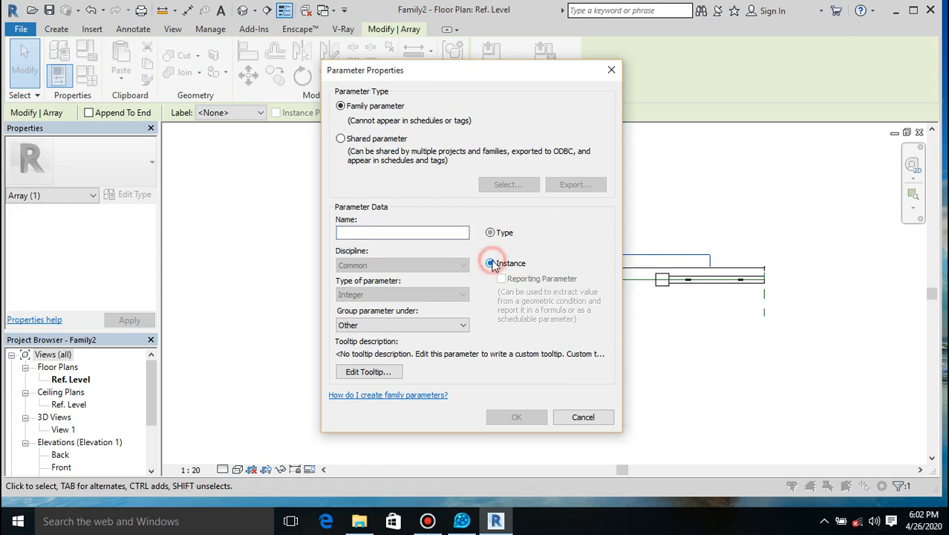
click(409, 232)
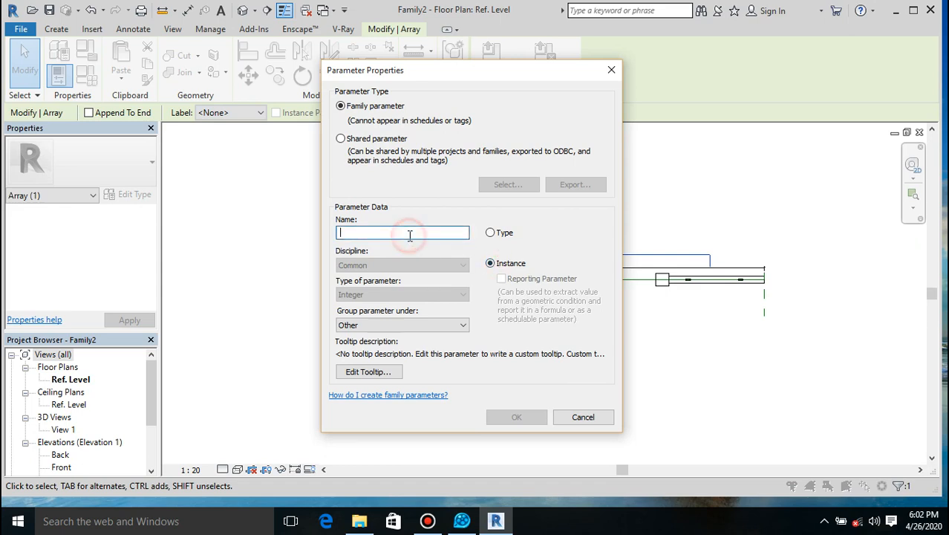
text(a)
click(511, 416)
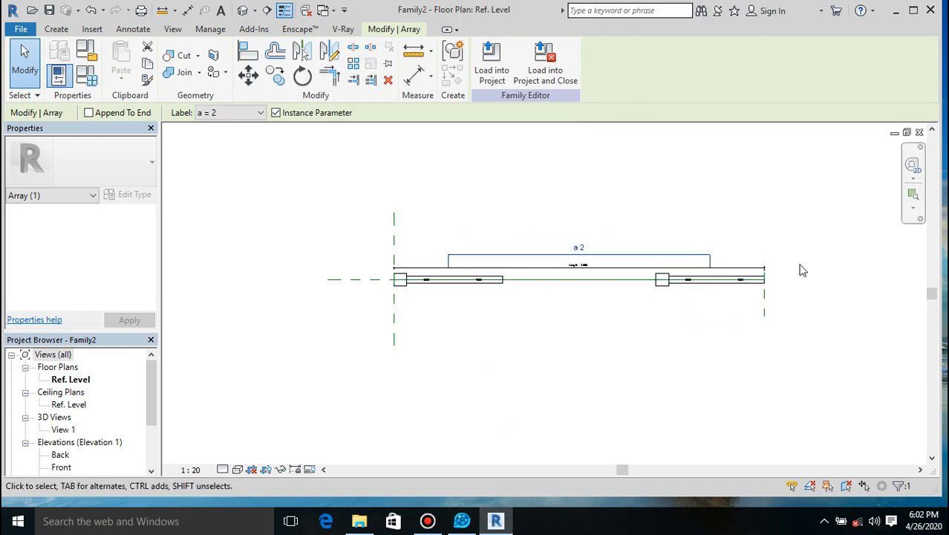
- Try moving the Right reference plane outward to test the last array member, and undo the move
scroll(800, 270, up, 4)
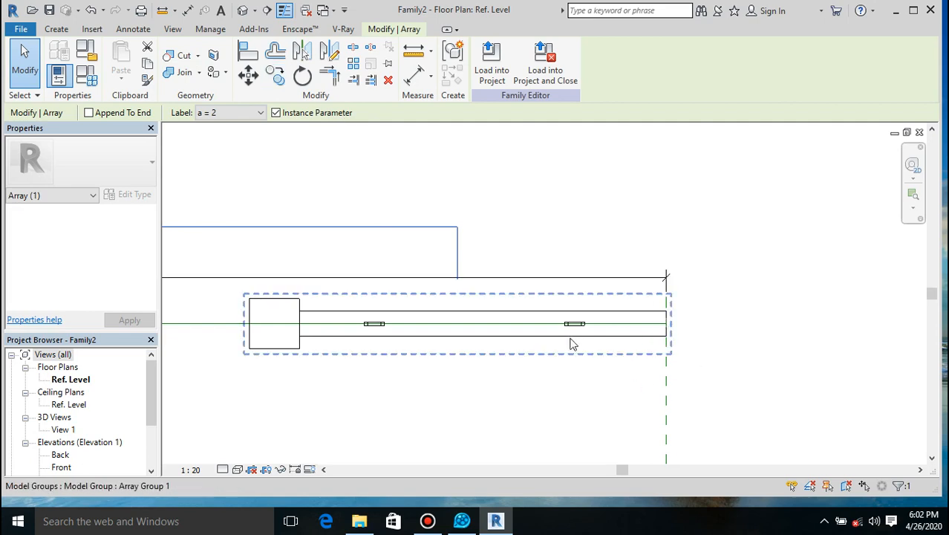
click(667, 400)
drag(877, 329, 886, 329)
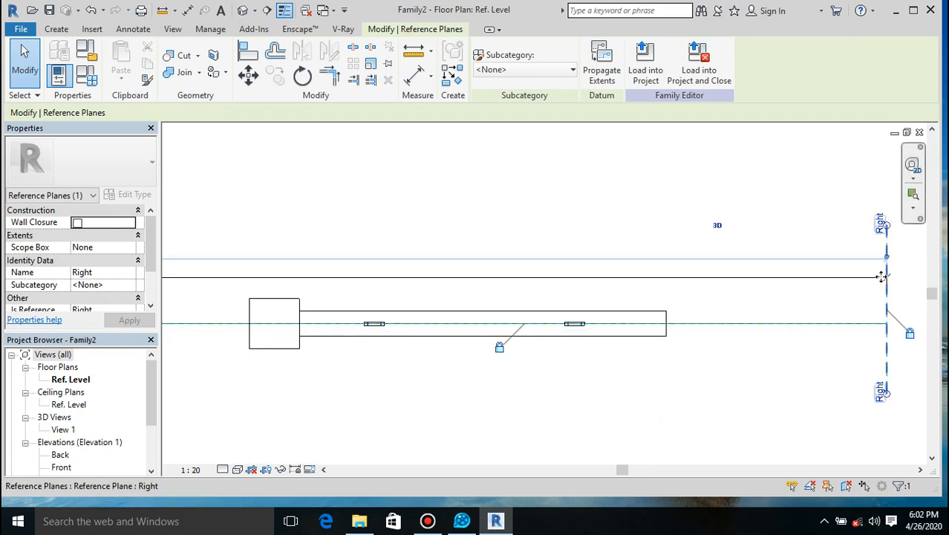
key(ctrl+z)
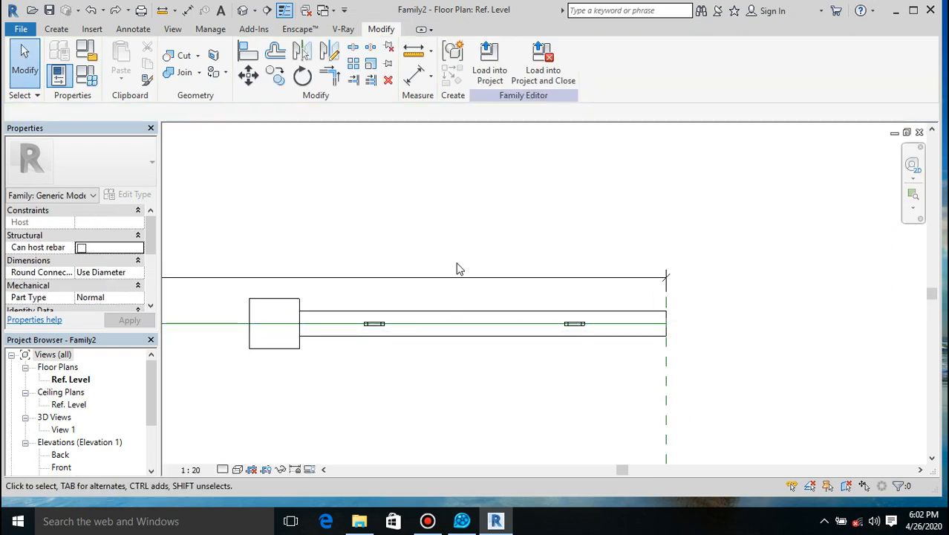
- Align the free end of the last array member to the Right reference plane and lock it
click(248, 50)
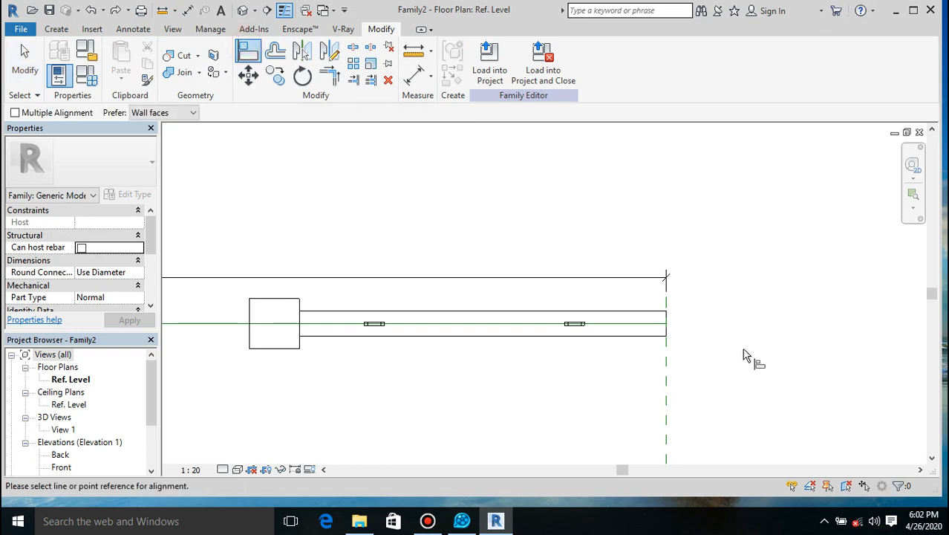
click(668, 361)
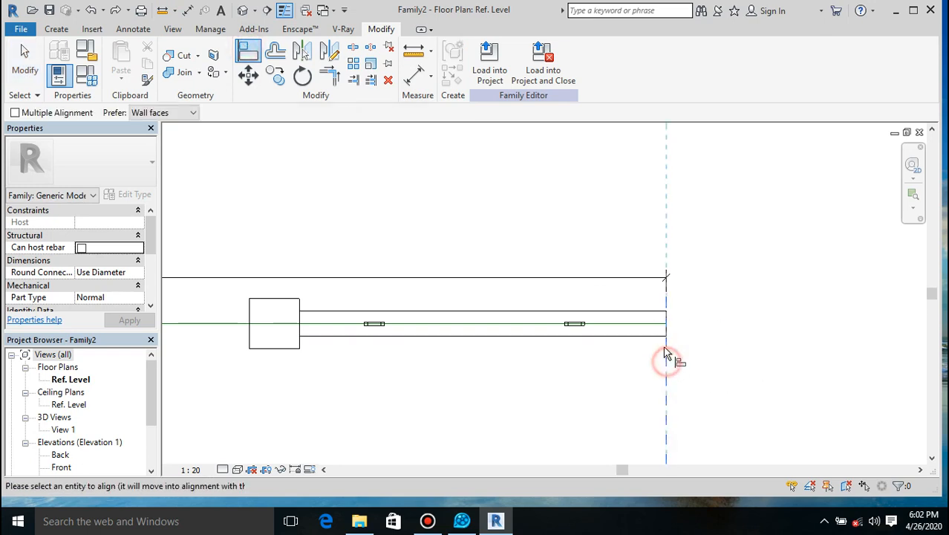
click(665, 330)
click(690, 404)
key(Escape)
key(Escape)
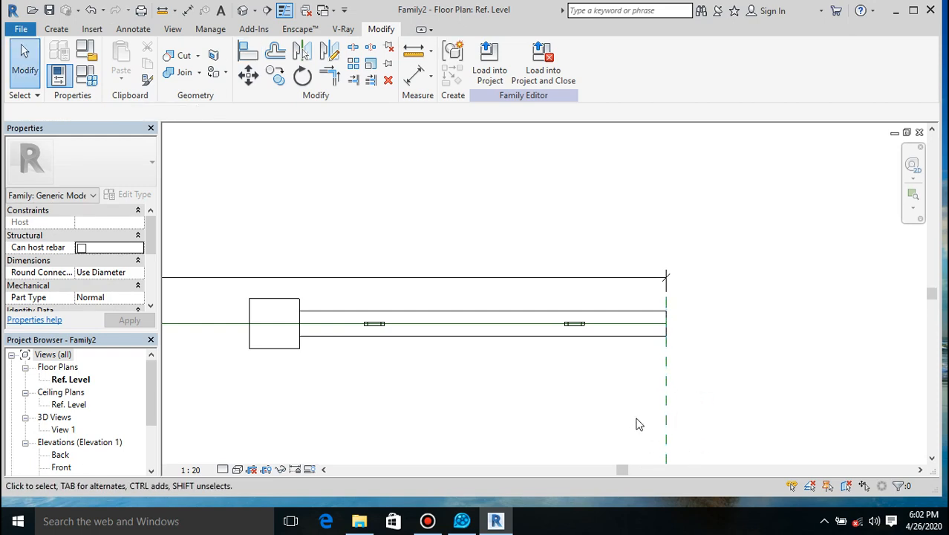
- Stretch the Right reference plane outward to a Length of about 8840 mm to test the locked array
click(667, 405)
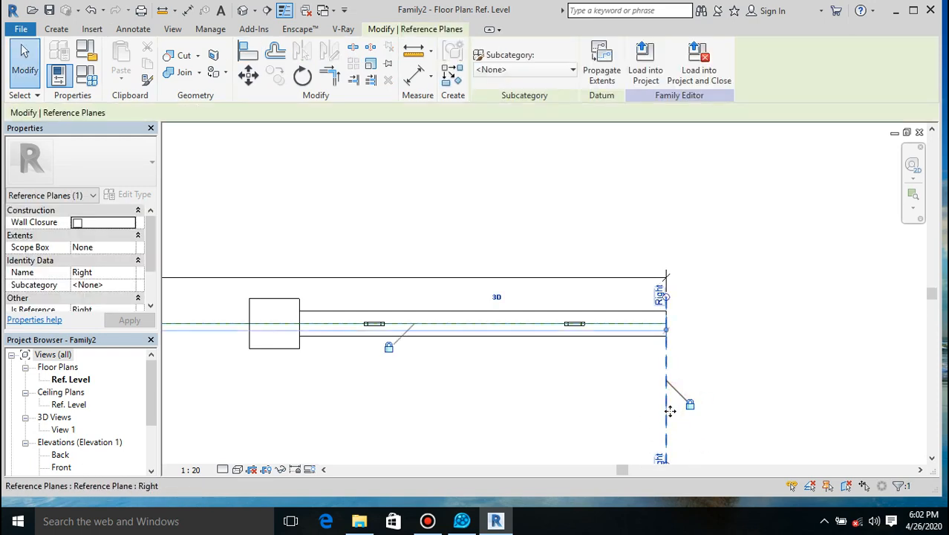
drag(769, 421, 721, 414)
scroll(667, 251, down, 2)
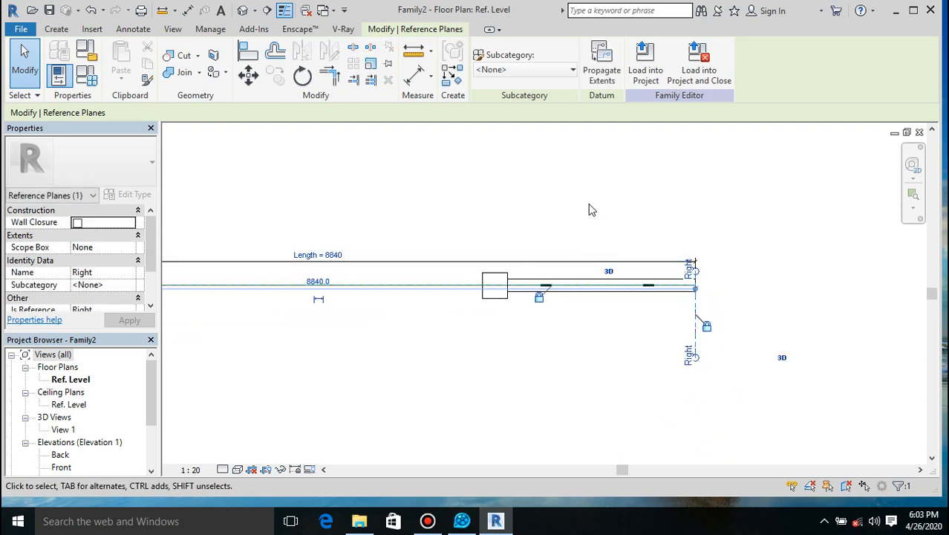
scroll(592, 213, down, 1)
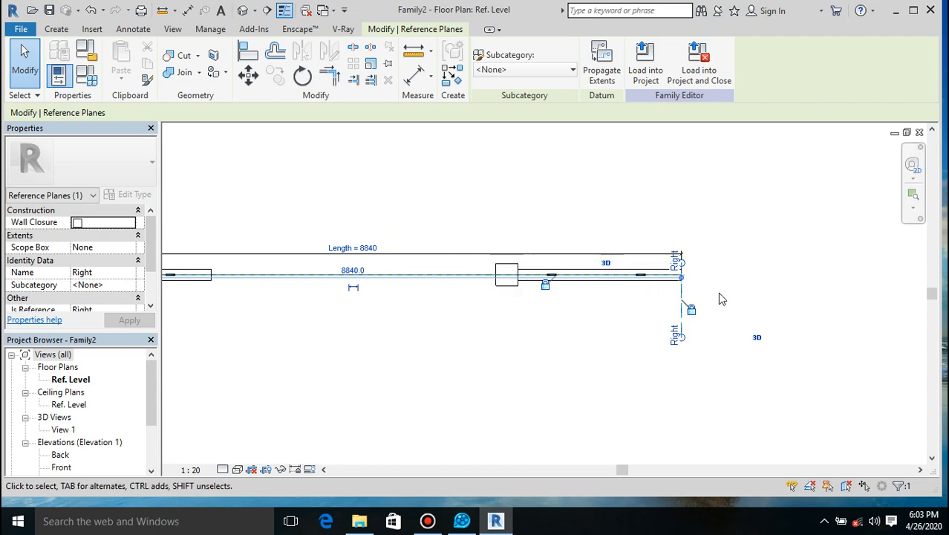
scroll(654, 244, down, 1)
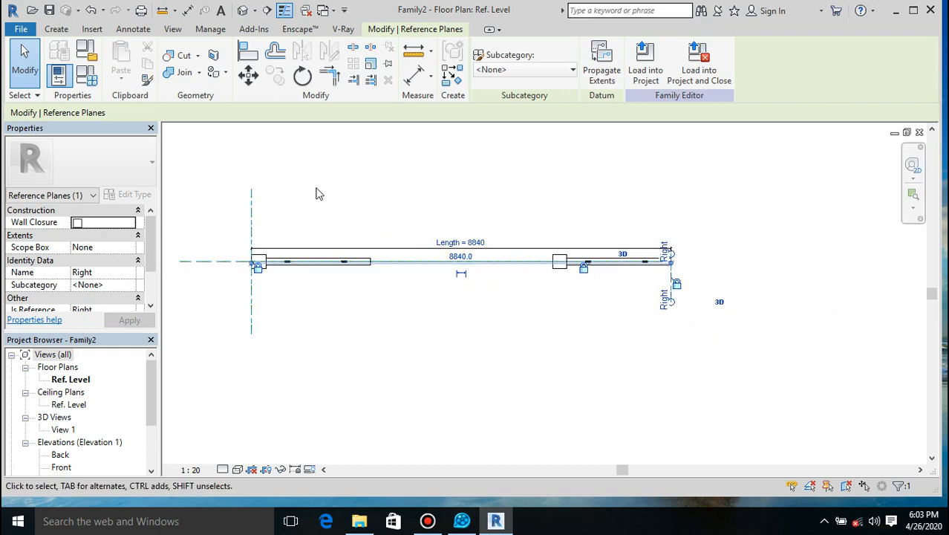
click(86, 75)
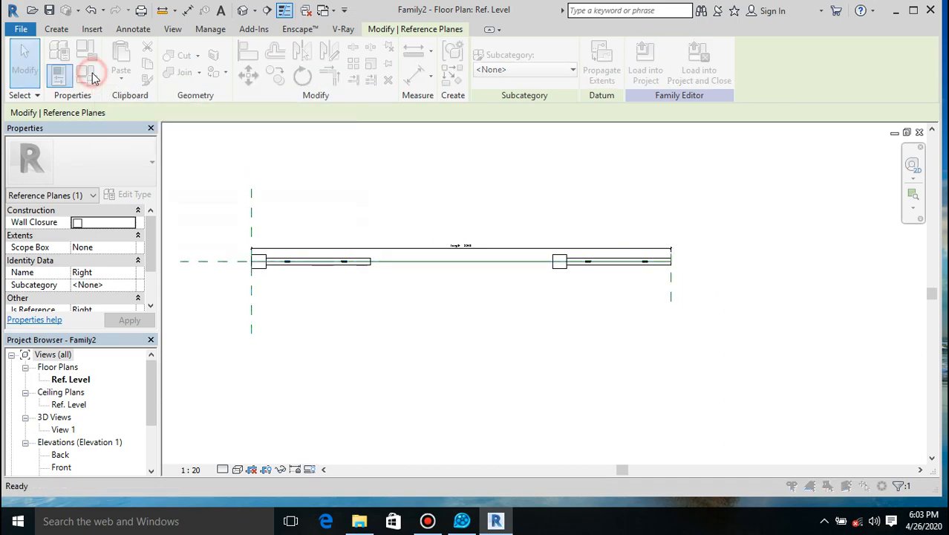
click(82, 434)
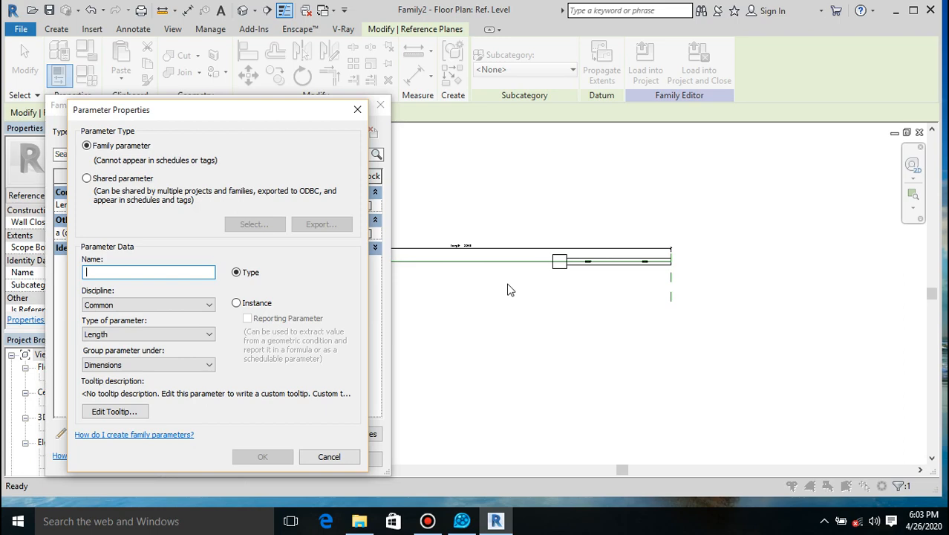
click(324, 461)
click(303, 457)
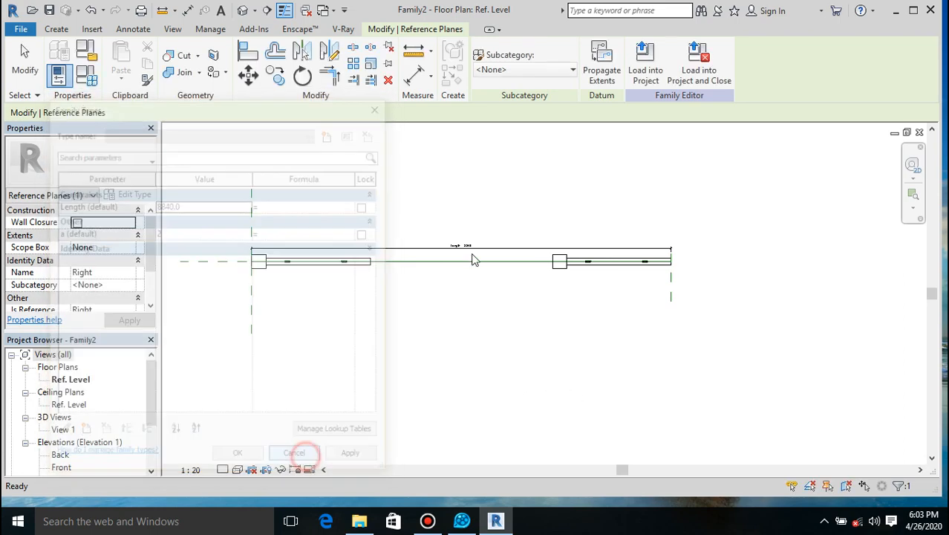
- Measure the length of the last fence component from its block's outer face to the Right reference plane
click(414, 50)
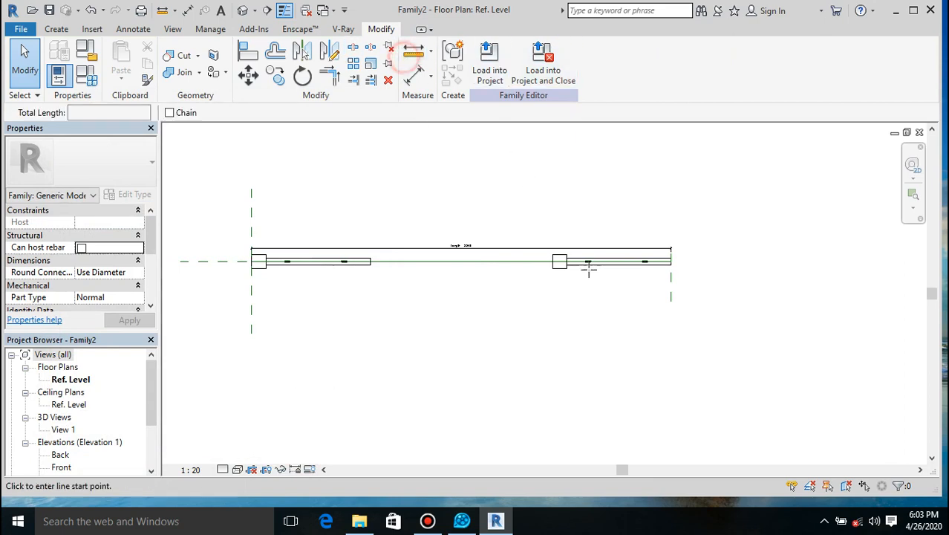
click(554, 264)
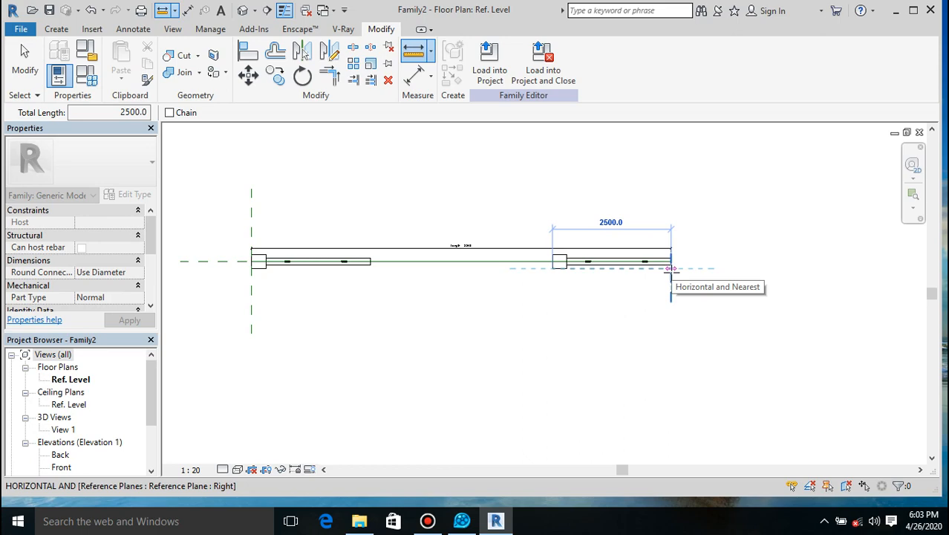
key(Escape)
key(Escape)
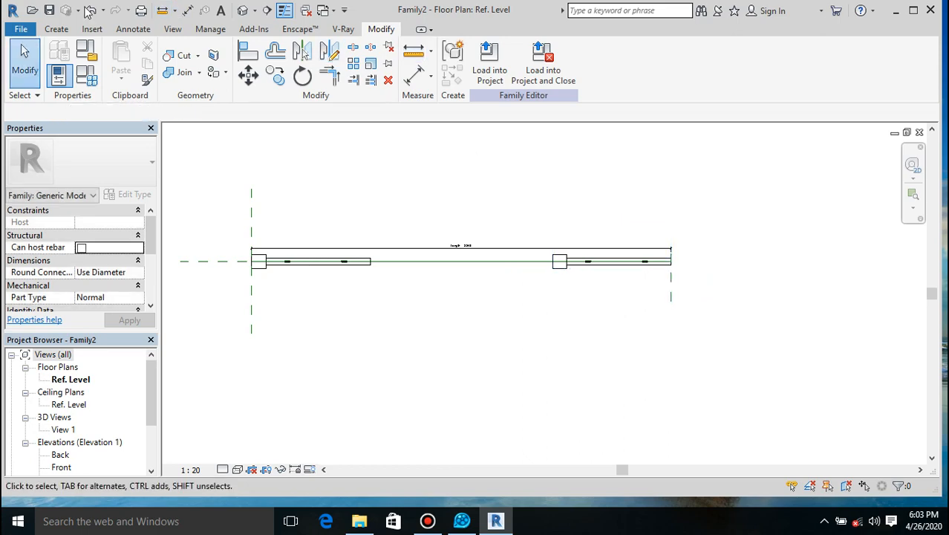
- Add an instance length family parameter named z, grouped under Dimensions
click(87, 73)
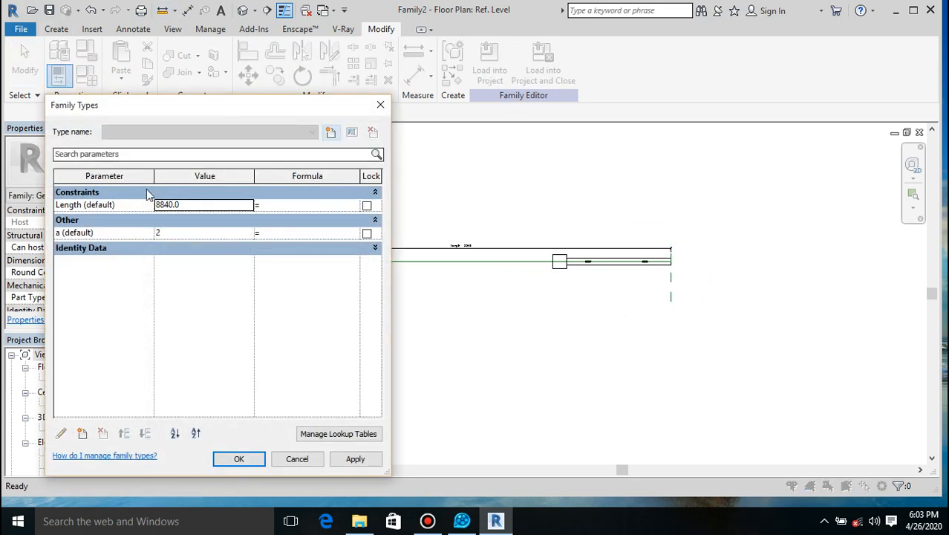
click(84, 433)
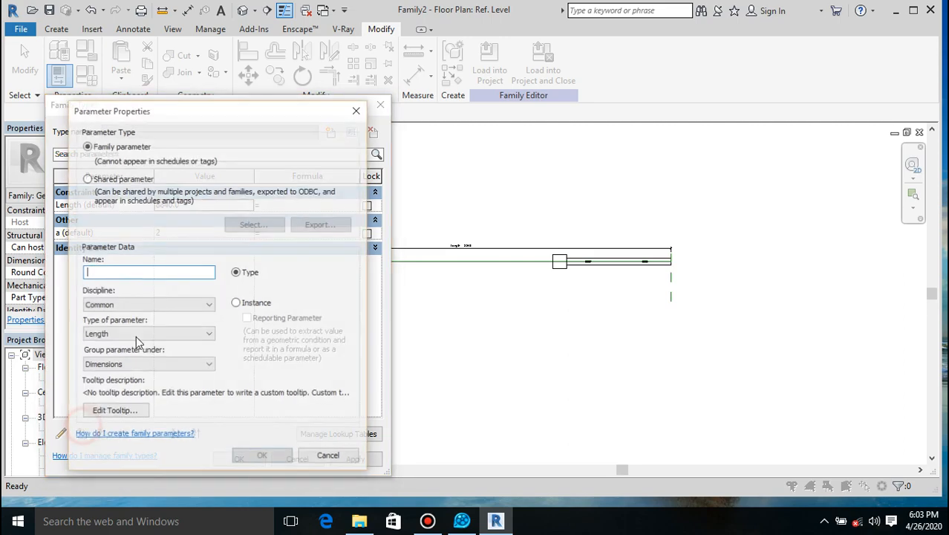
click(240, 308)
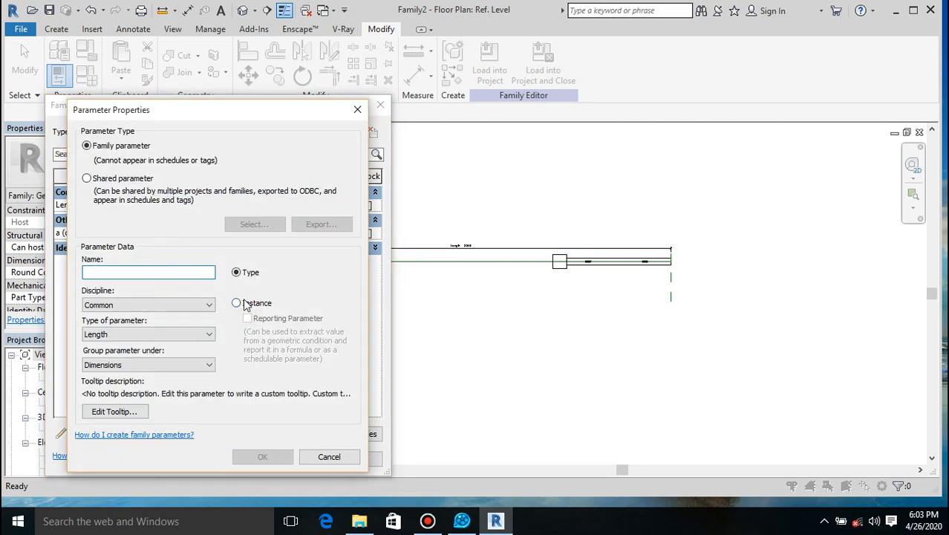
click(236, 303)
click(165, 276)
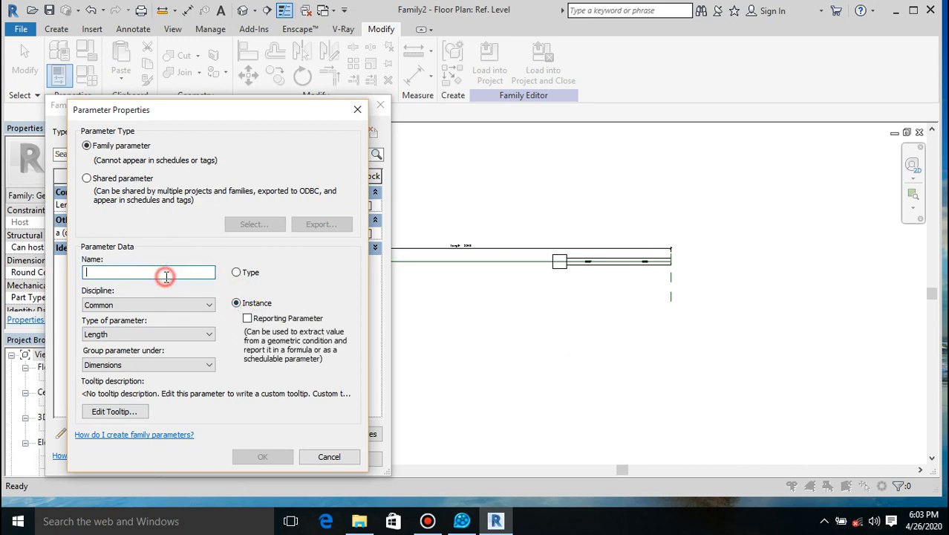
text(z)
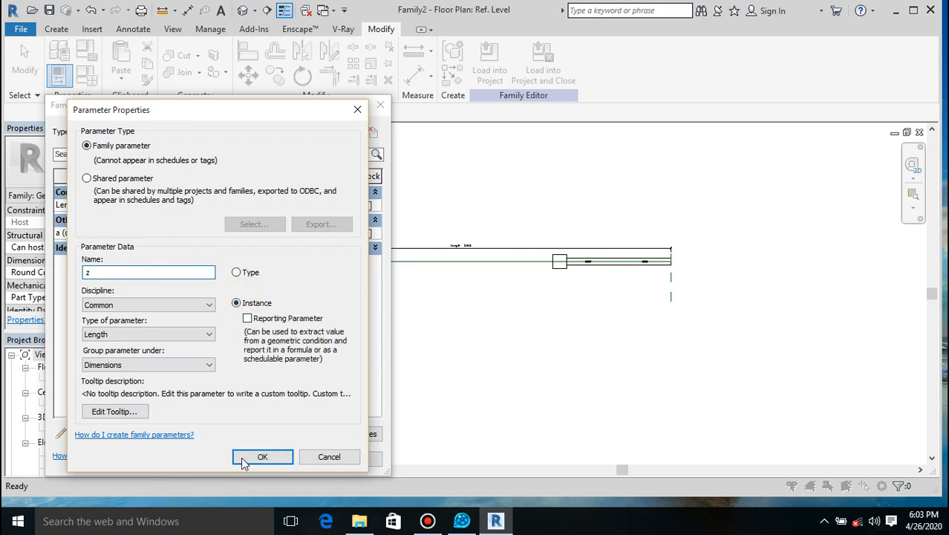
click(244, 459)
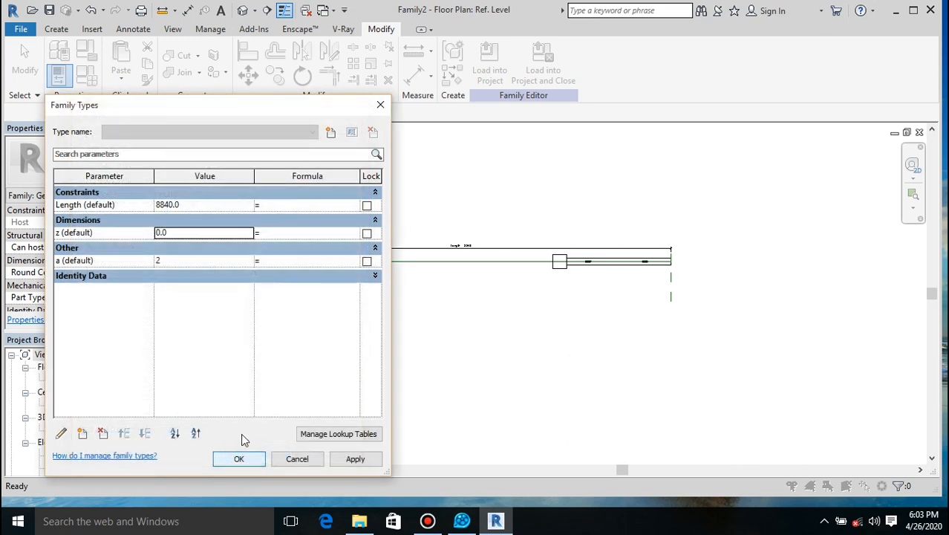
- Set parameter z to 2500 and give the array count parameter a a formula
click(187, 233)
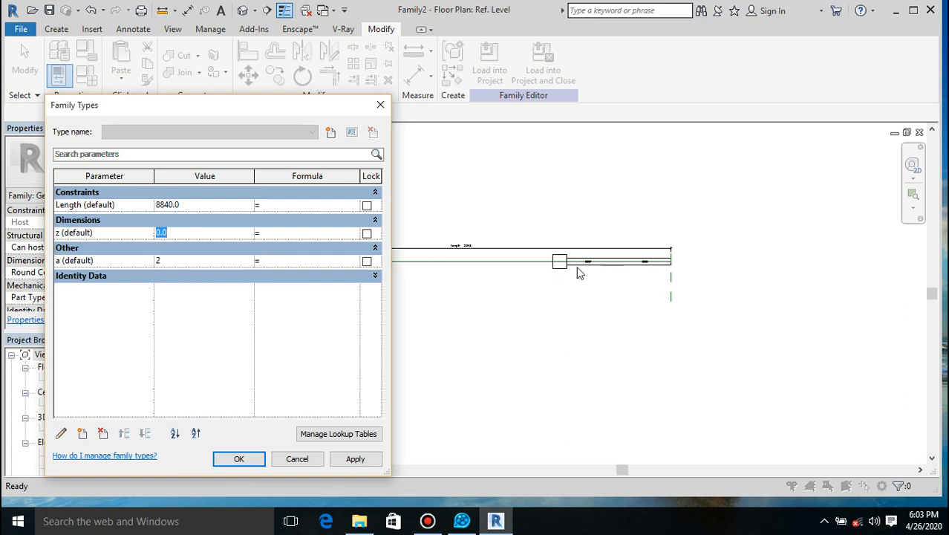
click(289, 261)
click(239, 459)
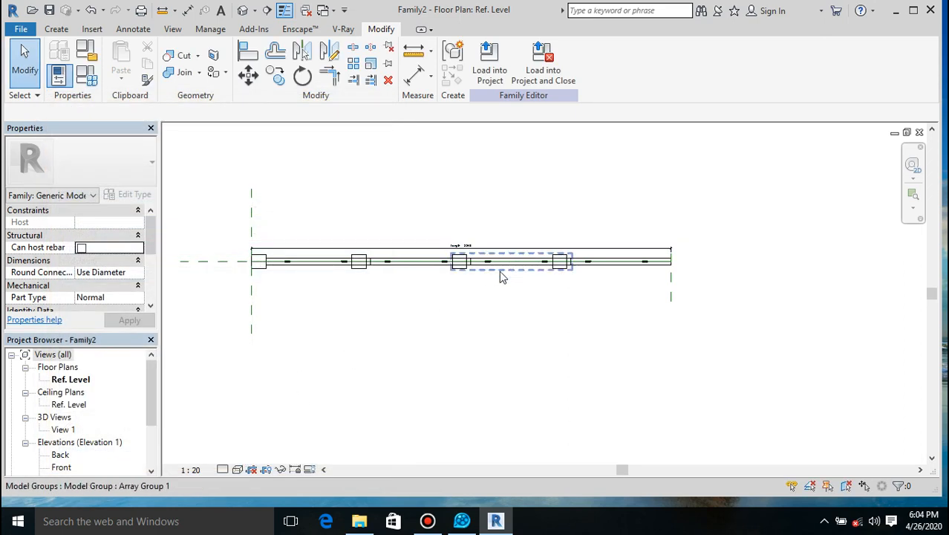
scroll(398, 275, up, 5)
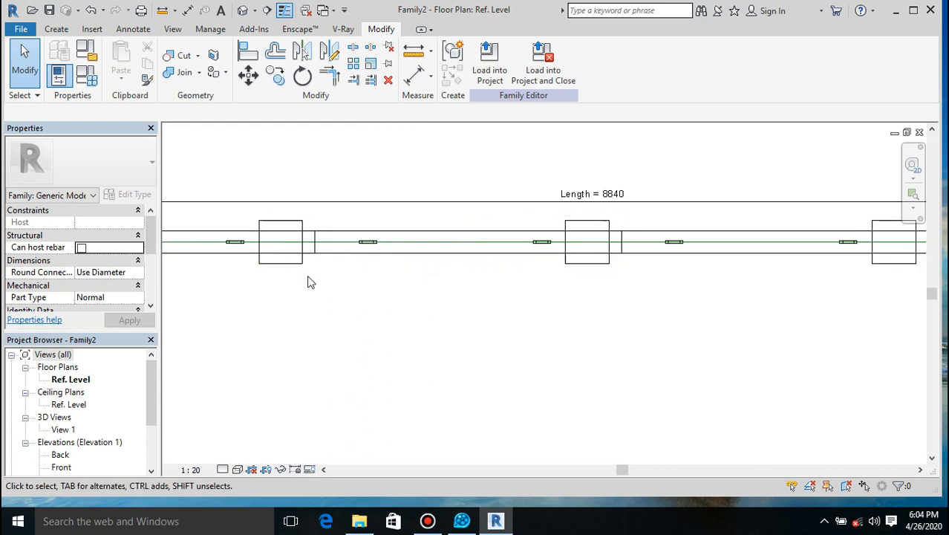
scroll(381, 242, down, 6)
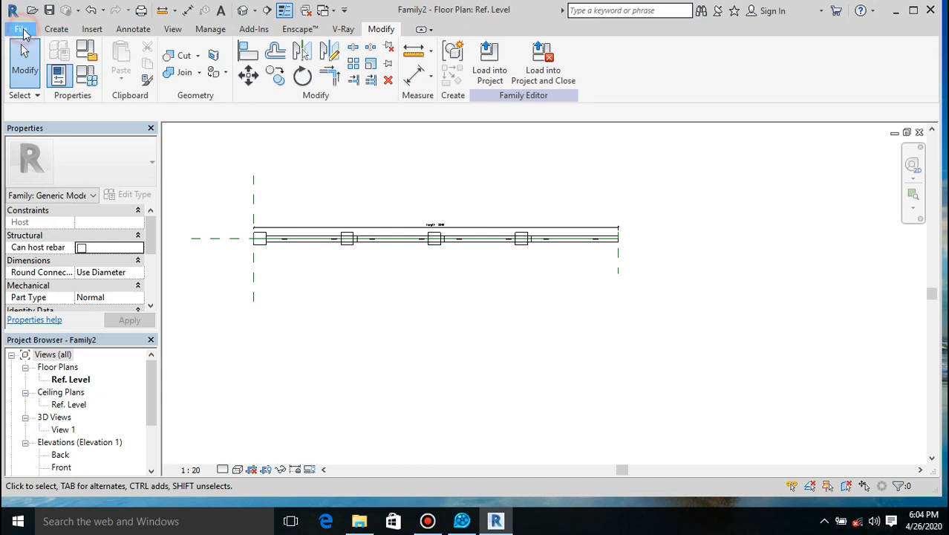
- Save the family to the Desktop under the file name fence
click(21, 29)
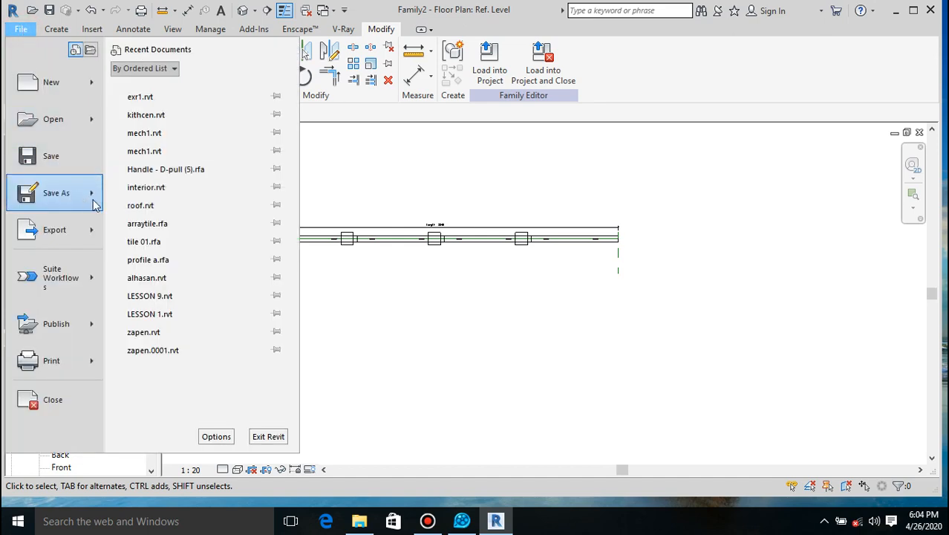
mouse_move(94, 201)
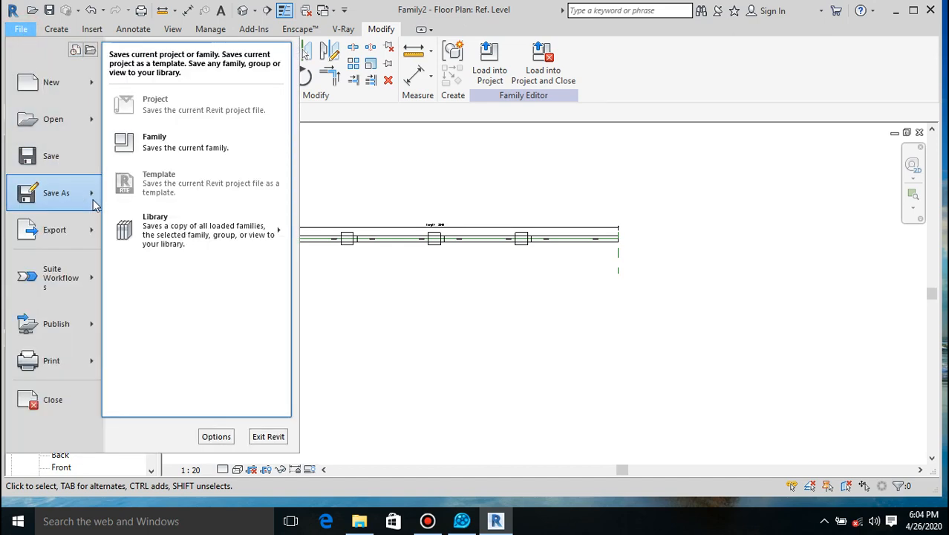
click(173, 145)
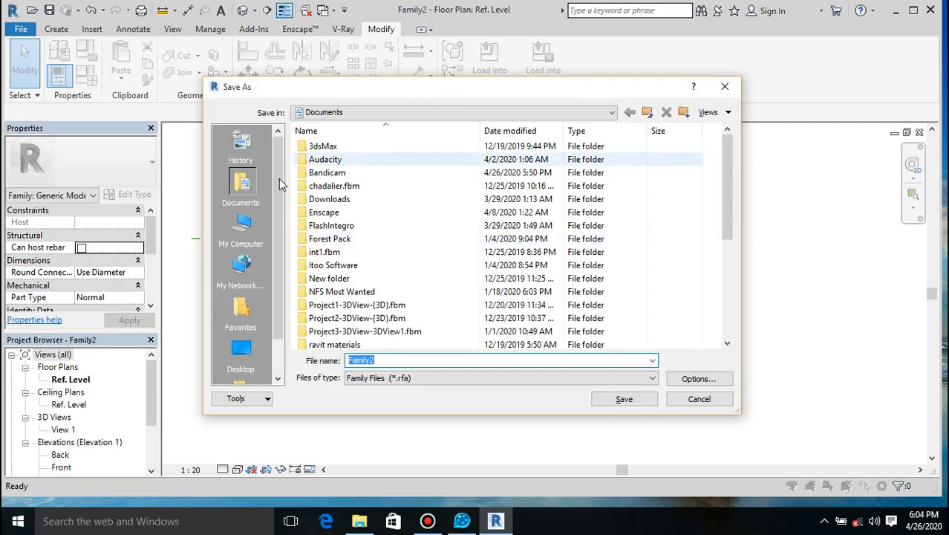
click(240, 353)
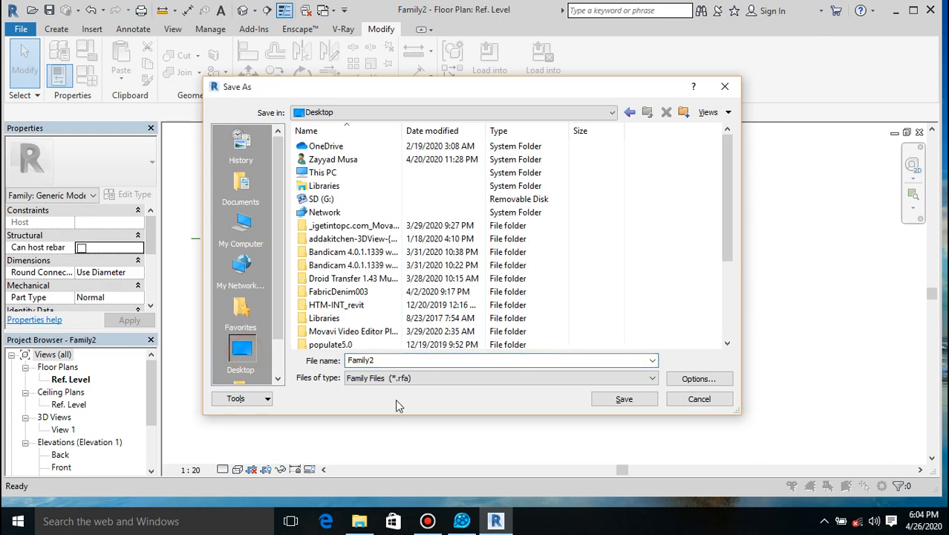
double_click(398, 361)
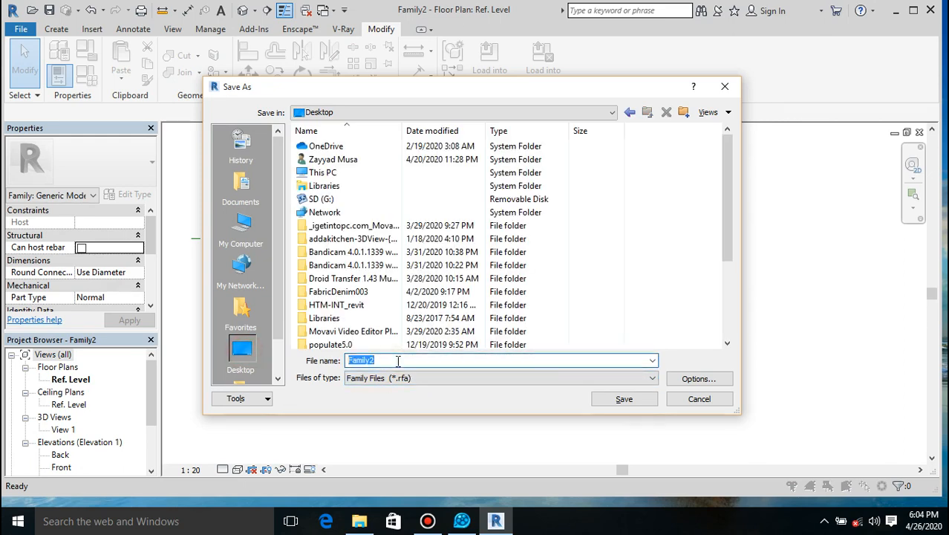
text(fence)
click(601, 402)
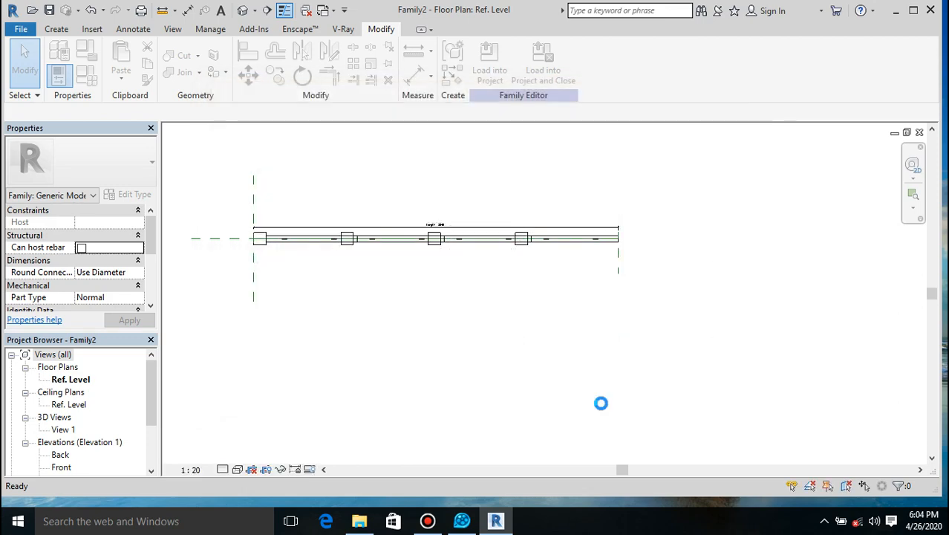
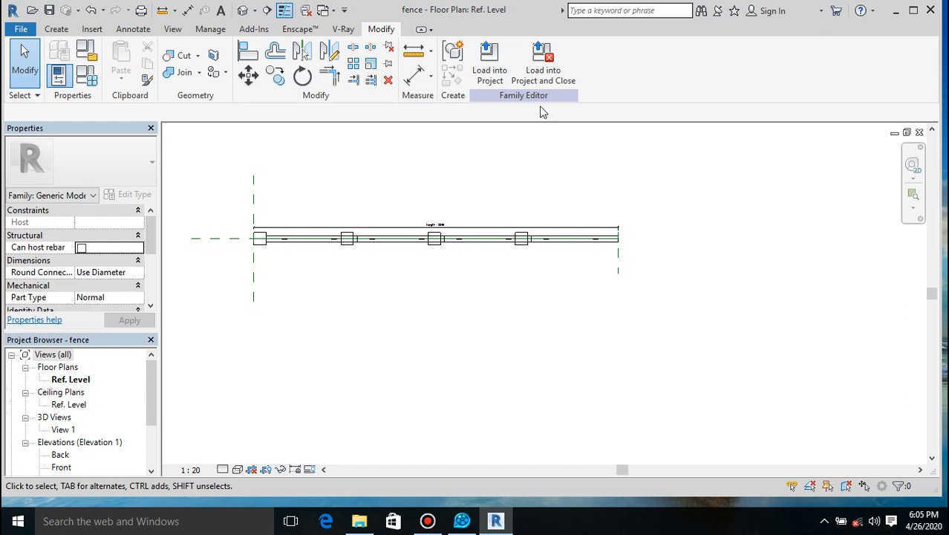
- Load the fence family into Project1 only
click(489, 75)
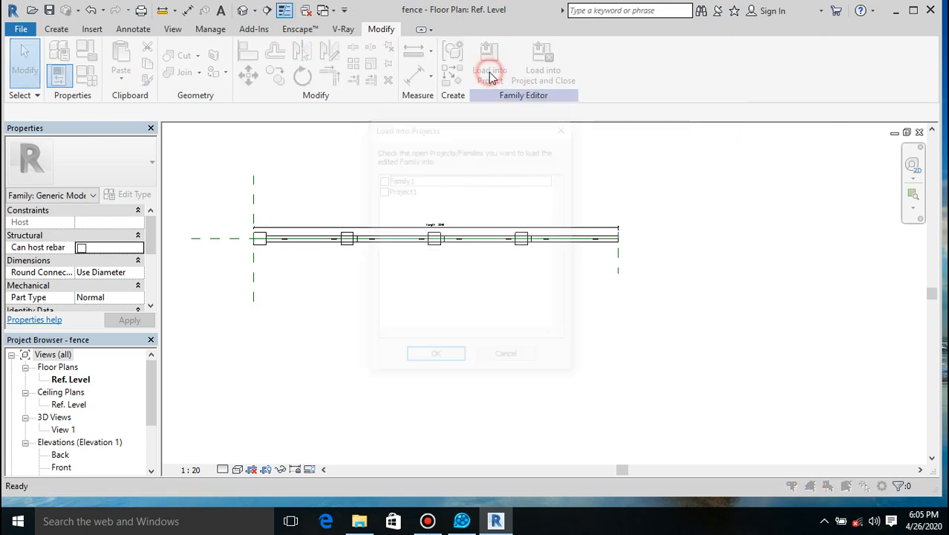
click(382, 191)
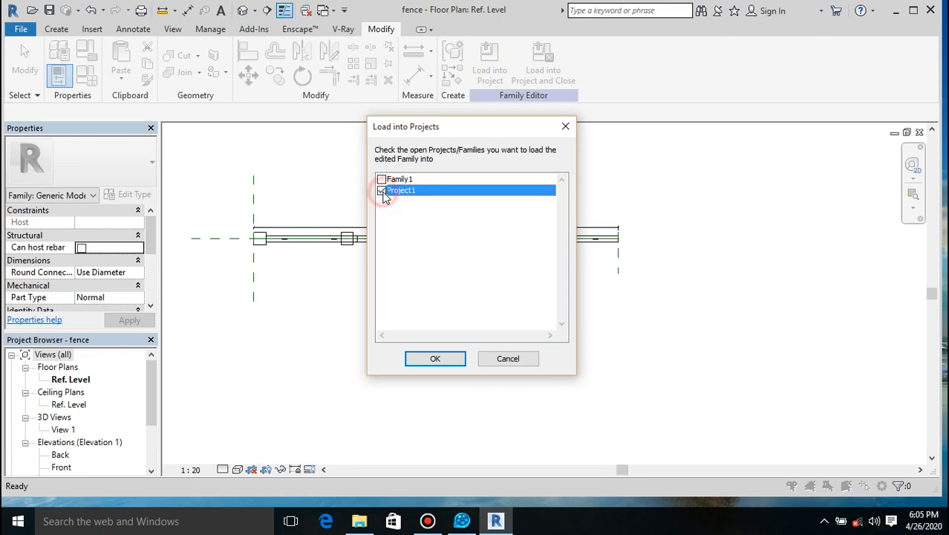
click(436, 359)
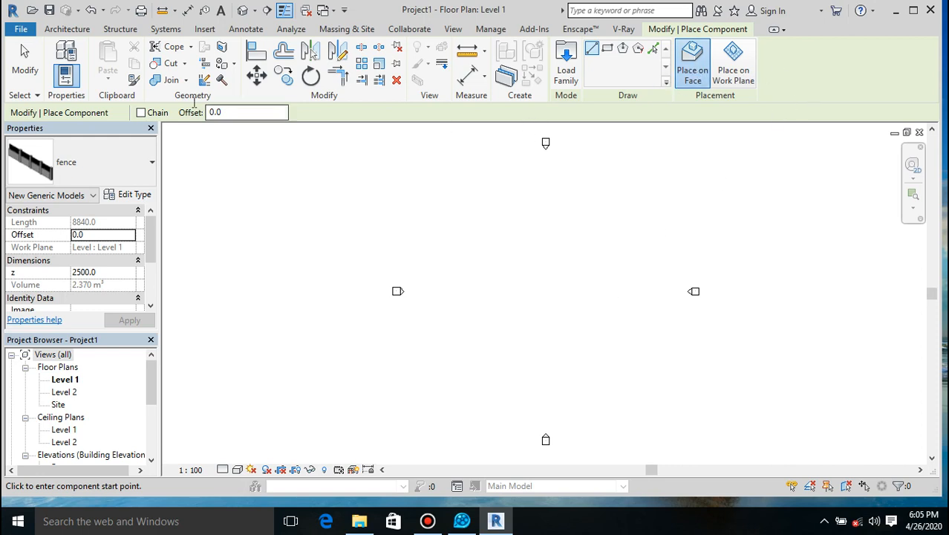
- Create a rectangular Generic Floor - 400mm on Level 1, about 35000 by 27000 mm, between the elevation markers
click(58, 30)
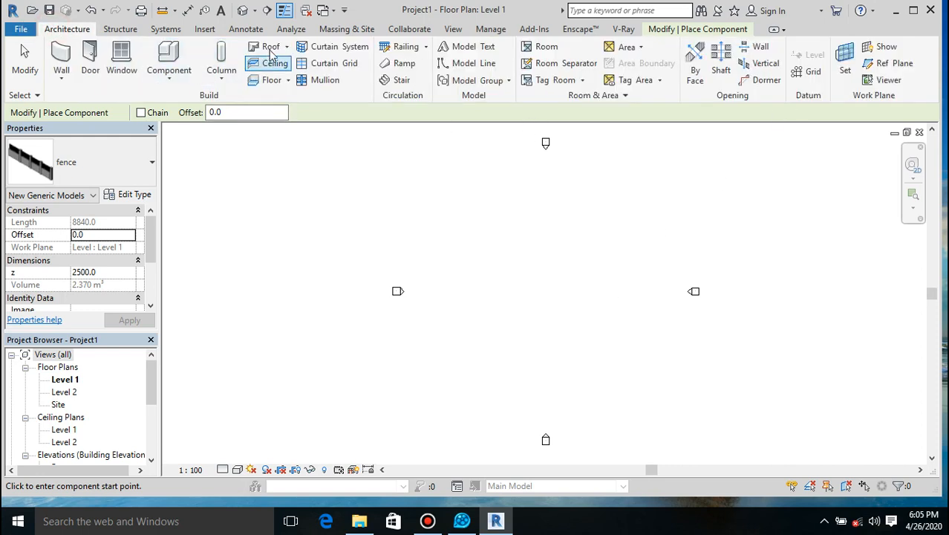
click(270, 80)
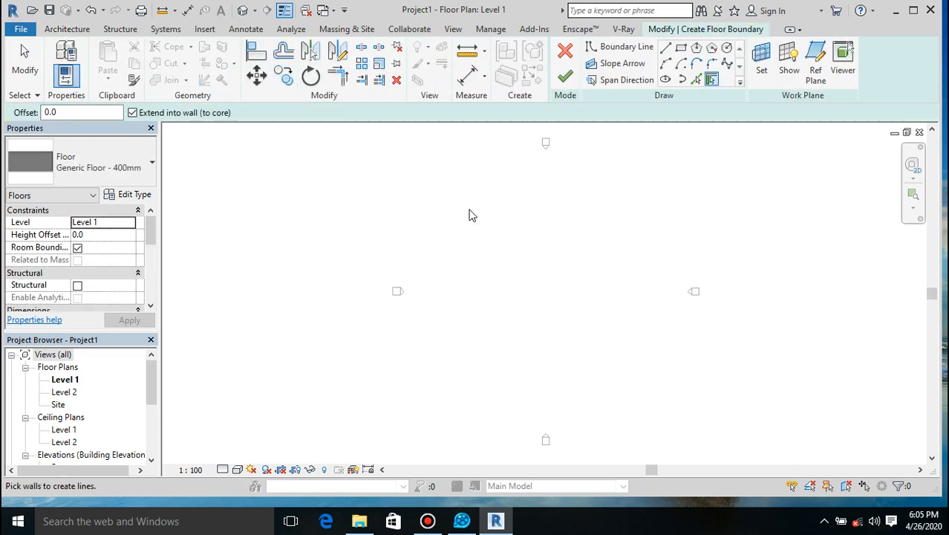
click(681, 47)
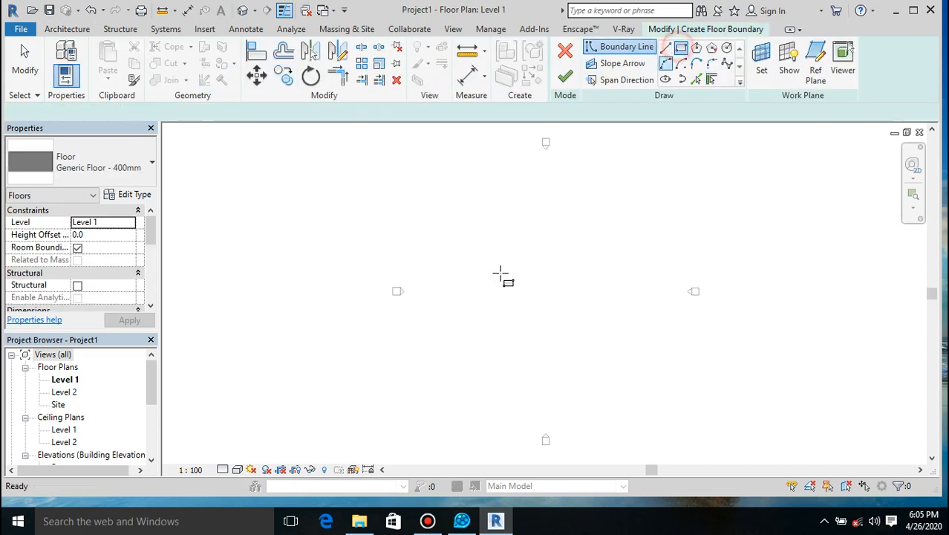
click(464, 241)
click(668, 398)
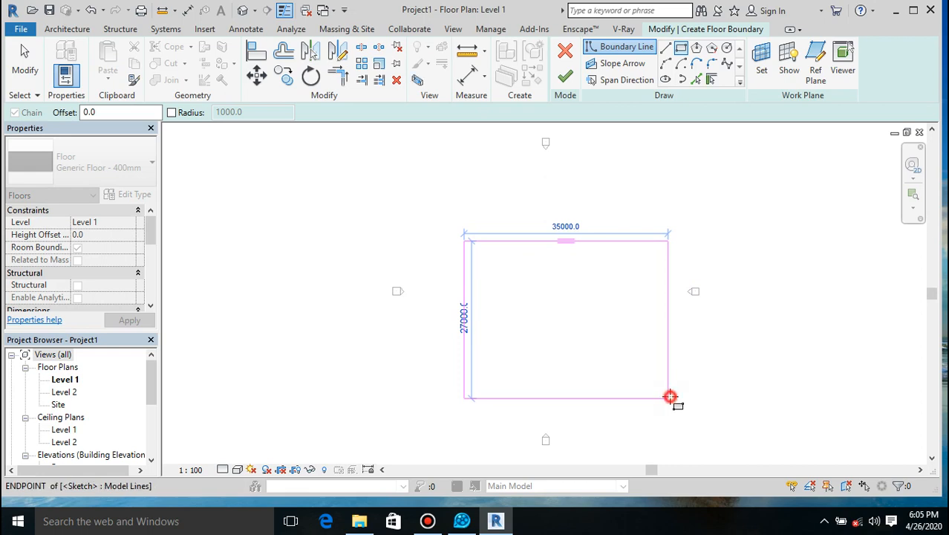
click(566, 79)
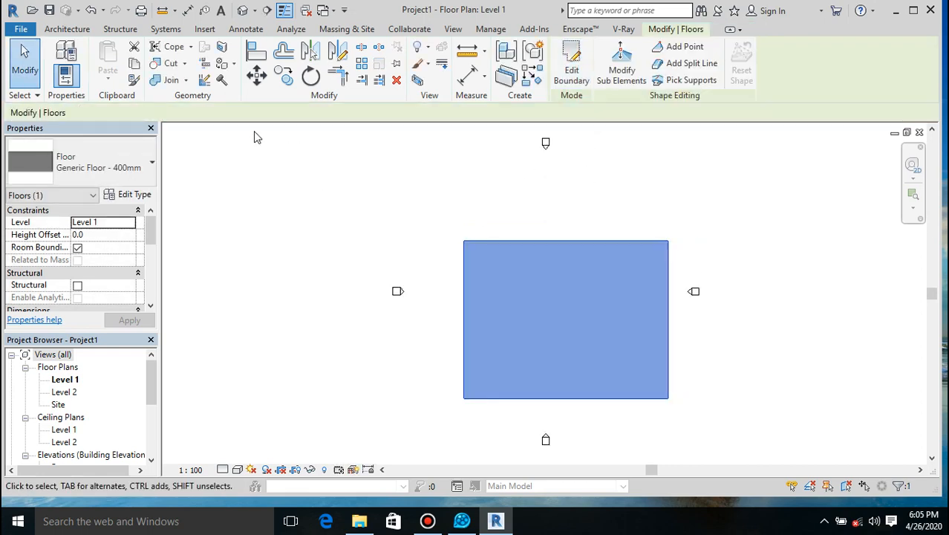
- Start placing the fence component on the Level 1 floor plan
click(67, 29)
click(171, 61)
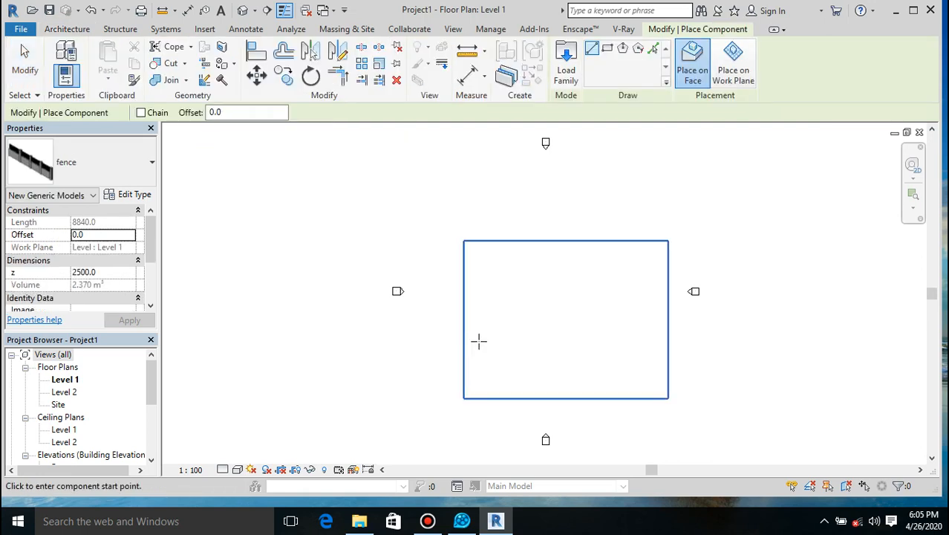
- Place a vertical fence run just inside the floor's west edge, from near its lower corner to near its upper corner
click(473, 394)
scroll(477, 241, up, 5)
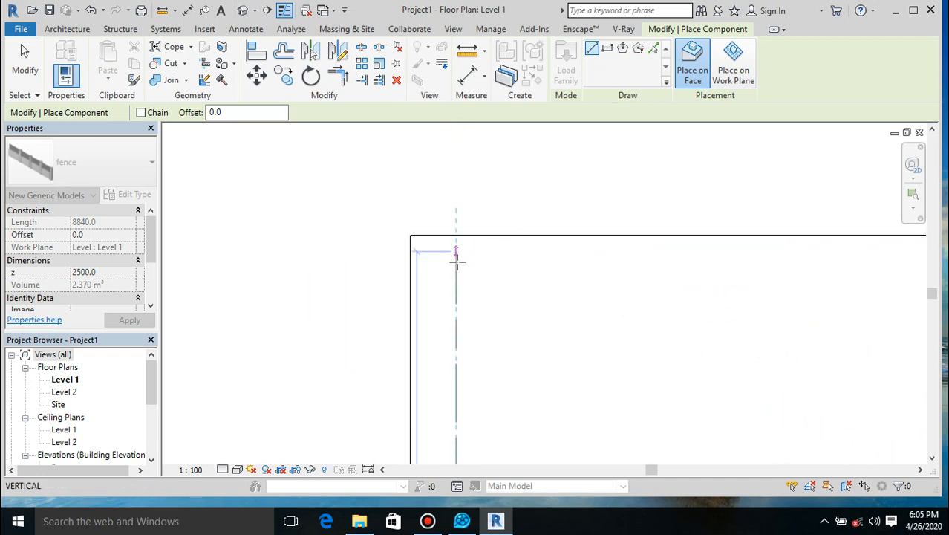
click(457, 266)
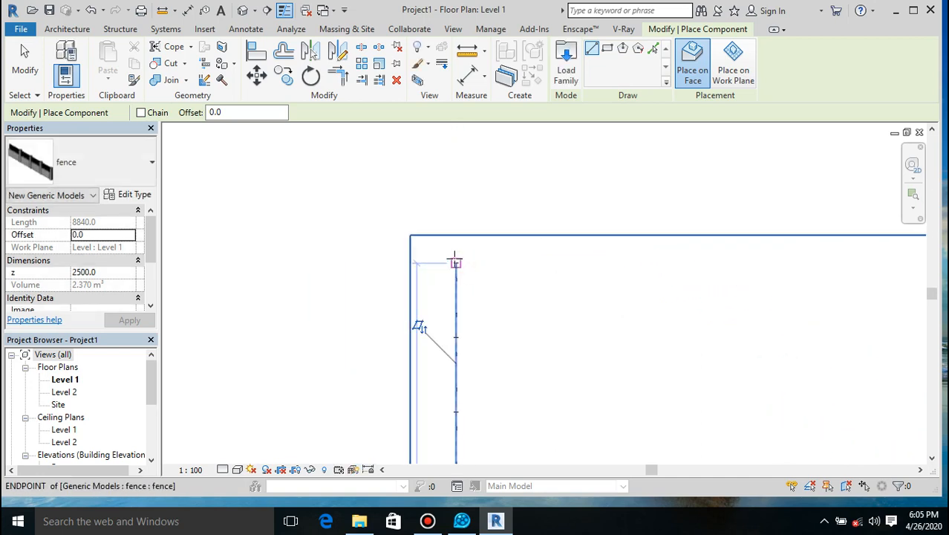
- Try to place a horizontal fence run about 33487 mm long from the vertical fence's upper end to the floor's opposite edge
click(455, 262)
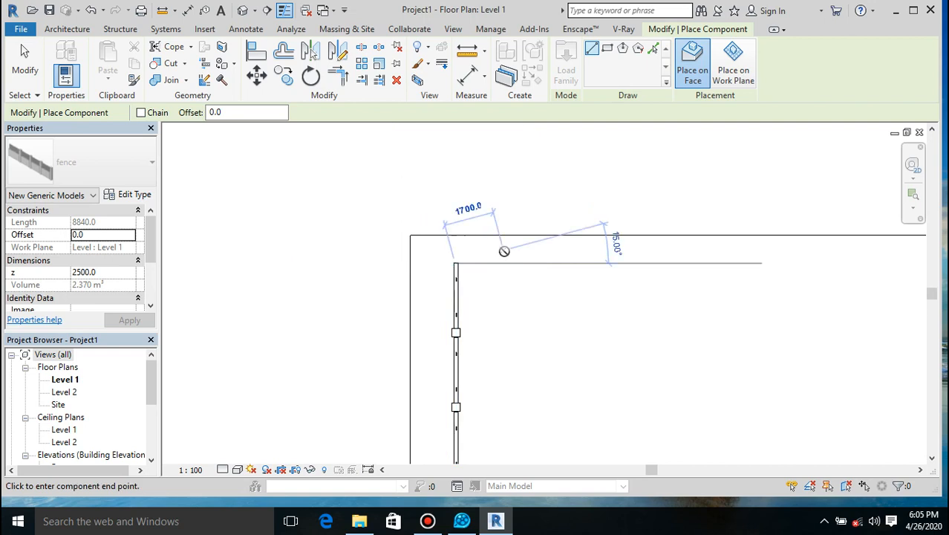
scroll(504, 252, down, 3)
scroll(504, 252, down, 2)
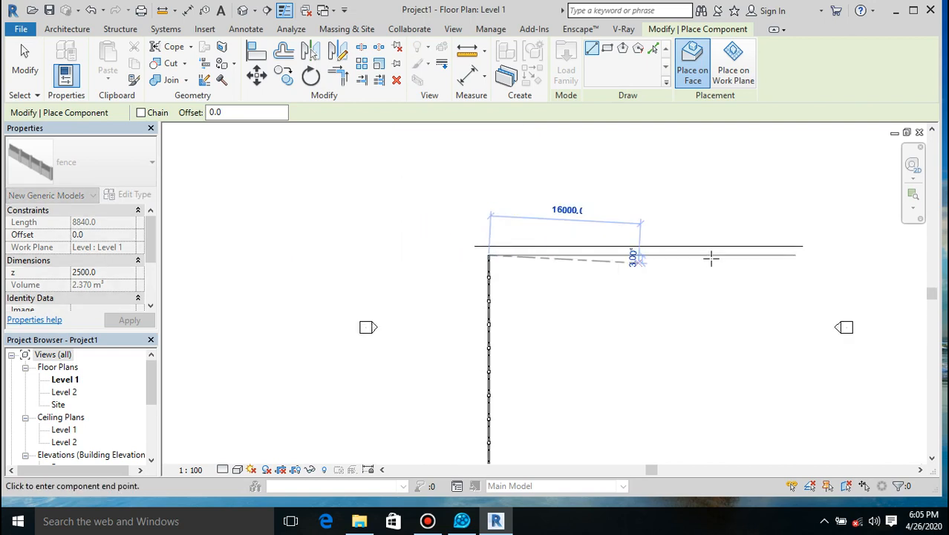
click(801, 254)
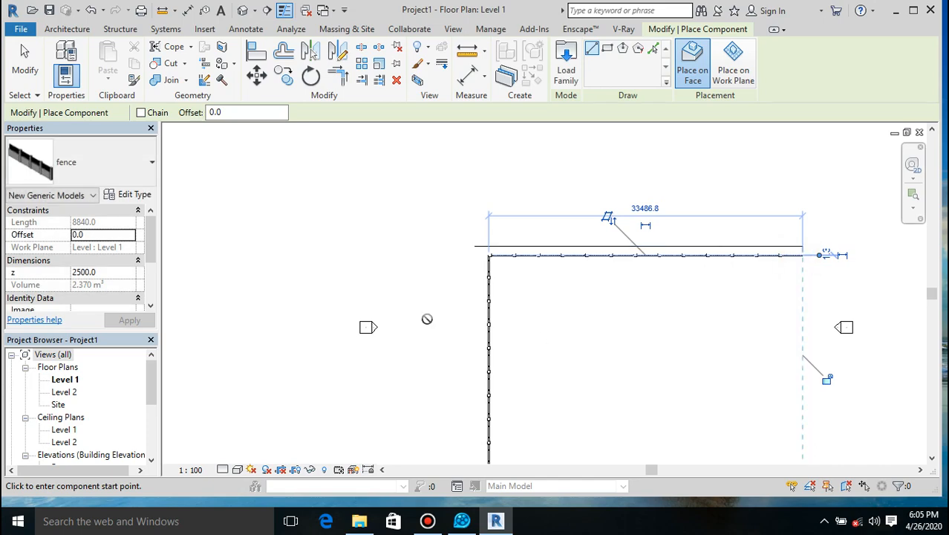
- Examine the corner where the two fence runs meet in the default 3D view
click(243, 10)
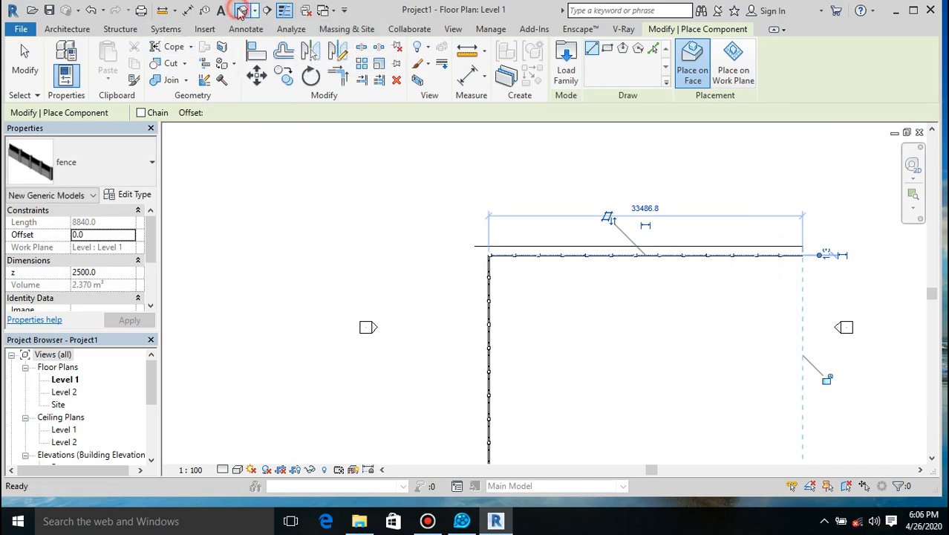
scroll(539, 153, up, 5)
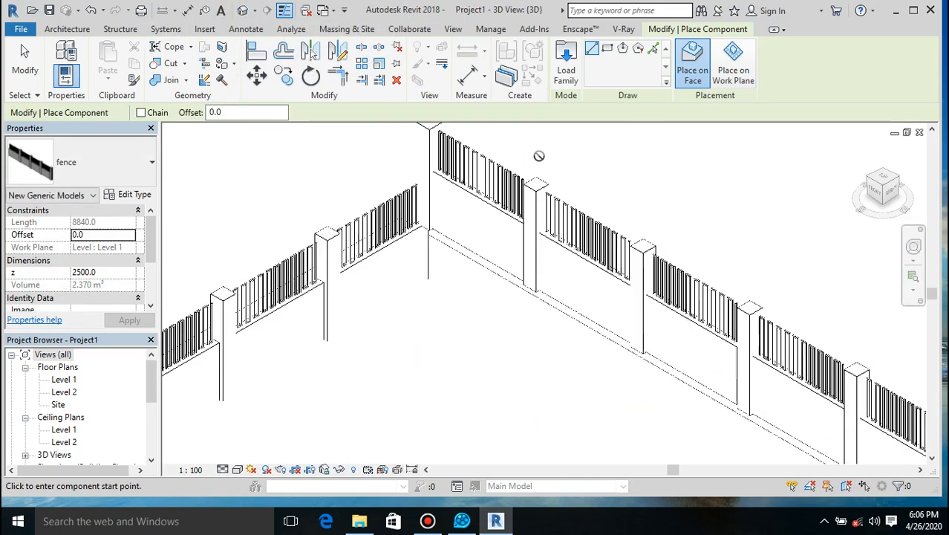
scroll(527, 208, down, 1)
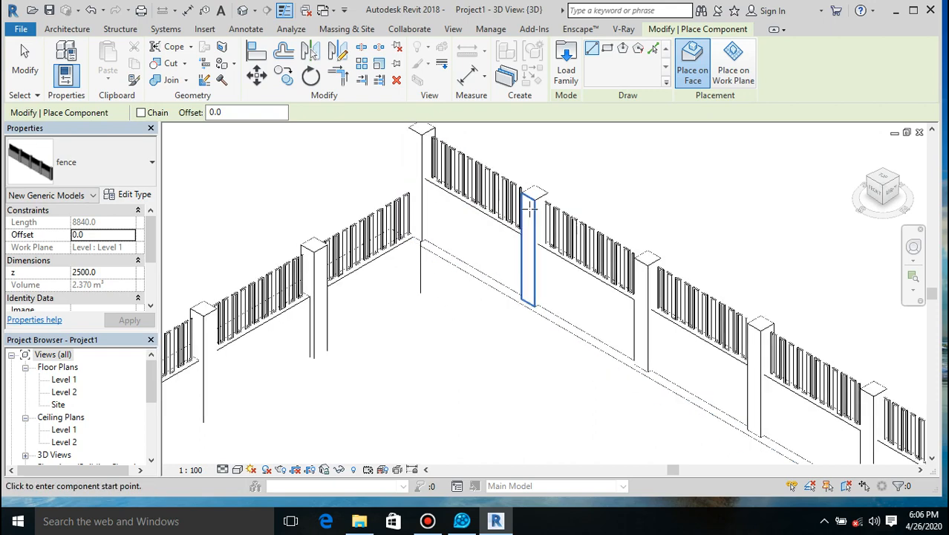
shift+middle_drag(462, 291, 445, 286)
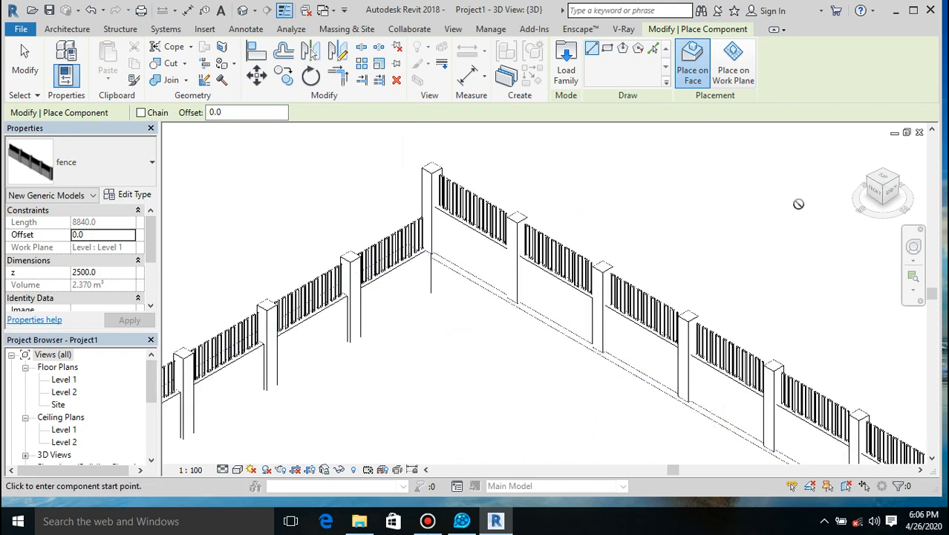
click(893, 192)
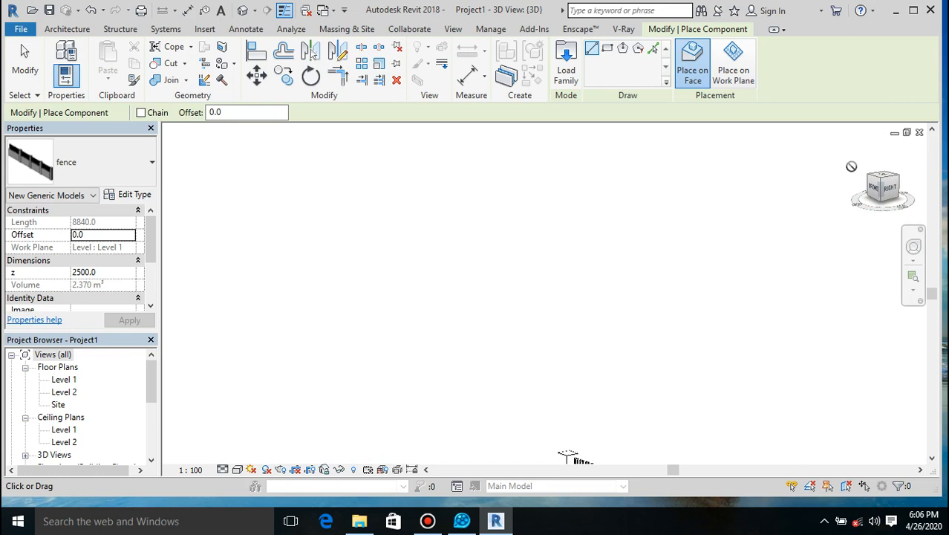
scroll(632, 296, down, 3)
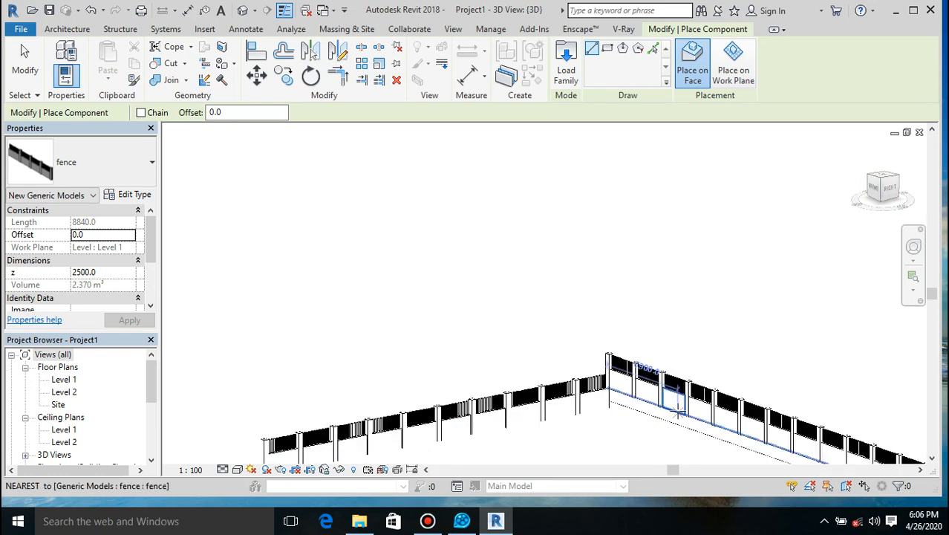
- Undo the placement of the horizontal fence run in the Level 1 floor plan
key(ctrl+z)
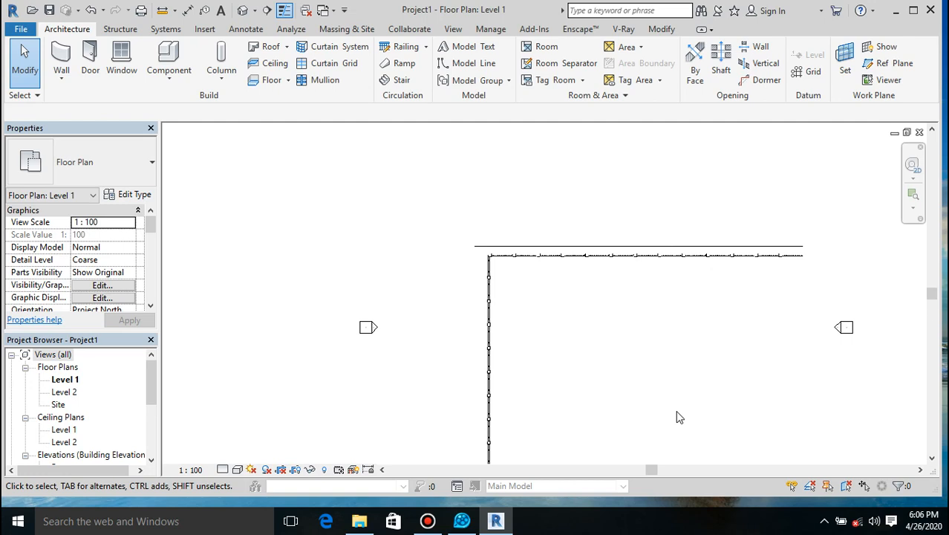
scroll(505, 251, up, 1)
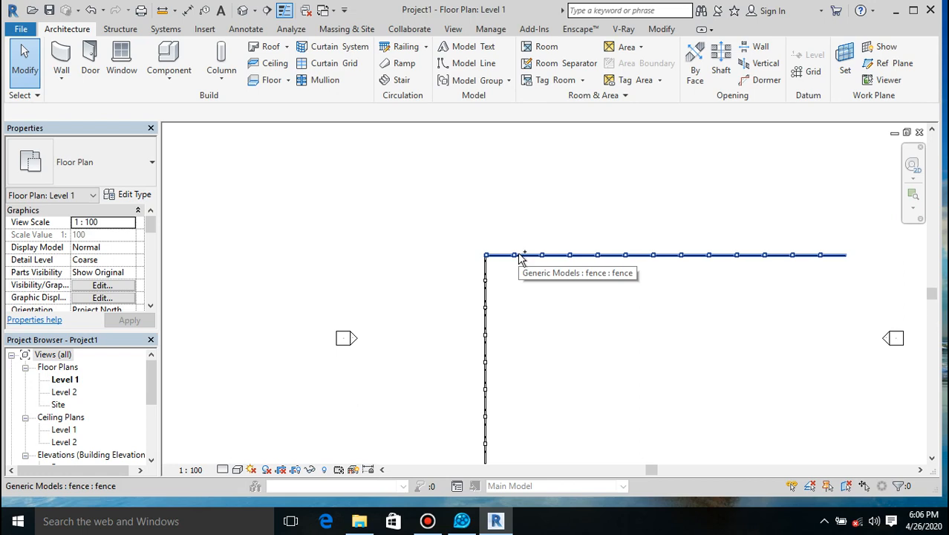
scroll(520, 258, down, 1)
scroll(520, 258, up, 2)
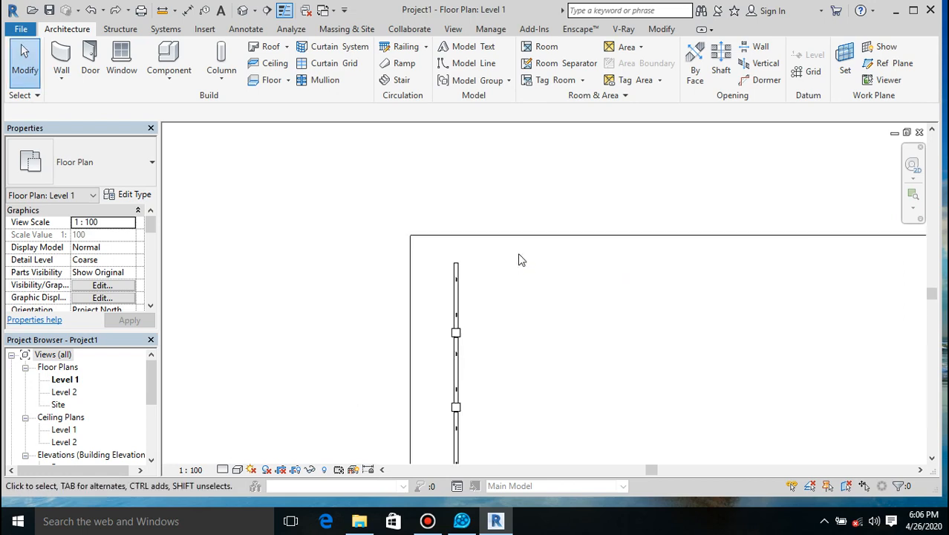
- Place a horizontal fence component about 33468 mm long from the vertical fence's upper endpoint to the floor's opposite edge
click(169, 60)
scroll(462, 253, up, 3)
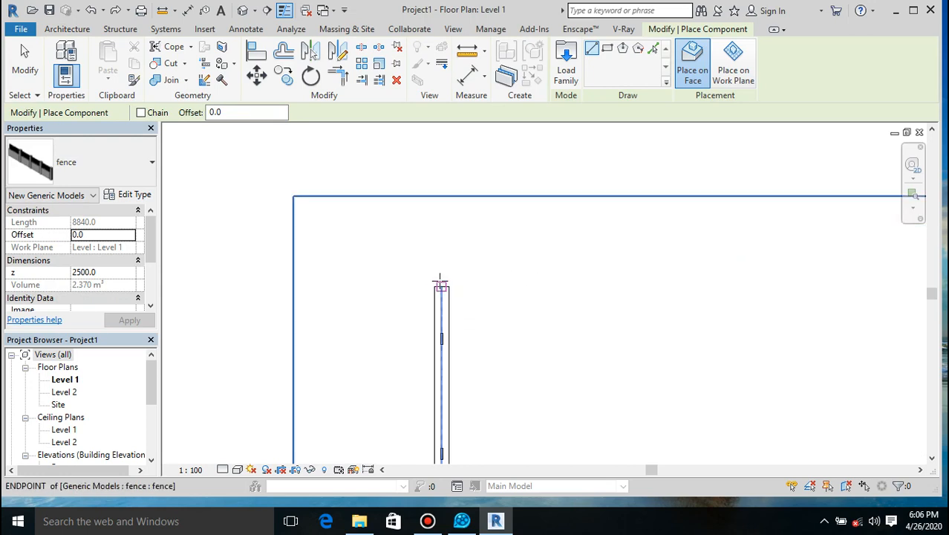
click(440, 284)
scroll(492, 271, down, 4)
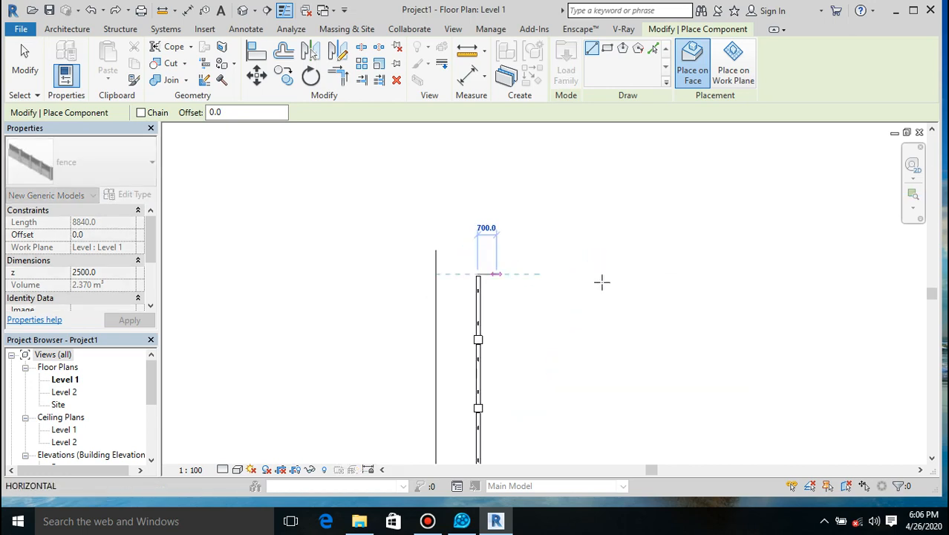
scroll(602, 284, right, 4)
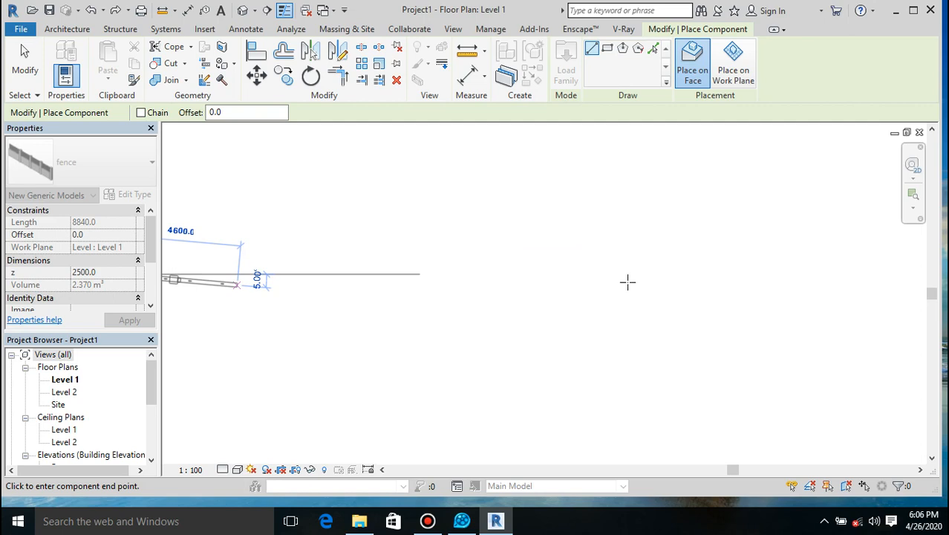
click(628, 274)
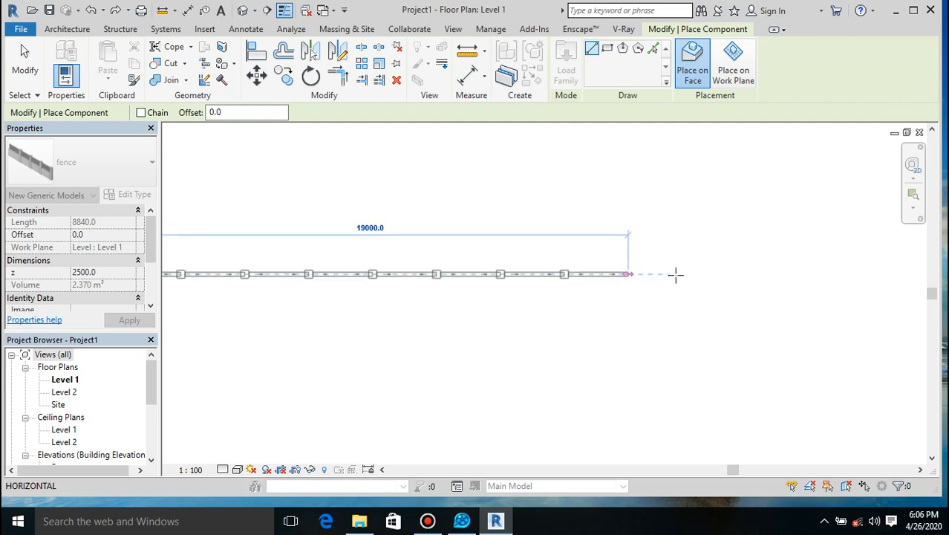
scroll(735, 273, down, 3)
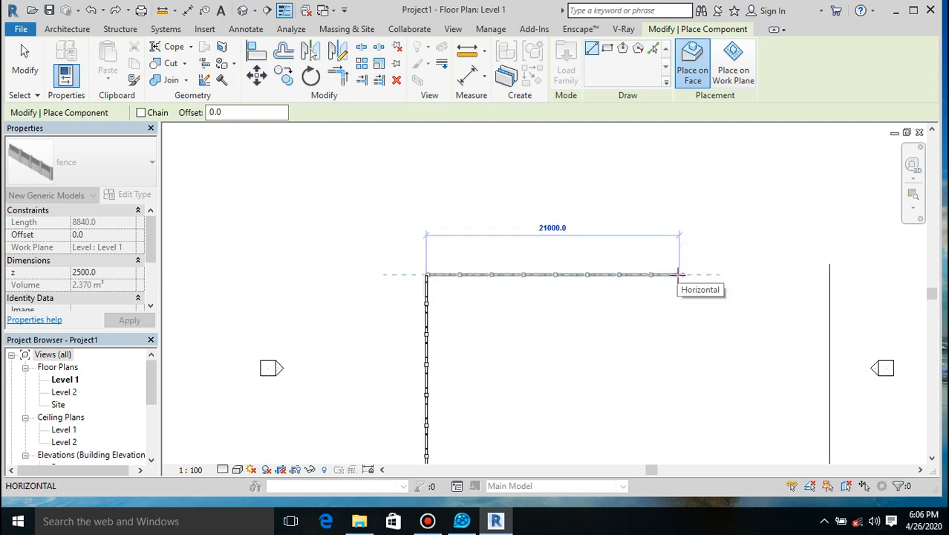
click(830, 275)
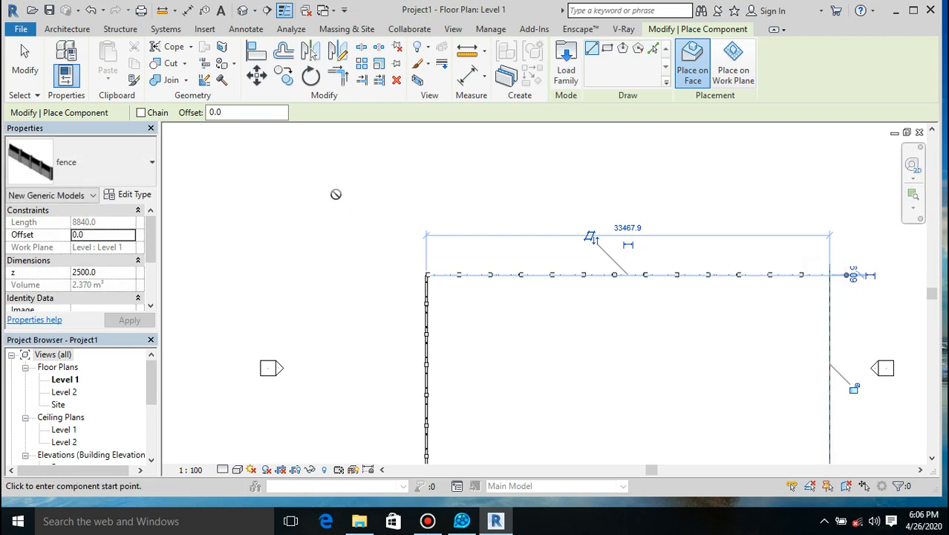
- Enable smooth lines with anti-aliasing and cast shadows in the default 3D view's graphic display options
click(244, 10)
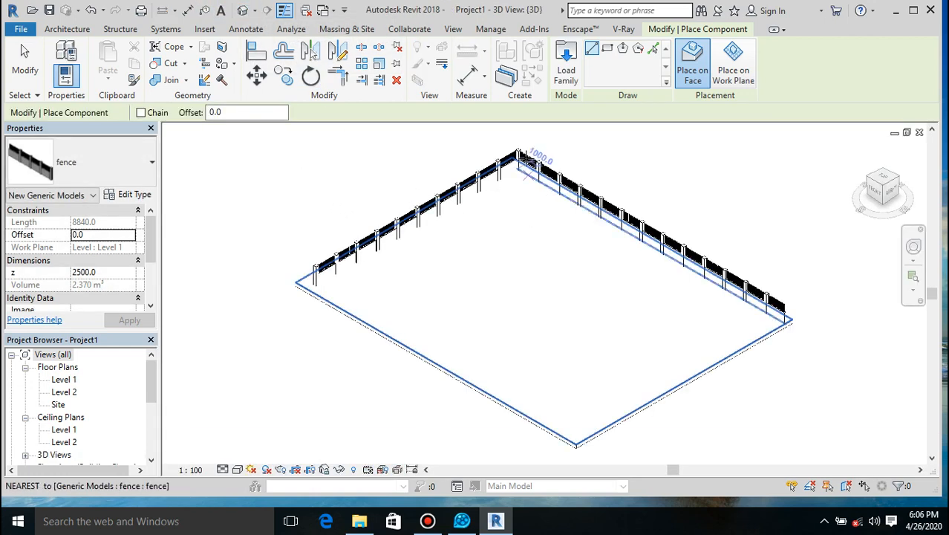
scroll(523, 190, up, 3)
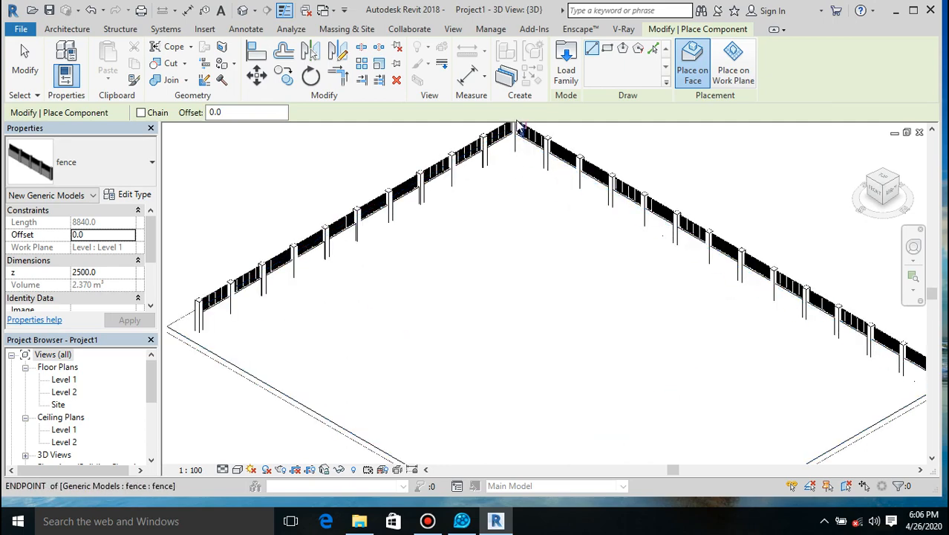
click(238, 470)
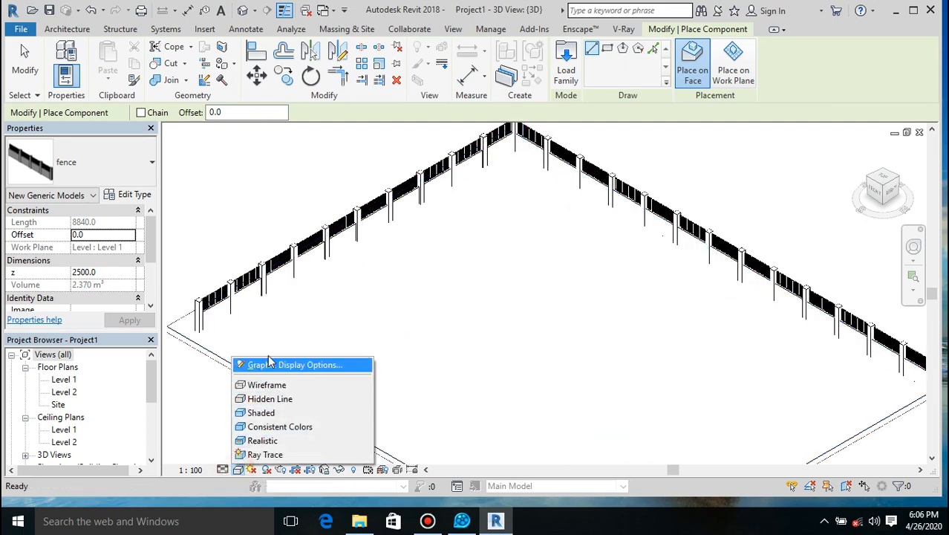
click(274, 368)
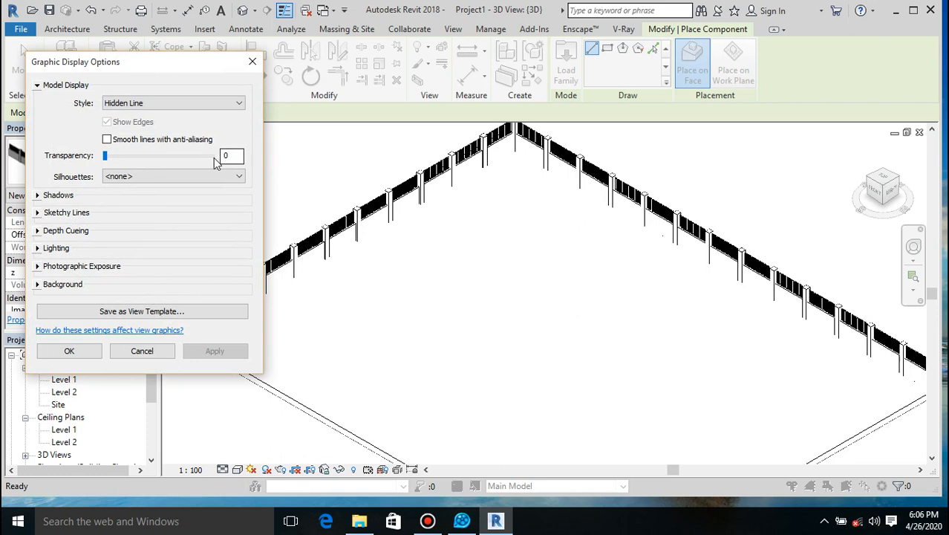
click(107, 140)
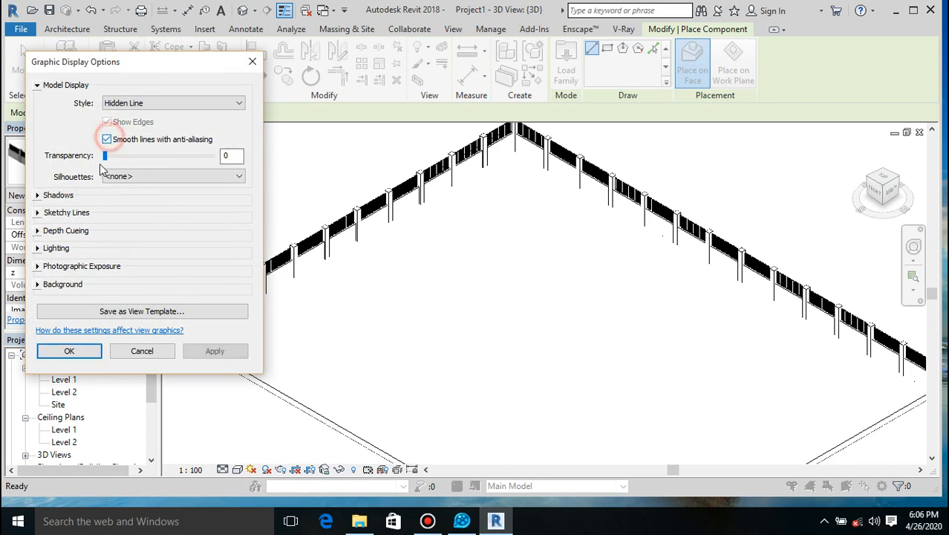
click(37, 248)
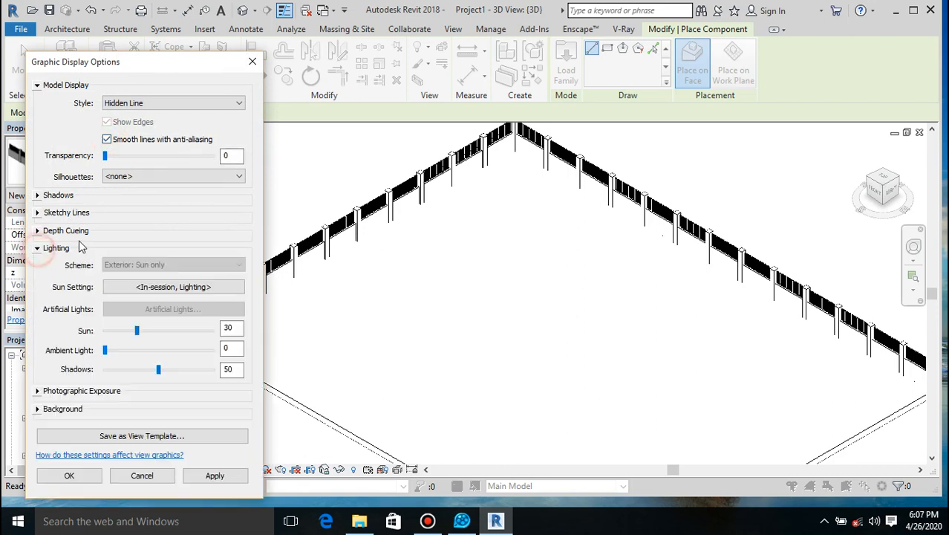
click(37, 195)
click(107, 206)
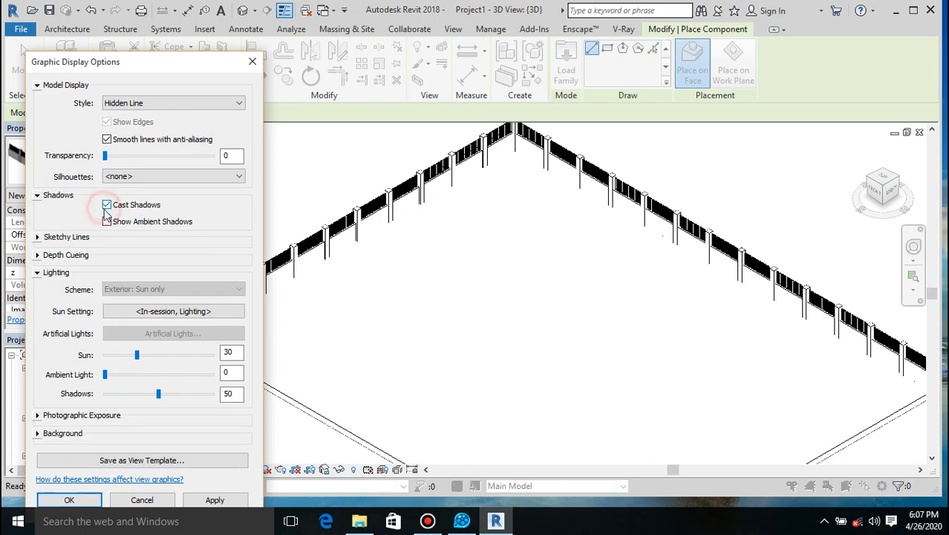
click(69, 500)
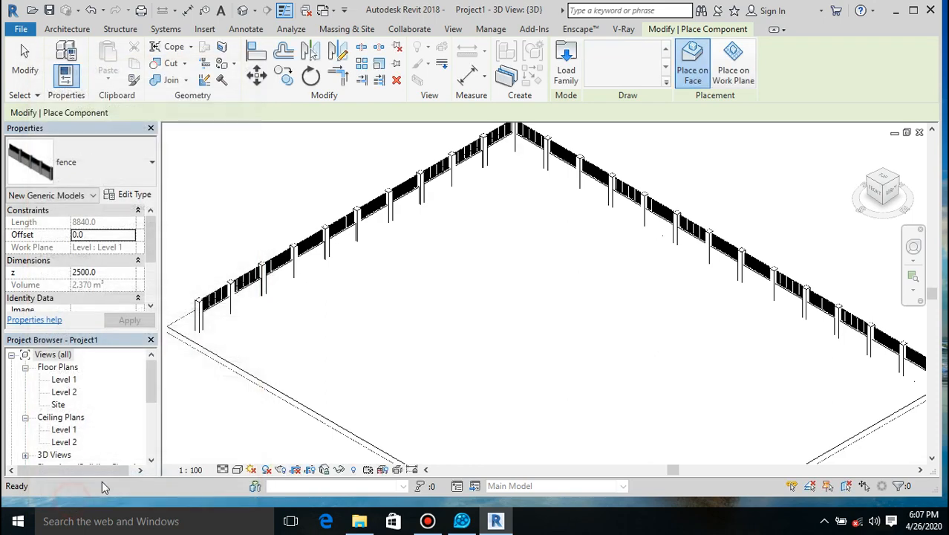
- Examine the posts, railings, corner and cast shadows of both fence runs in 3D
scroll(604, 161, up, 6)
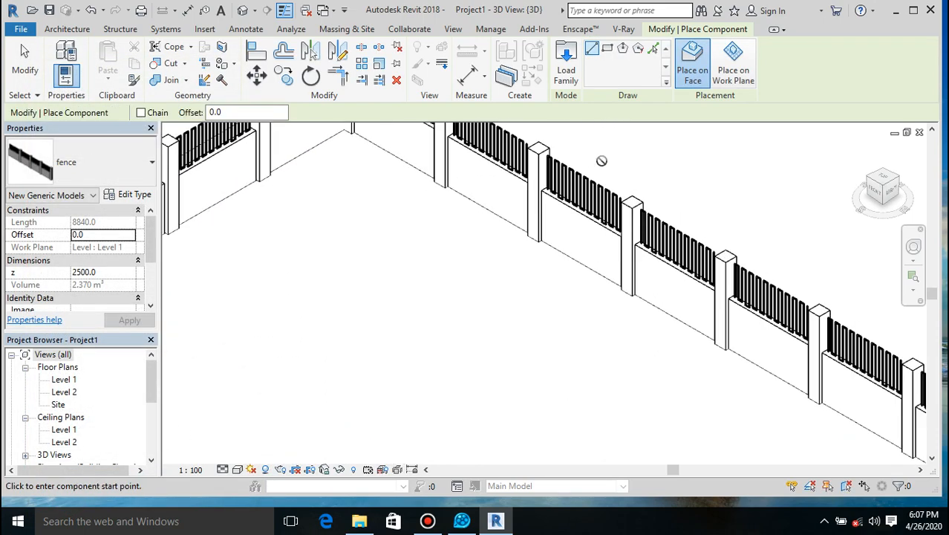
scroll(643, 235, up, 2)
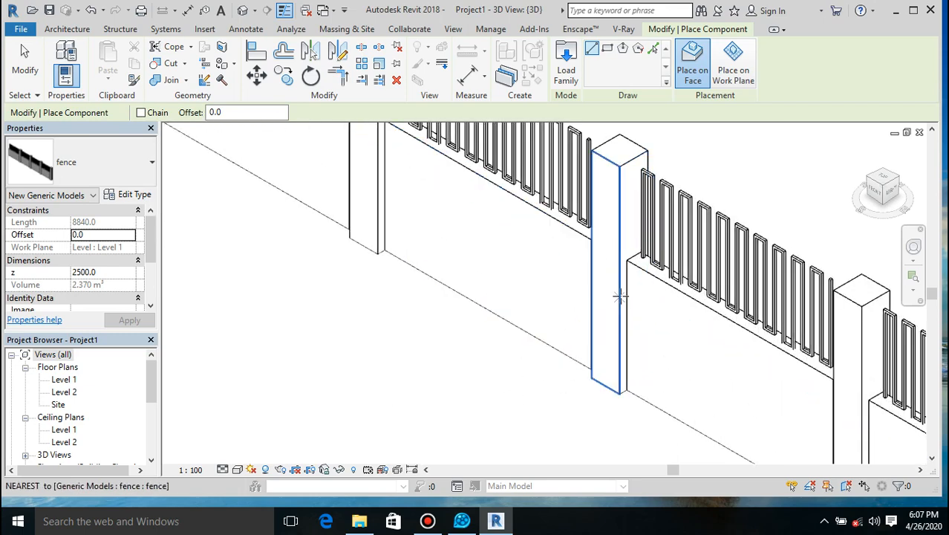
scroll(606, 261, down, 3)
scroll(569, 375, down, 4)
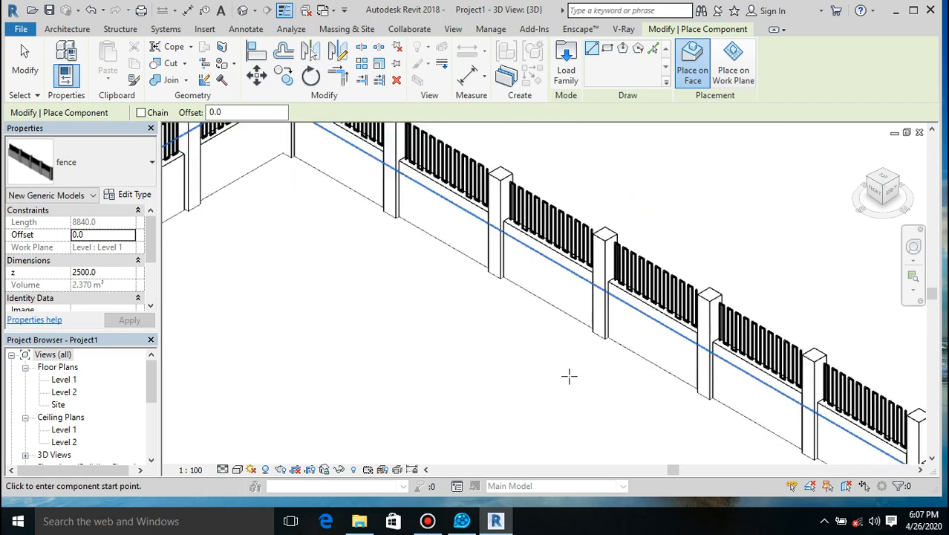
scroll(496, 277, up, 3)
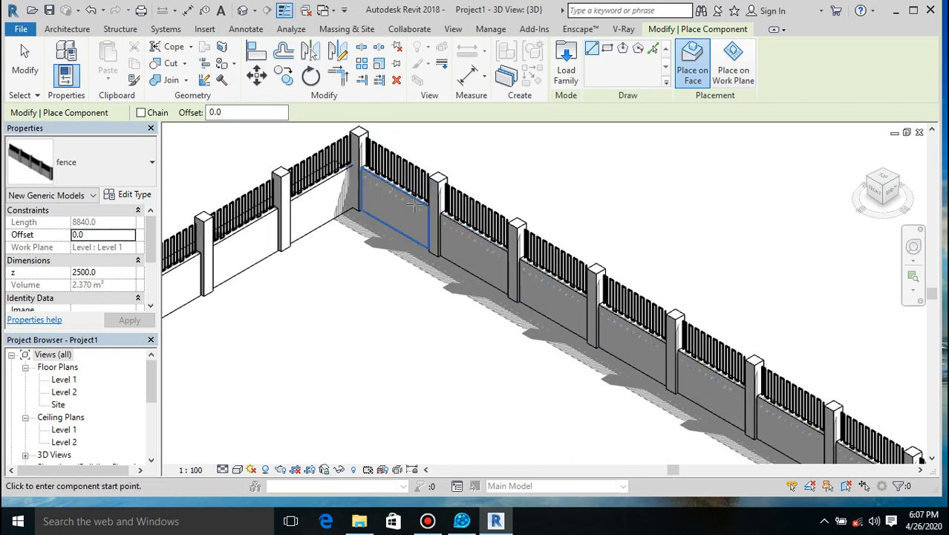
scroll(399, 281, down, 3)
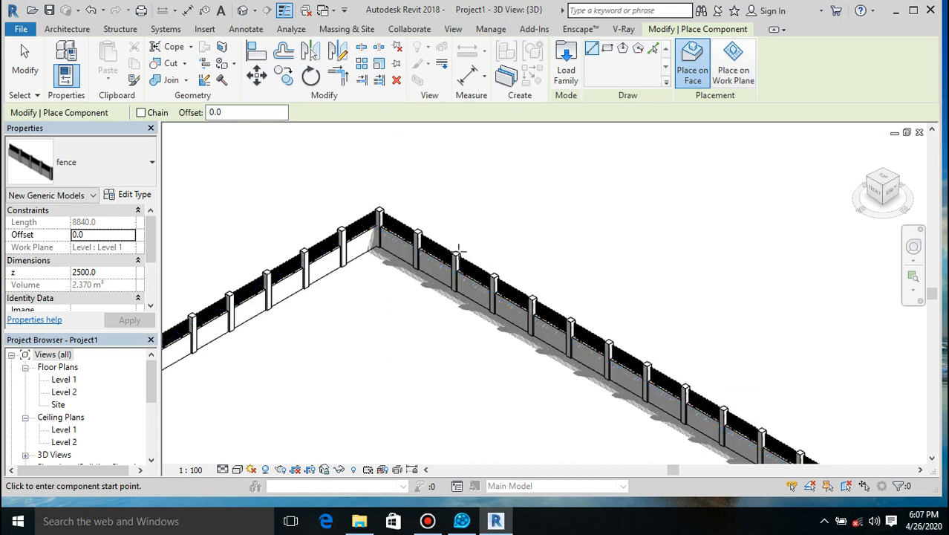
scroll(407, 205, down, 2)
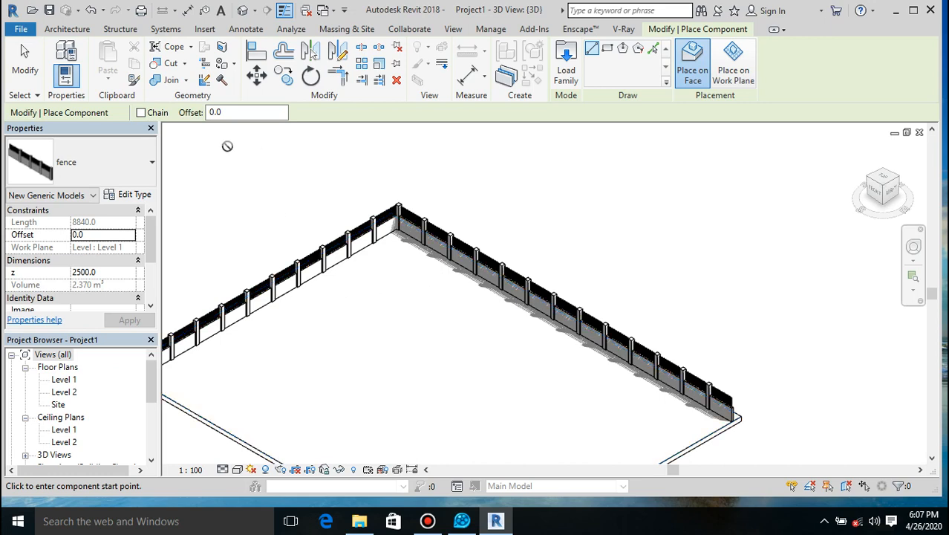
- Create a new family from the Metric Generic Model template
click(20, 29)
mouse_move(56, 81)
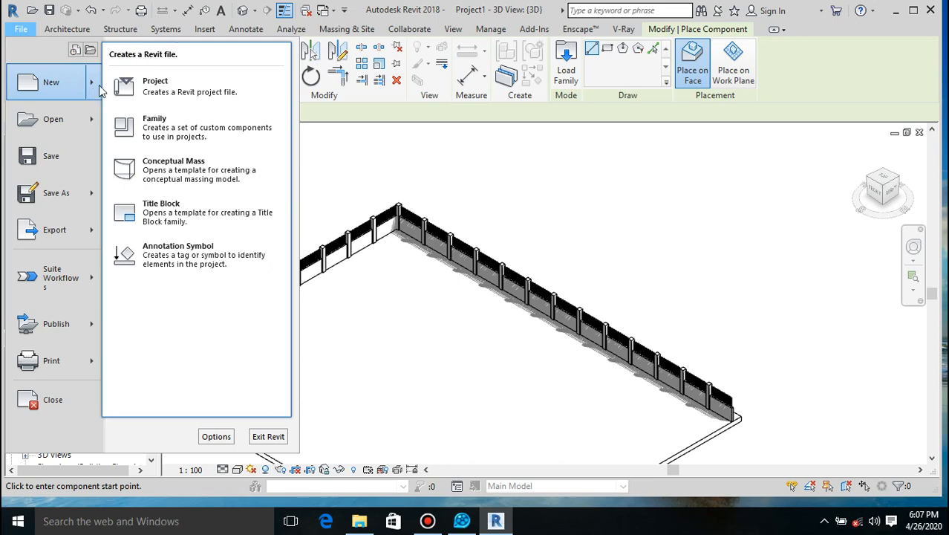
click(186, 139)
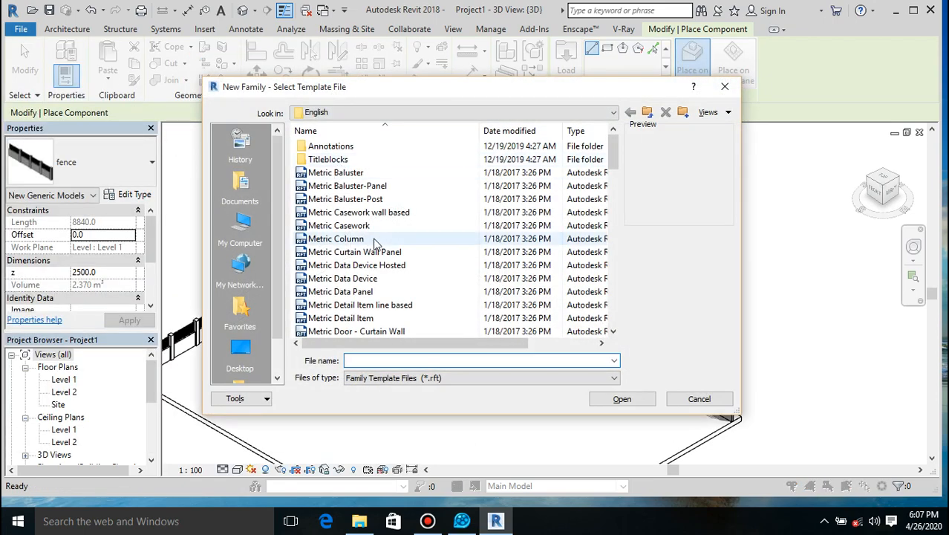
scroll(375, 243, down, 4)
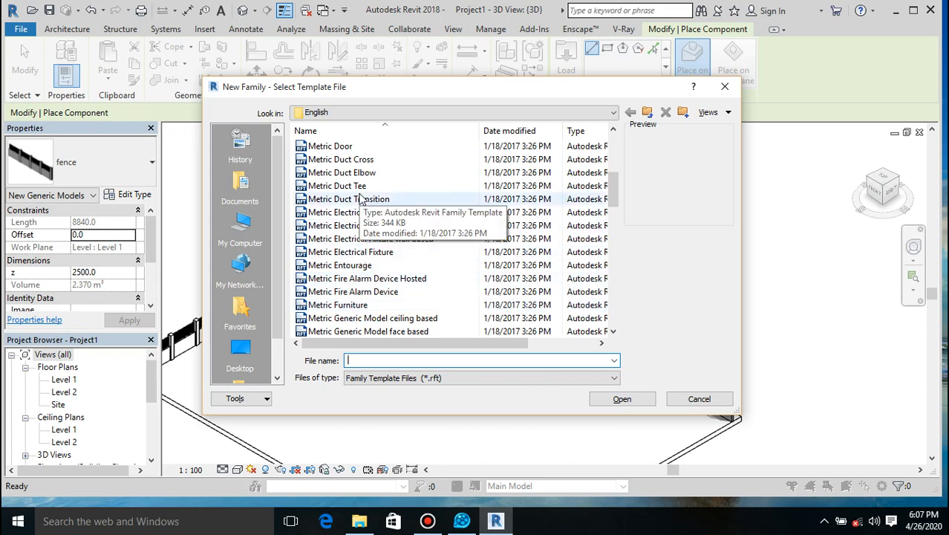
scroll(358, 200, down, 5)
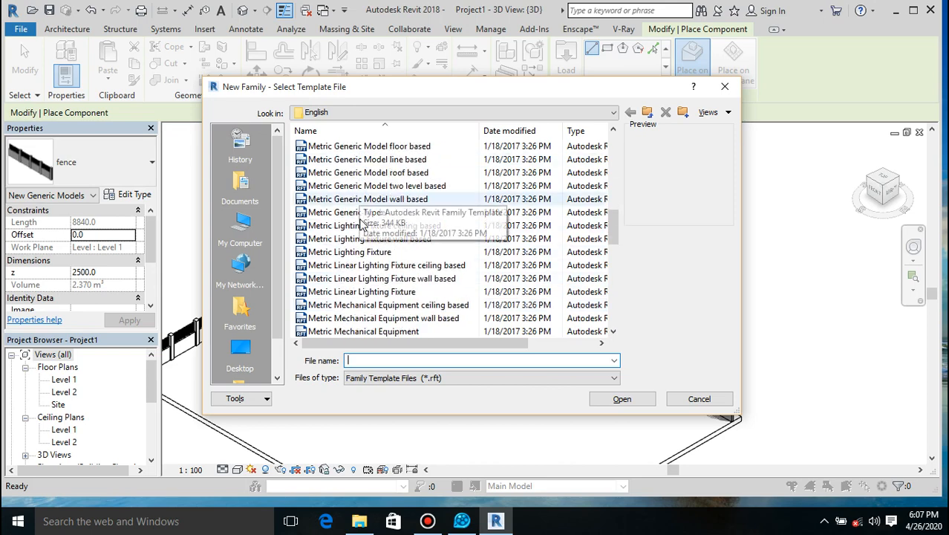
click(347, 212)
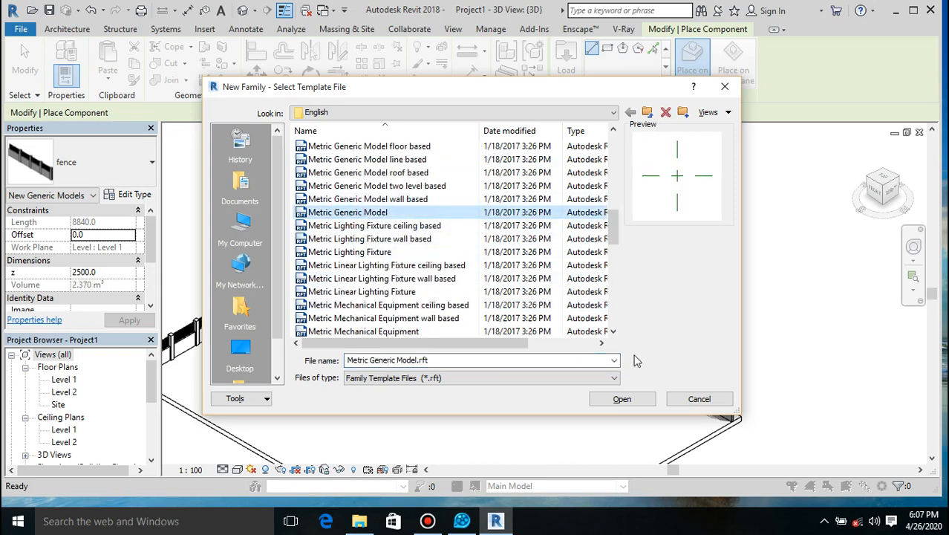
click(627, 402)
click(640, 395)
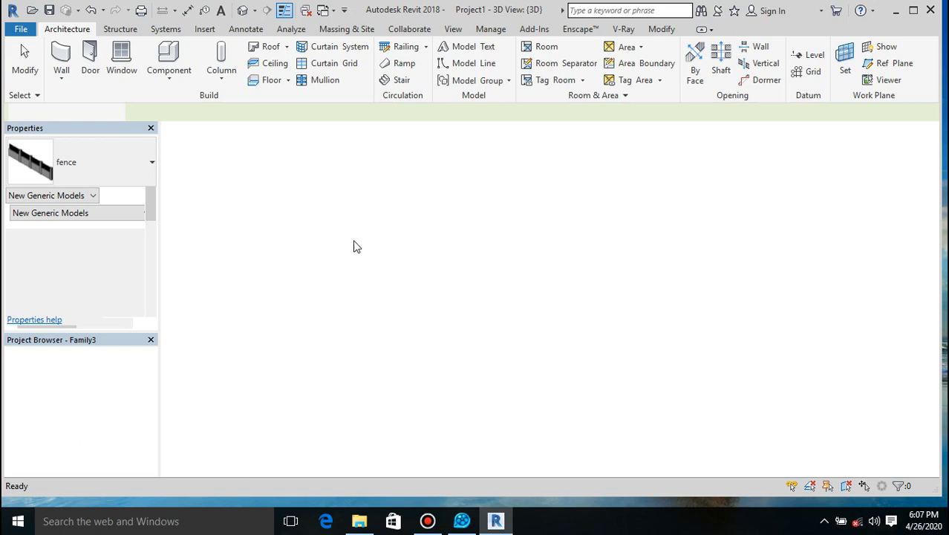
- Start an extrusion and sketch a 300 by 300 mm square up and left from the intersection of the centre reference planes
click(123, 52)
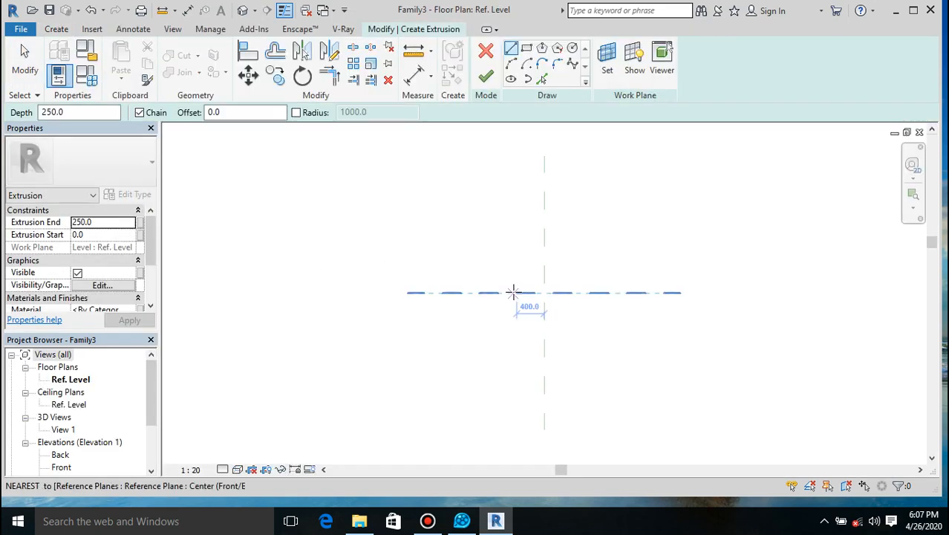
scroll(518, 293, up, 2)
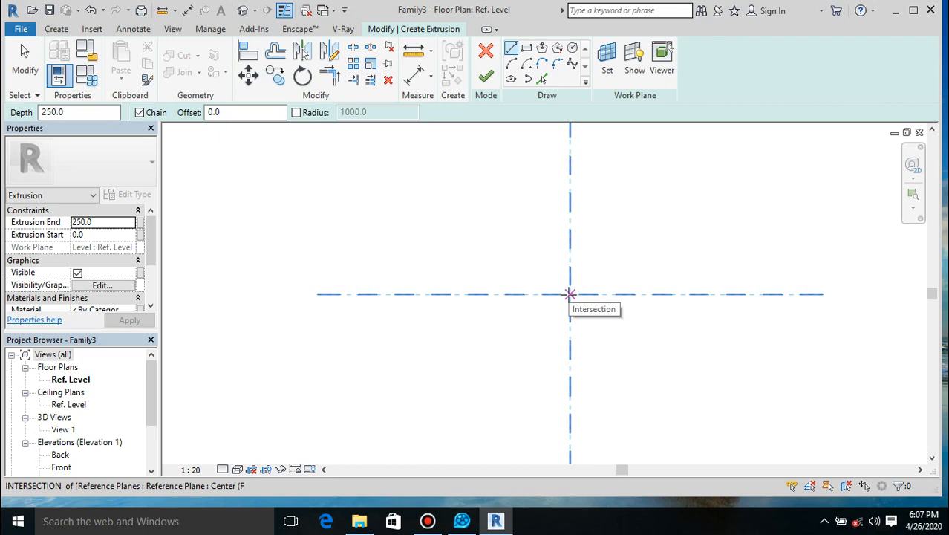
click(527, 48)
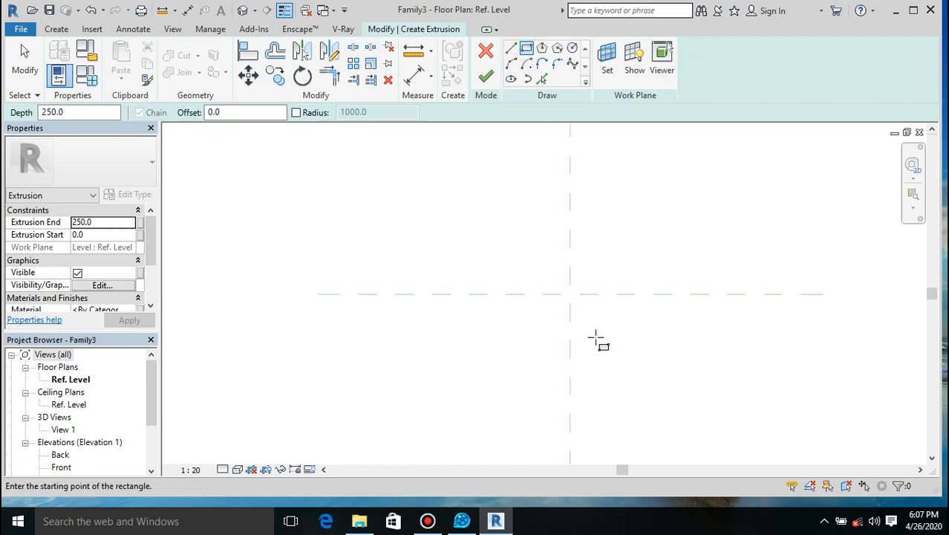
click(570, 293)
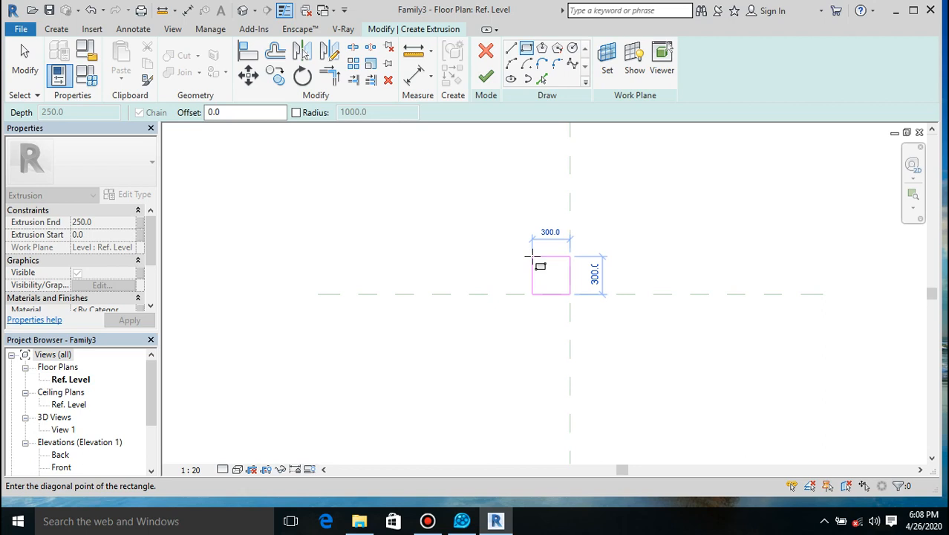
click(533, 257)
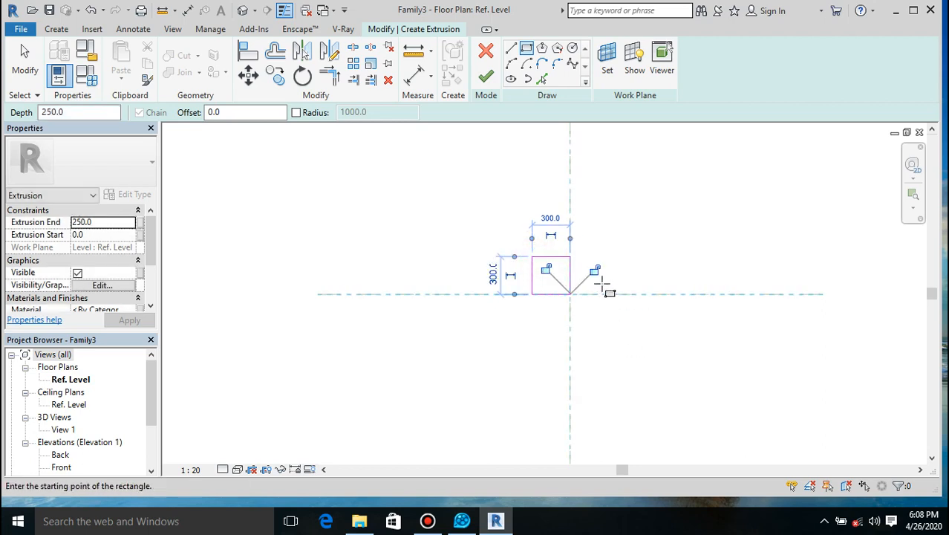
- Select the whole square and nudge it up about 100 mm from the horizontal reference plane
key(Escape)
drag(597, 245, 482, 323)
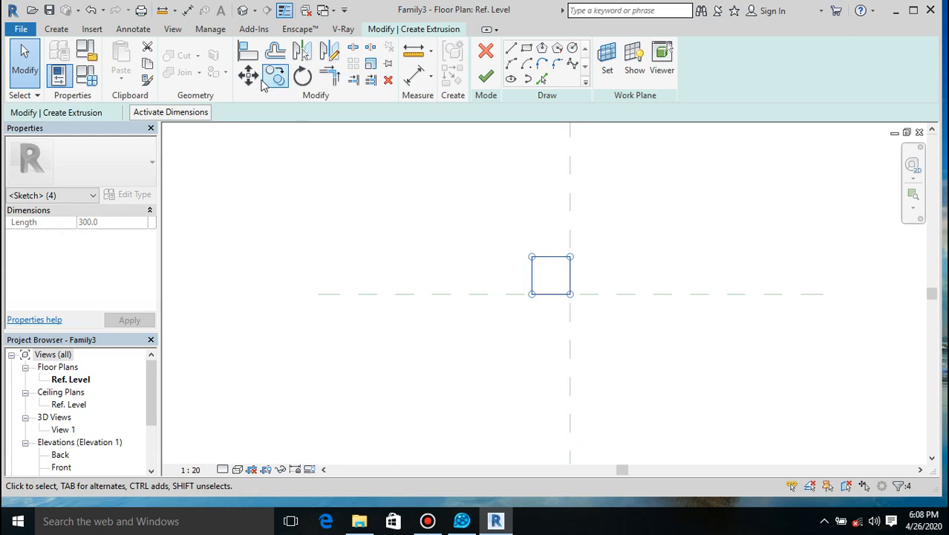
key(Up)
key(Up)
key(Up)
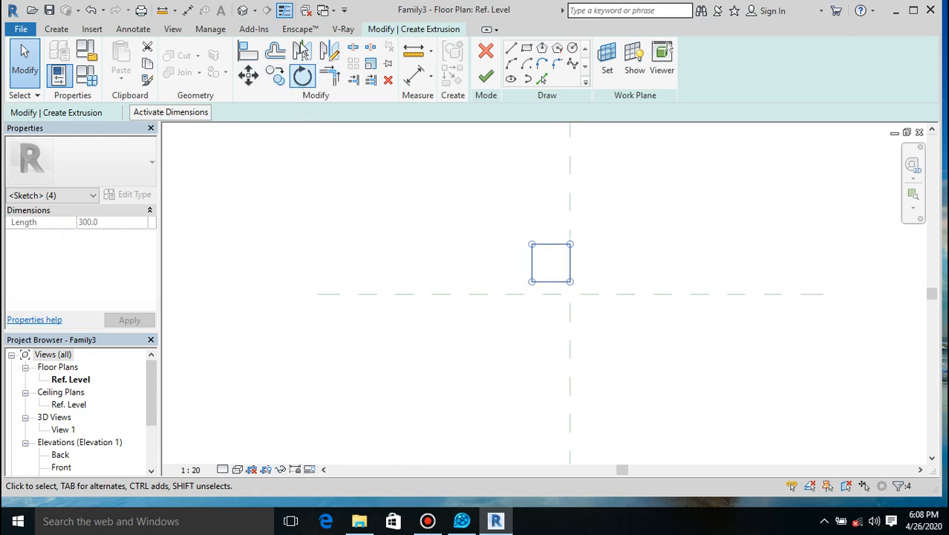
- Mirror a copy of the square across the horizontal reference plane and move the copy 300 mm right, to the vertical plane's other side
click(330, 50)
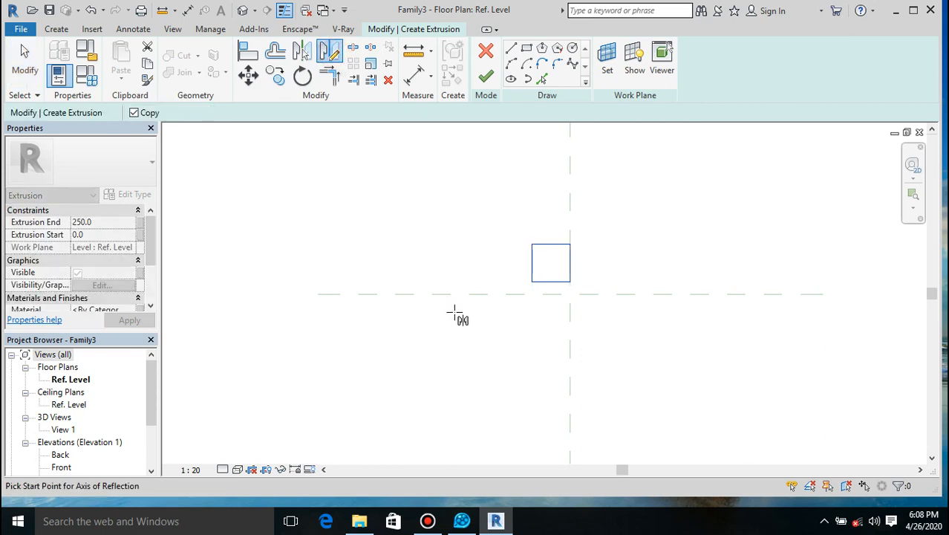
click(452, 295)
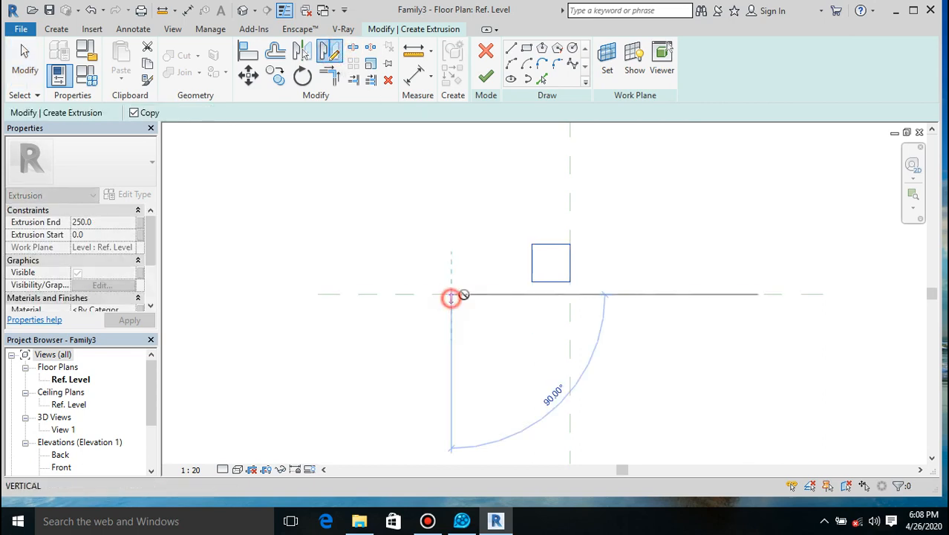
click(644, 295)
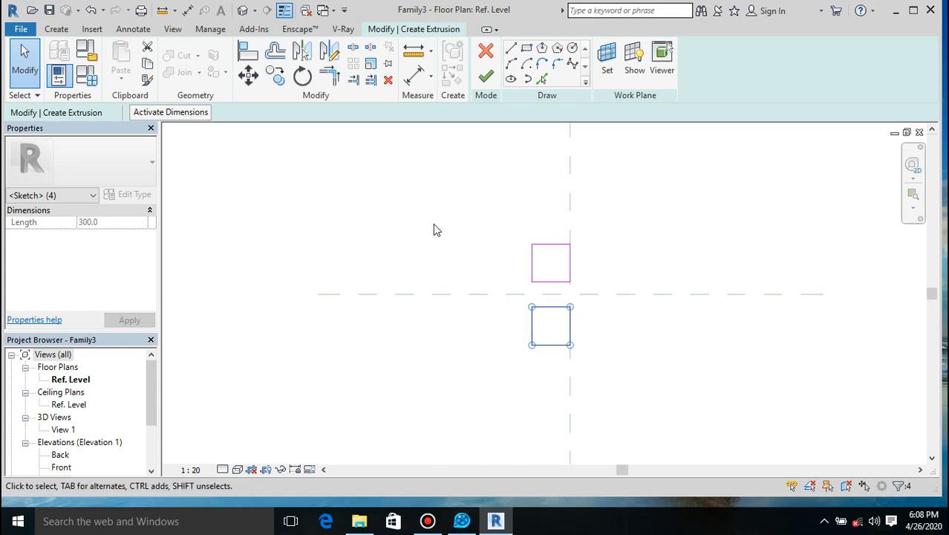
click(276, 76)
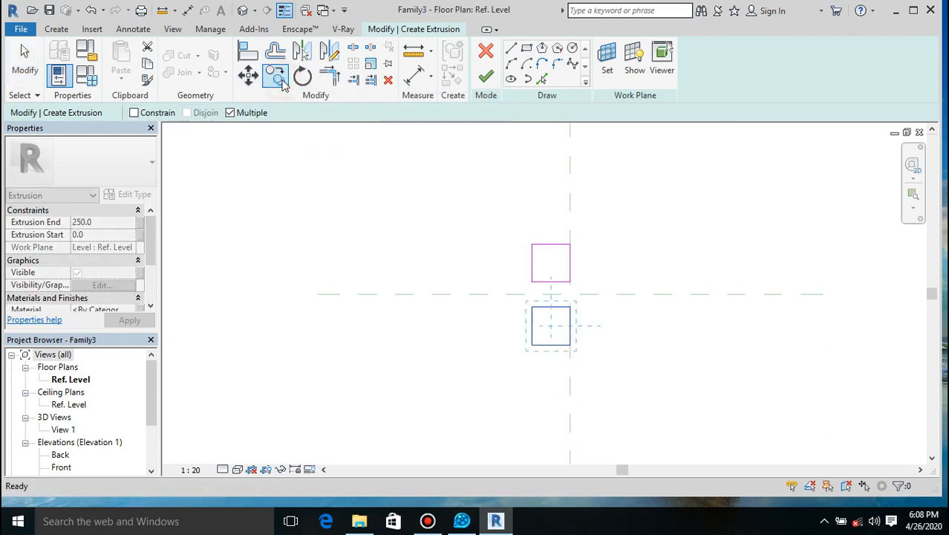
click(248, 74)
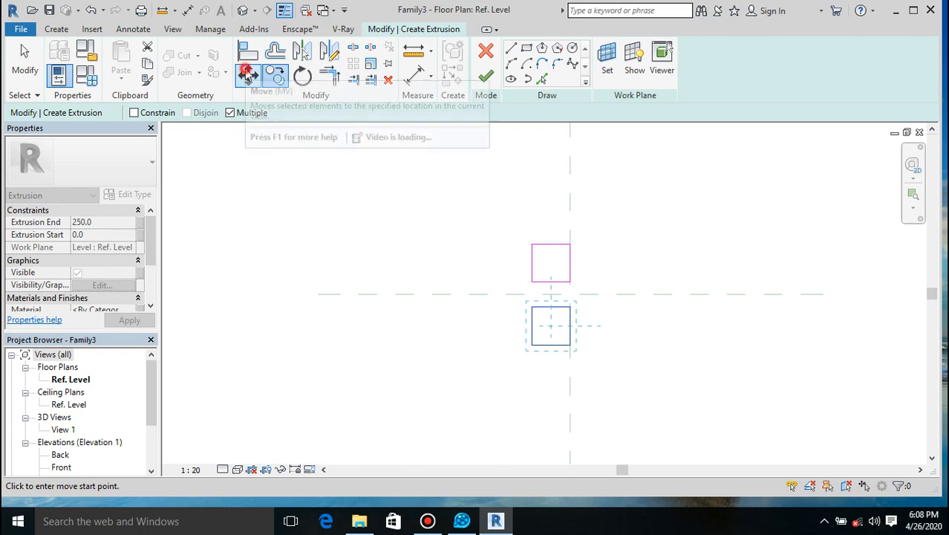
click(532, 282)
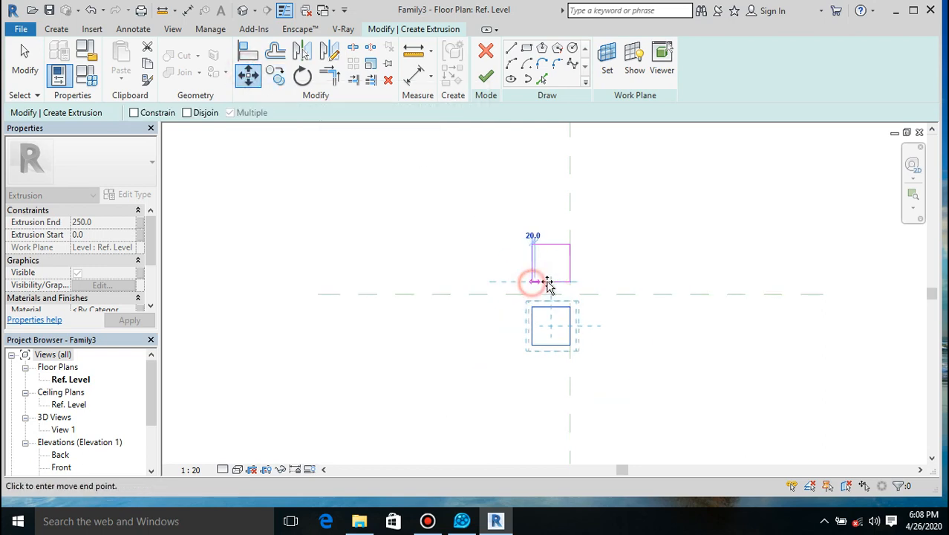
click(570, 281)
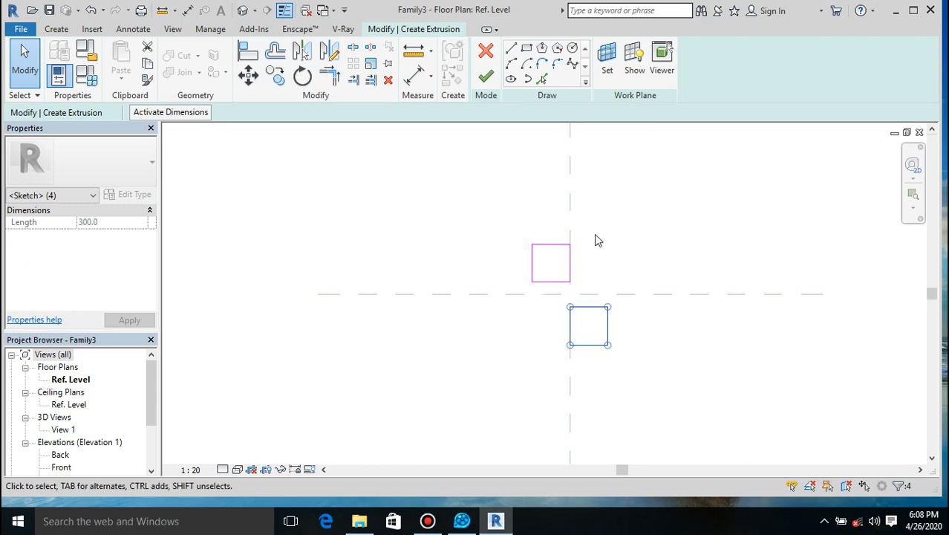
- Nudge the upper square slightly left and the lower square slightly right, away from the vertical reference plane
drag(587, 218, 523, 294)
key(Left)
key(Left)
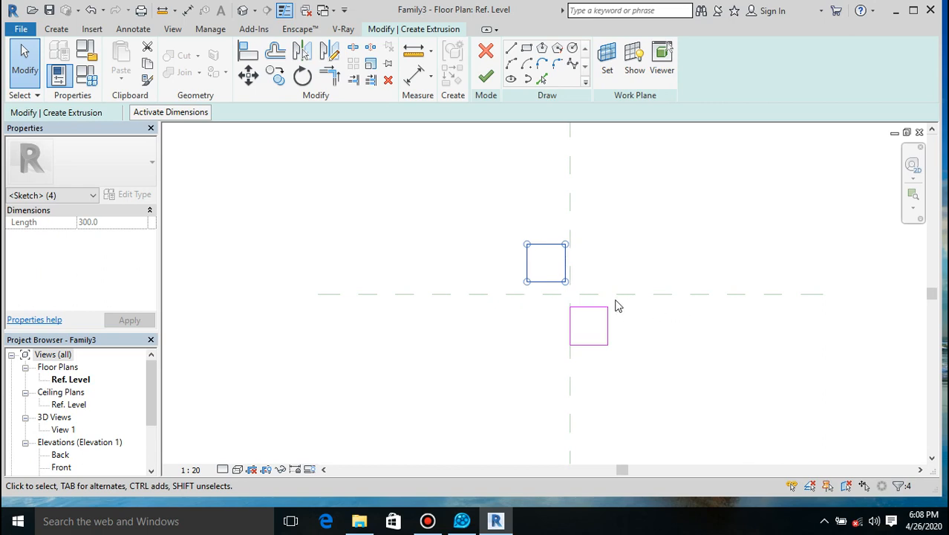
drag(619, 300, 541, 367)
key(Right)
key(Right)
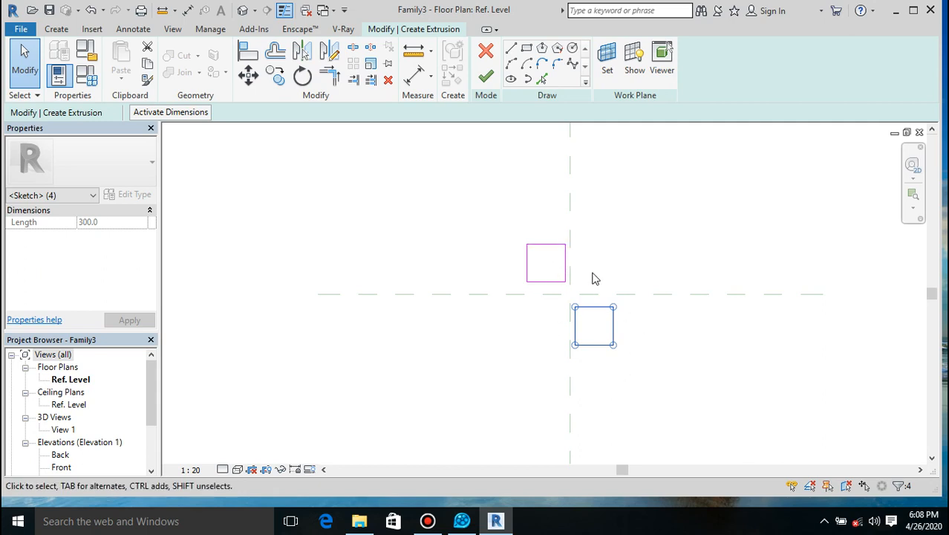
- Nudge both squares further apart, each to about 120 mm from the vertical reference plane, and finish the extrusion 250 mm deep
drag(587, 231, 486, 301)
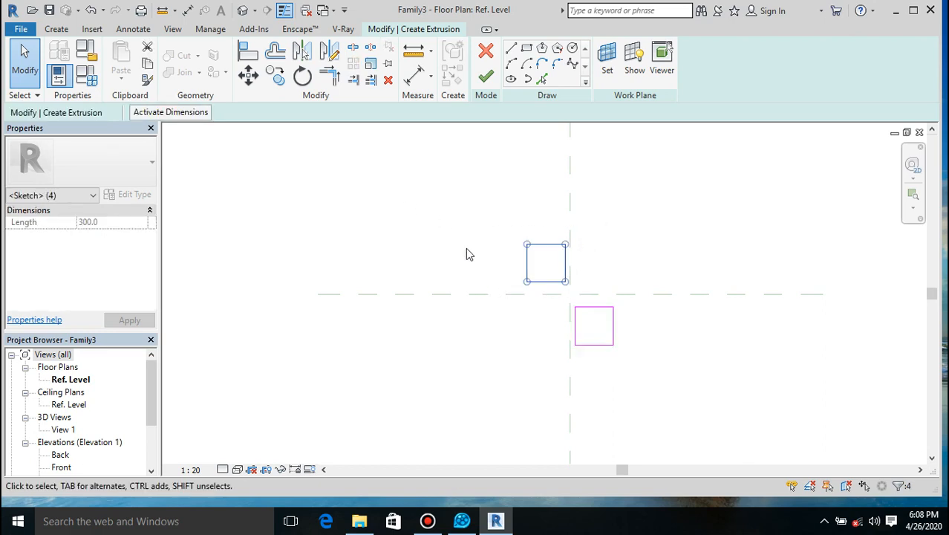
key(Left)
key(Left)
key(Left)
key(Left)
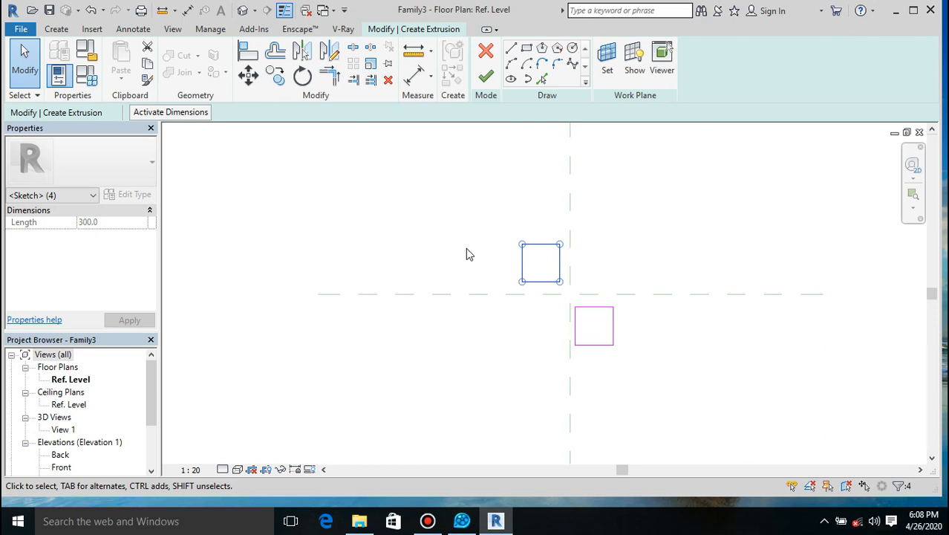
drag(643, 294, 536, 387)
key(Right)
key(Right)
key(Right)
key(Right)
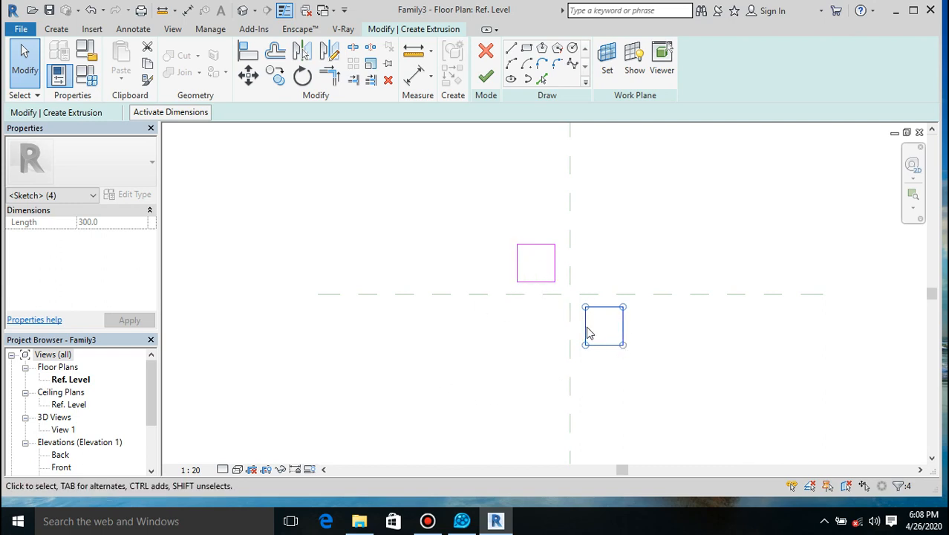
click(486, 77)
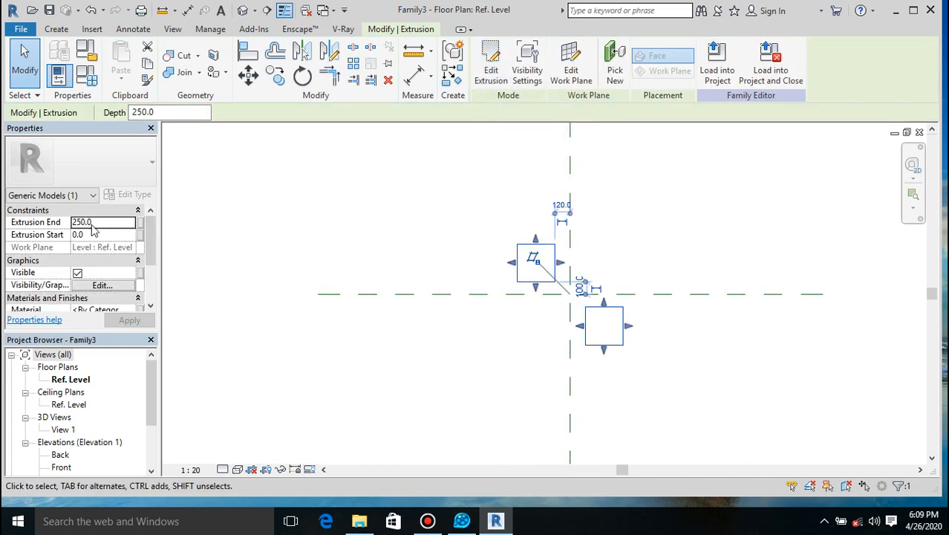
click(426, 335)
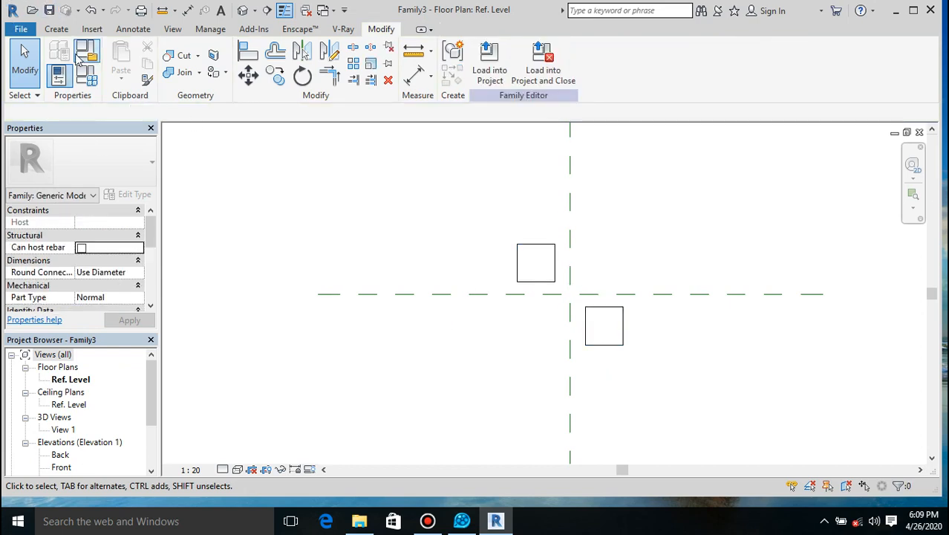
- Create another new family from the Metric Generic Model line based template
click(21, 30)
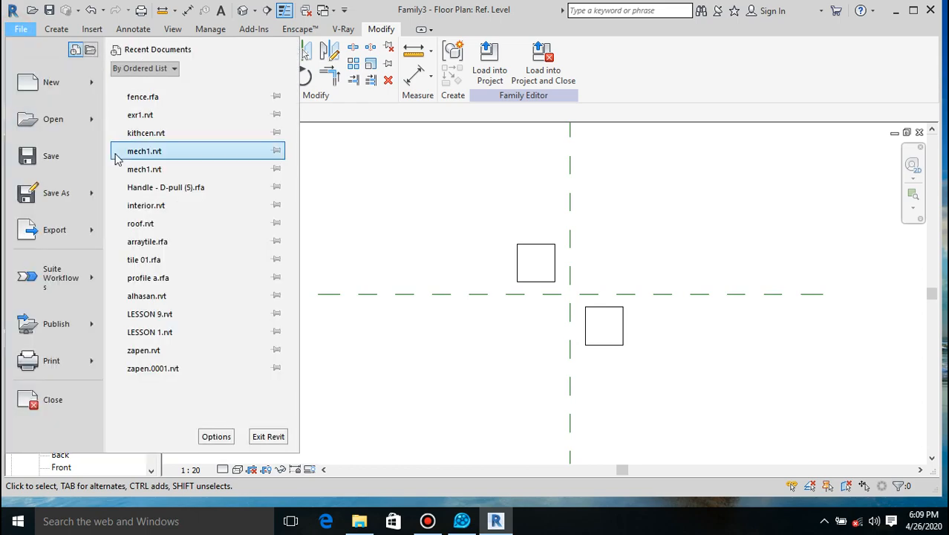
mouse_move(91, 90)
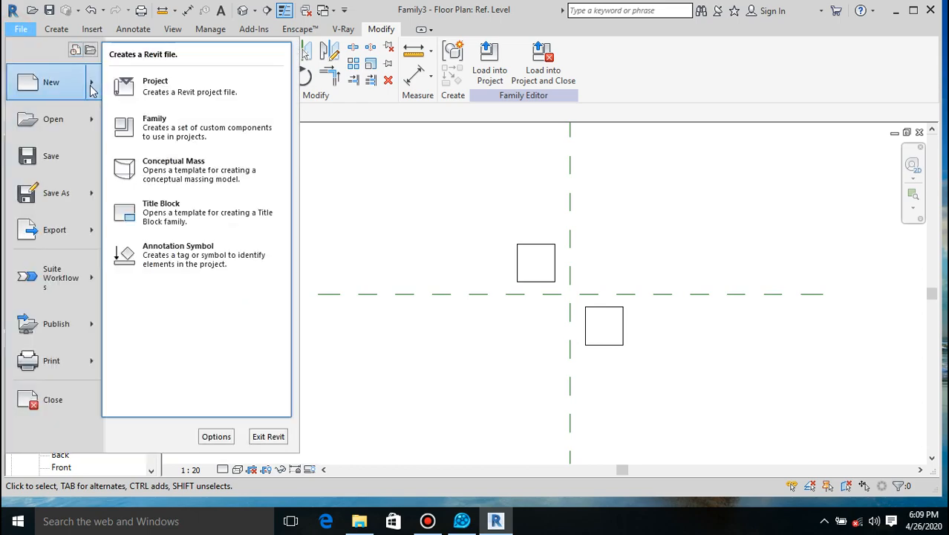
click(165, 133)
scroll(322, 245, down, 4)
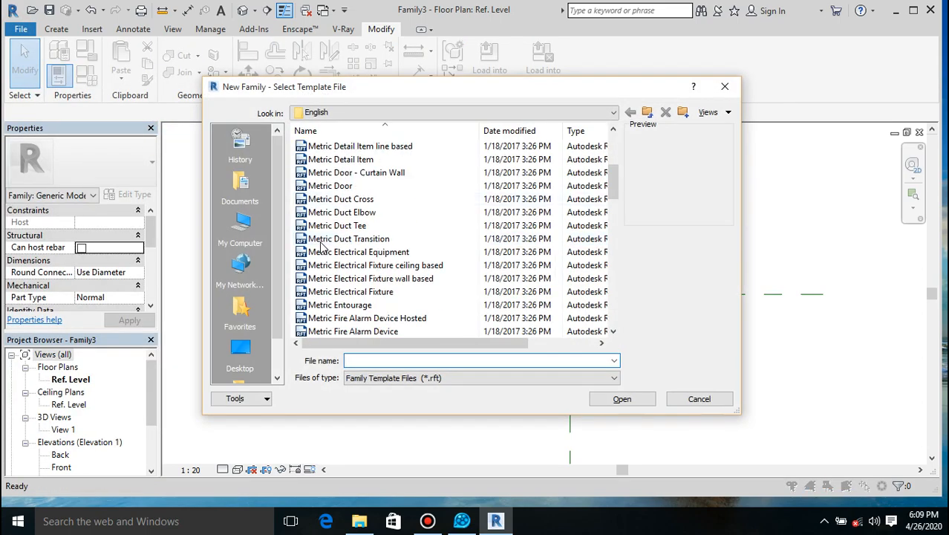
scroll(322, 245, down, 4)
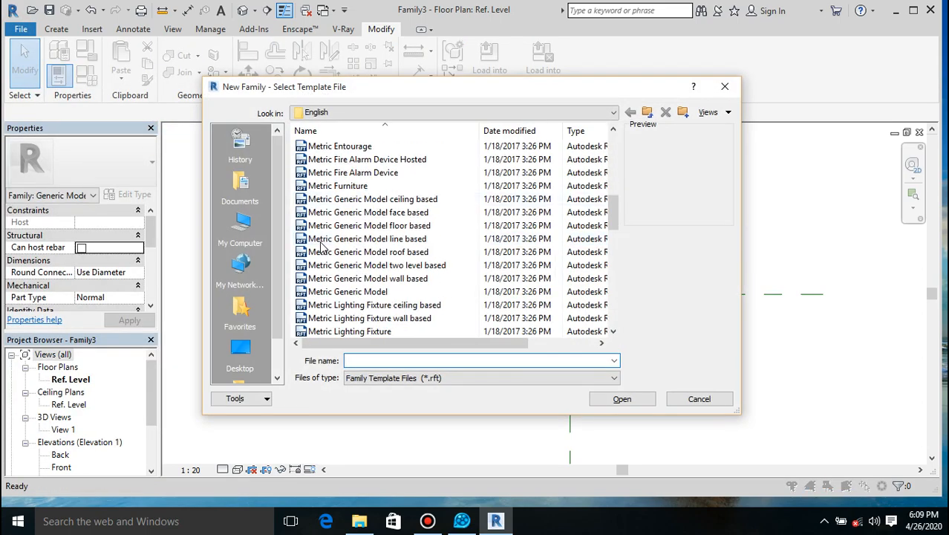
click(397, 239)
click(617, 399)
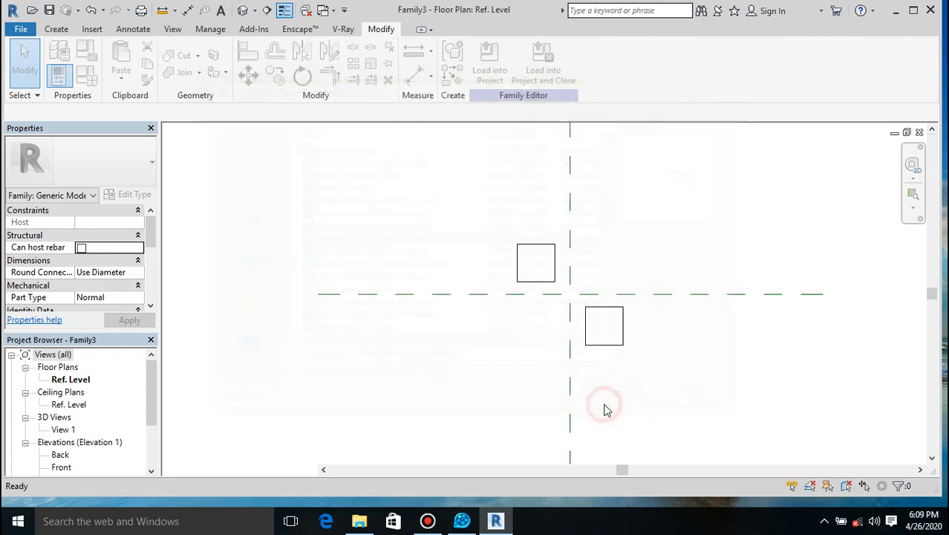
- Switch back to Family3 and open its Ref. Level floor plan
click(334, 12)
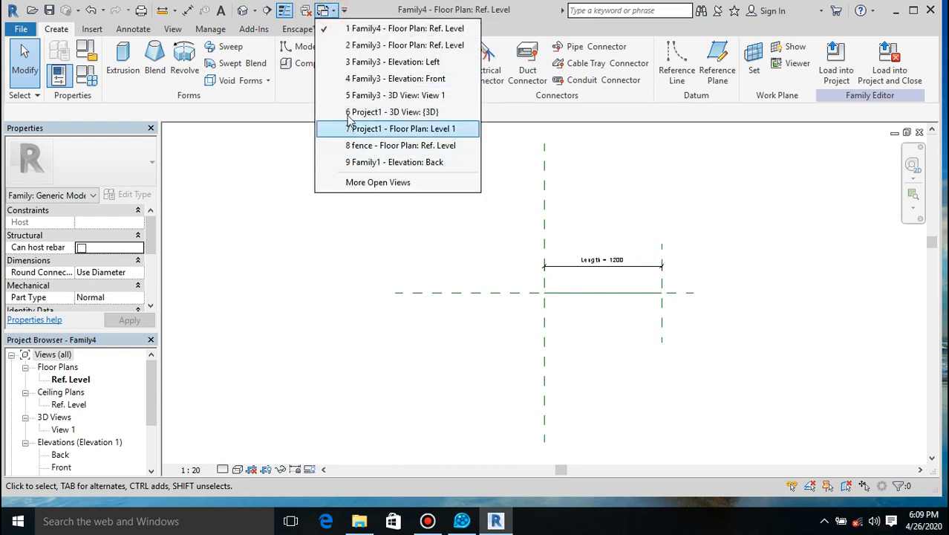
click(352, 63)
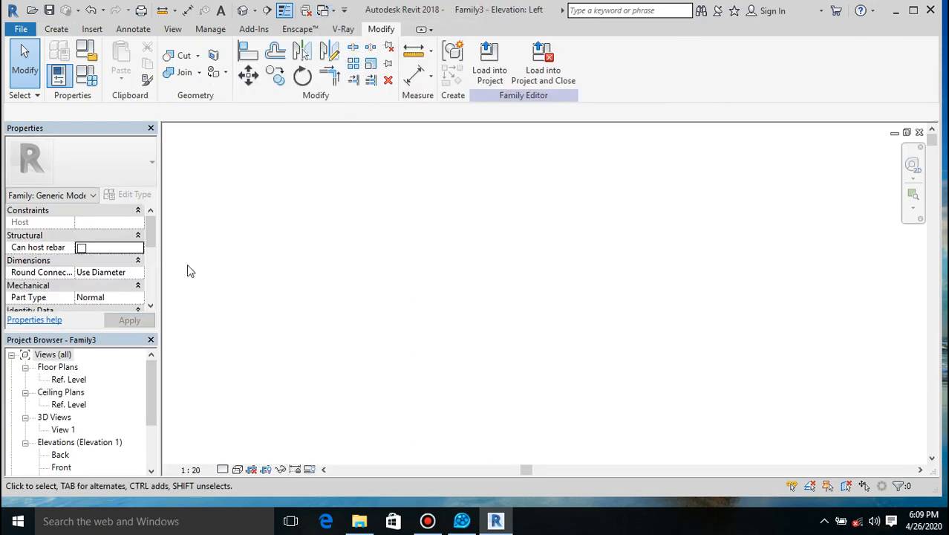
double_click(65, 380)
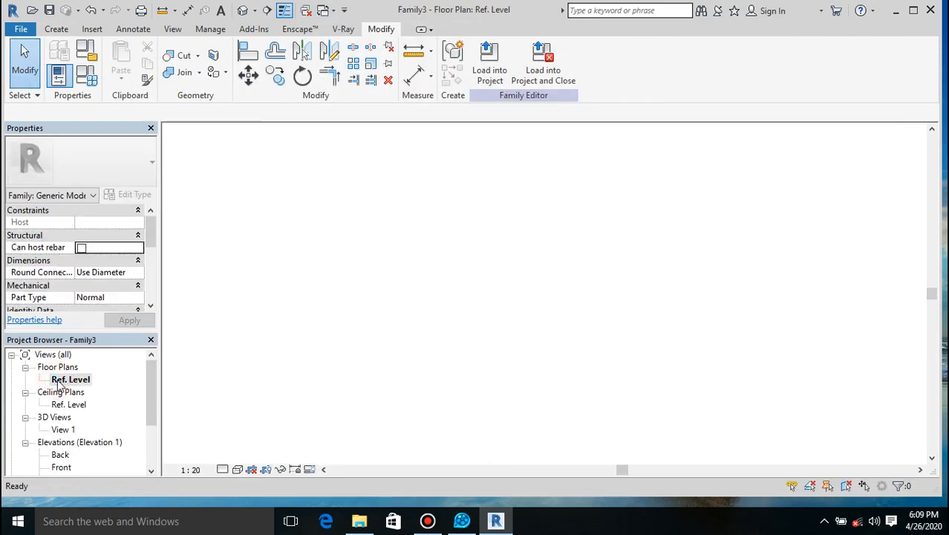
- Load Family3 into both Family4 and Project1, and exit component placement in Project1 without placing an instance
click(489, 63)
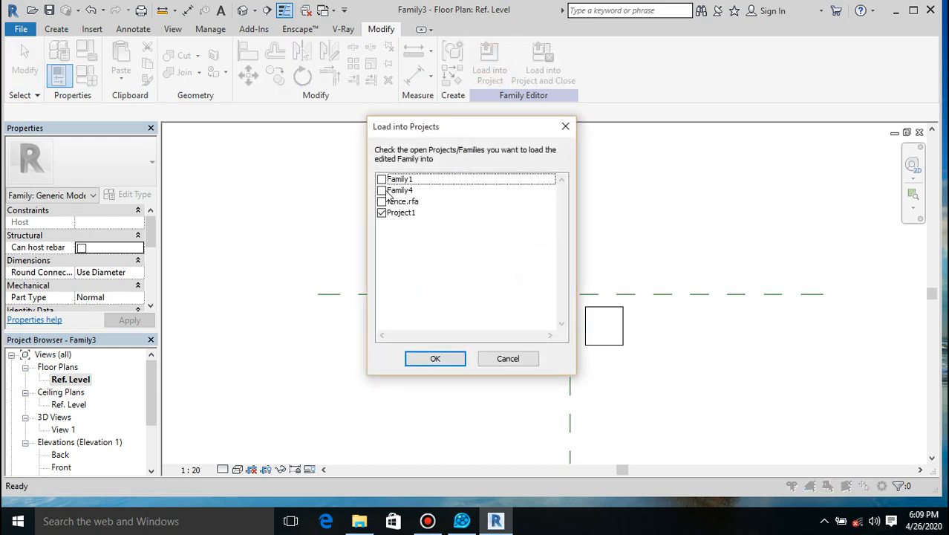
click(381, 191)
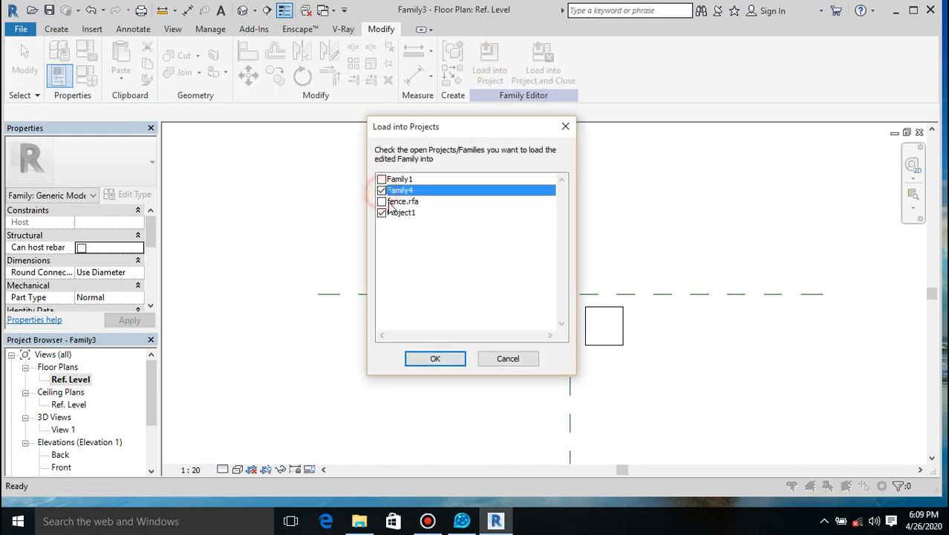
click(420, 360)
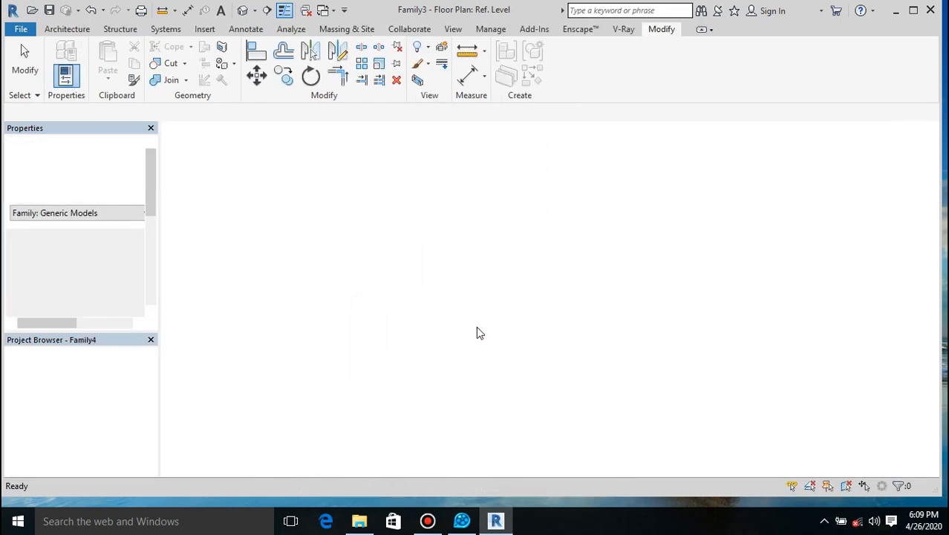
click(429, 253)
scroll(429, 252, down, 3)
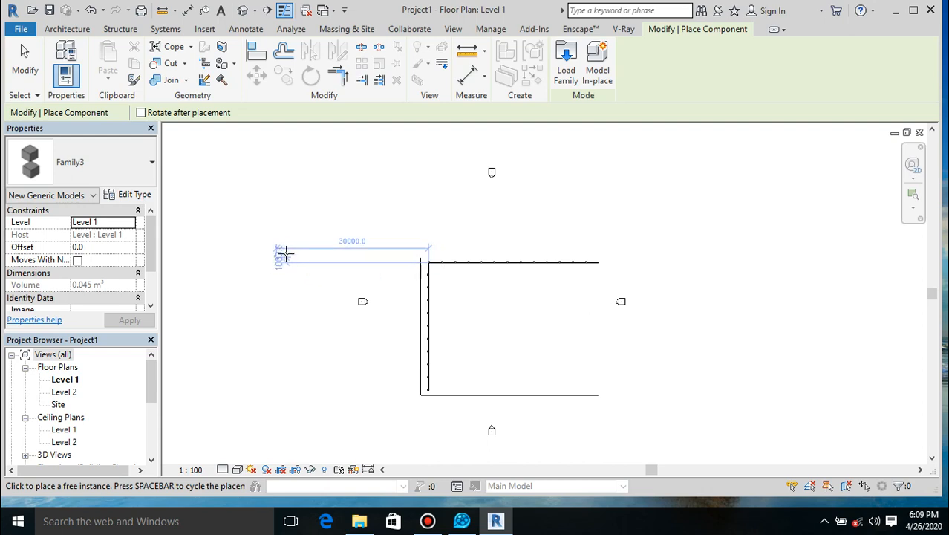
key(Escape)
key(Escape)
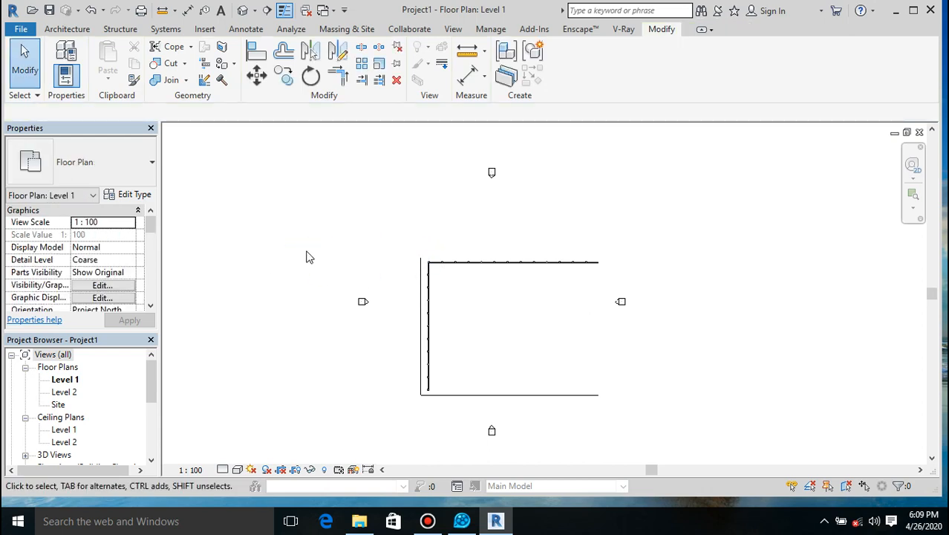
- Return to Family3 and open its Ref. Level floor plan
click(326, 11)
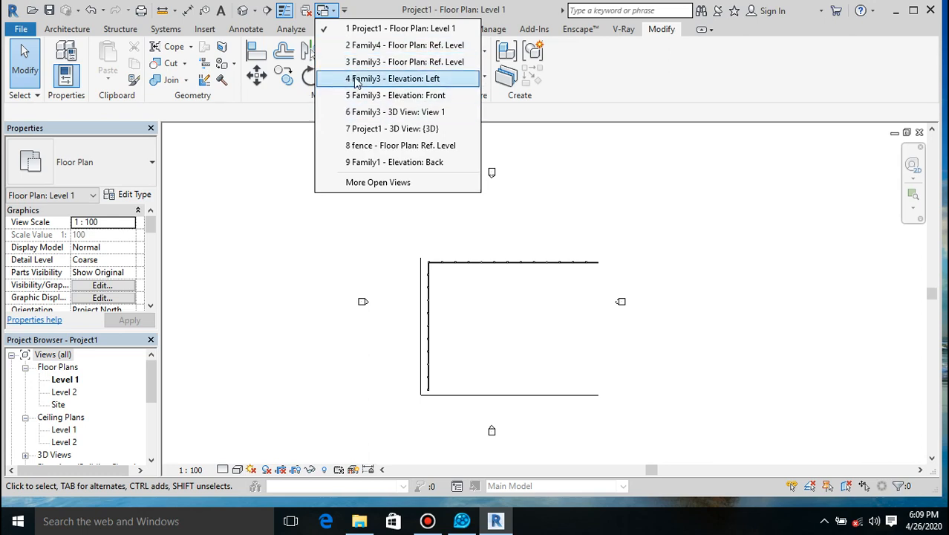
click(356, 82)
click(78, 380)
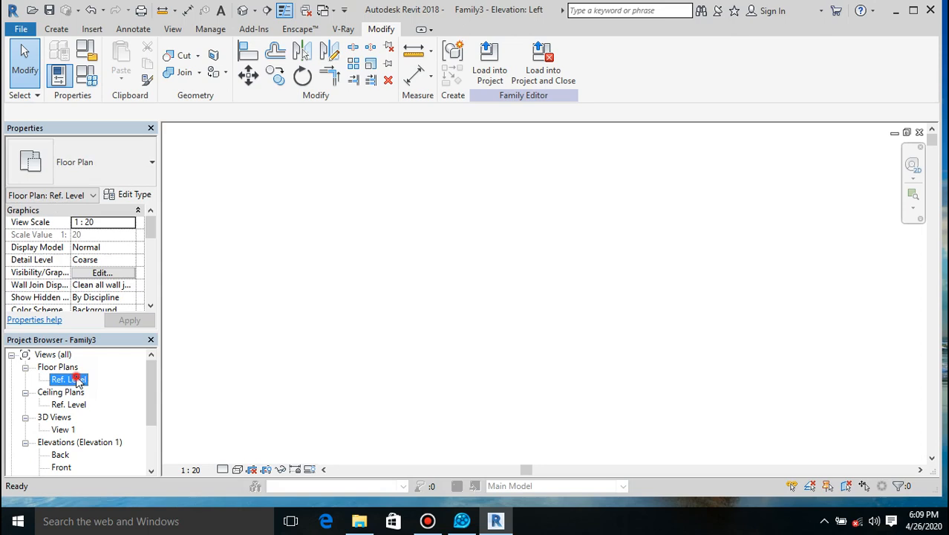
double_click(77, 380)
- Load Family3 into Family4 only, overwriting the existing version and its parameter values
click(489, 59)
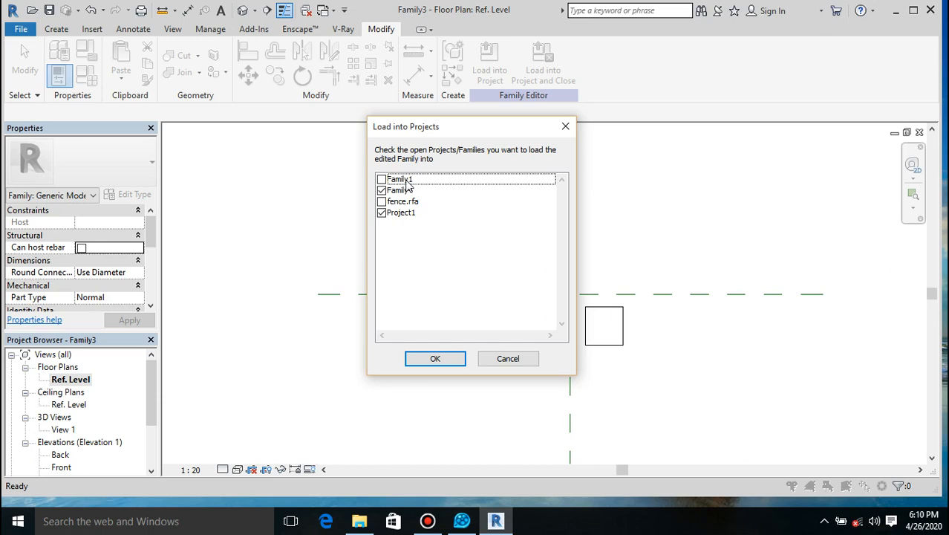
click(382, 179)
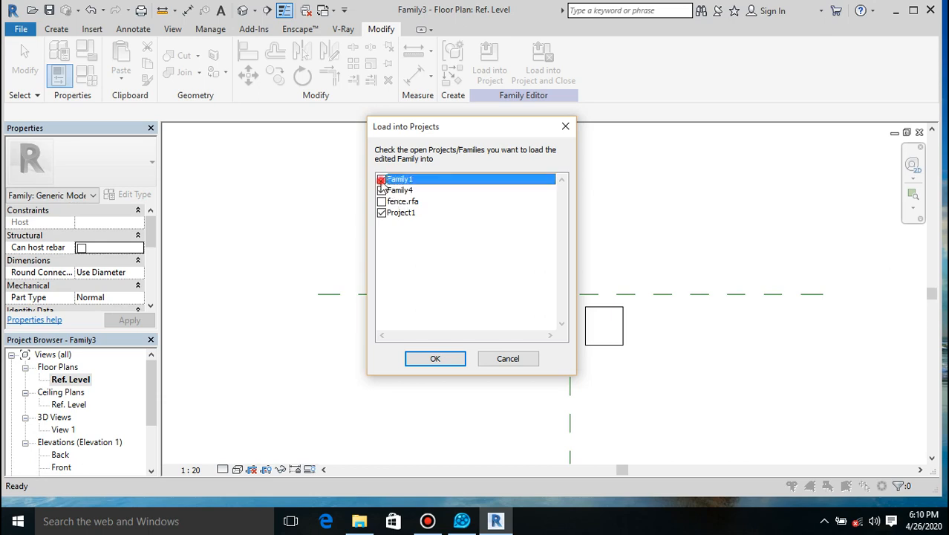
click(382, 190)
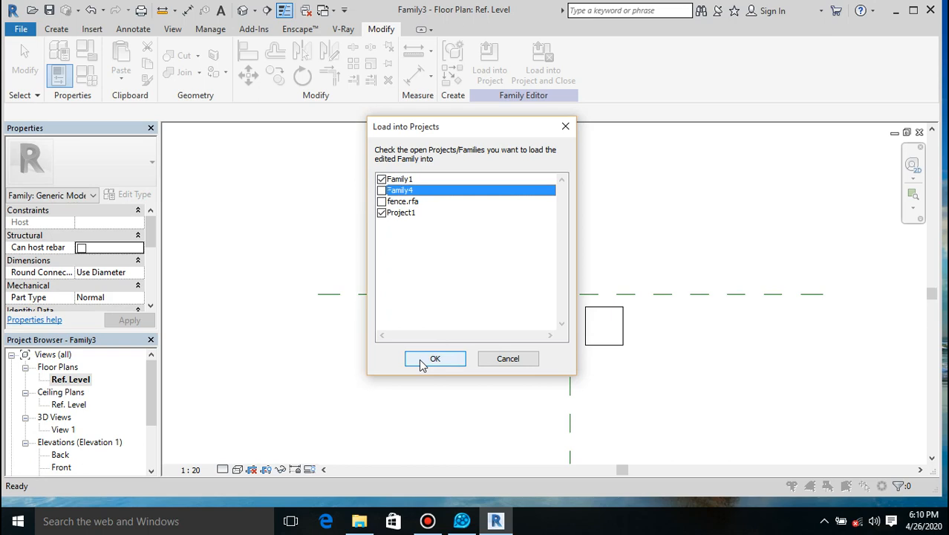
click(381, 212)
click(381, 179)
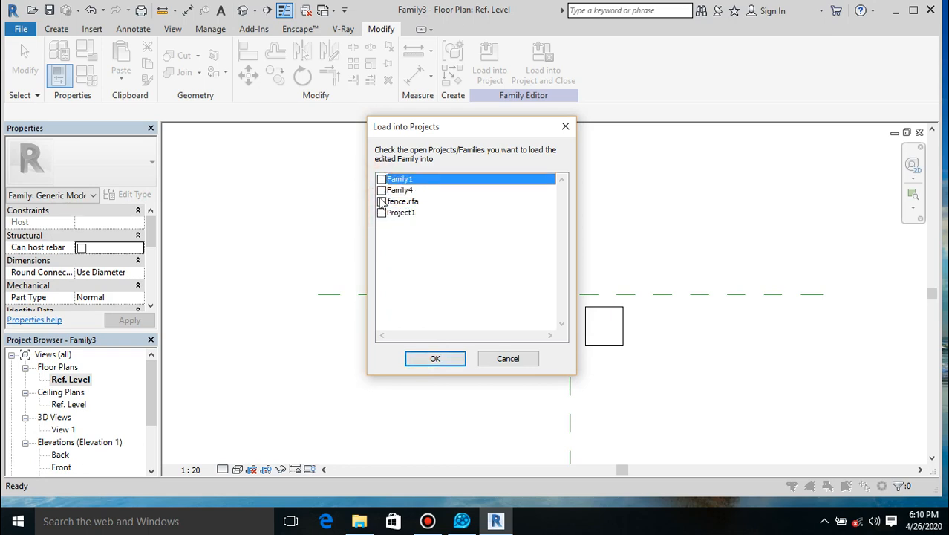
click(381, 190)
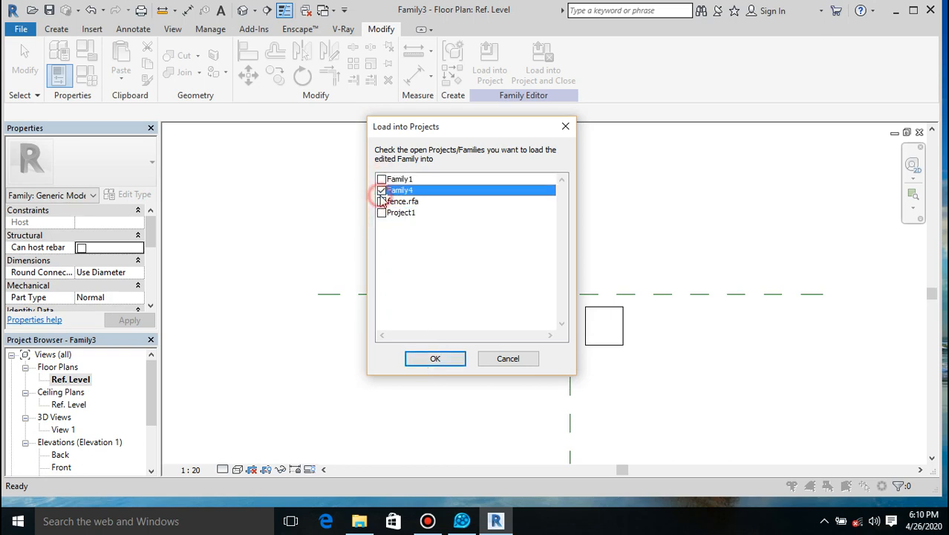
click(430, 358)
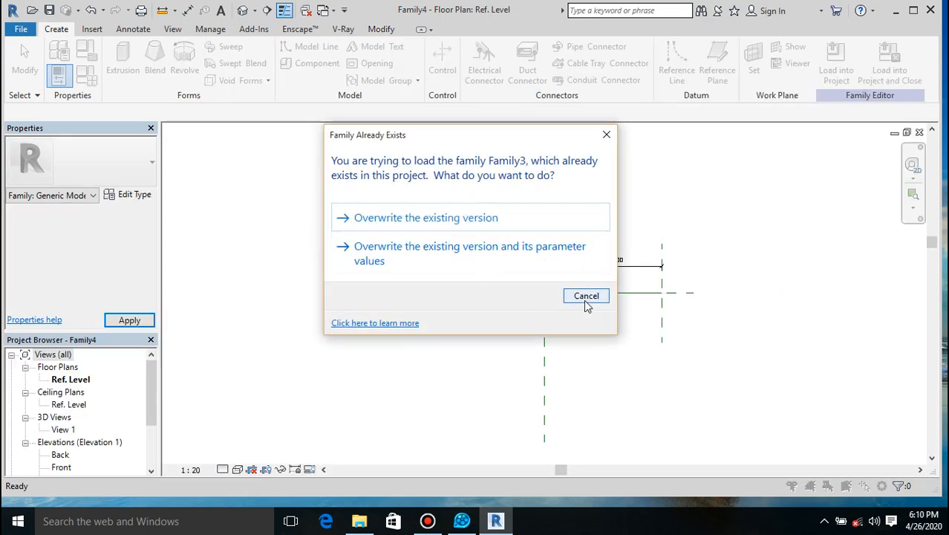
click(459, 249)
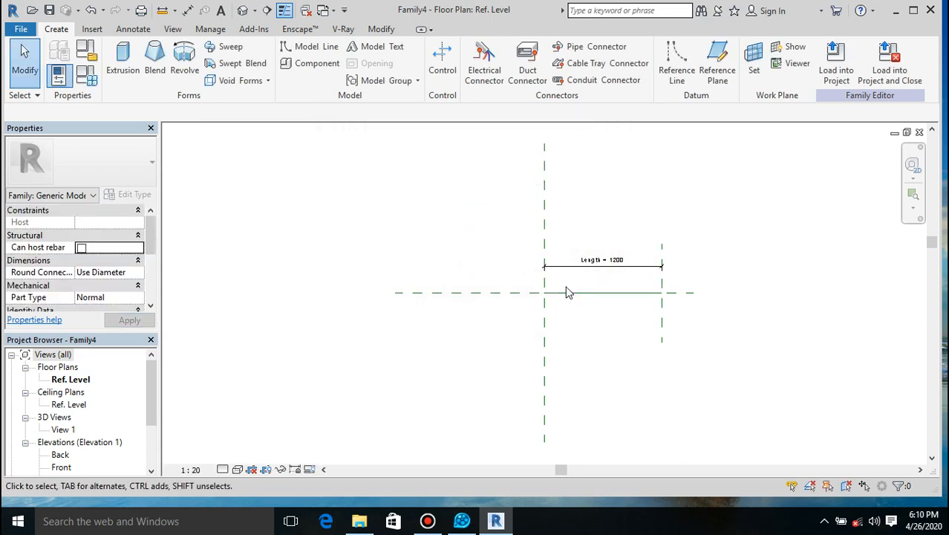
scroll(566, 292, up, 3)
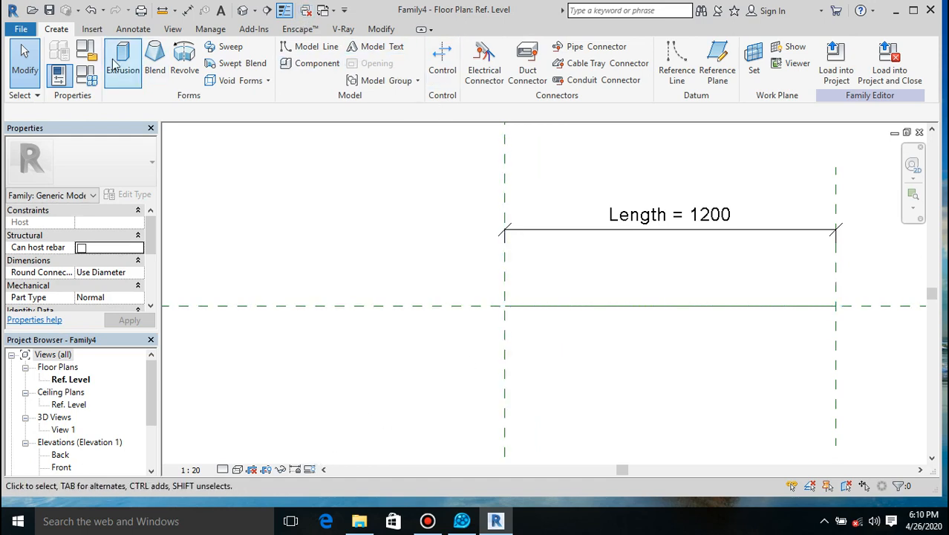
click(93, 31)
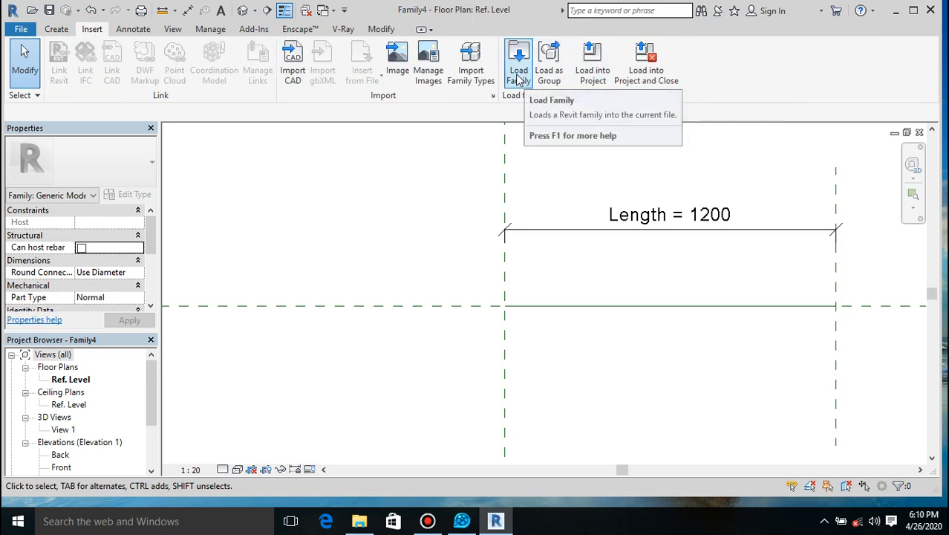
click(135, 31)
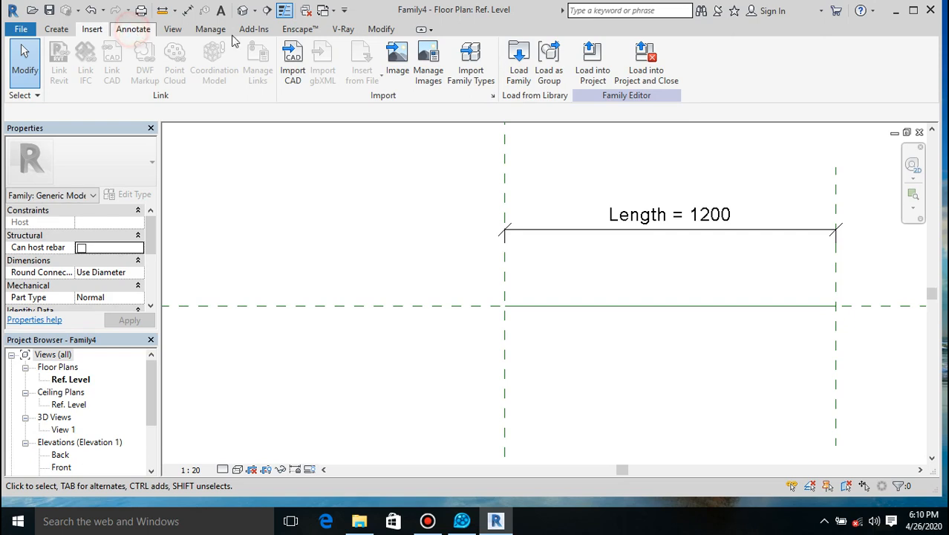
- From Family3's Ref. Level plan, load the family into Family1 only and exit component placement without placing it
click(333, 11)
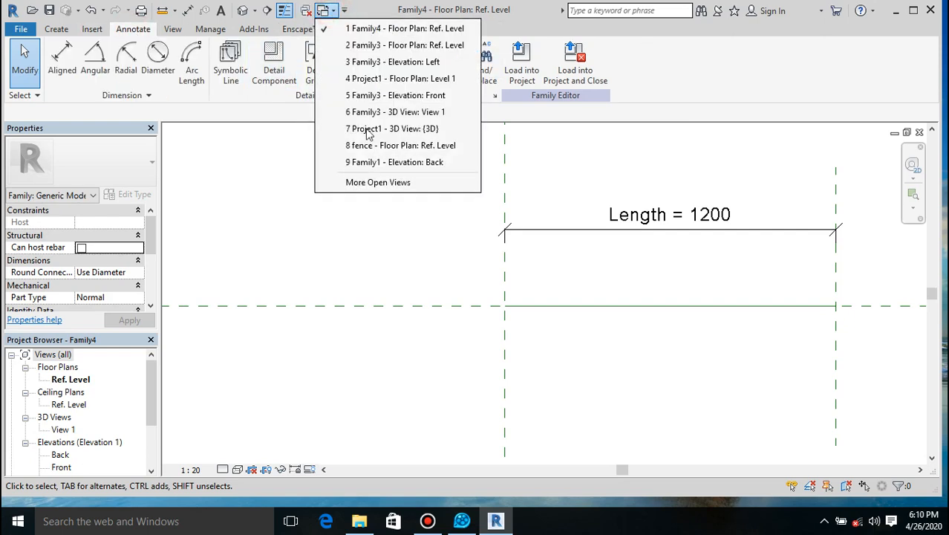
click(364, 47)
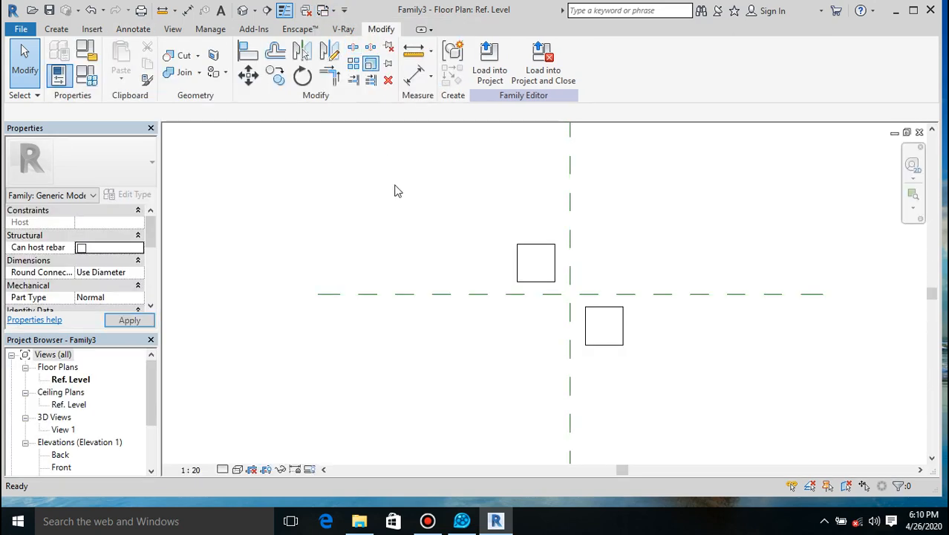
click(481, 74)
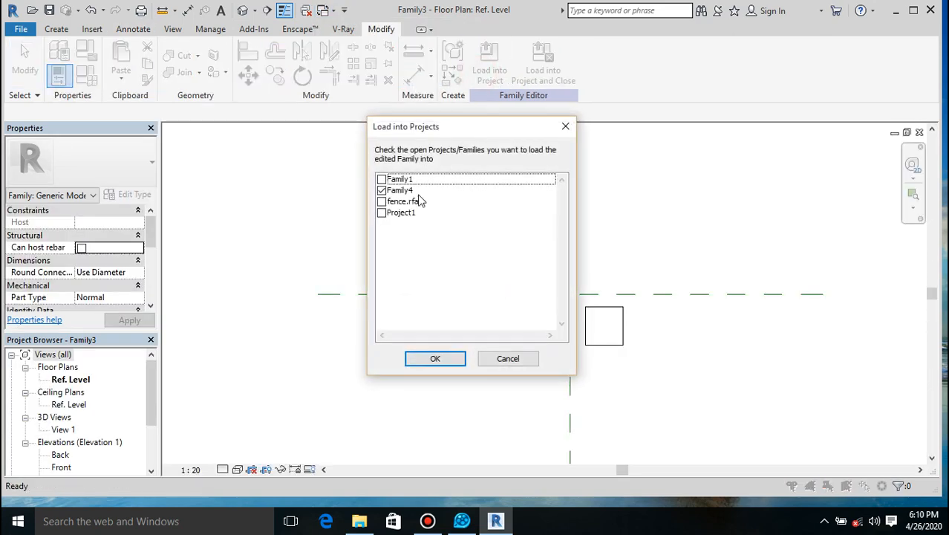
click(381, 179)
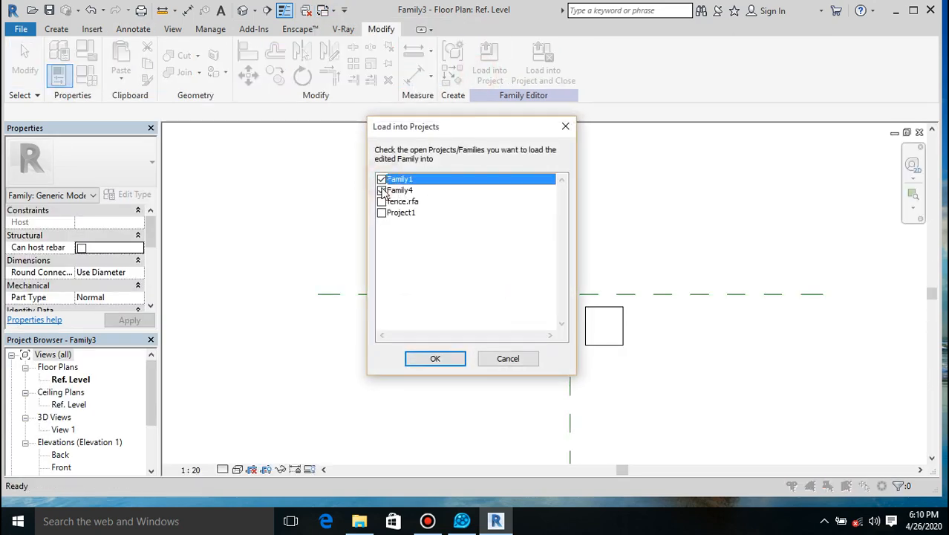
click(381, 190)
click(435, 359)
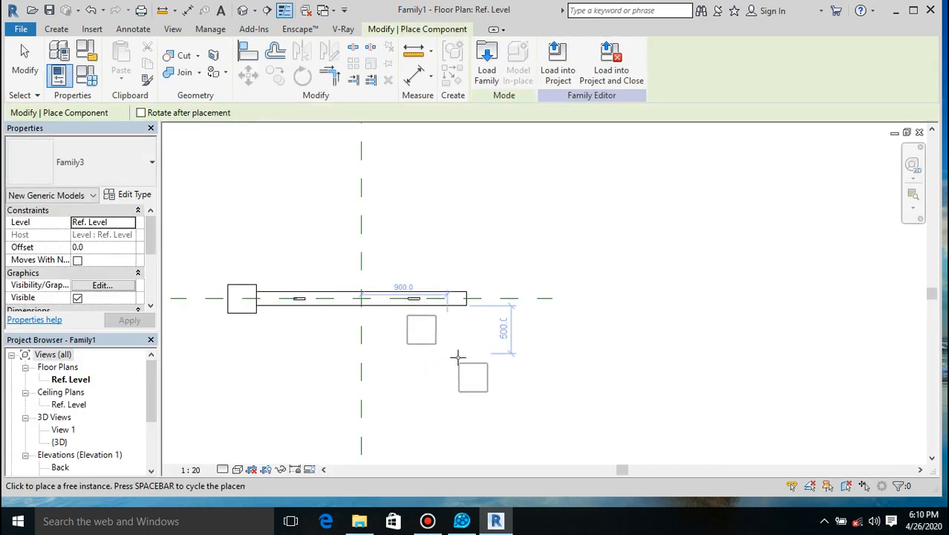
key(Escape)
key(Escape)
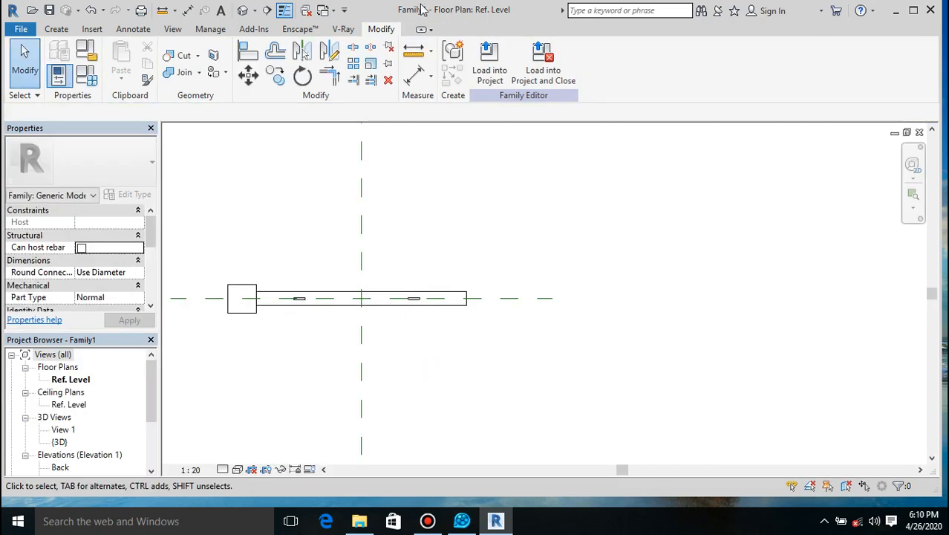
- From Family3's Ref. Level plan, load the family into Family4 only again, overwriting the existing version
click(327, 11)
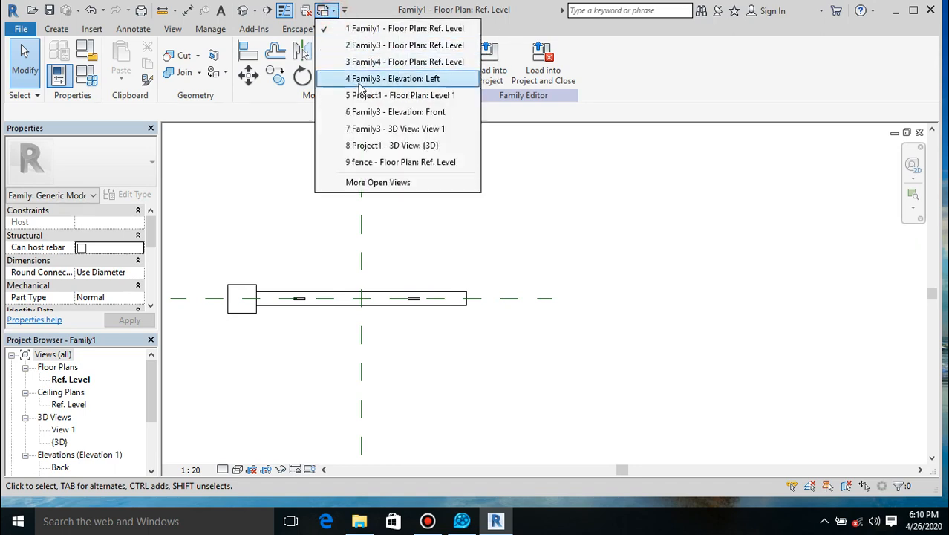
click(354, 45)
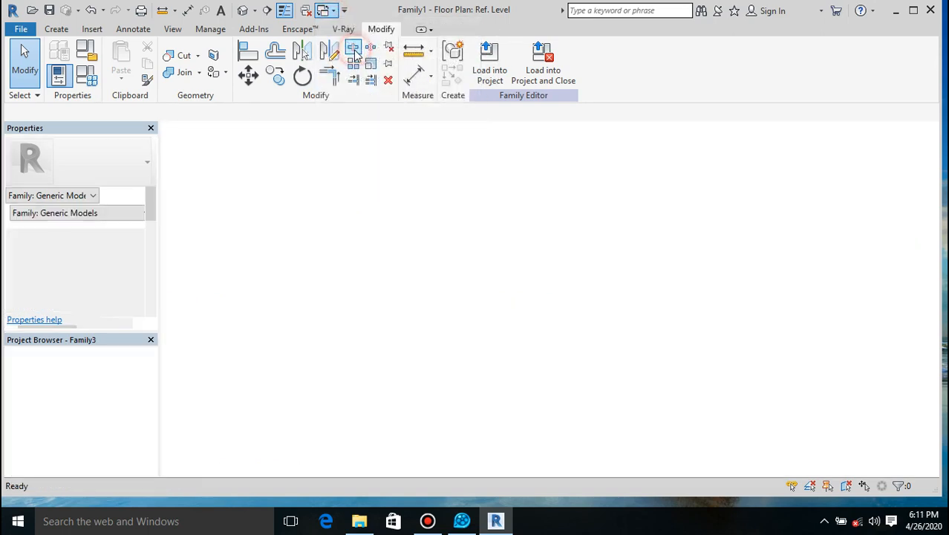
click(490, 65)
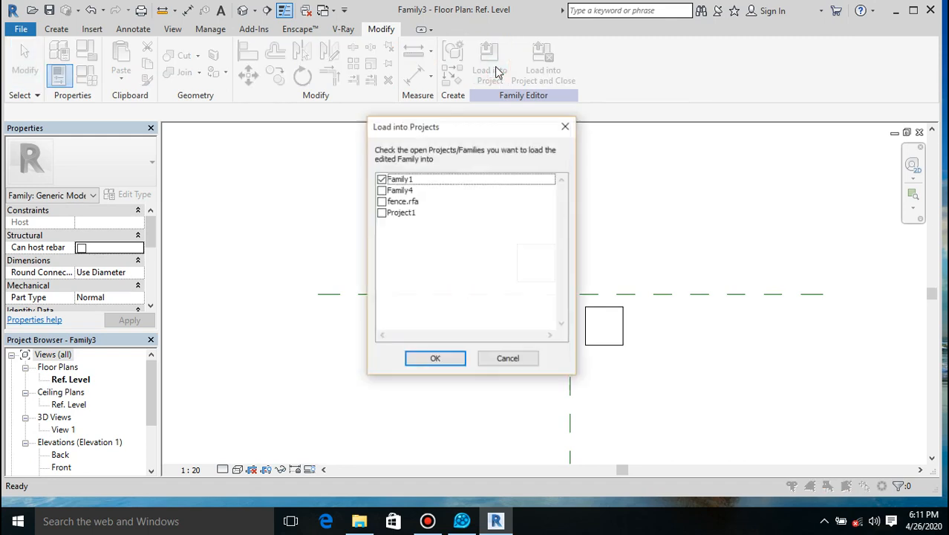
click(381, 191)
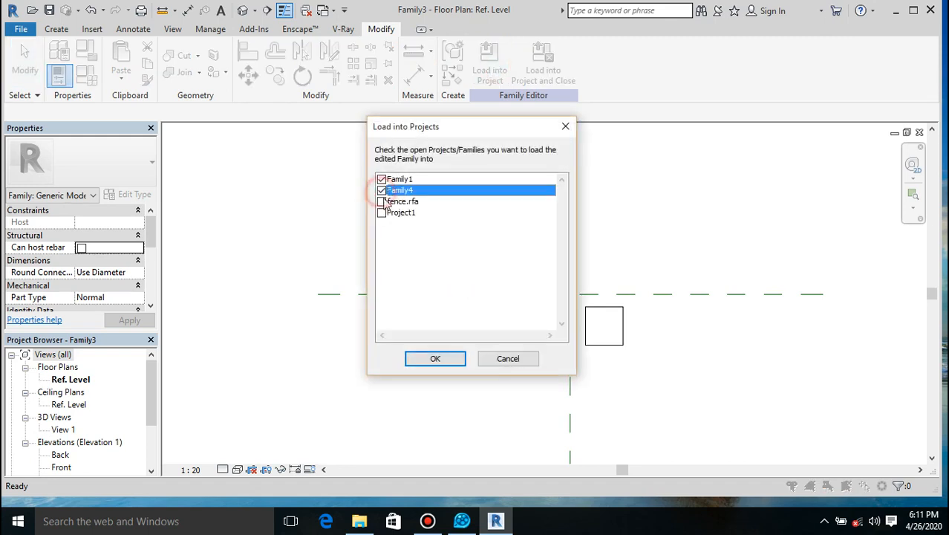
click(381, 179)
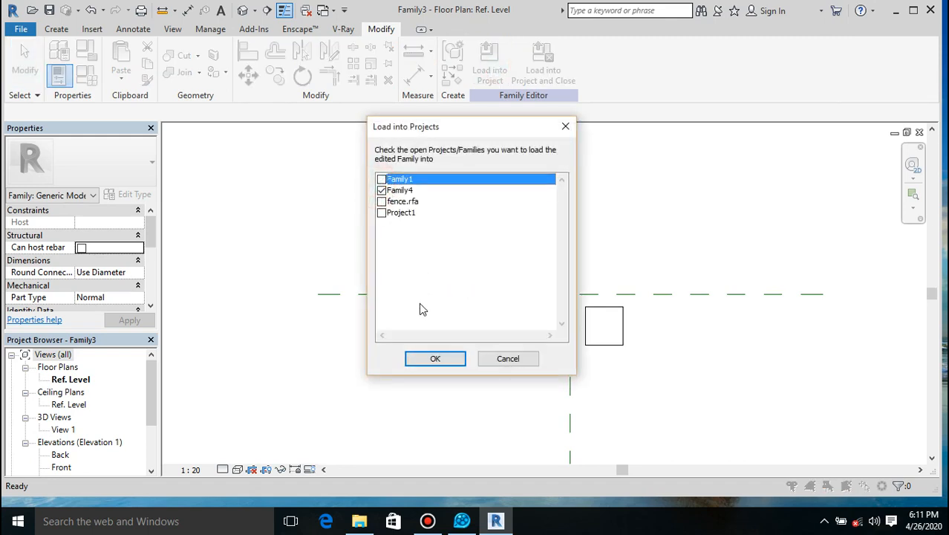
click(428, 361)
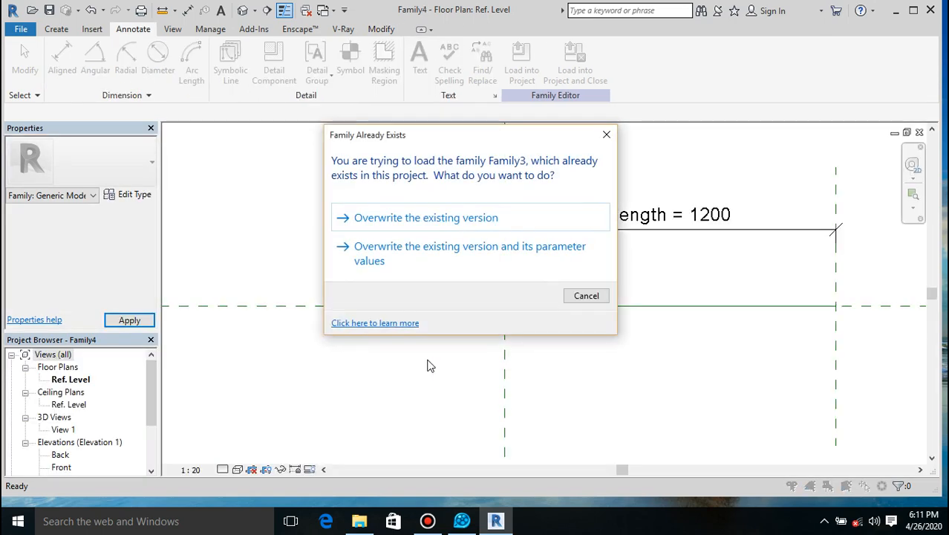
click(435, 216)
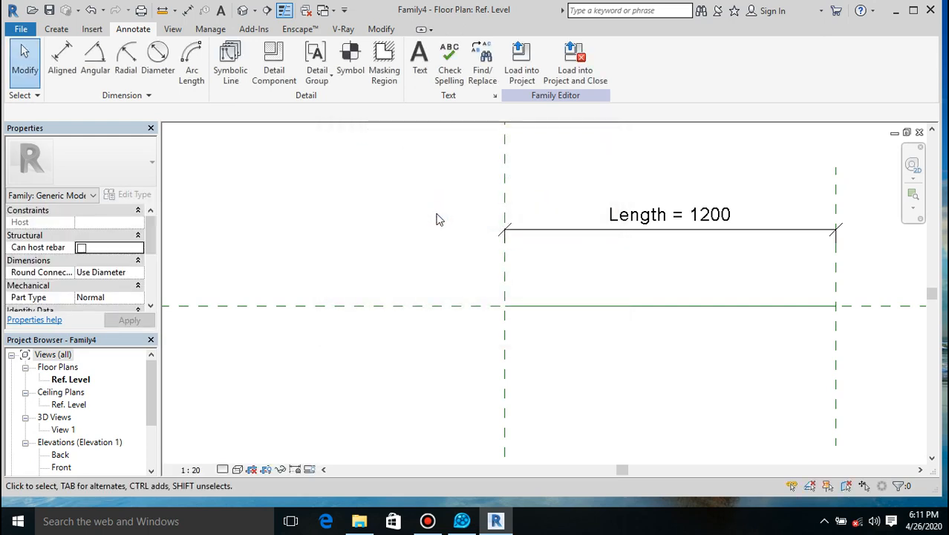
click(386, 30)
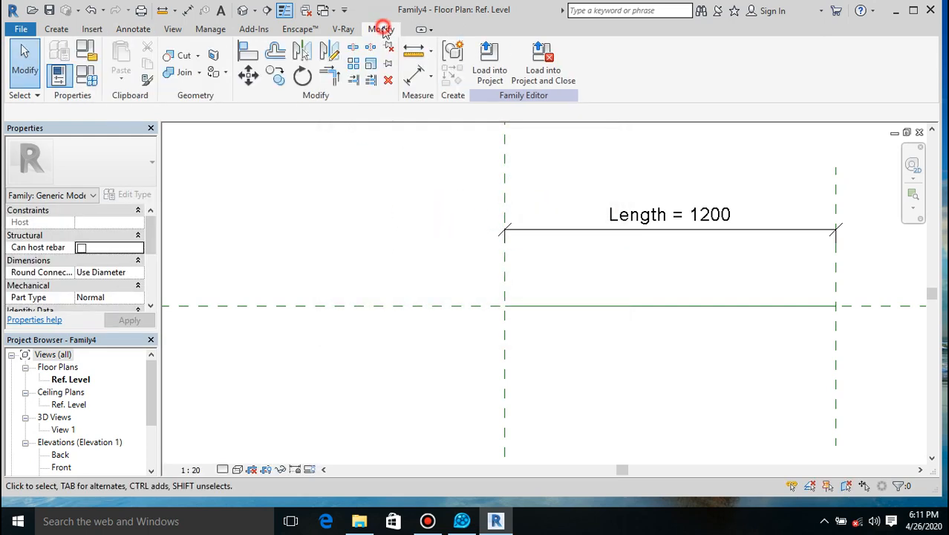
click(358, 30)
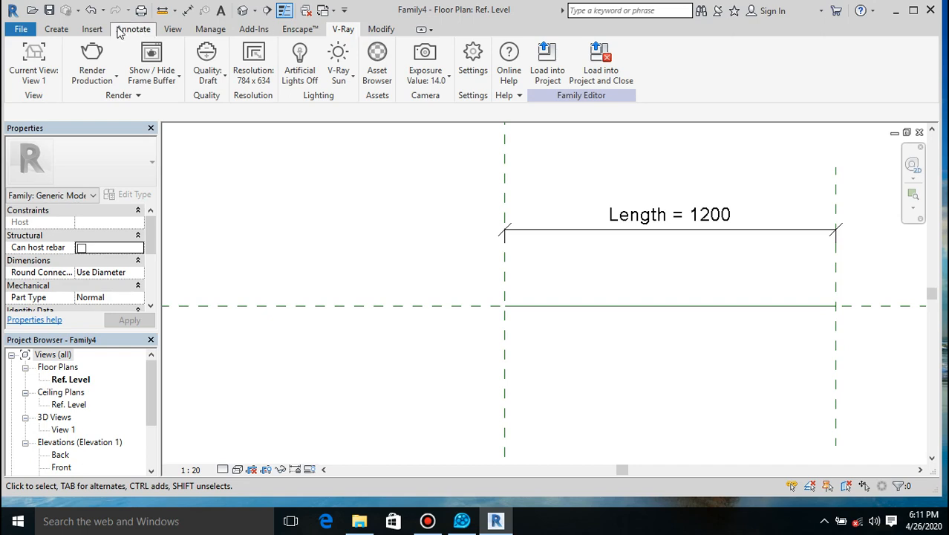
click(62, 30)
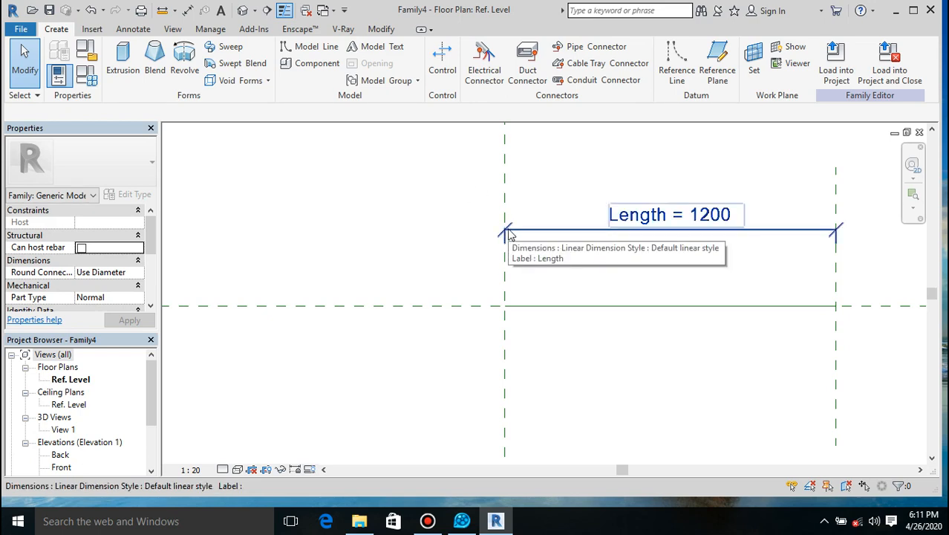
- Switch from Family4 to the Ref. Level floor plan of Family3
click(332, 12)
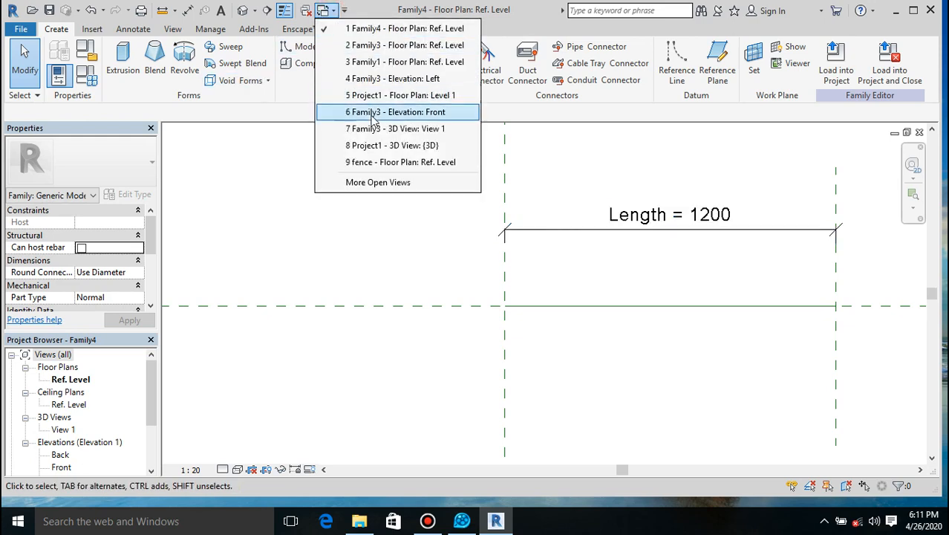
click(359, 46)
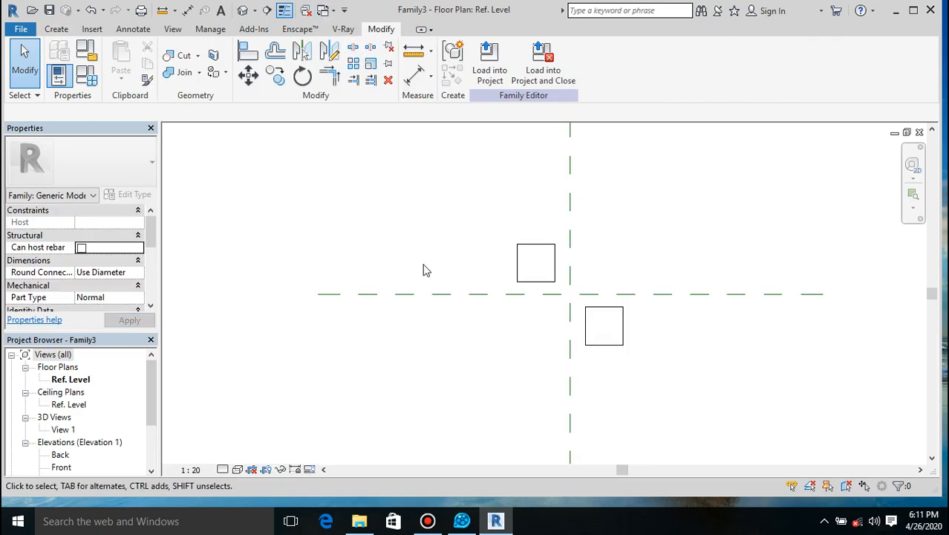
- Load Family3 into Family1 only, overwriting the existing version, and close Family1's Ref. Level floor plan
click(489, 66)
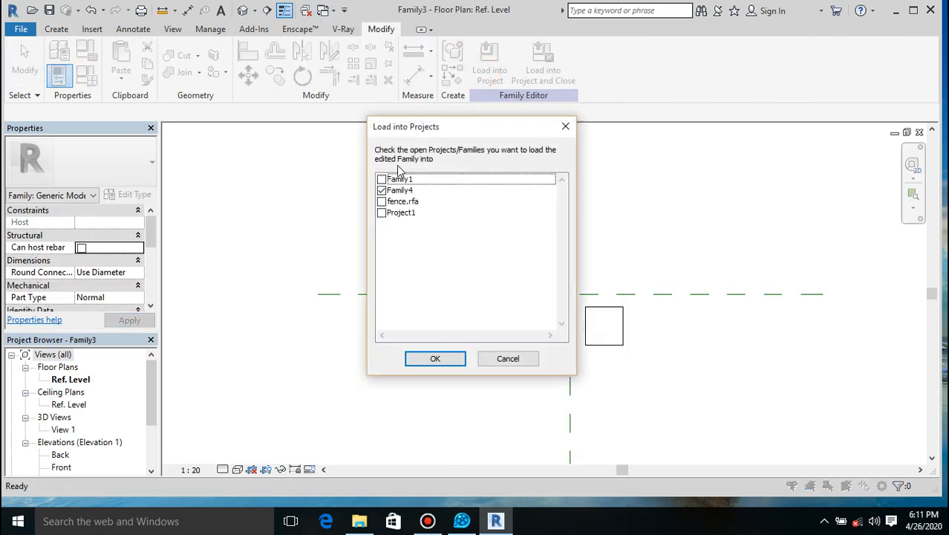
click(389, 181)
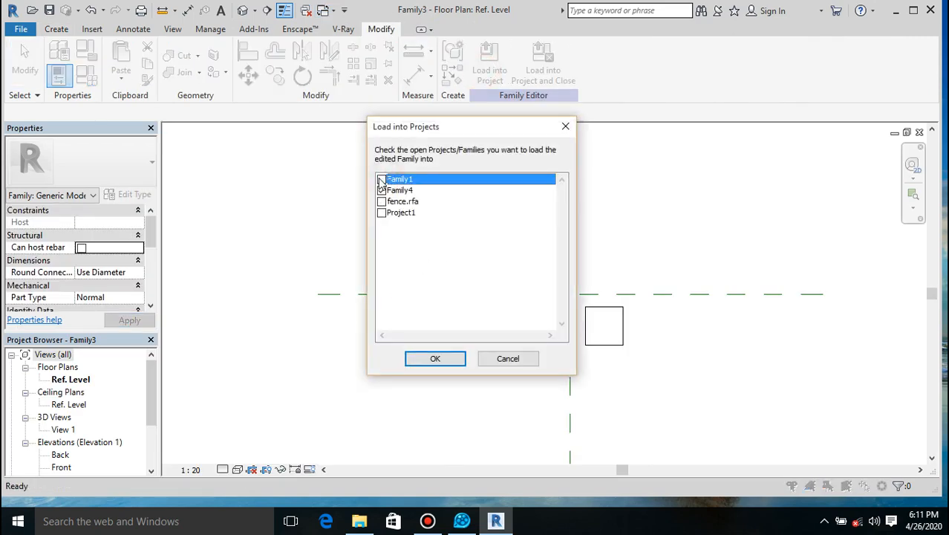
click(381, 190)
click(438, 359)
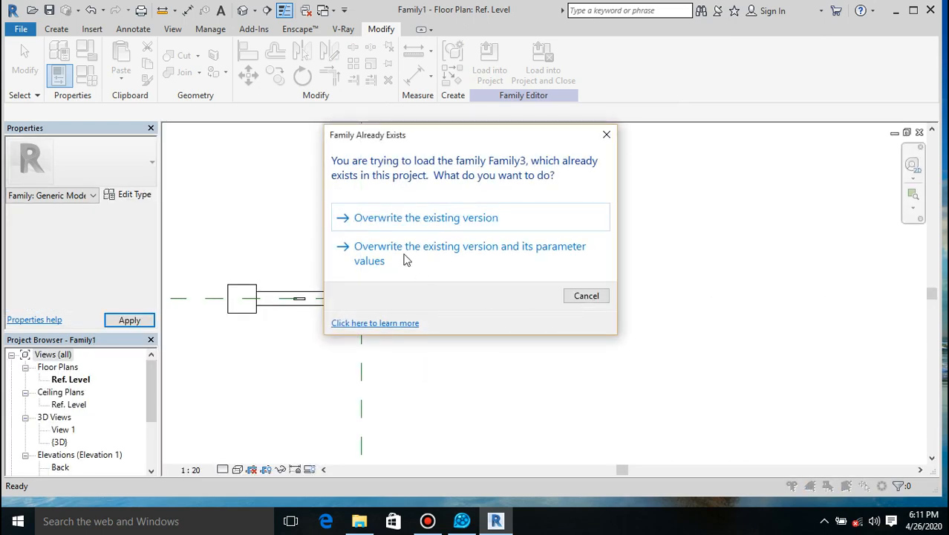
click(399, 218)
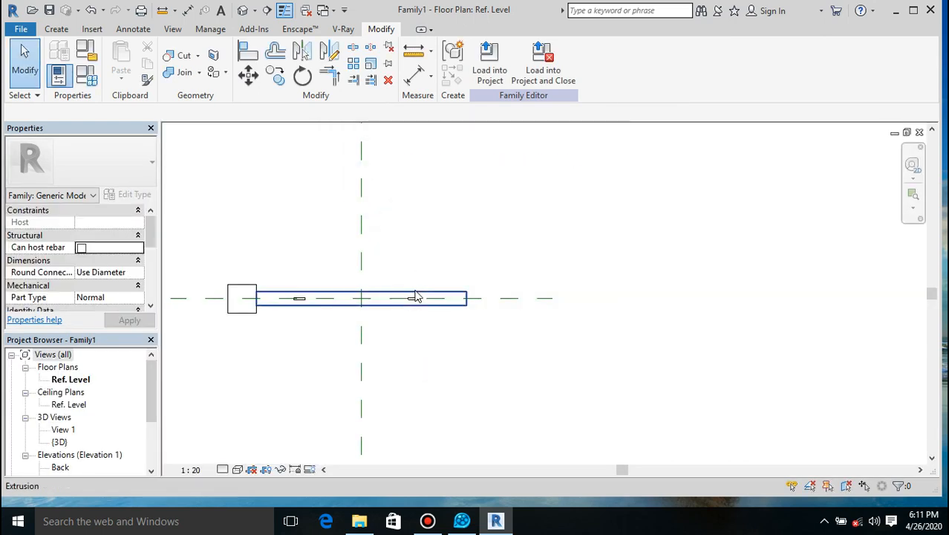
scroll(443, 295, down, 2)
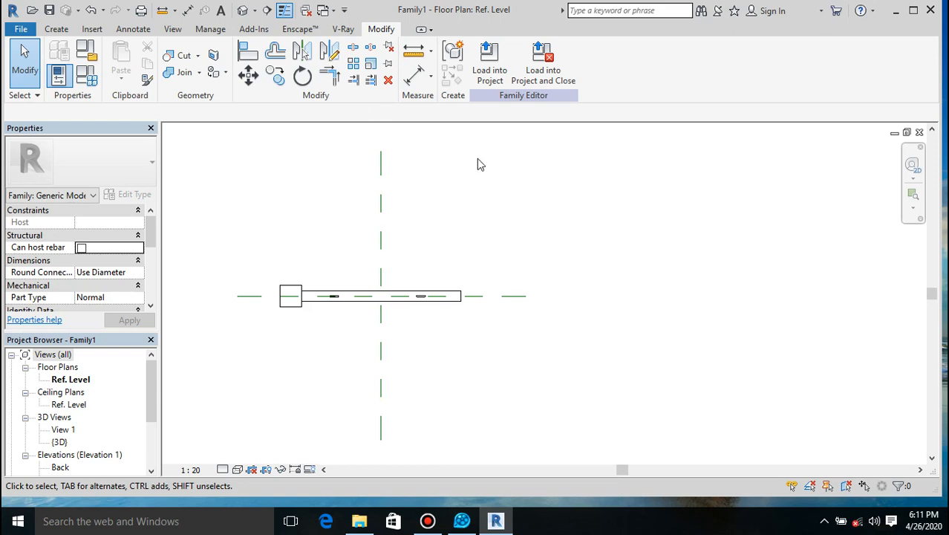
click(920, 132)
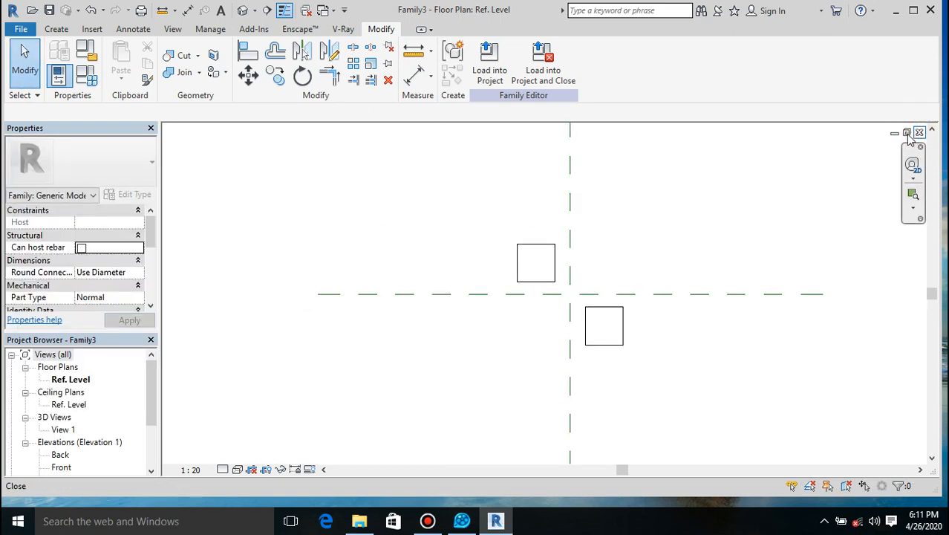
- Open Family3's View 1 and Family1's Back elevation, and close both views to return to Family3's Ref. Level plan
click(333, 11)
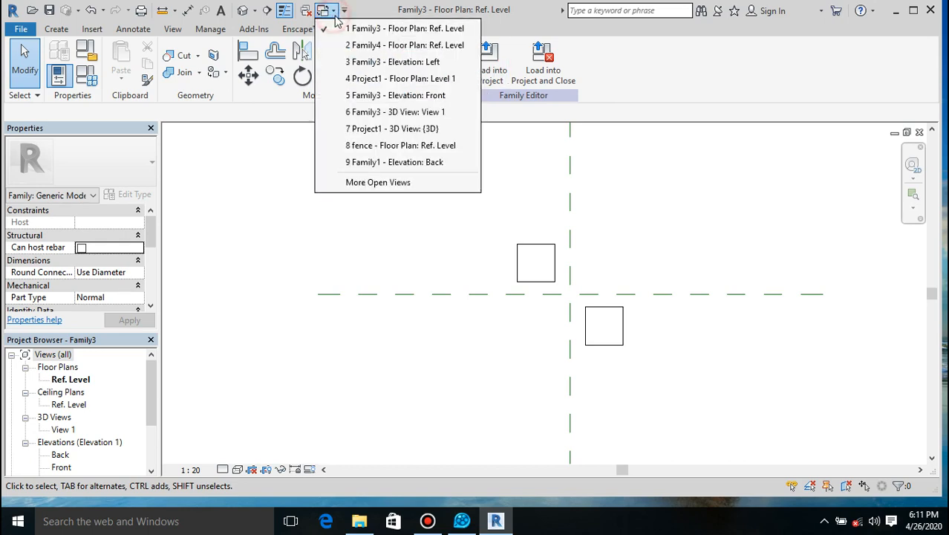
click(443, 112)
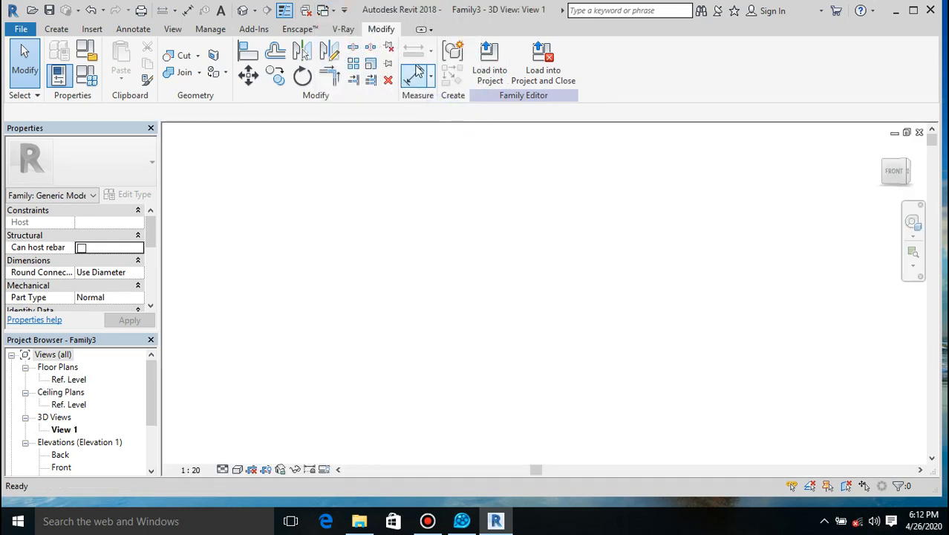
click(332, 11)
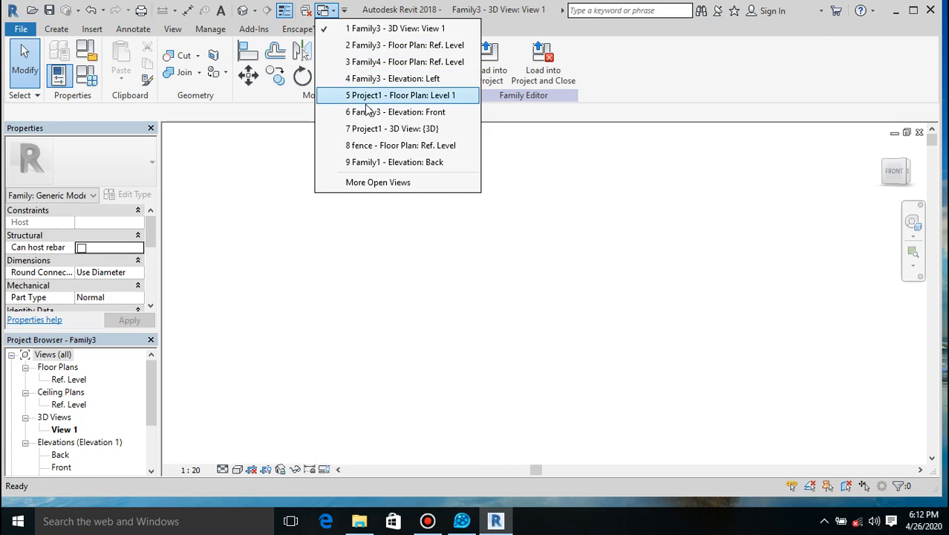
click(381, 162)
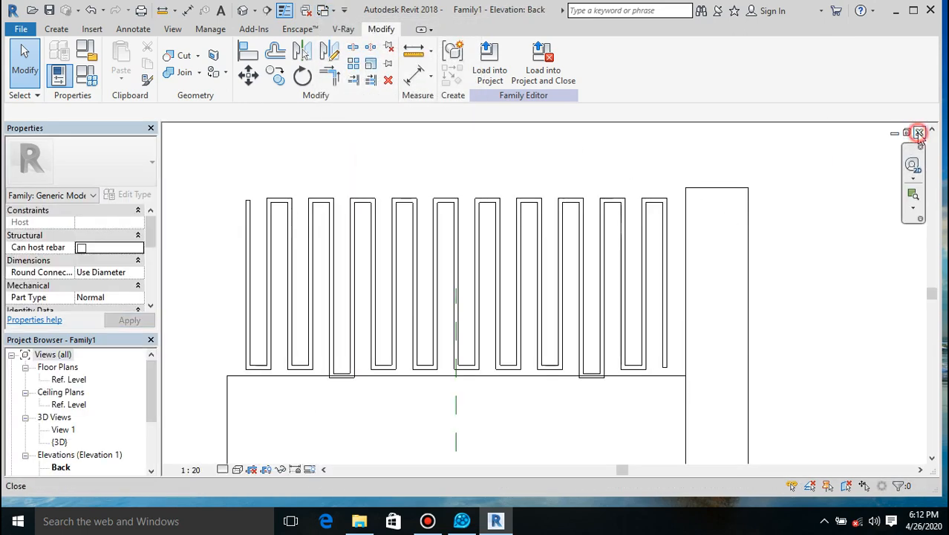
click(919, 132)
click(919, 132)
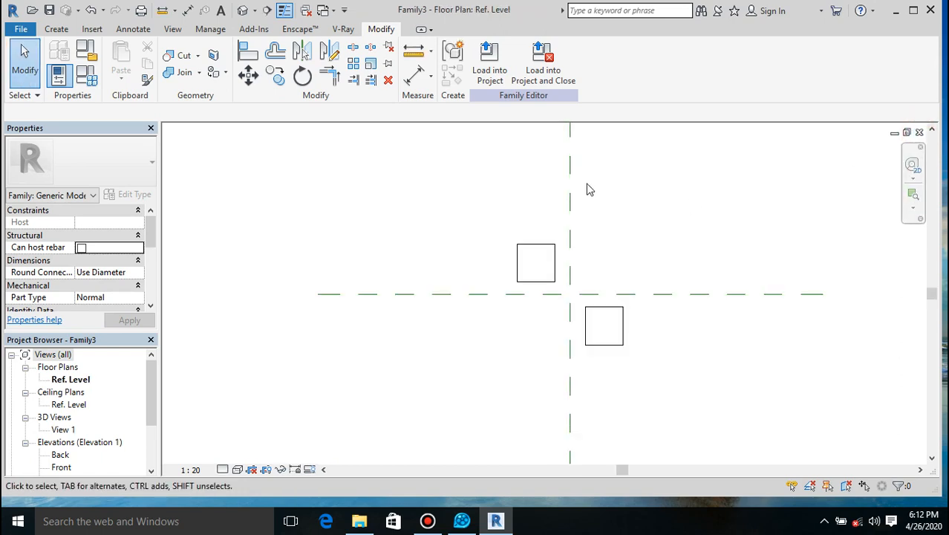
- Load Family3 into both Family1 and Family4, and inspect Family4's Ref. Level plan
click(490, 67)
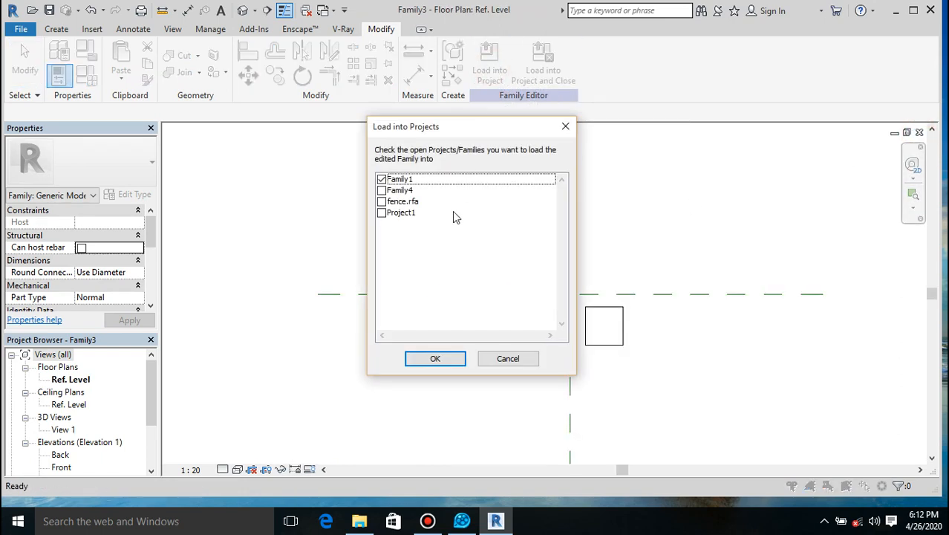
click(383, 191)
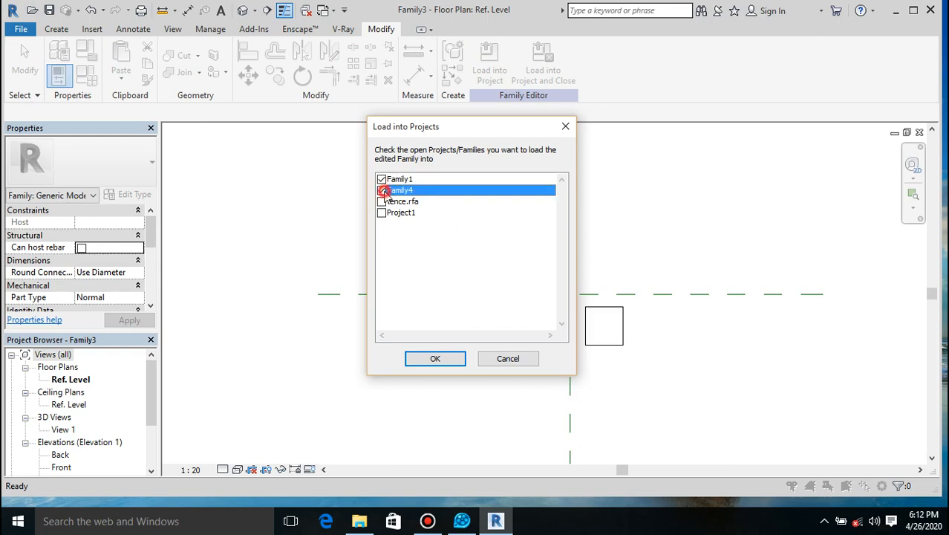
click(433, 358)
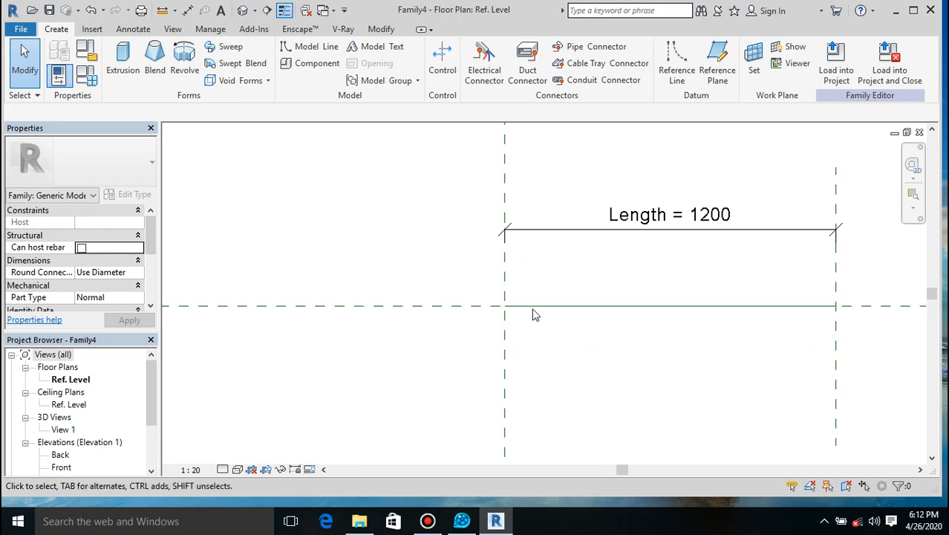
scroll(430, 267, down, 10)
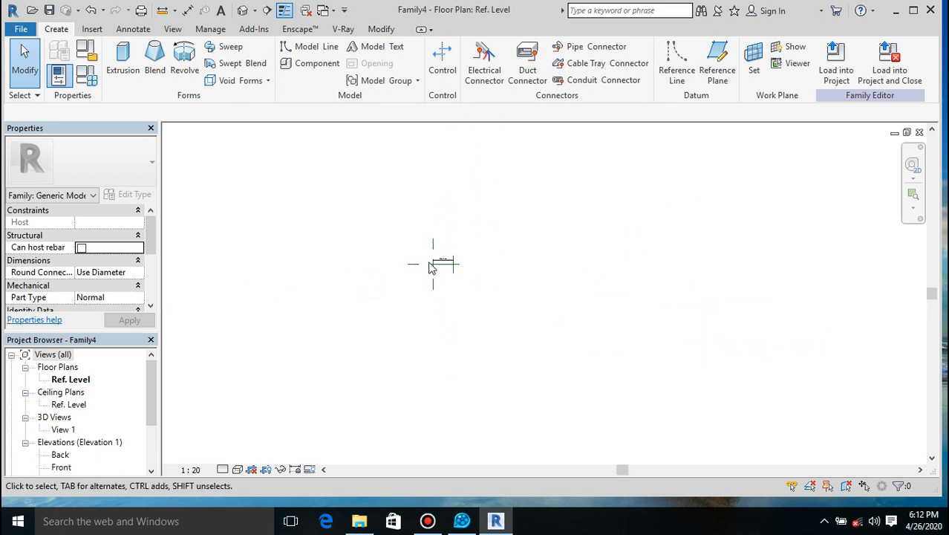
scroll(430, 267, up, 7)
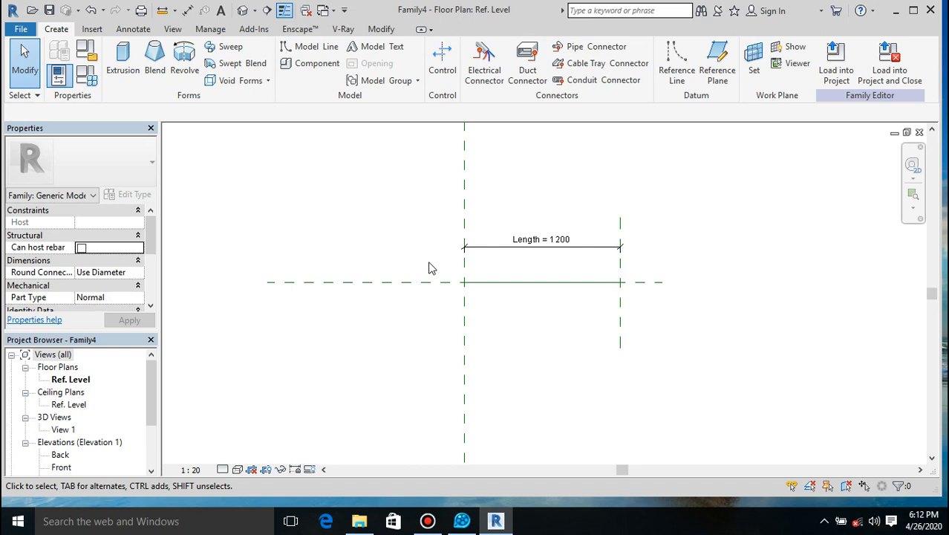
- Close Family4 and Family3 without saving changes, along with Family1's Front elevation and Project1's Level 1 plan
click(919, 132)
click(514, 261)
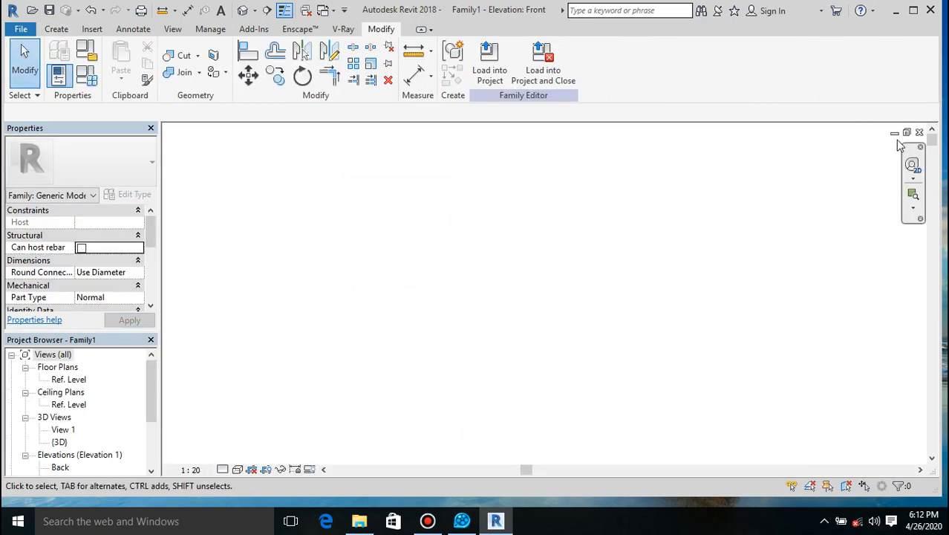
click(919, 132)
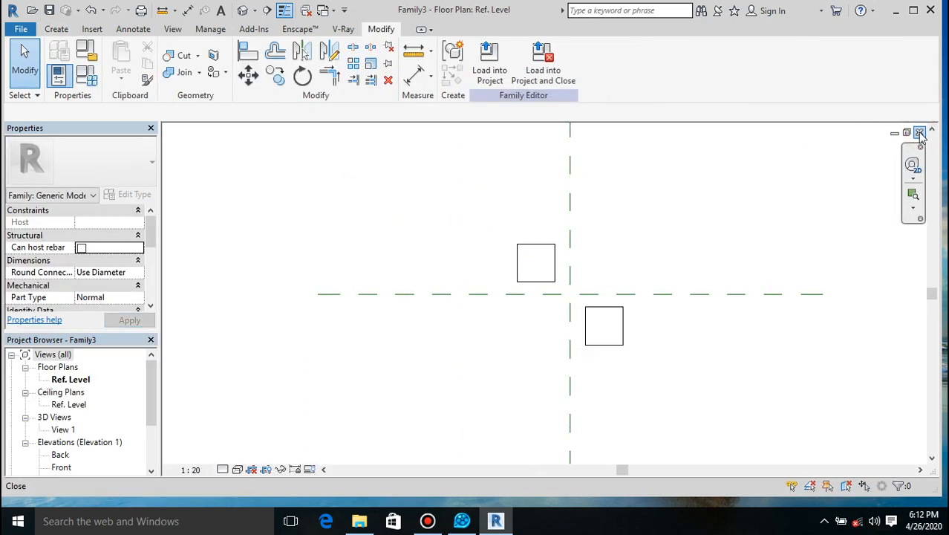
click(919, 132)
click(920, 132)
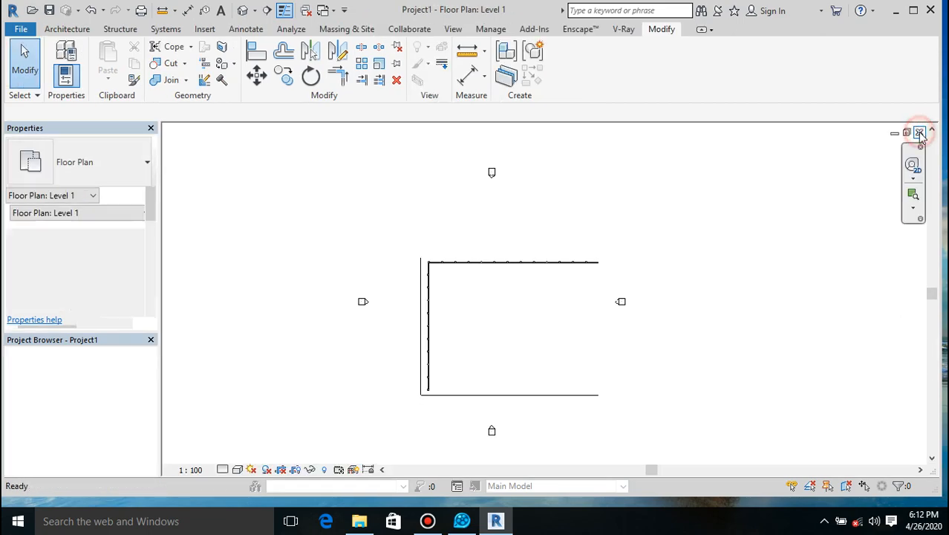
click(920, 132)
click(920, 132)
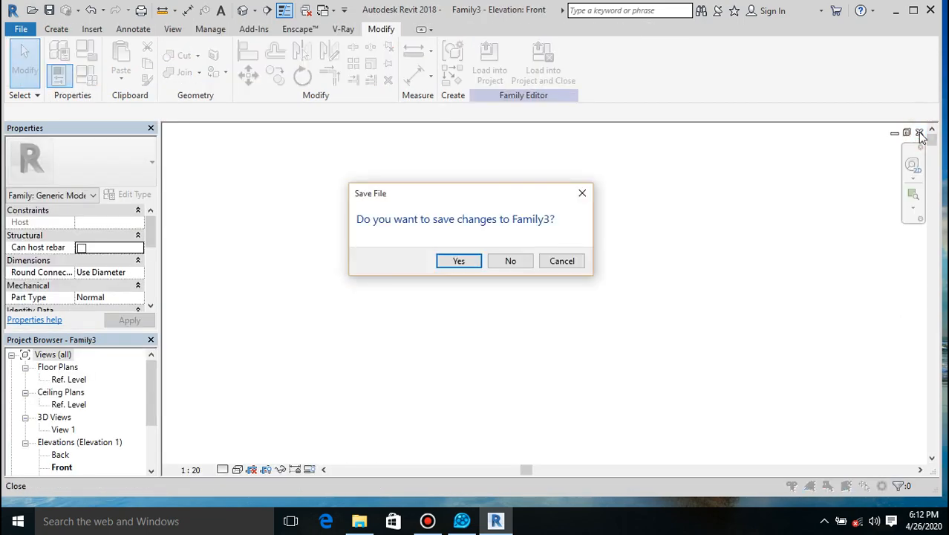
click(510, 261)
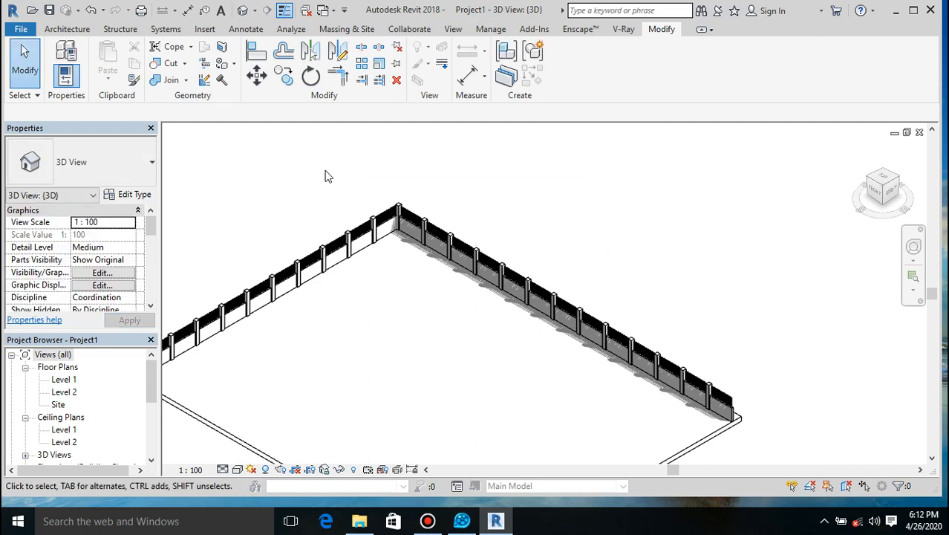
click(330, 13)
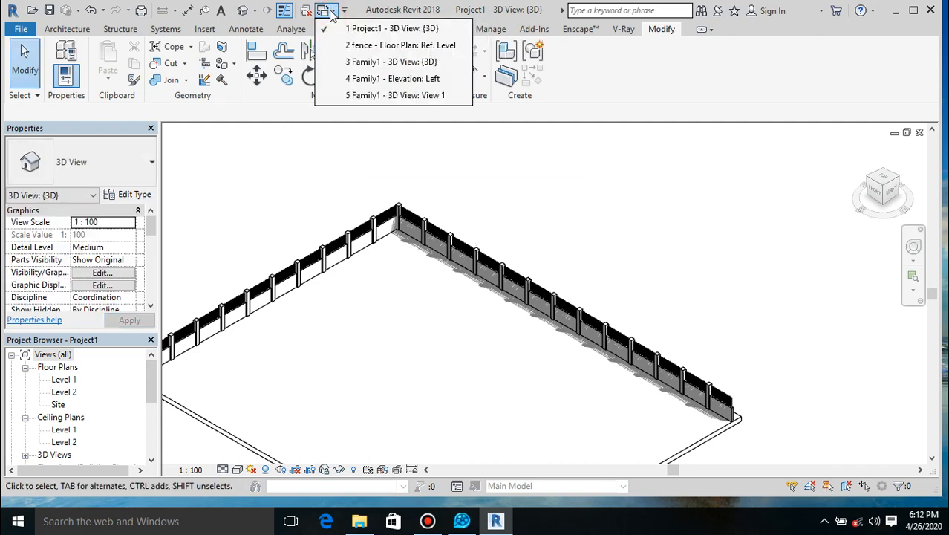
click(333, 15)
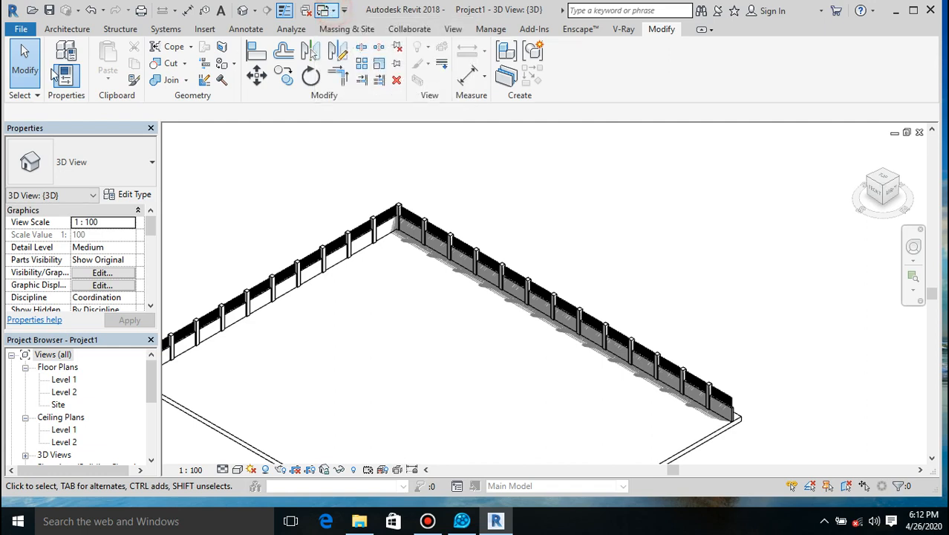
- Create a new family from the Metric Generic Model template
key(alt+f)
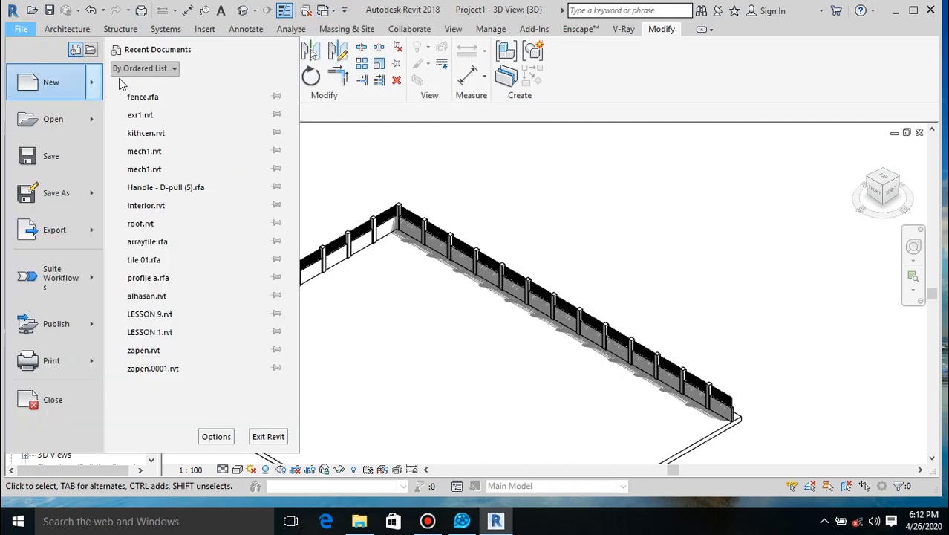
mouse_move(102, 90)
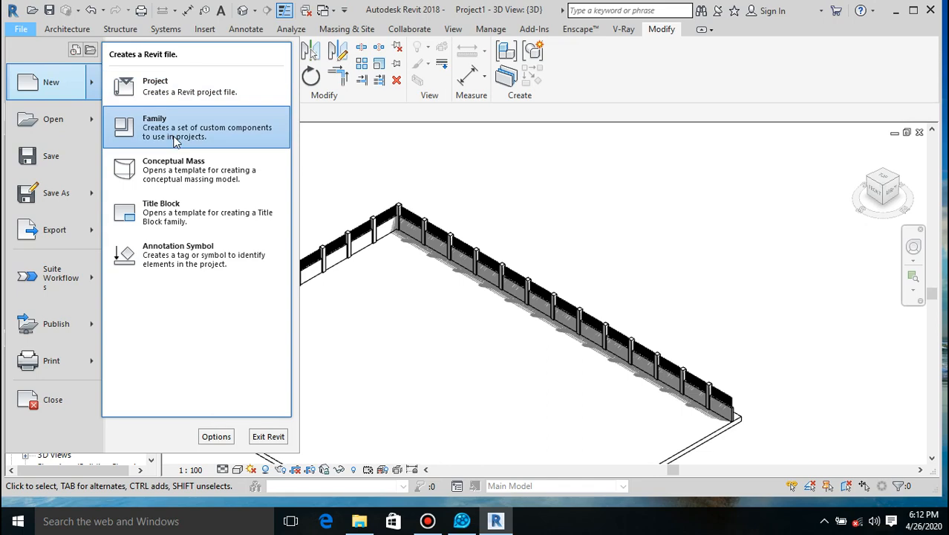
click(171, 137)
scroll(409, 228, down, 2)
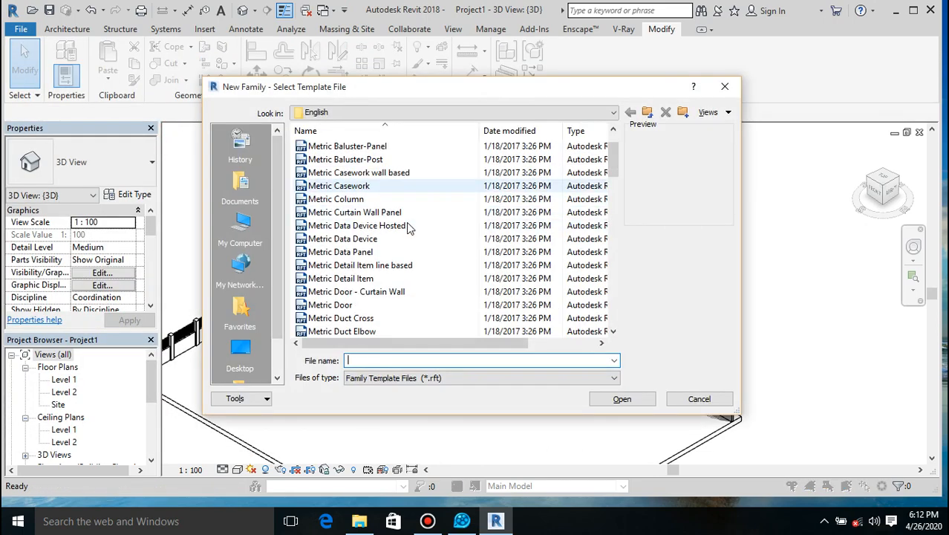
scroll(409, 228, down, 1)
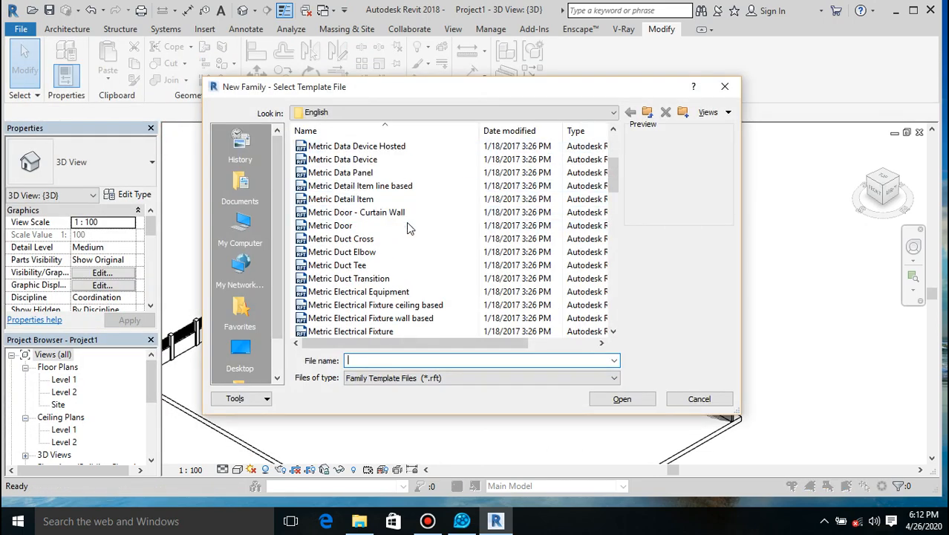
scroll(361, 225, down, 7)
scroll(361, 225, down, 1)
scroll(367, 227, down, 3)
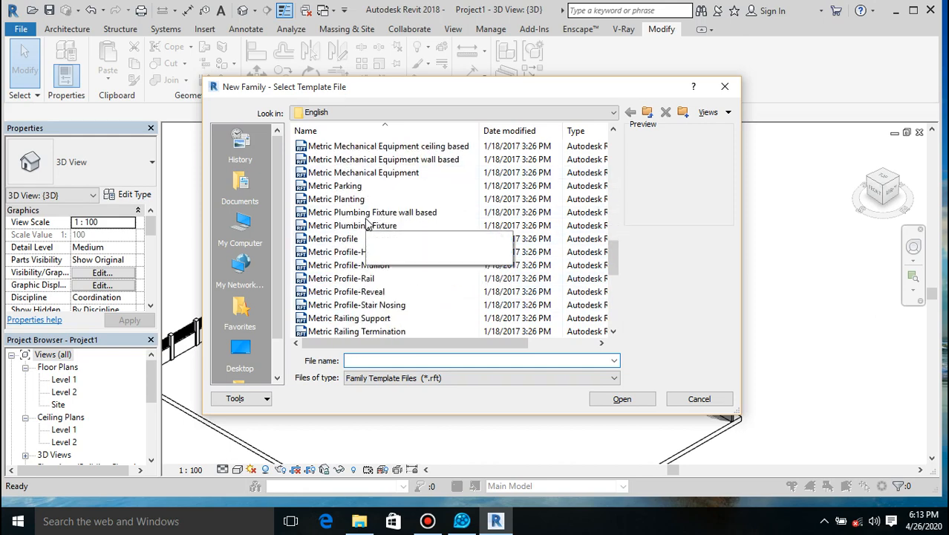
scroll(366, 226, down, 2)
scroll(366, 226, up, 5)
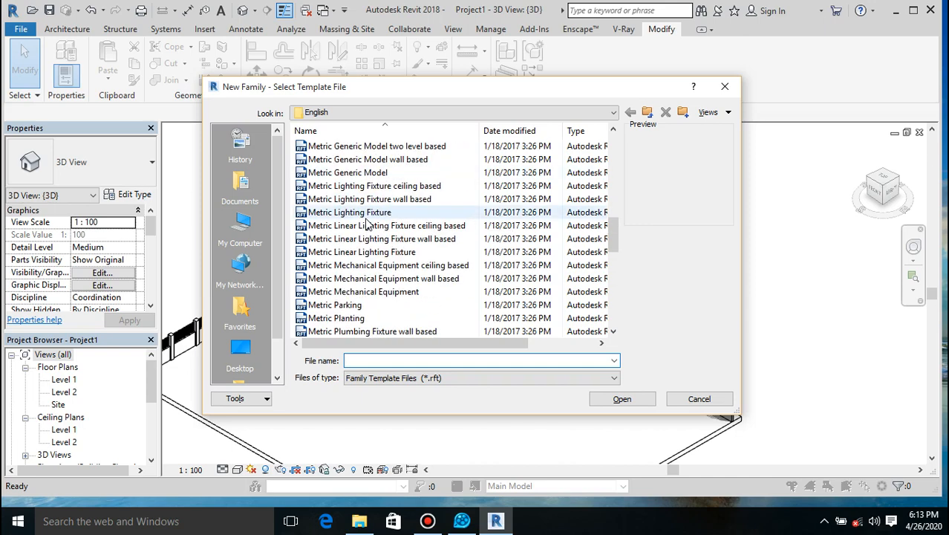
click(364, 173)
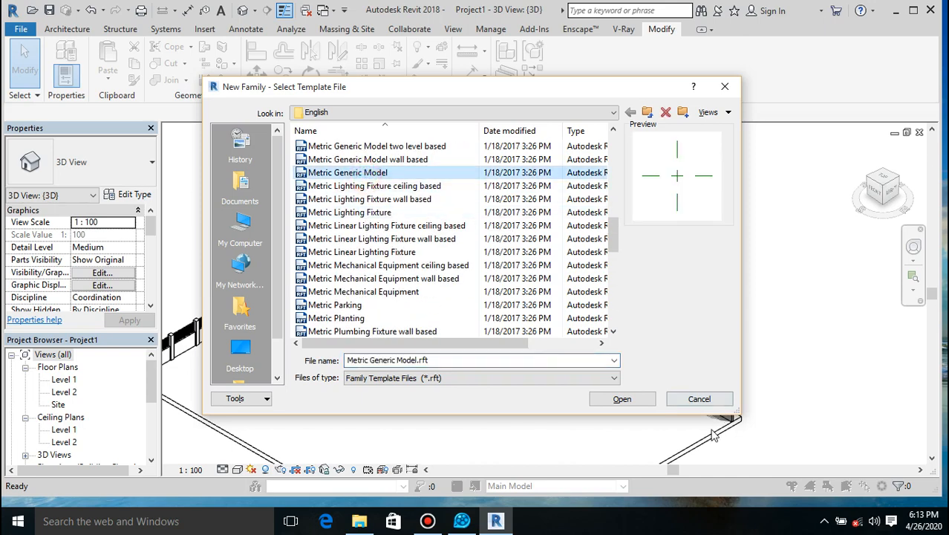
click(618, 398)
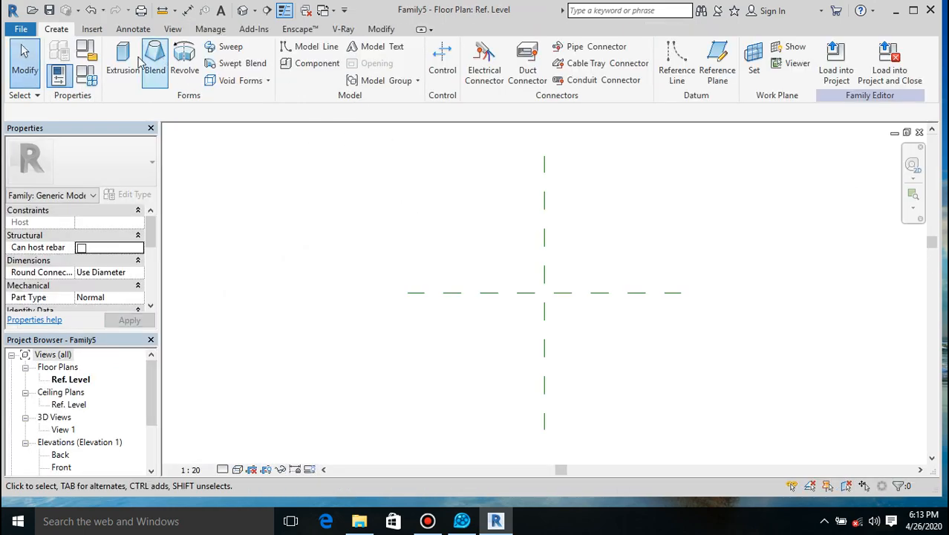
- Start an extrusion and sketch a square about 300 by 300 mm near the reference plane intersection
click(124, 64)
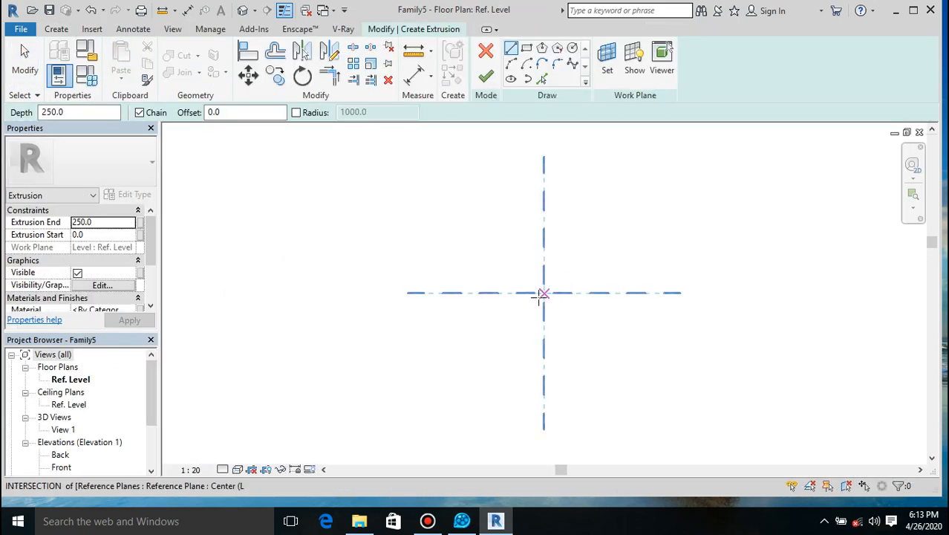
click(526, 49)
click(525, 292)
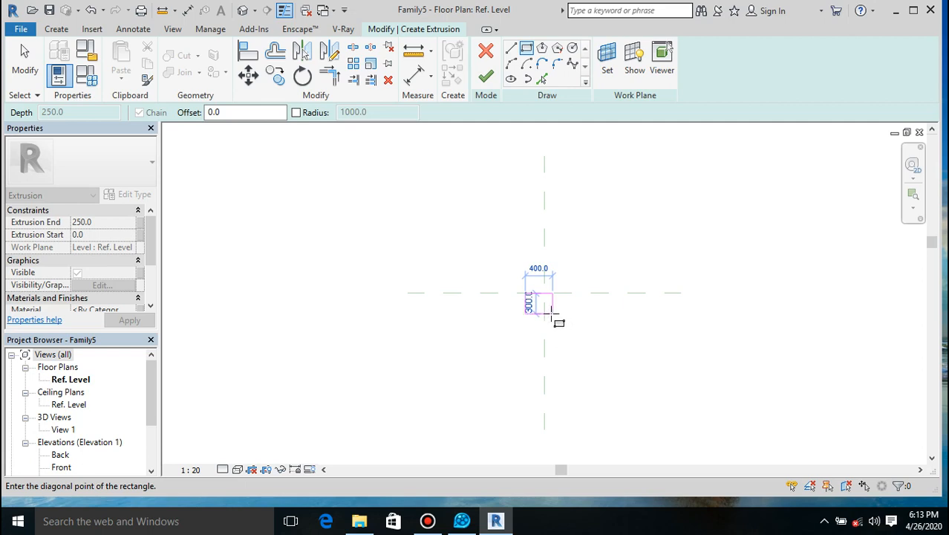
scroll(547, 313, up, 2)
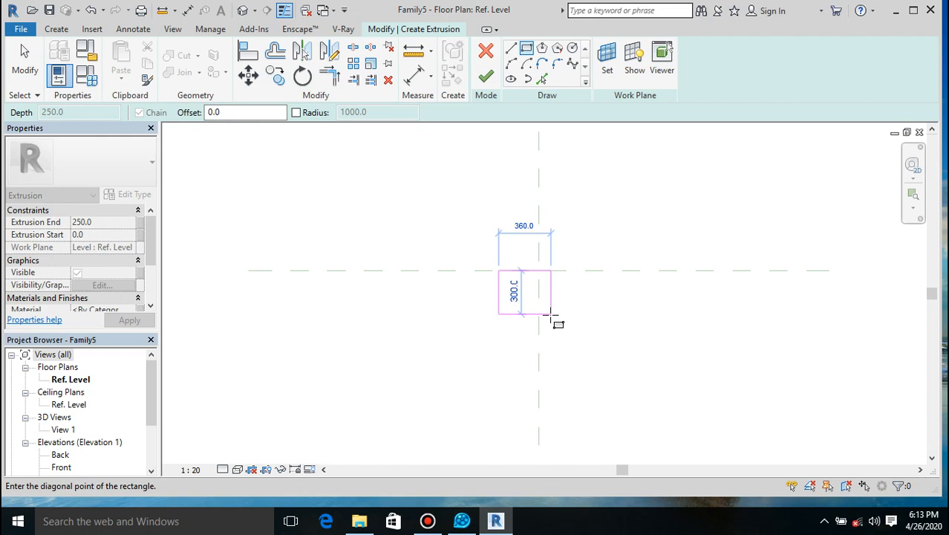
scroll(548, 315, up, 1)
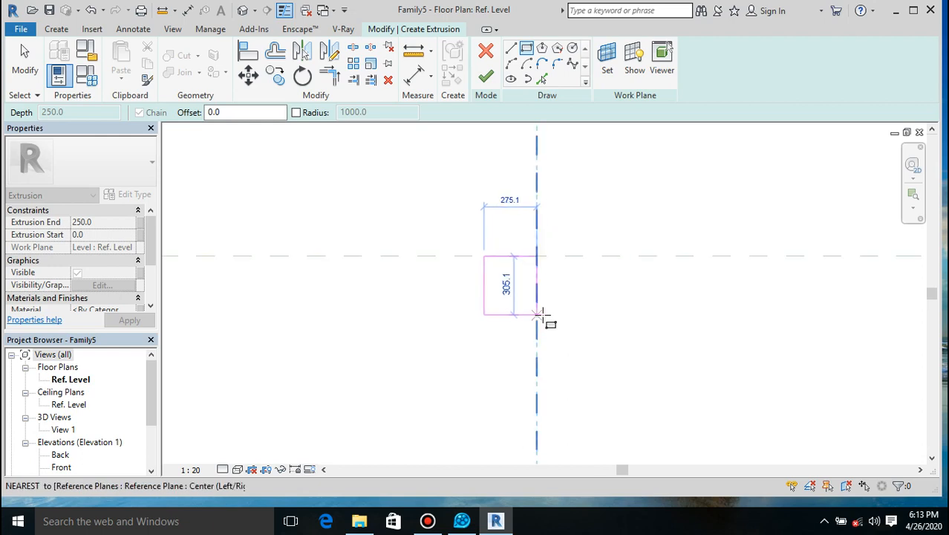
scroll(540, 315, up, 2)
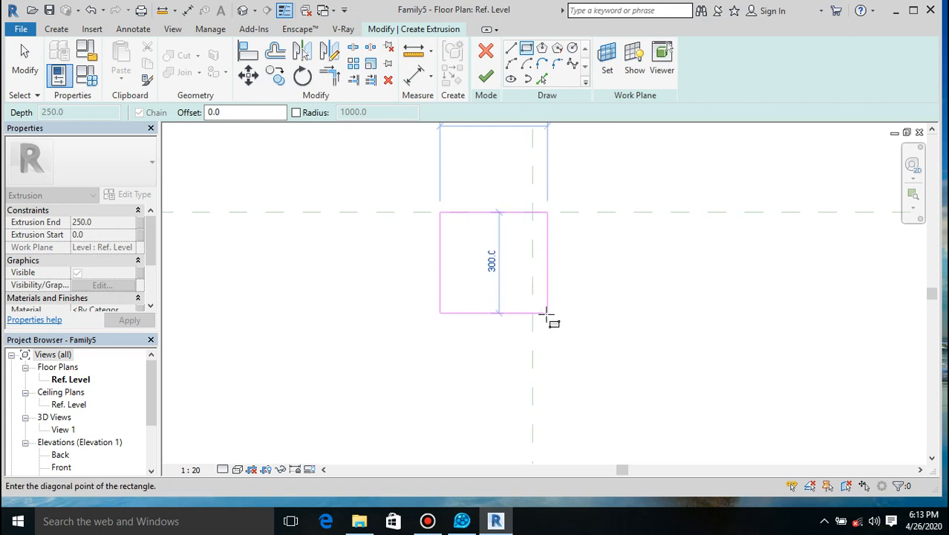
scroll(547, 315, down, 1)
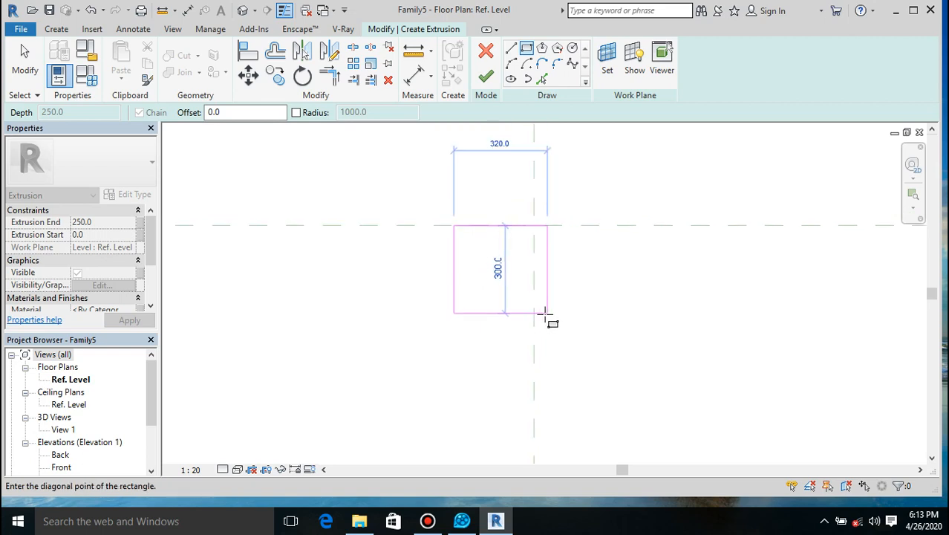
click(541, 313)
key(Escape)
key(Escape)
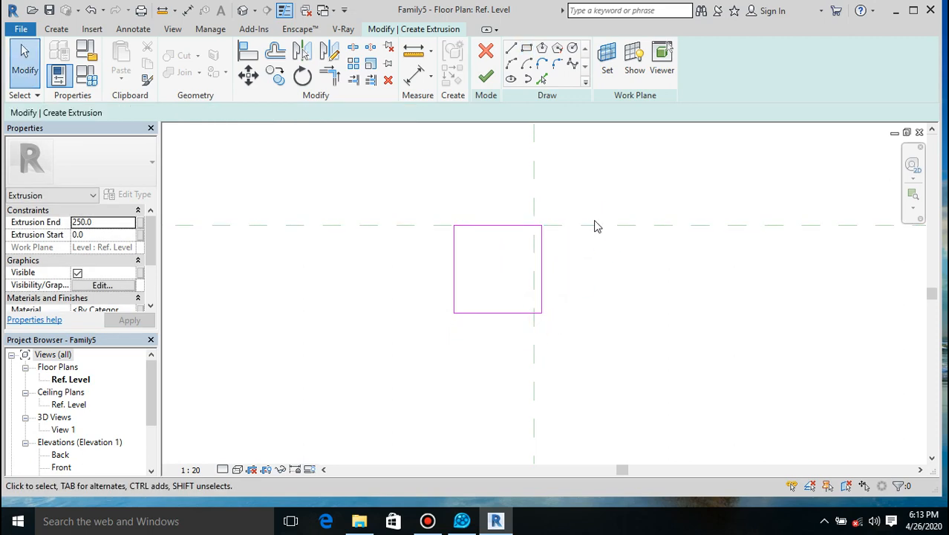
- Move the whole square so its lower corner snaps to the intersection of the reference planes
drag(568, 195, 422, 388)
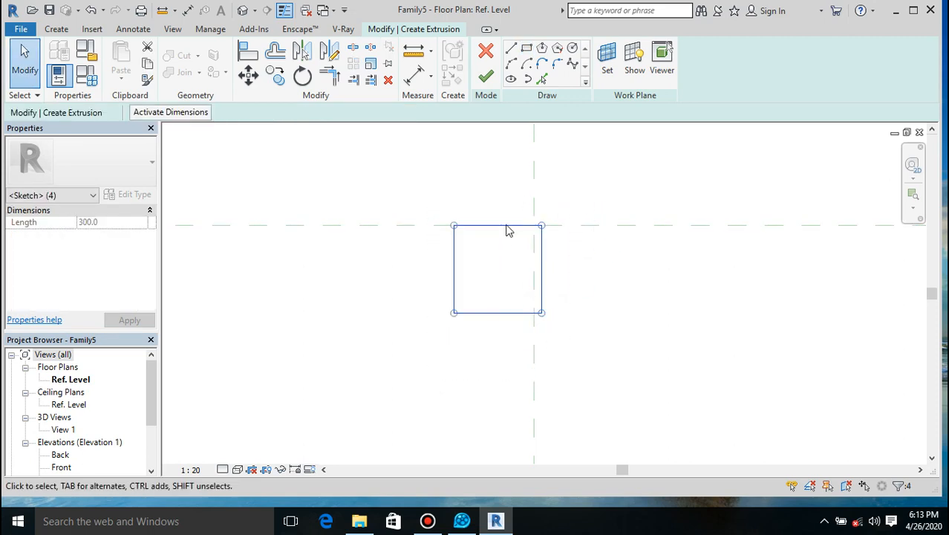
click(247, 75)
click(542, 312)
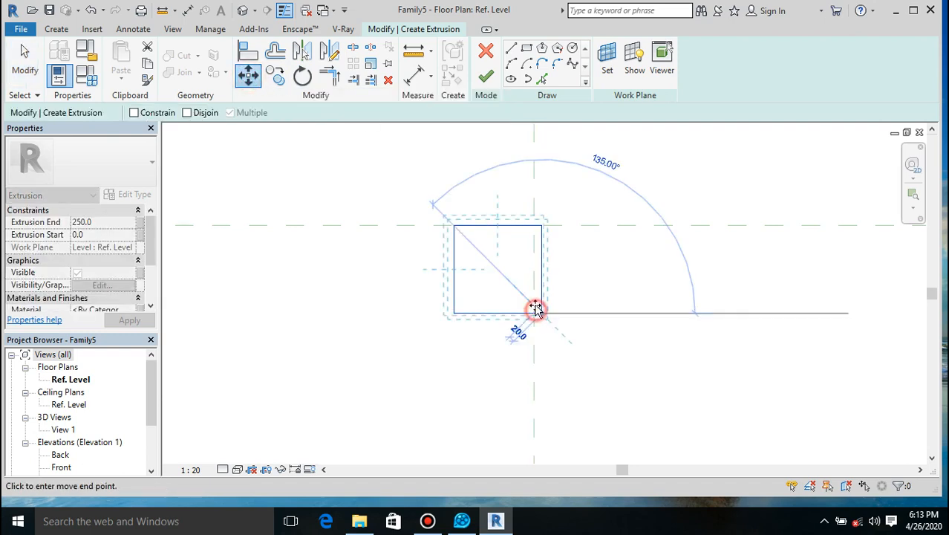
click(535, 226)
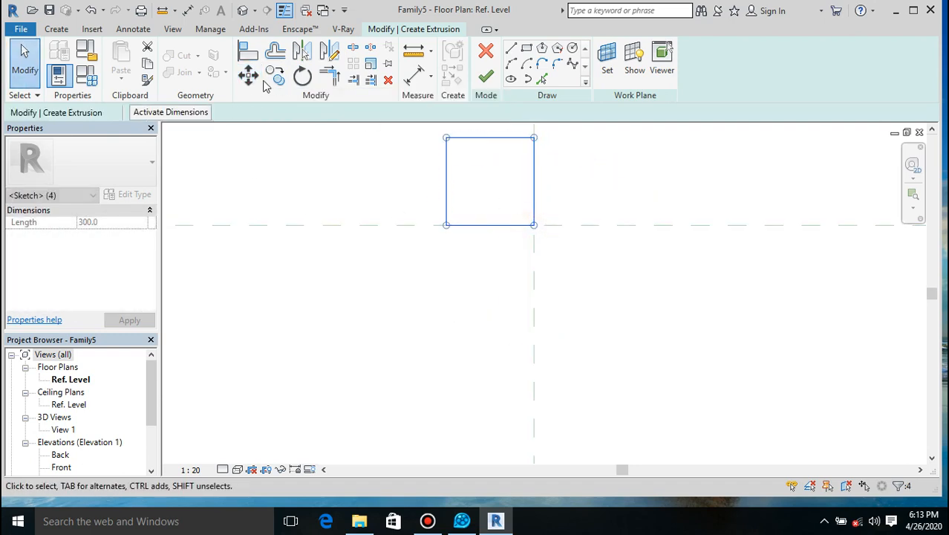
- Copy the square diagonally so the two squares touch only at the reference plane intersection
click(275, 75)
click(446, 138)
click(535, 226)
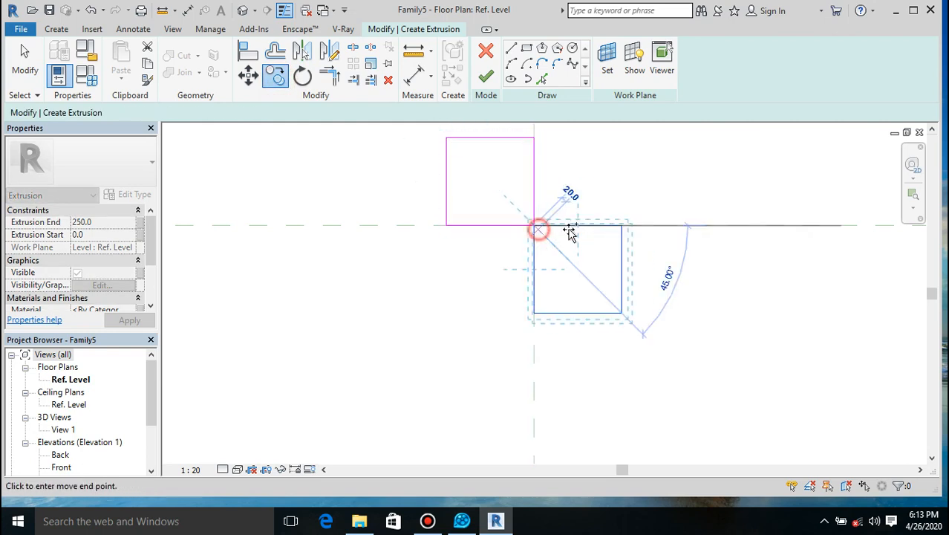
key(Escape)
key(Escape)
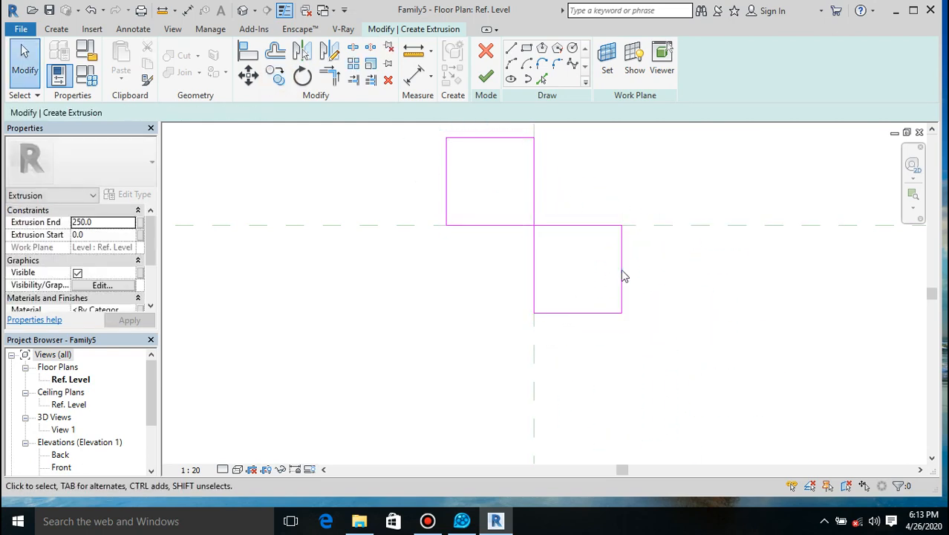
- Select all four lines of the copied square and nudge it away from the vertical reference plane
drag(655, 196, 543, 339)
drag(542, 341, 541, 340)
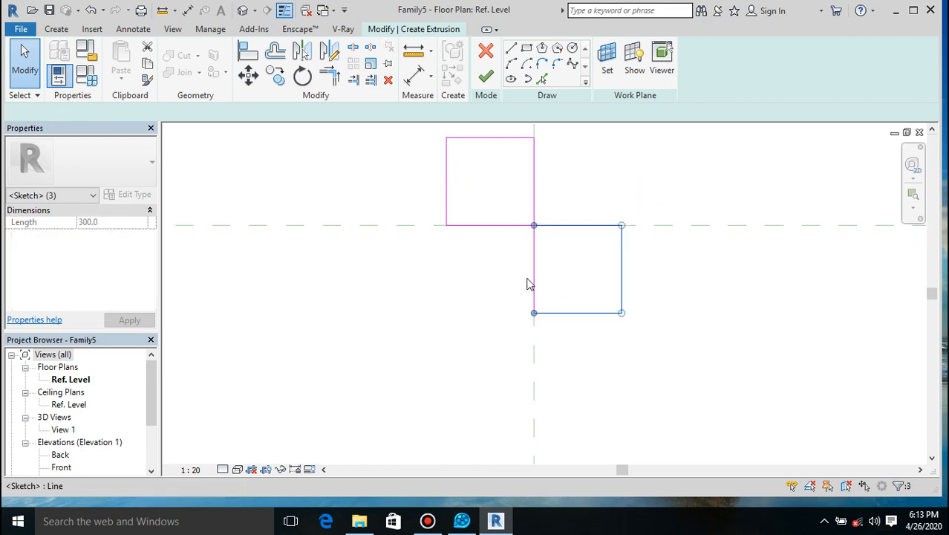
ctrl+click(534, 279)
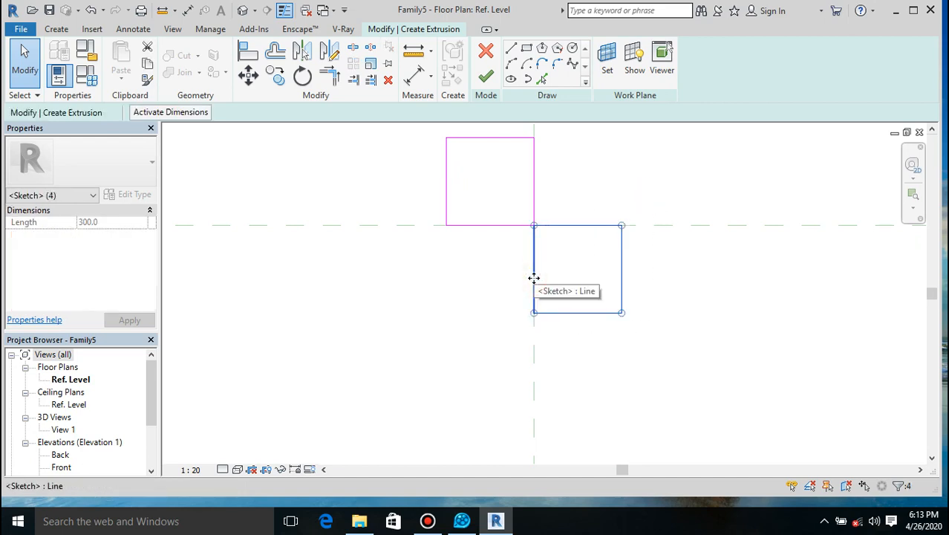
key(Right)
key(Right)
key(Right)
key(Right)
key(Right)
key(Right)
key(Right)
key(Right)
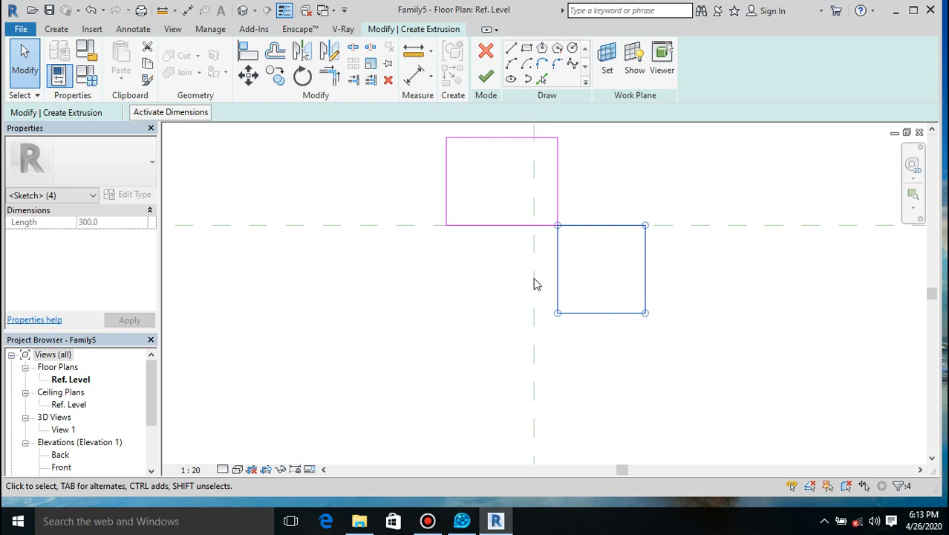
- Undo the nudges and restore the copied square with its corner at the reference plane intersection
key(ctrl+z)
key(ctrl+z)
key(ctrl+z)
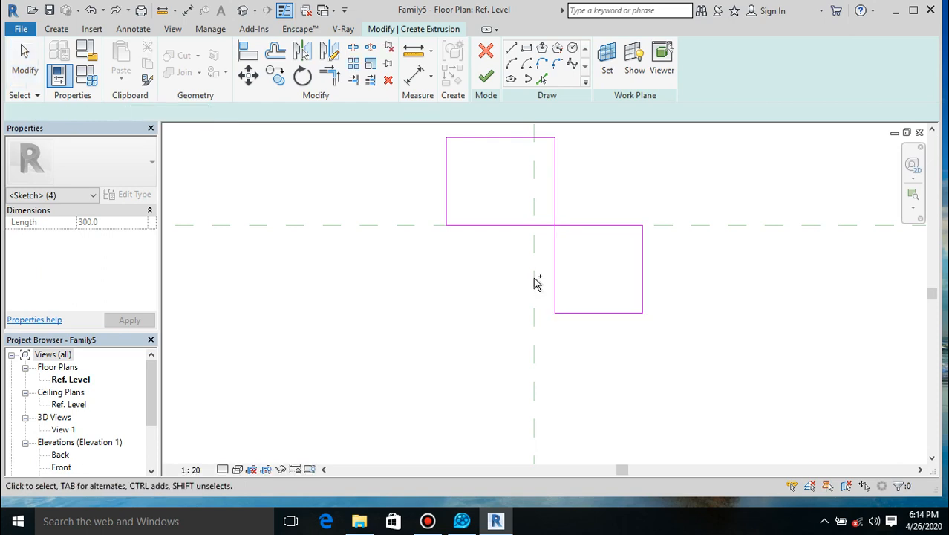
key(ctrl+z)
key(ctrl+z)
key(ctrl+z)
key(ctrl+z)
key(ctrl+z)
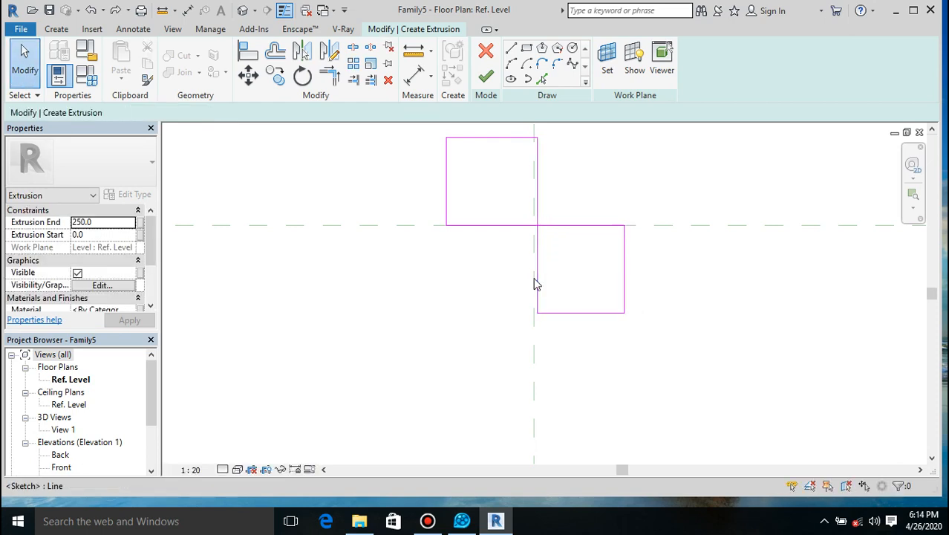
key(ctrl+z)
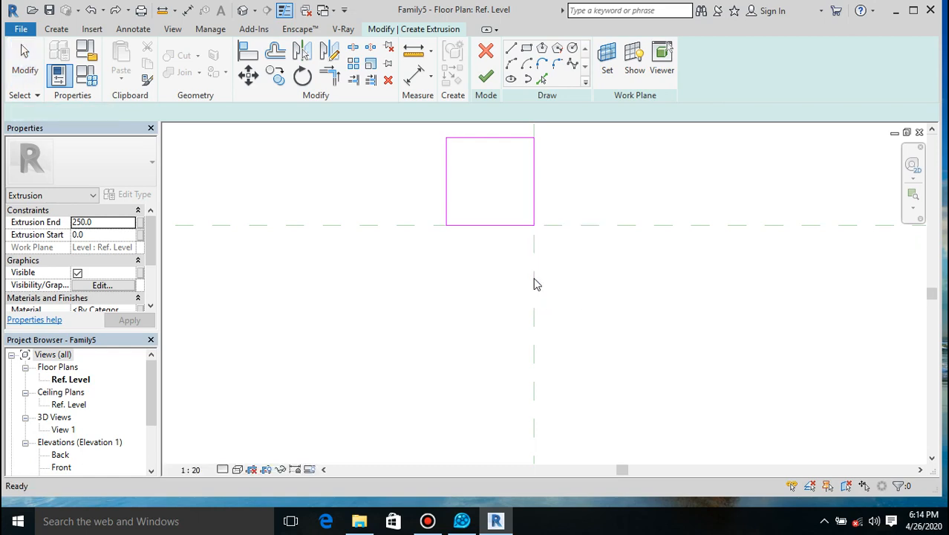
click(115, 10)
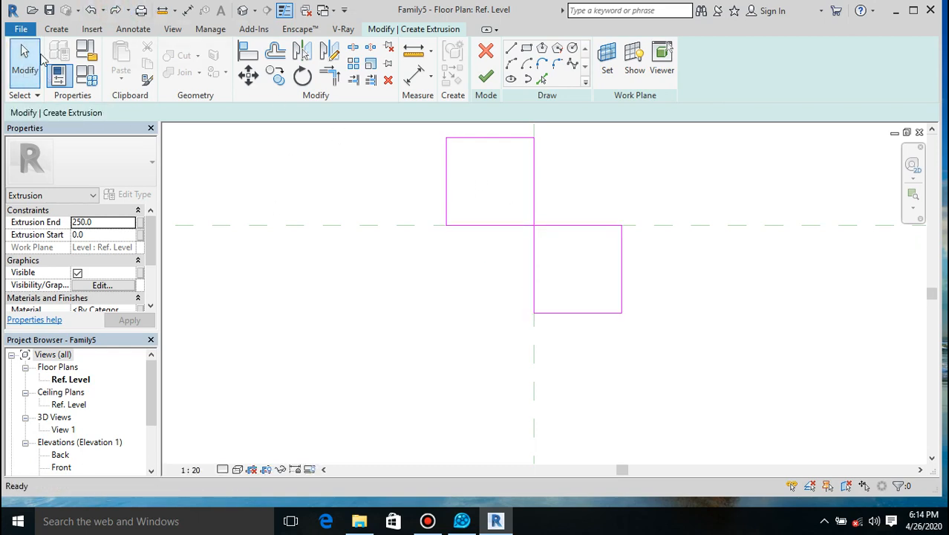
- Create a new family from the Metric Generic Model line based template
click(20, 29)
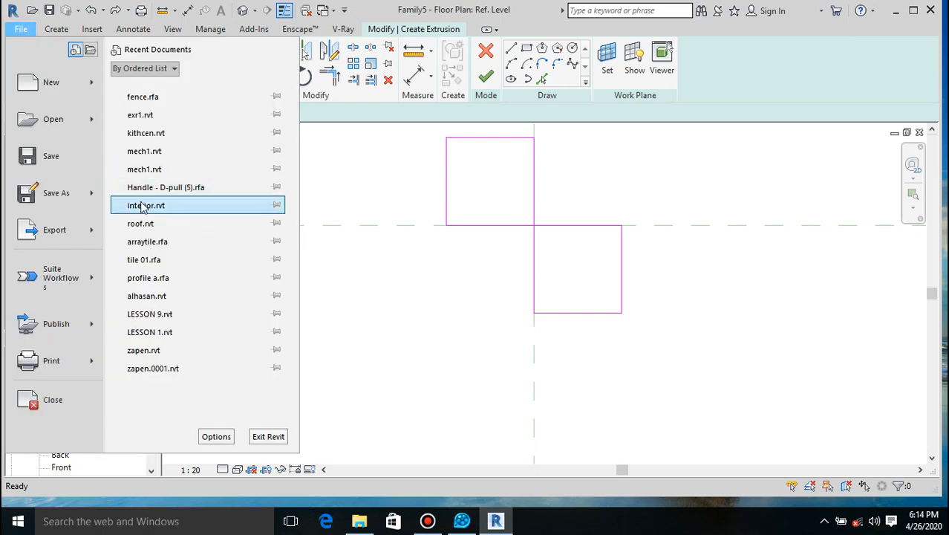
mouse_move(90, 90)
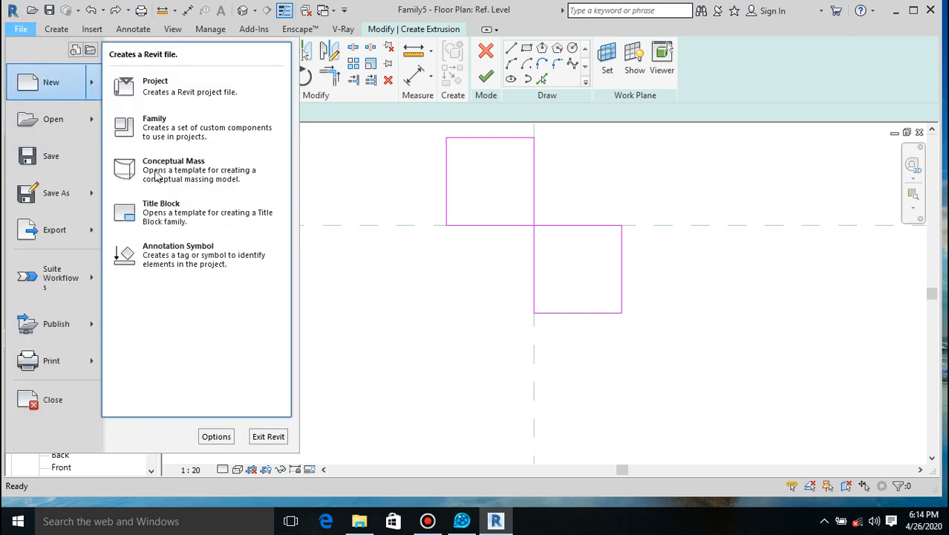
click(155, 143)
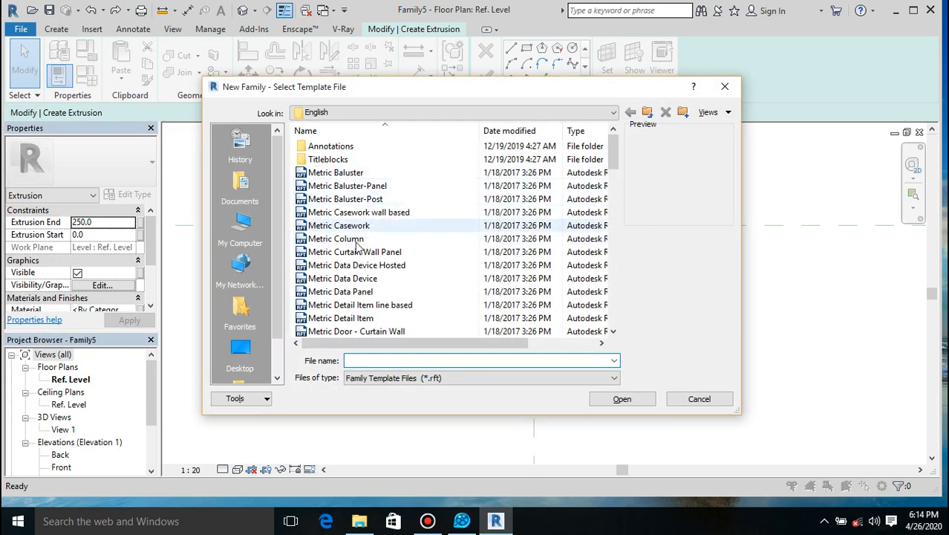
scroll(359, 249, down, 7)
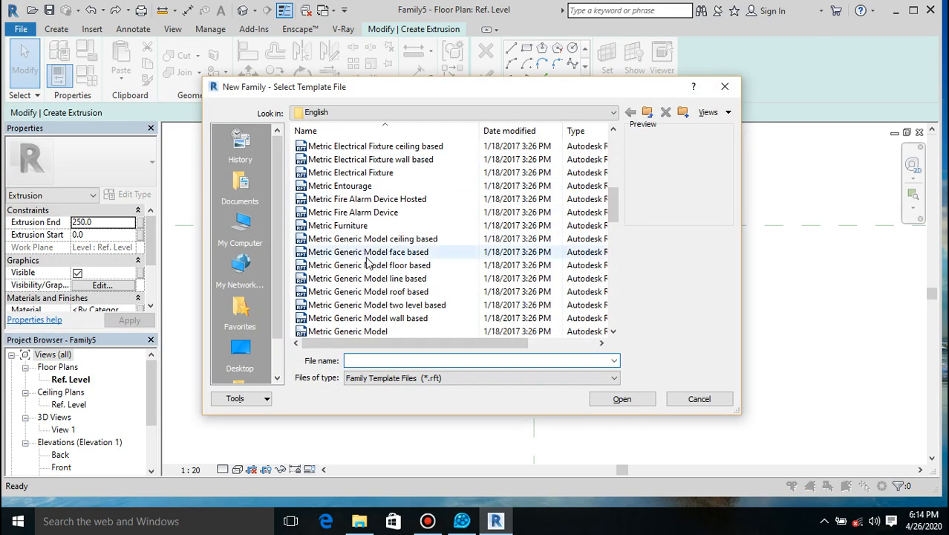
click(370, 278)
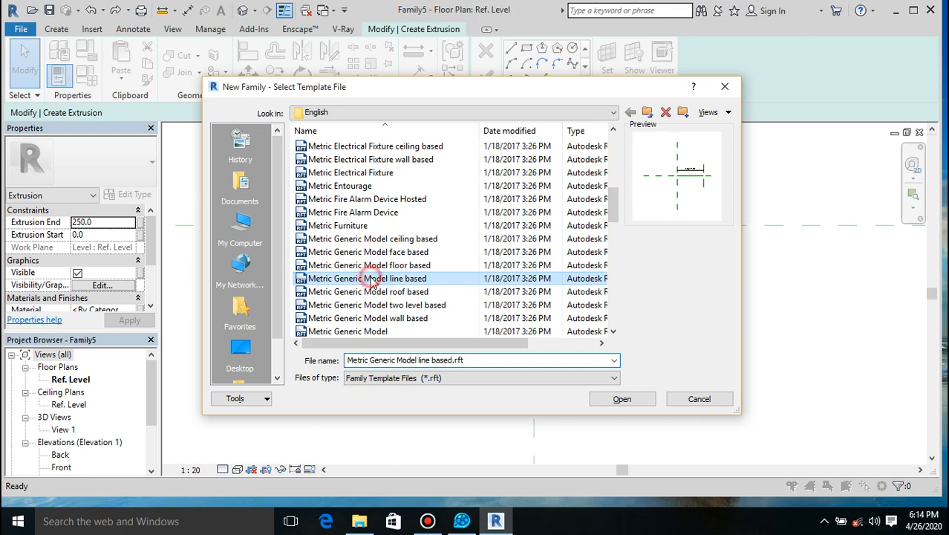
click(622, 399)
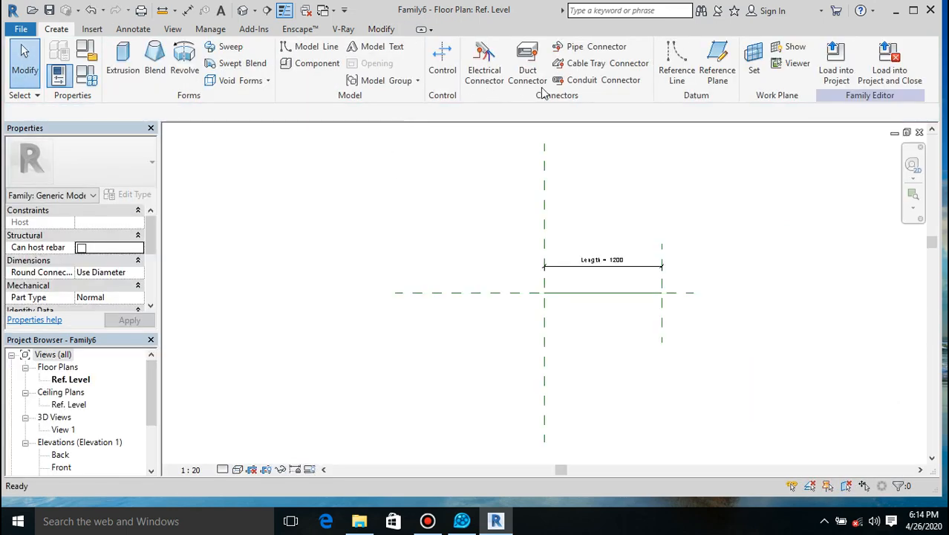
- Return to Family5's Ref. Level plan and try to finish the extrusion sketch with the touching squares
click(336, 10)
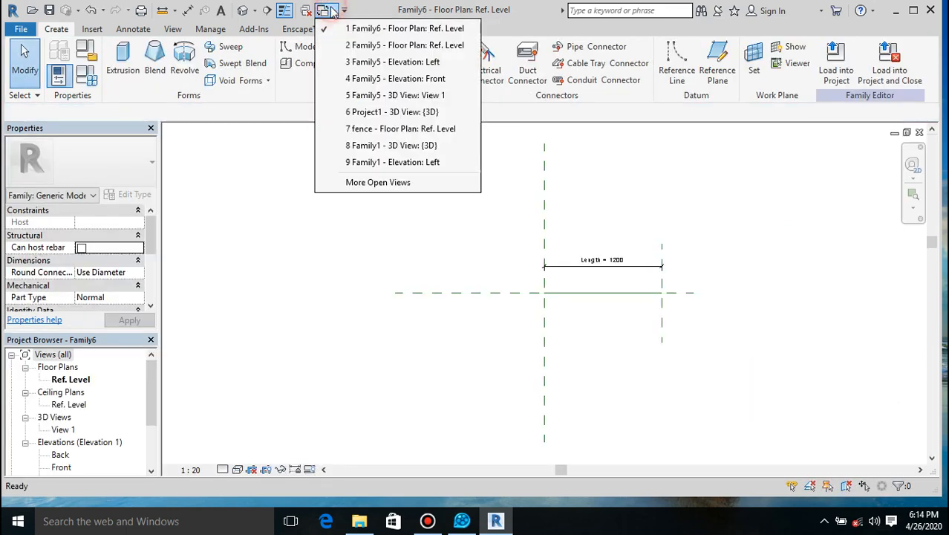
click(370, 46)
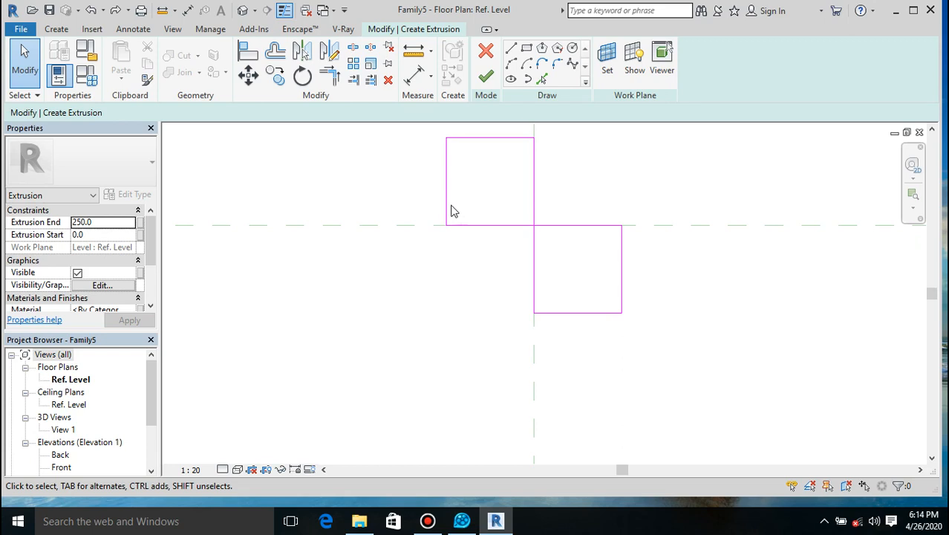
click(486, 76)
click(803, 472)
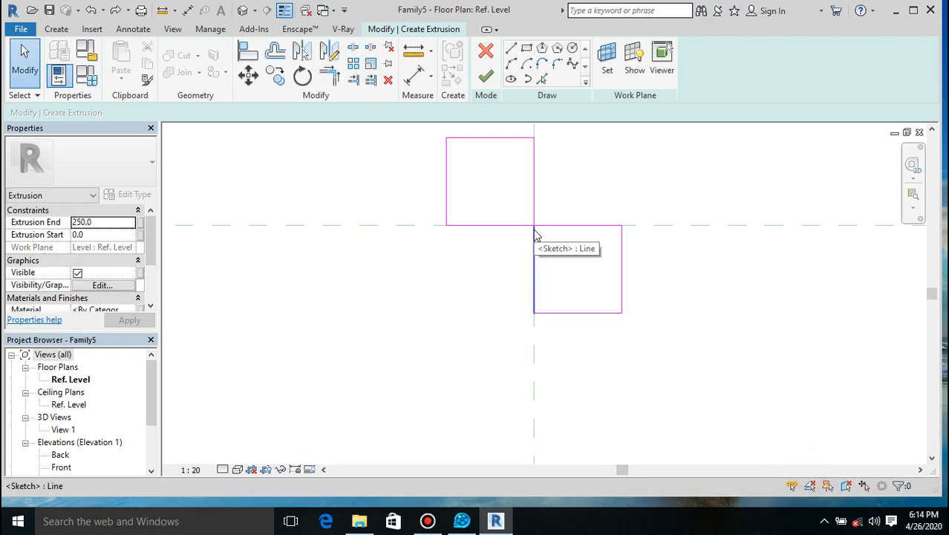
- Remove the touching copied square from the sketch and undo the shift of the remaining square's upper line
scroll(536, 238, up, 3)
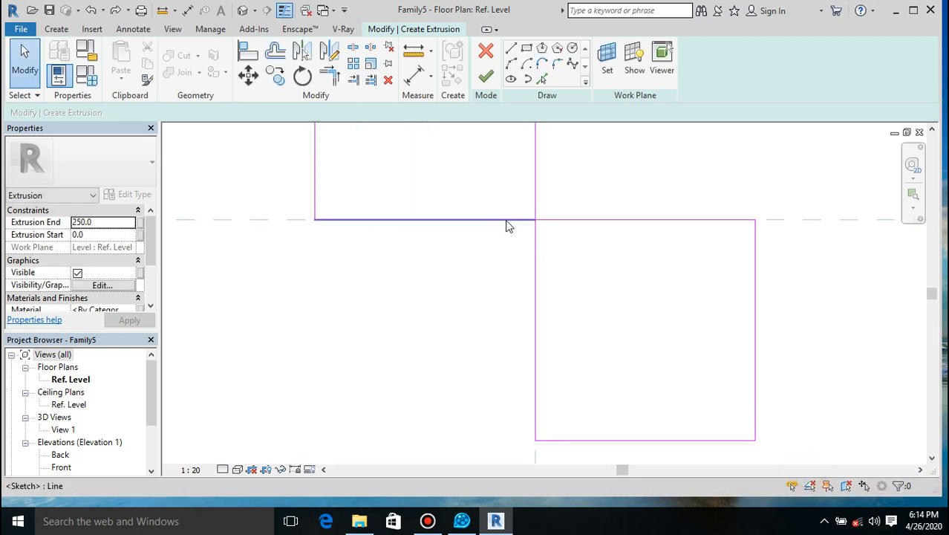
click(509, 222)
click(537, 249)
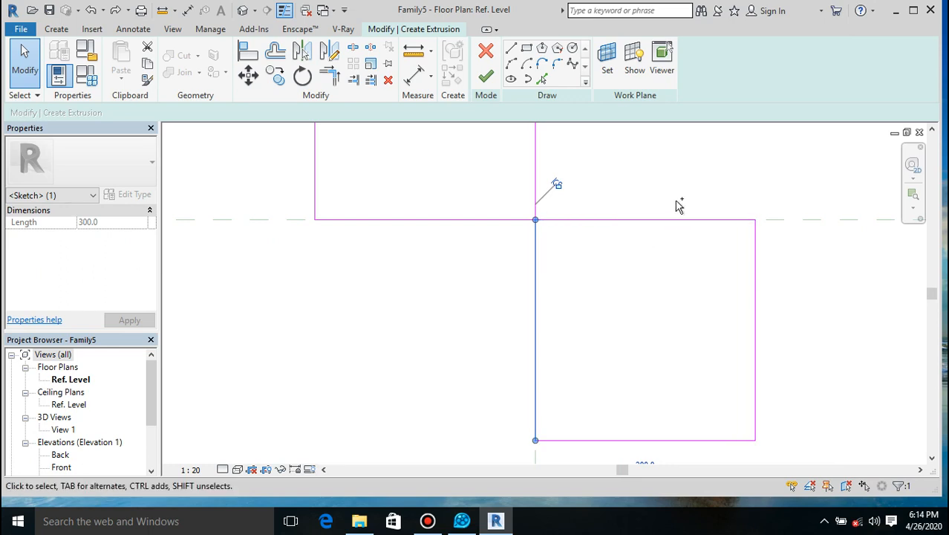
scroll(563, 226, down, 5)
key(Escape)
scroll(565, 225, up, 2)
drag(545, 192, 475, 263)
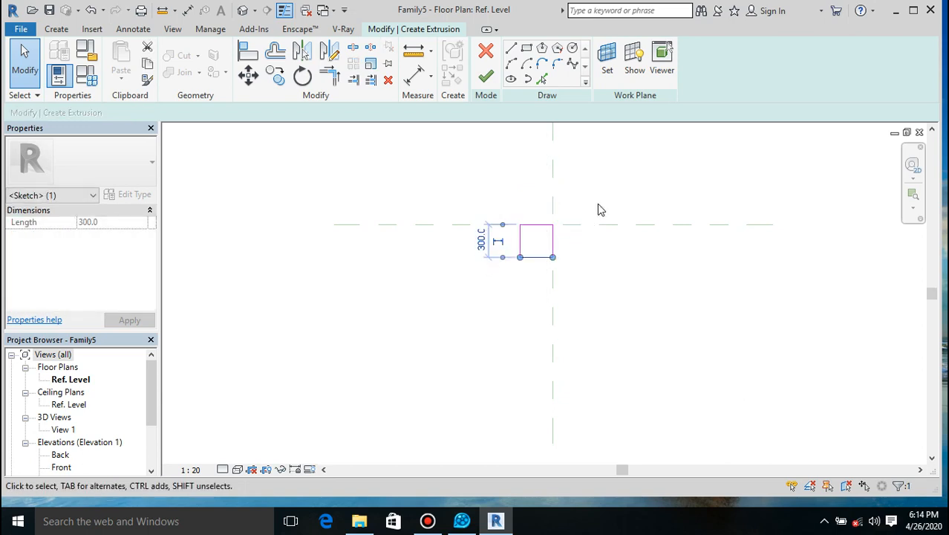
key(ctrl+z)
- Copy the square about 580 mm diagonally at 45° so the two squares stand apart
drag(469, 262, 456, 271)
click(274, 75)
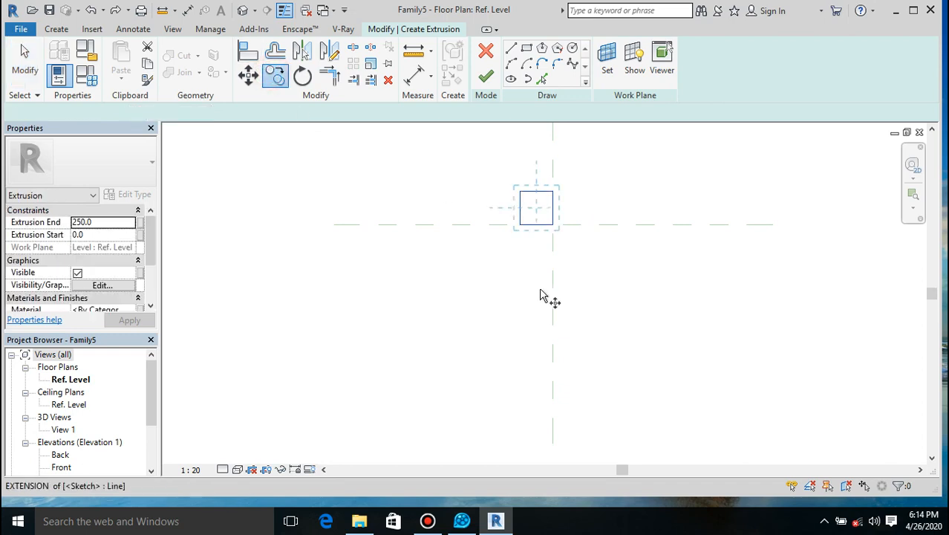
click(520, 192)
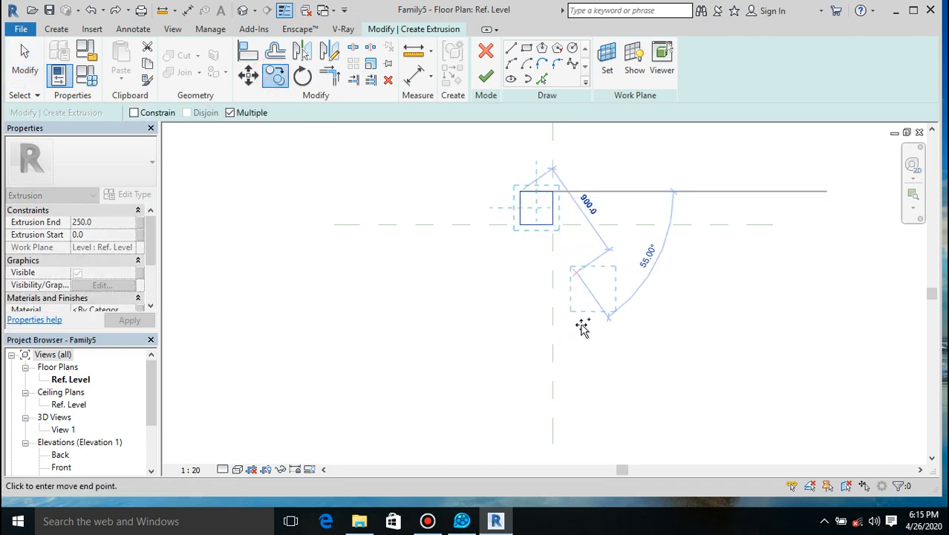
scroll(571, 239, up, 4)
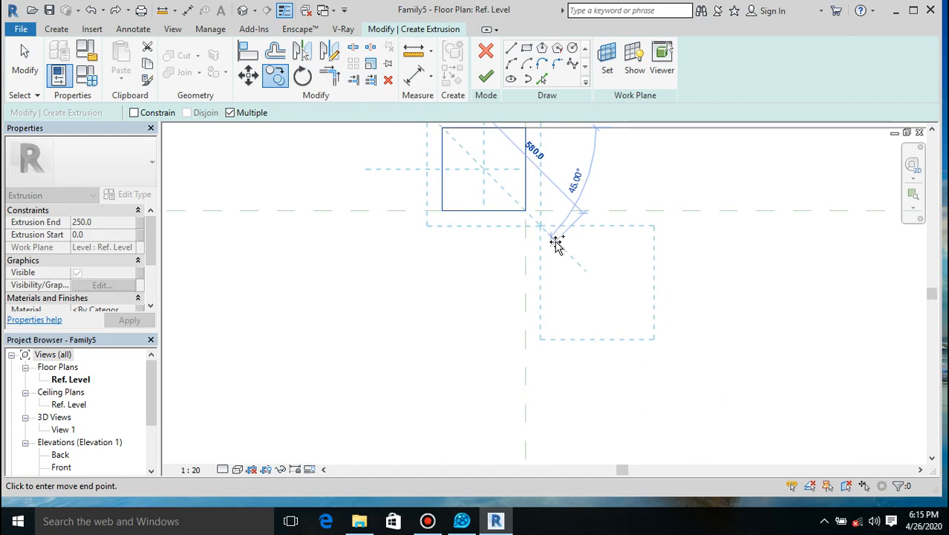
click(556, 240)
key(Escape)
key(Escape)
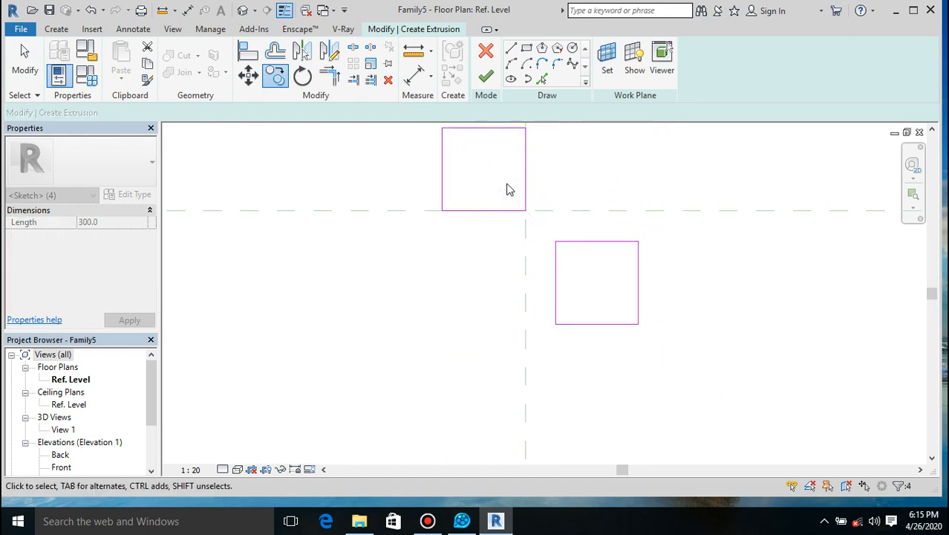
- Finish the extrusion sketch with the two separate squares and load Family5 into Family6 only
click(484, 80)
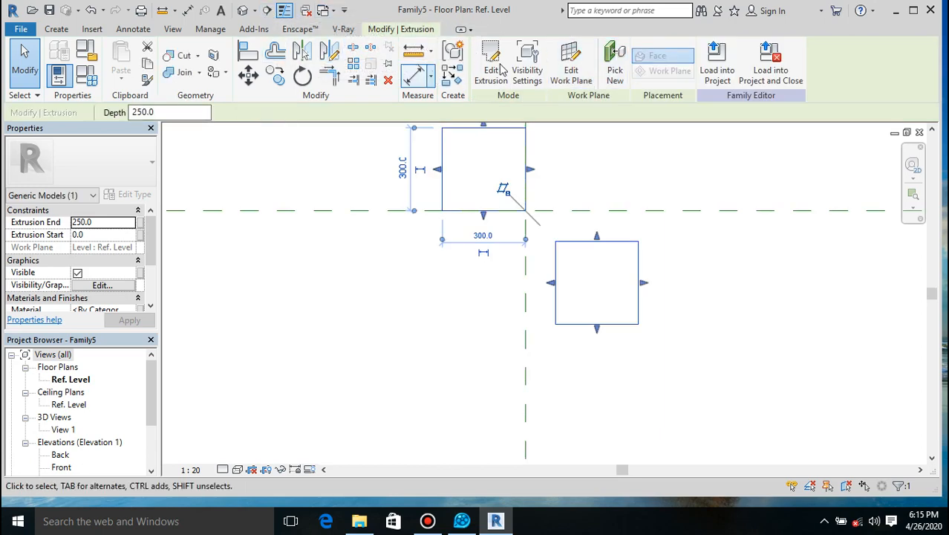
click(717, 66)
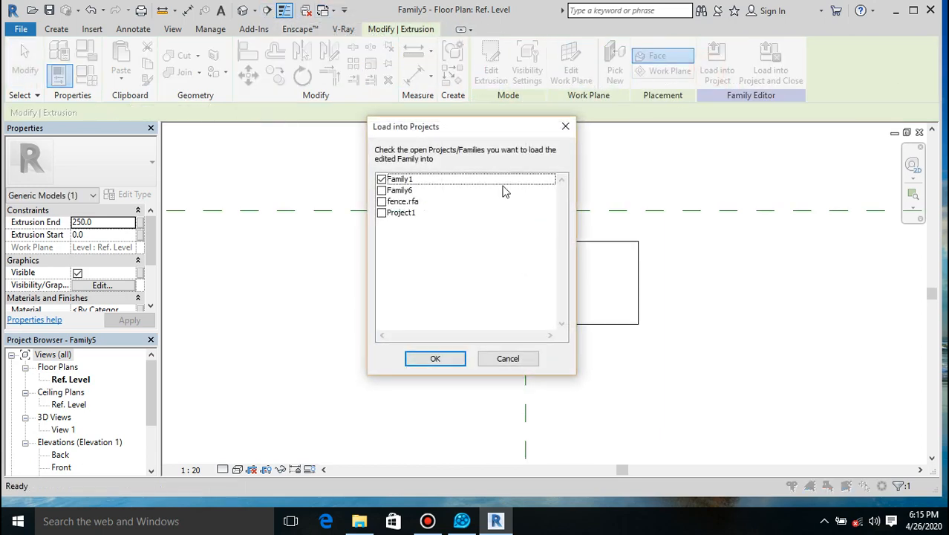
click(382, 191)
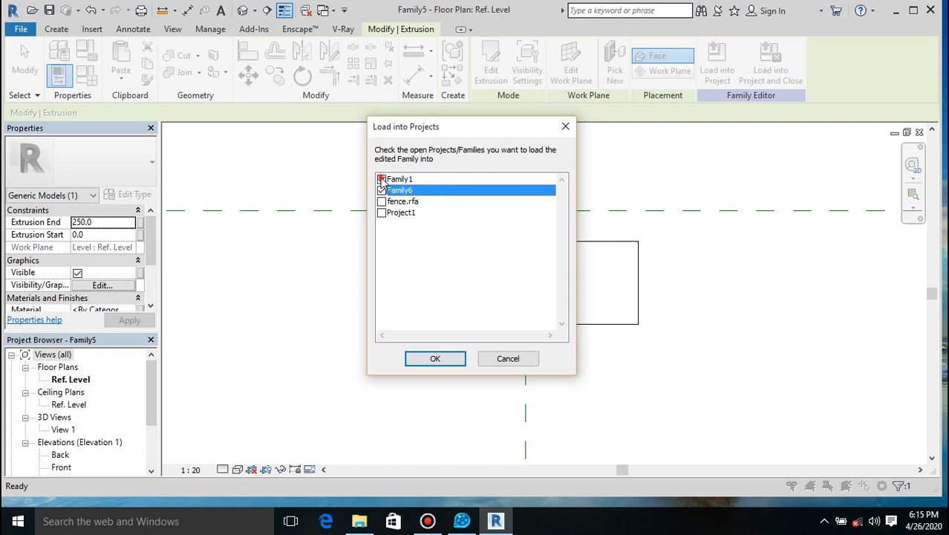
click(381, 180)
click(435, 360)
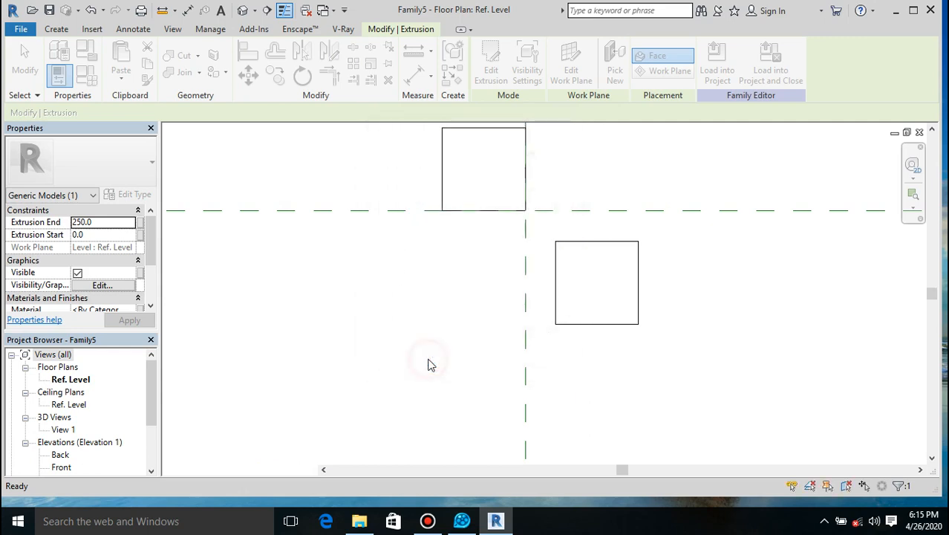
- Place one Family5 instance with its upper square's lower corner at the intersection of the start and Center (Front/Back) reference planes
scroll(585, 292, up, 3)
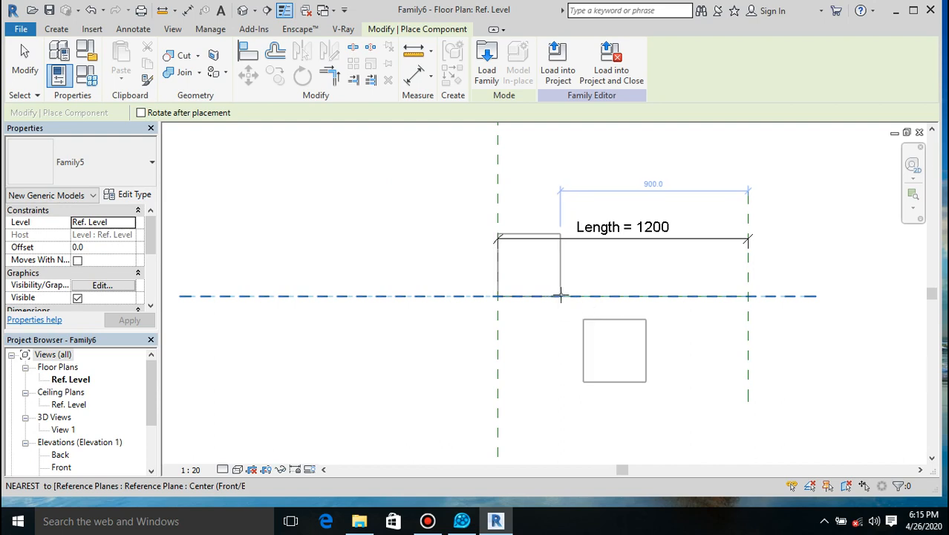
click(560, 295)
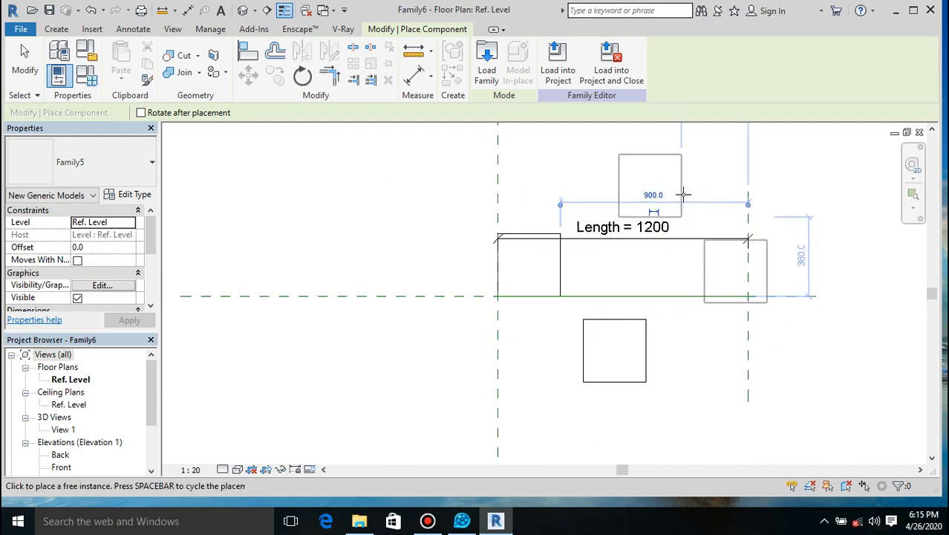
key(Escape)
scroll(532, 248, down, 1)
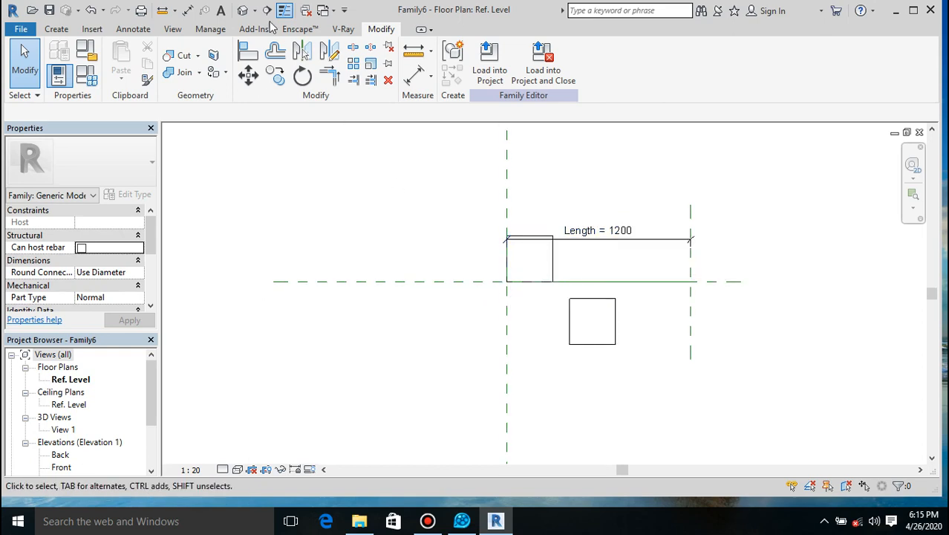
- Align the Family5 instance to the vertical start reference plane and the horizontal center plane, locking both alignments
click(248, 51)
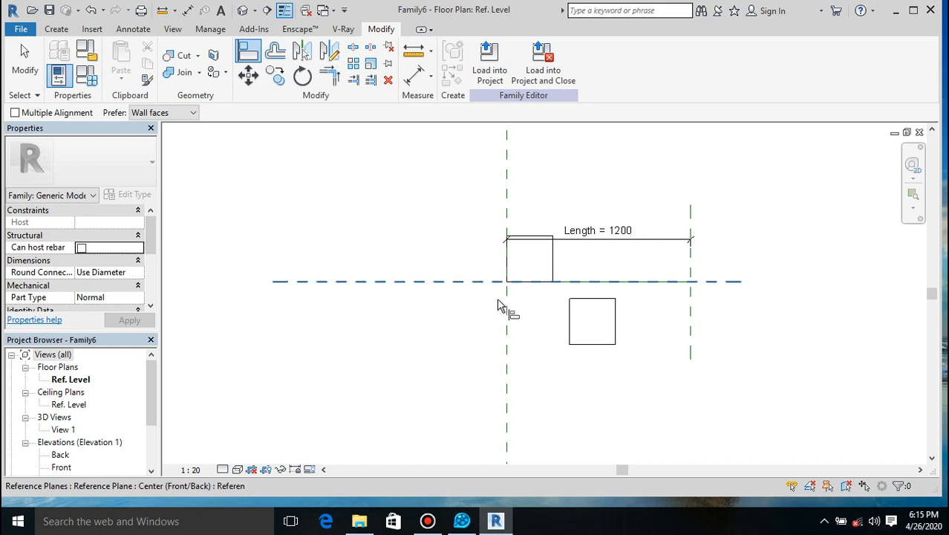
click(508, 323)
click(510, 262)
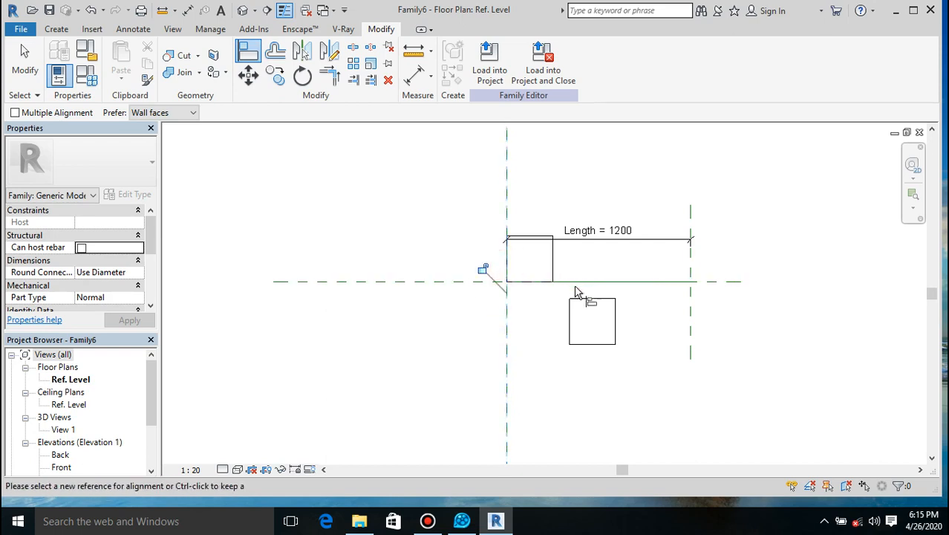
click(483, 269)
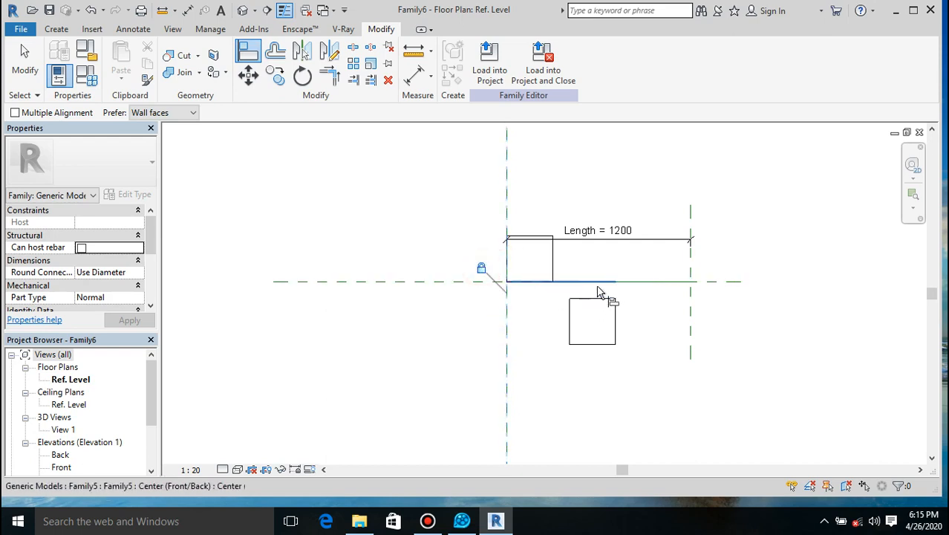
click(631, 290)
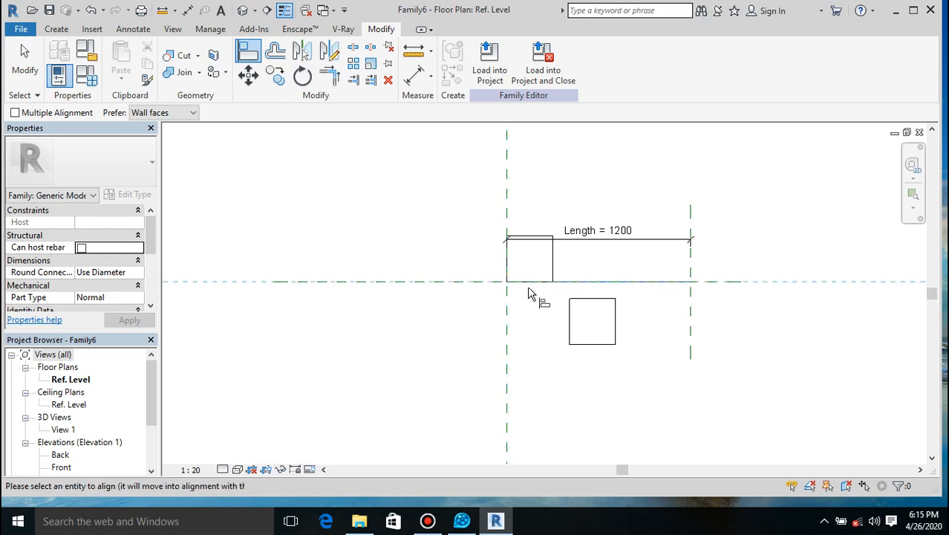
click(576, 299)
click(576, 307)
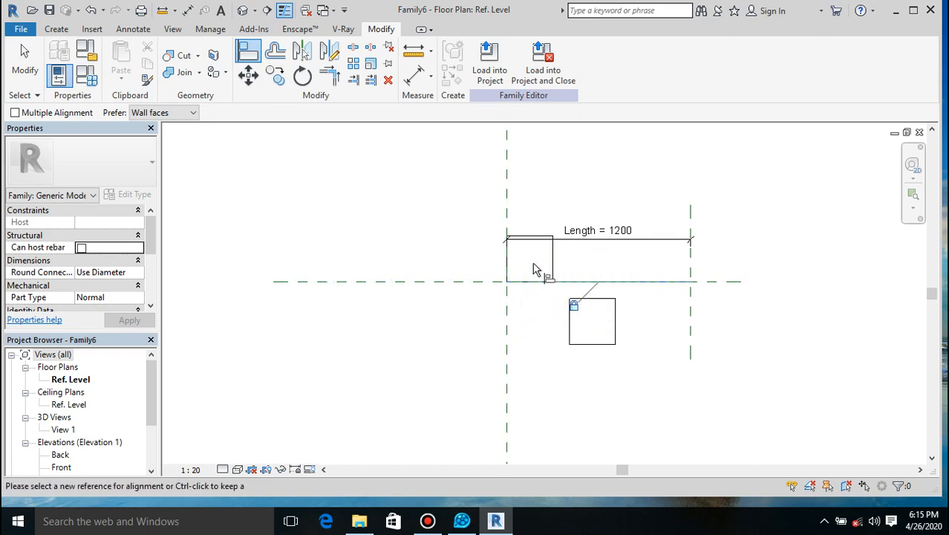
scroll(536, 268, up, 4)
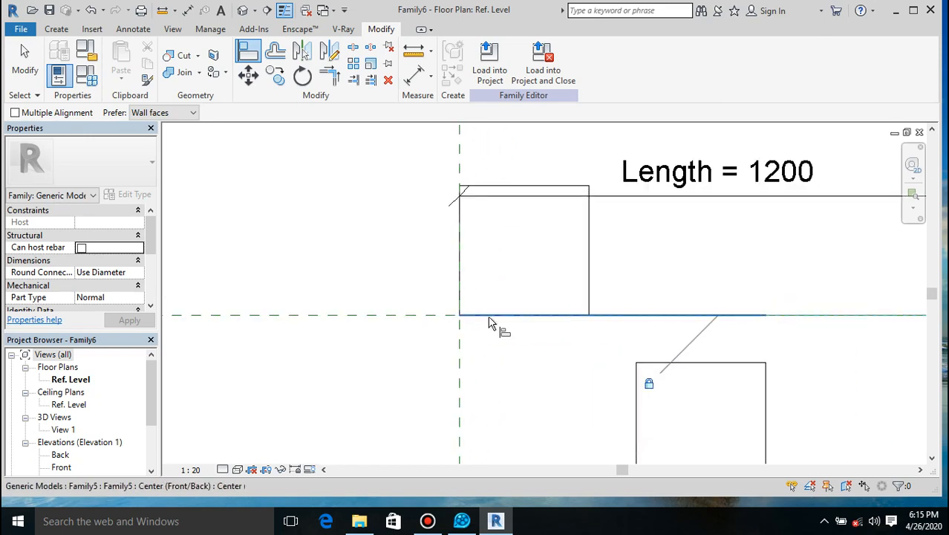
scroll(494, 323, down, 4)
key(Escape)
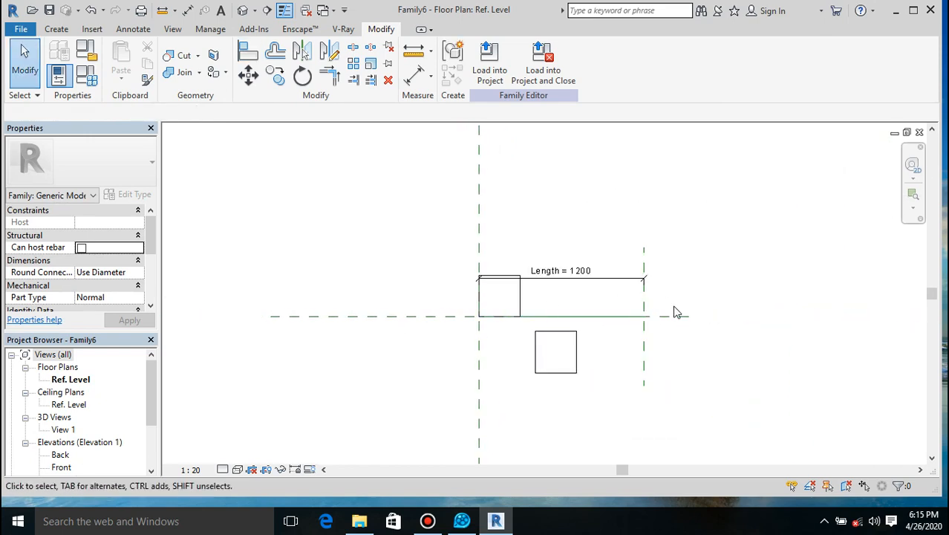
- Move the Right reference plane outward until the Length dimension is about 2880
click(644, 355)
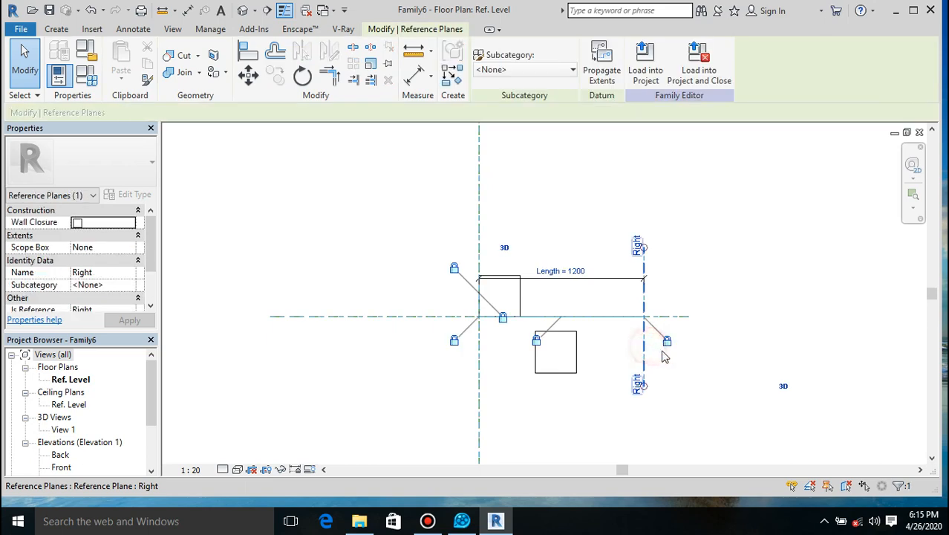
drag(863, 332, 874, 321)
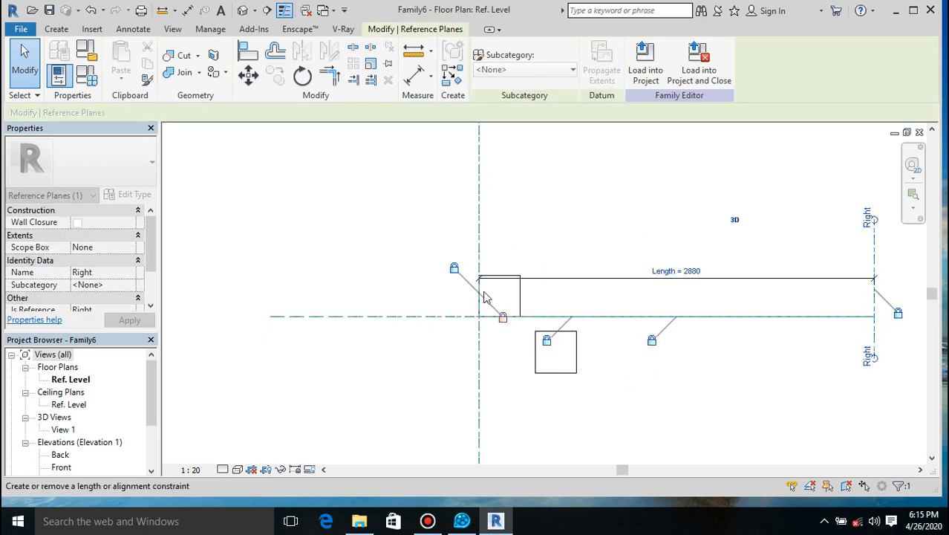
- Measure the horizontal distance from the start reference plane to the lower square's far edge
click(414, 52)
click(478, 335)
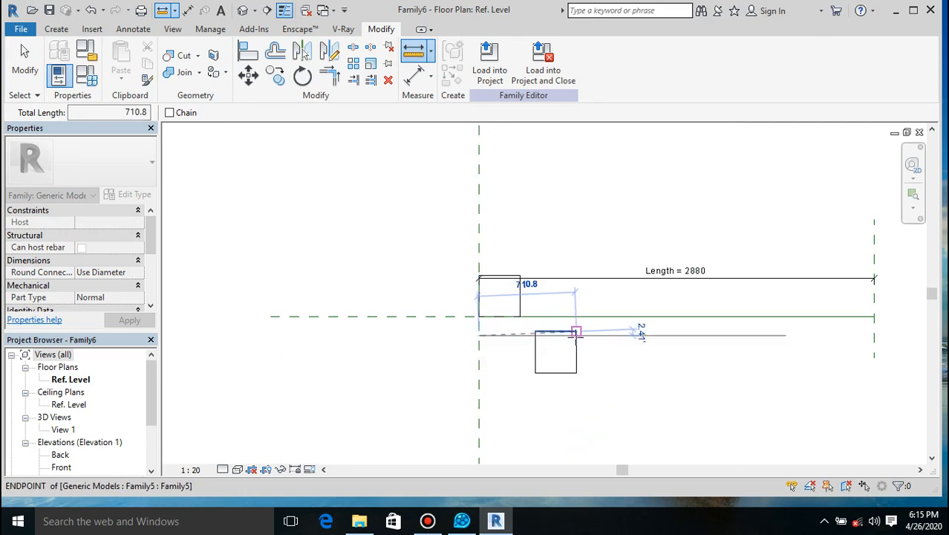
scroll(576, 334, up, 2)
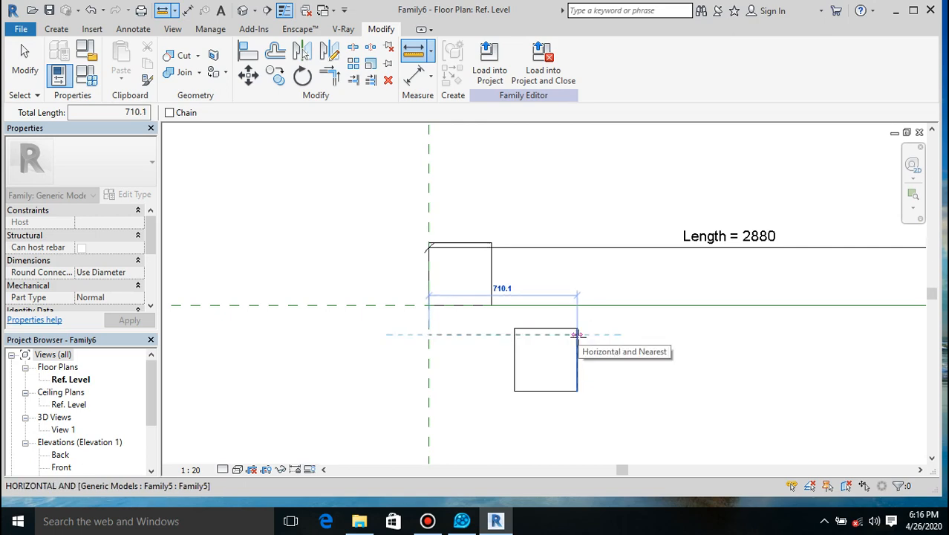
key(Escape)
key(Escape)
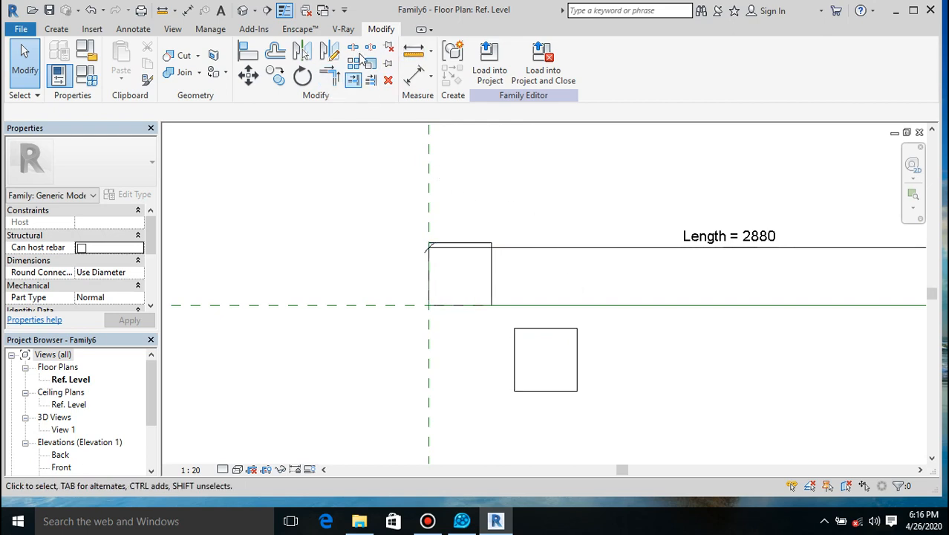
- Array the Family5 instance linearly as 2 grouped items, with the last one's lower square ending at the Right reference plane
scroll(456, 259, down, 1)
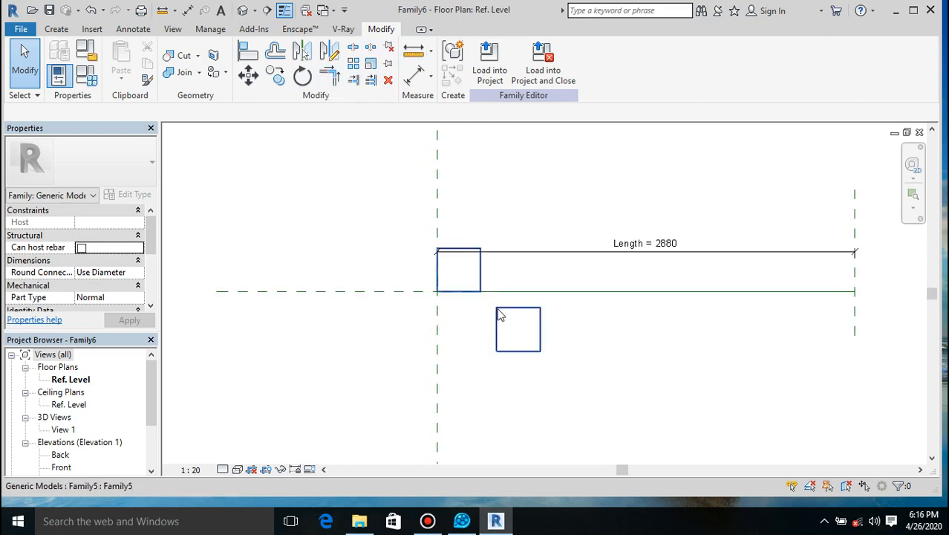
click(483, 293)
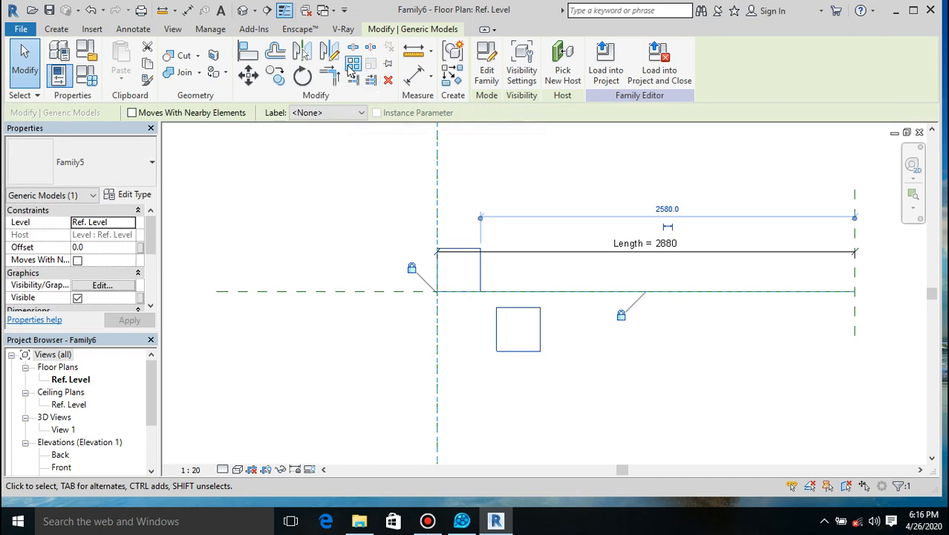
click(352, 65)
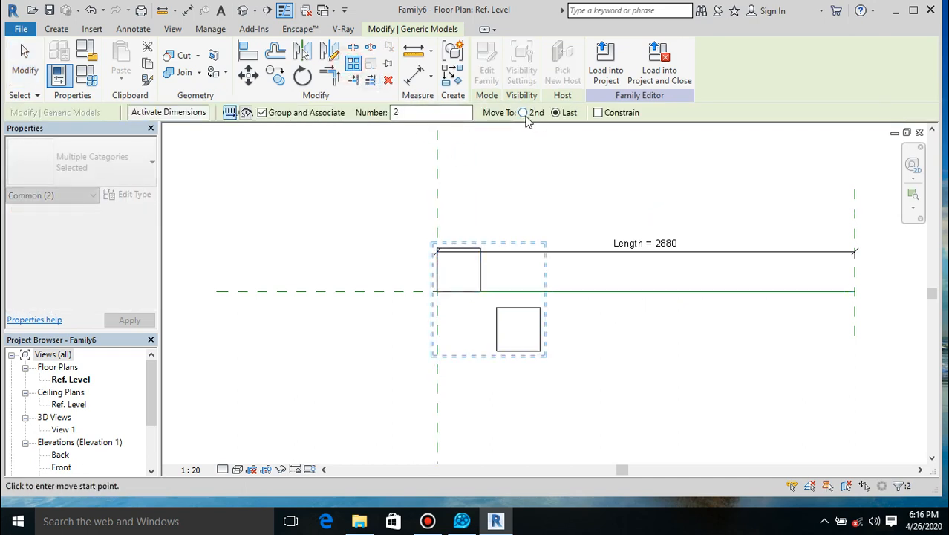
click(540, 309)
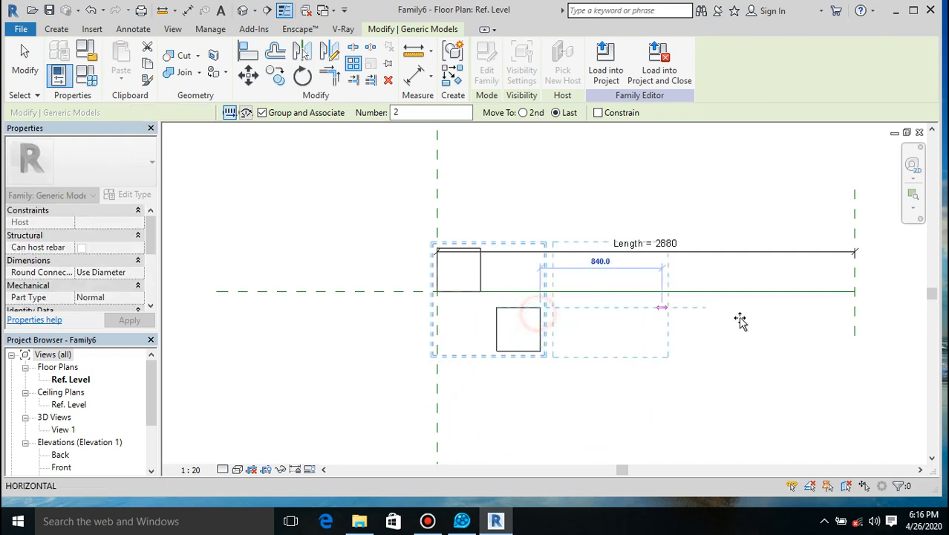
click(854, 305)
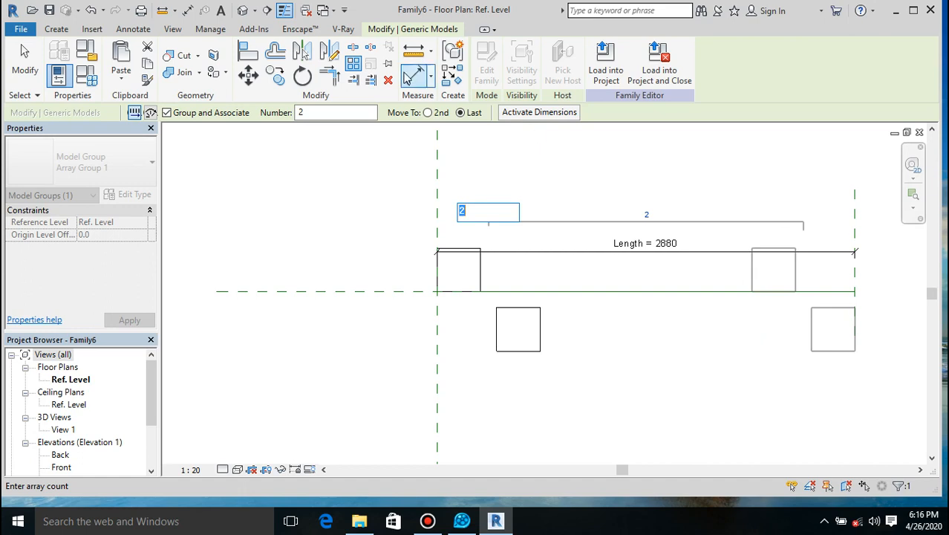
- Align the last array item's far edge to the Right reference plane and lock it
click(251, 53)
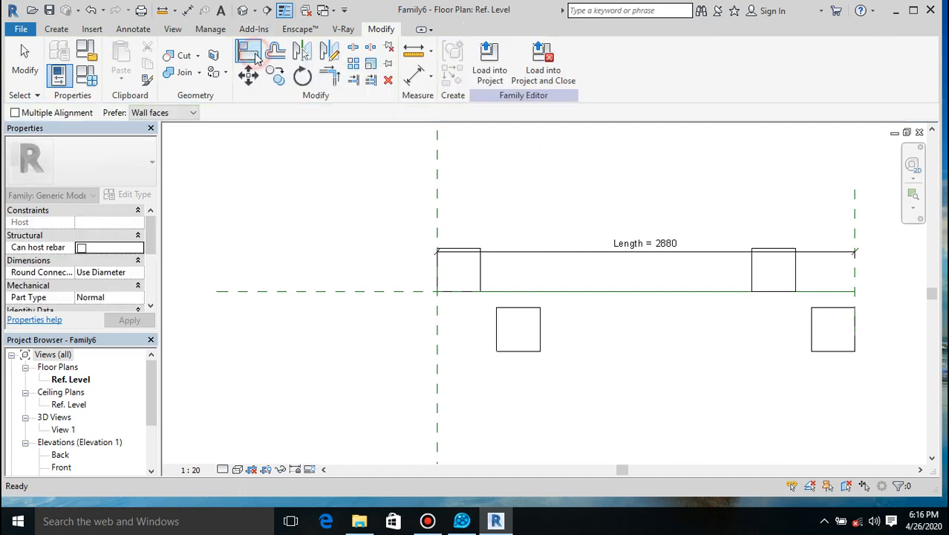
click(855, 281)
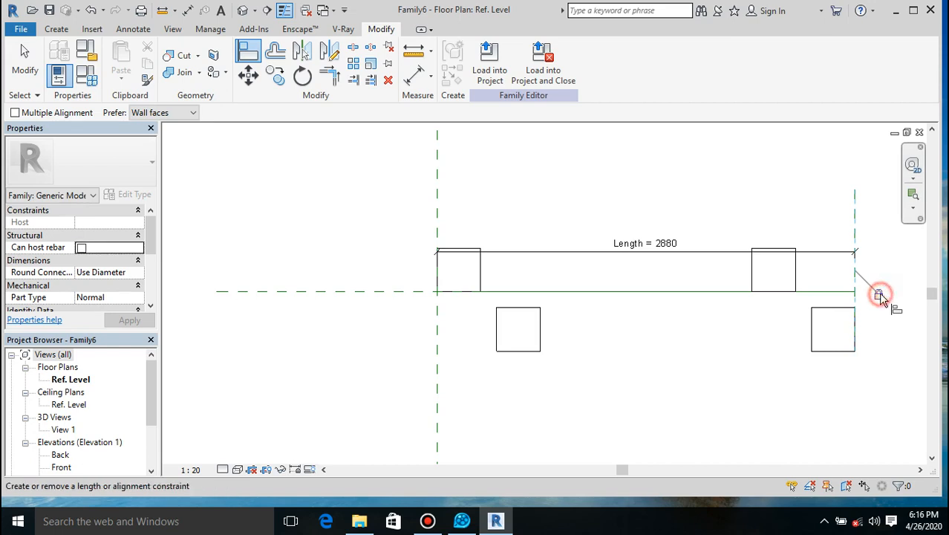
click(879, 294)
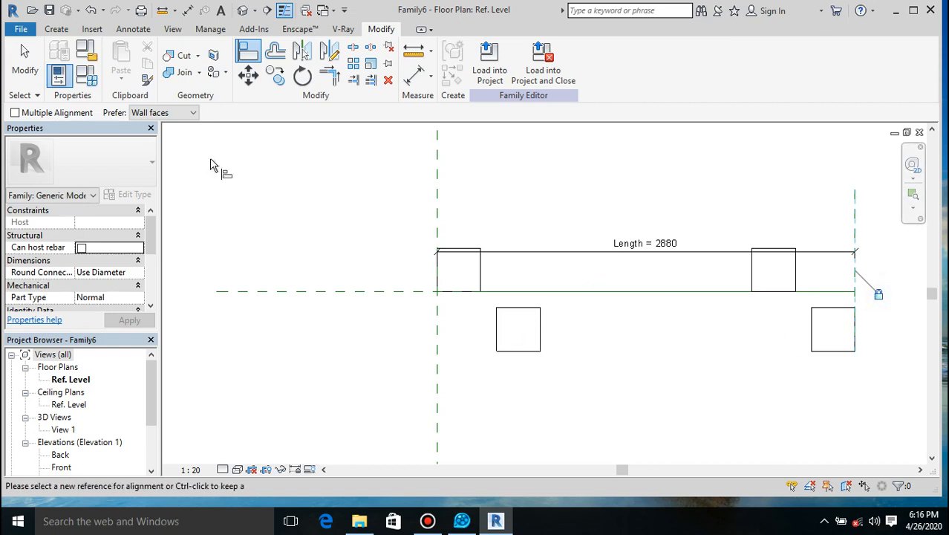
key(Escape)
key(Escape)
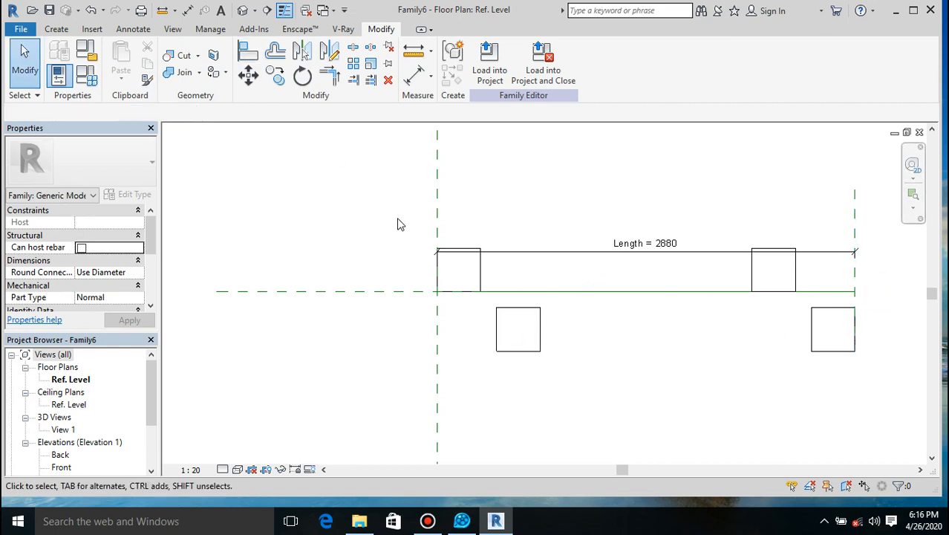
- Label the array count with a new instance family parameter named a
click(540, 321)
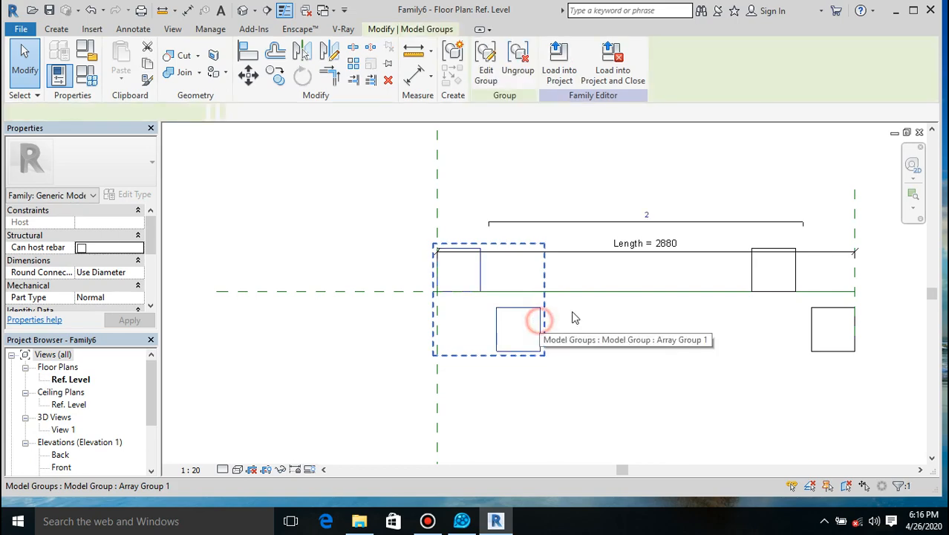
click(657, 223)
click(260, 112)
click(259, 138)
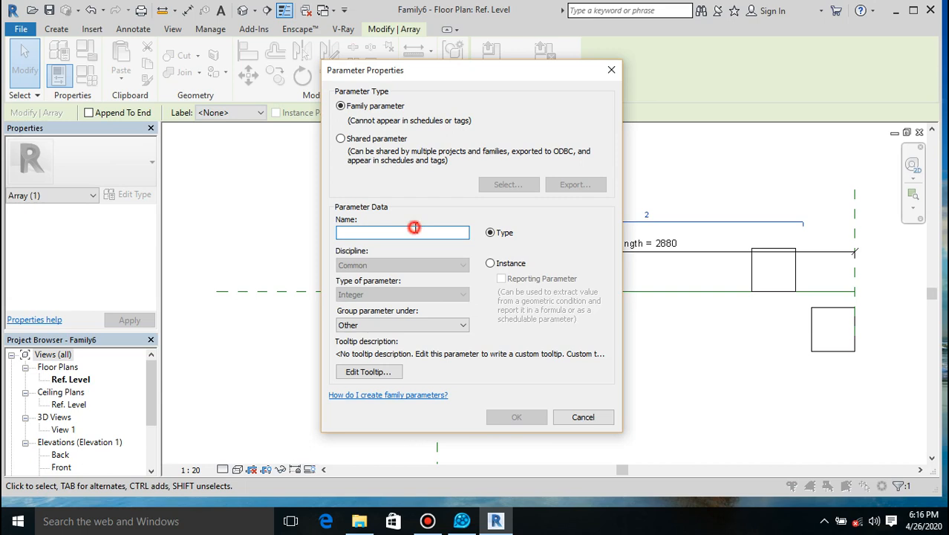
click(490, 263)
click(403, 234)
text(a)
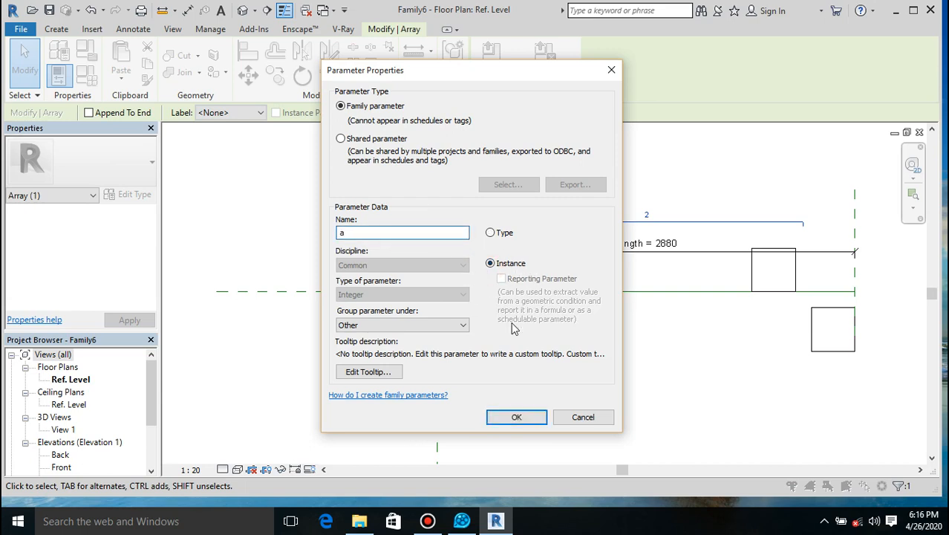
click(513, 416)
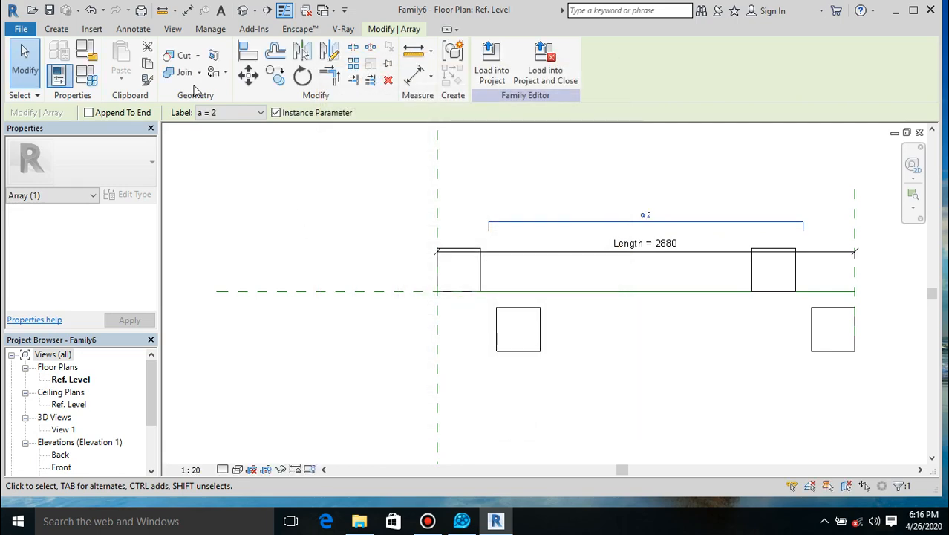
- Add an instance family parameter named z of type Length, grouped under Dimensions
click(92, 82)
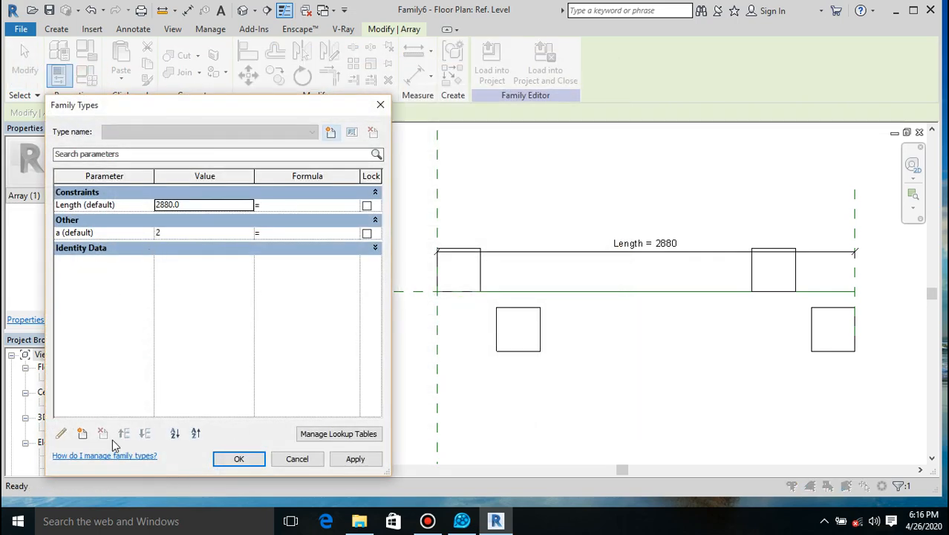
click(80, 434)
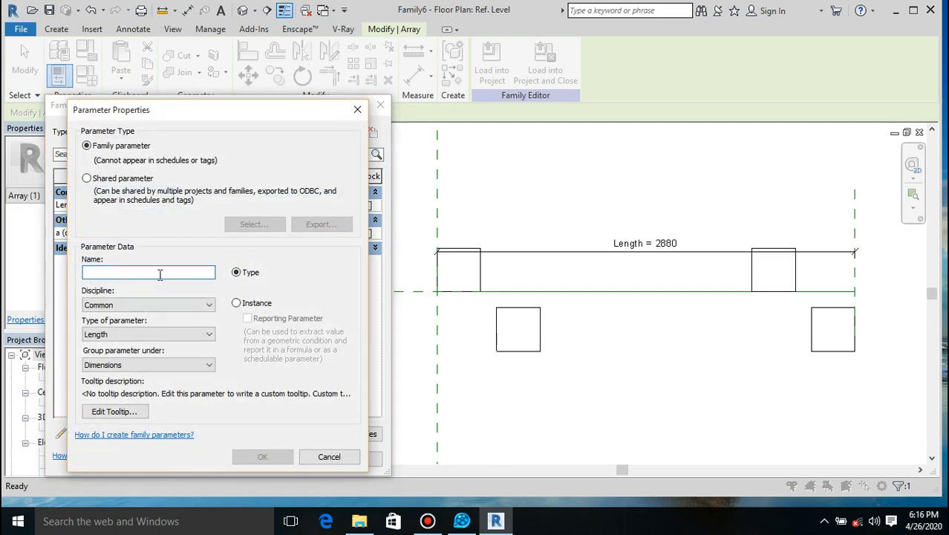
click(237, 304)
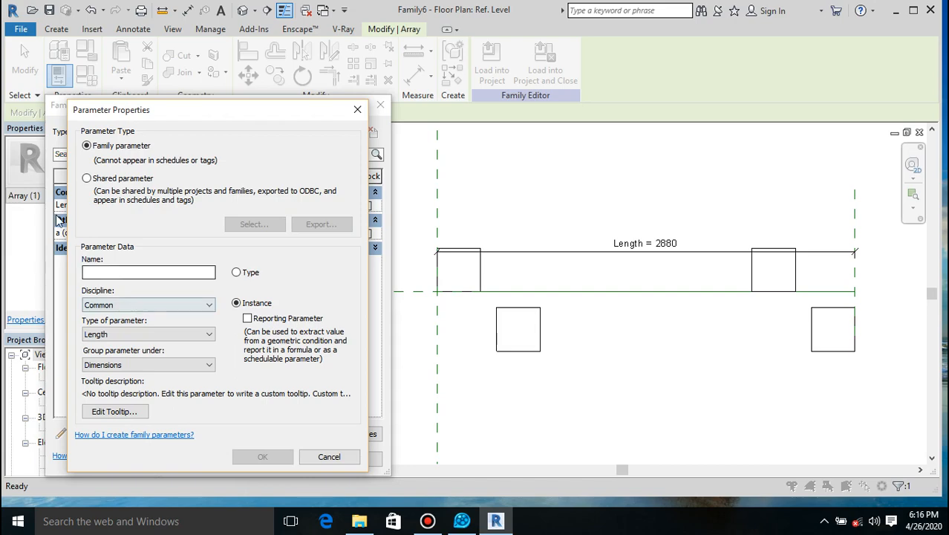
click(98, 271)
text(z)
click(257, 456)
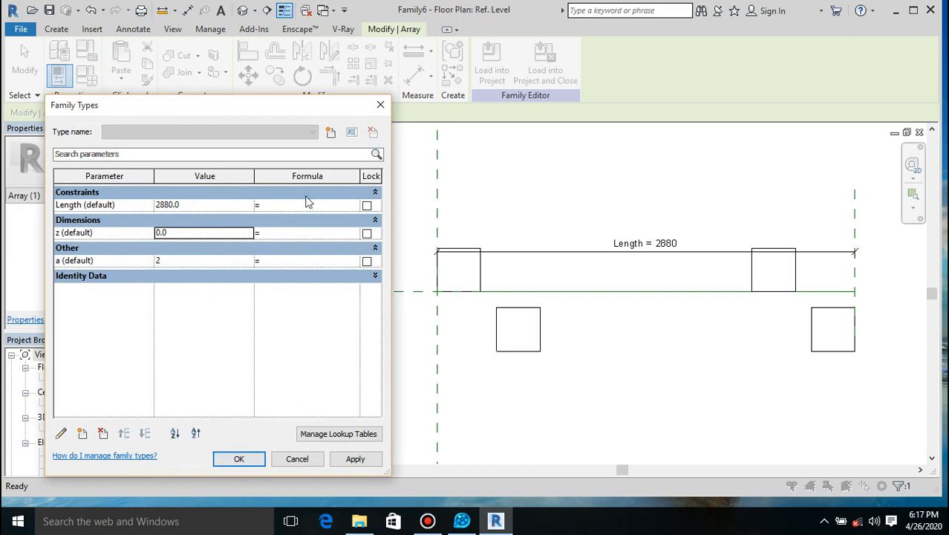
- Try to drive parameter a with the formula Length/z before z has a value
click(287, 261)
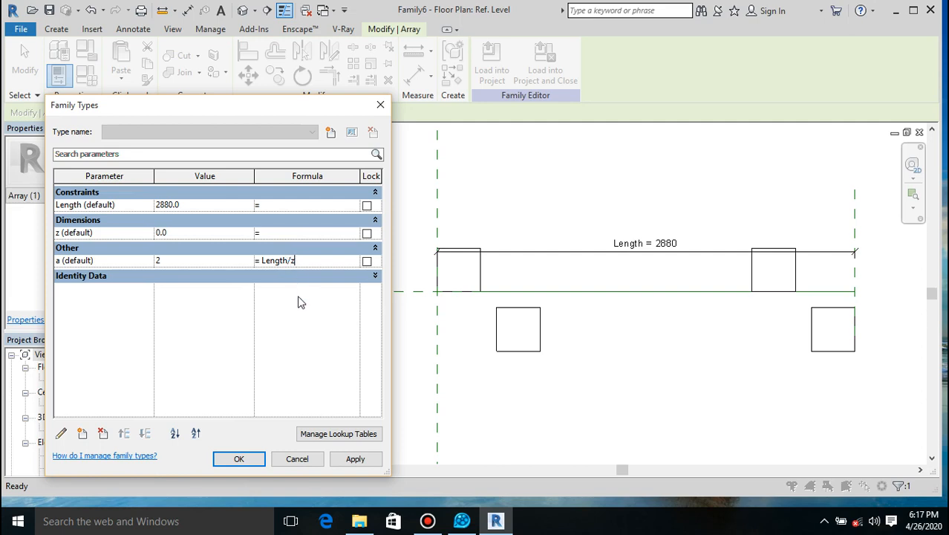
click(201, 230)
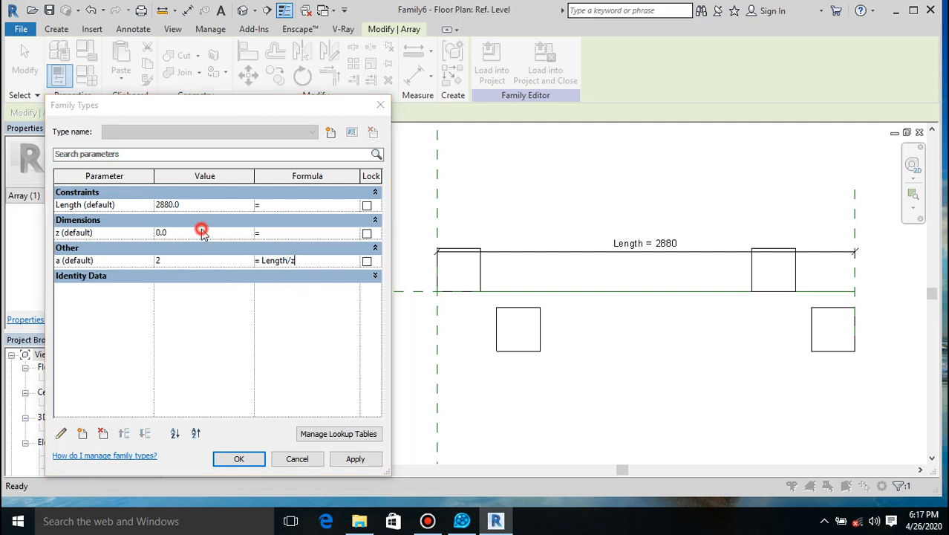
click(570, 263)
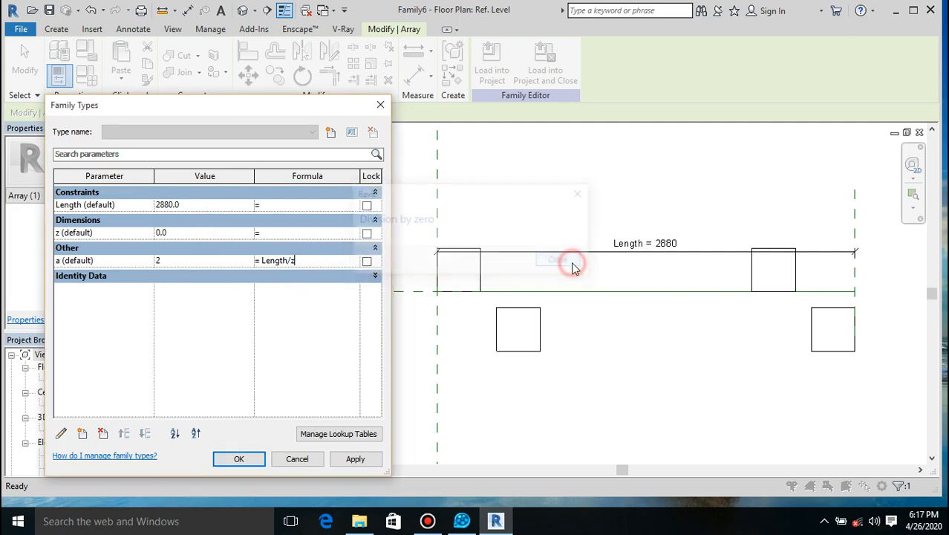
key(BackSpace)
key(BackSpace)
key(BackSpace)
key(BackSpace)
key(BackSpace)
key(BackSpace)
key(BackSpace)
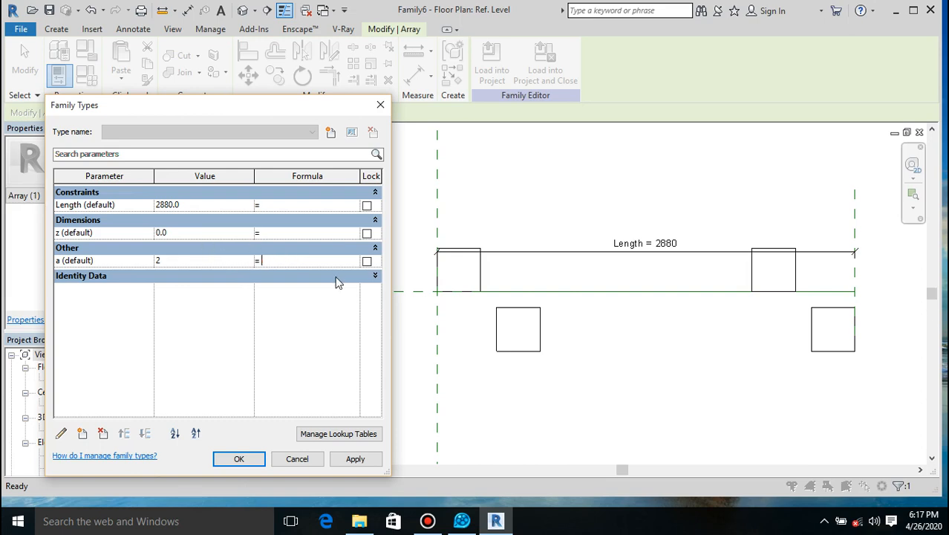
- Set z to 760 and give parameter a the formula Length/z, applying both to the family
click(185, 234)
text(7)
click(206, 228)
click(287, 258)
text(Length/z)
click(239, 461)
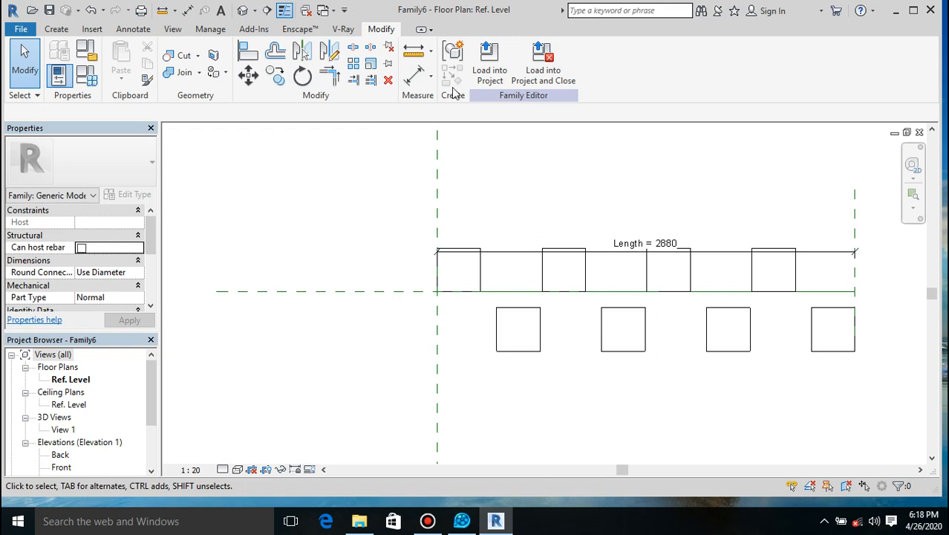
- Load the Family6 family into Project1 only
click(483, 62)
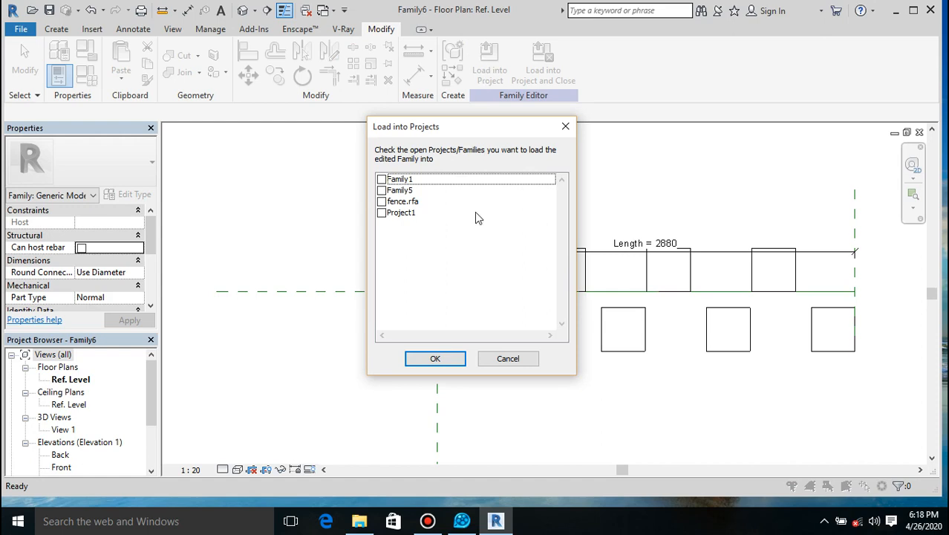
click(381, 213)
click(440, 359)
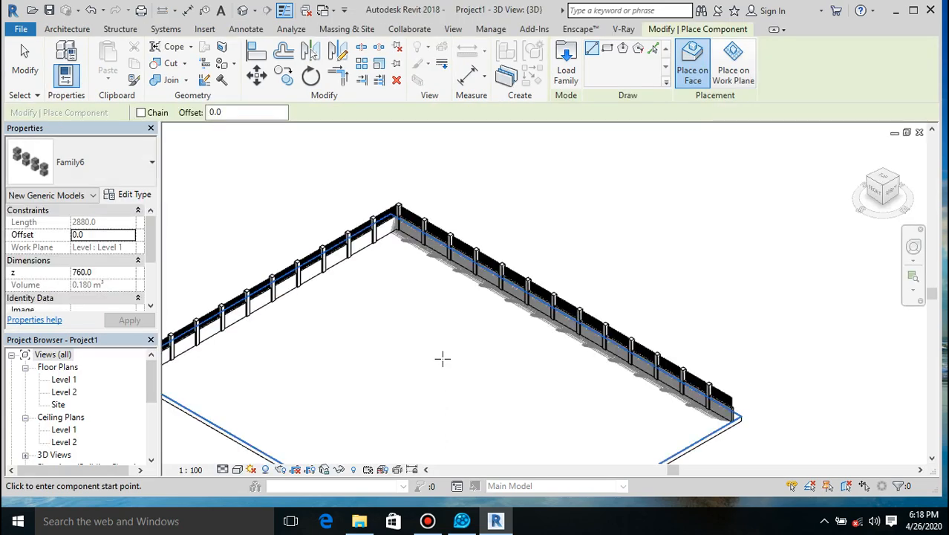
- Place a vertical Family6 component about 21000 mm long in the Level 1 floor plan, about 8476 mm inside the parallel fence
click(63, 380)
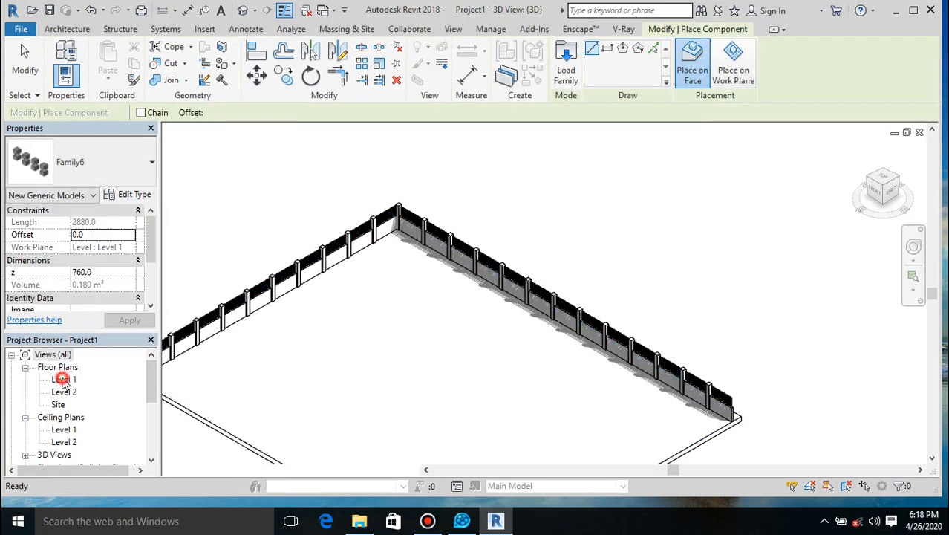
double_click(63, 379)
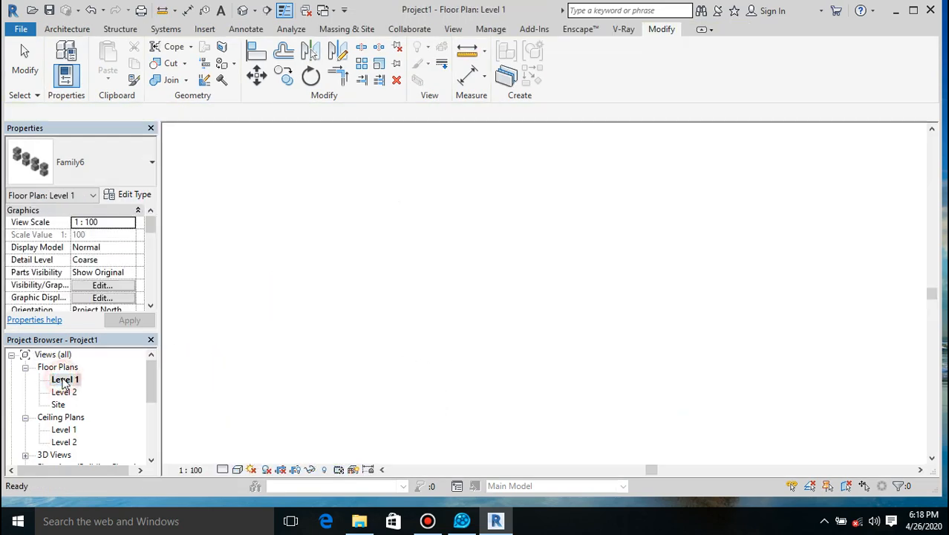
click(59, 29)
click(167, 64)
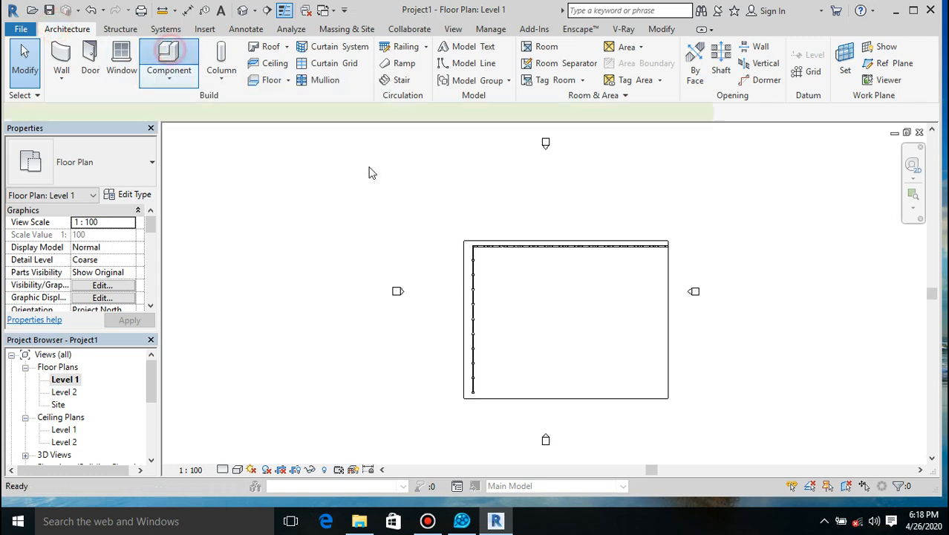
click(523, 387)
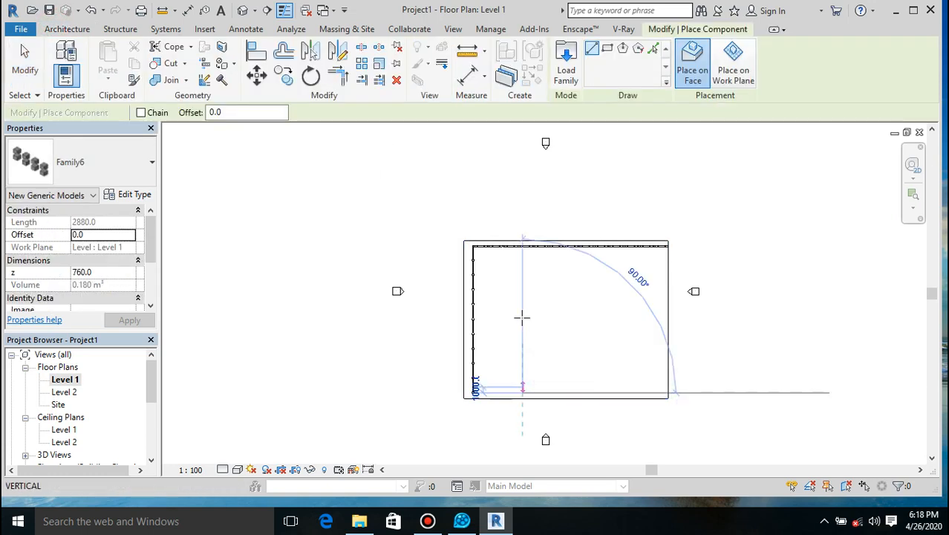
click(522, 268)
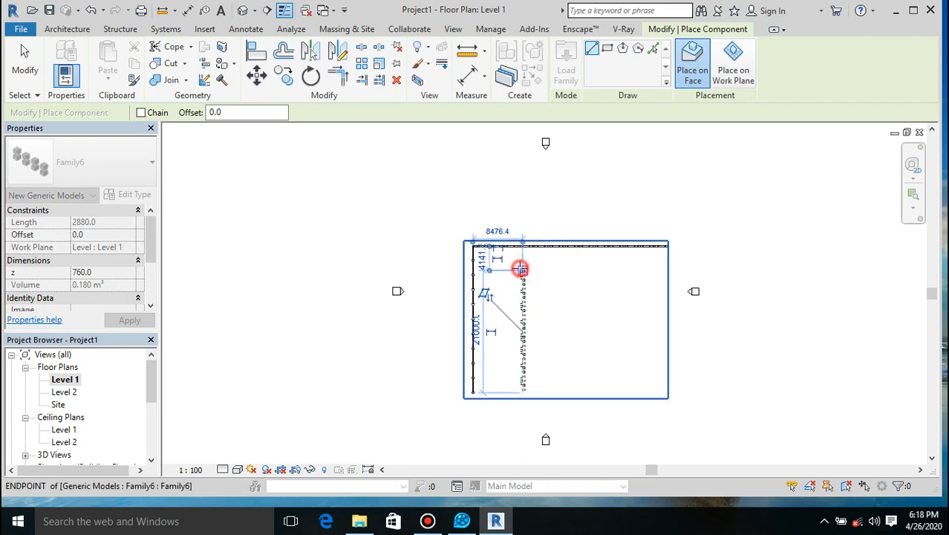
- End component placement and examine the Family6 row in the 3D view, checking its box spacing and both ends against the fences
click(243, 10)
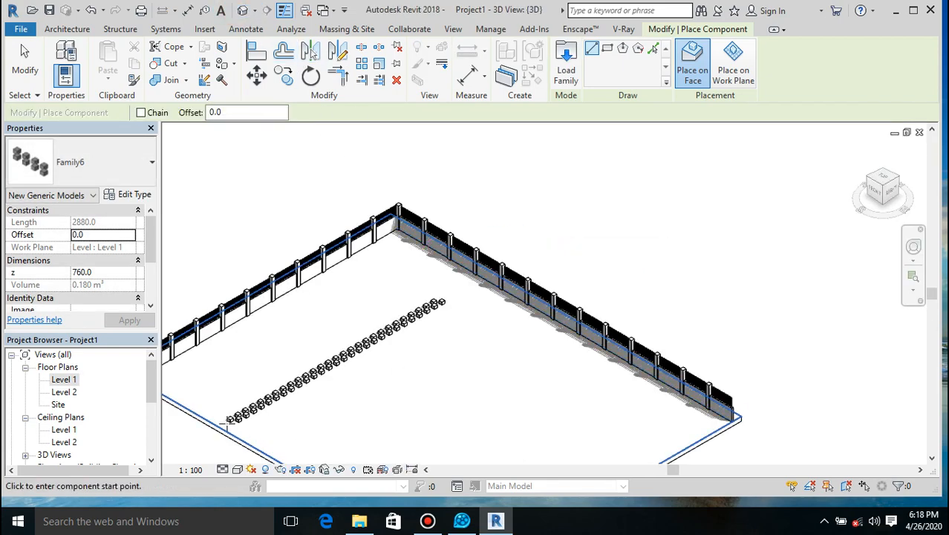
scroll(296, 300, up, 6)
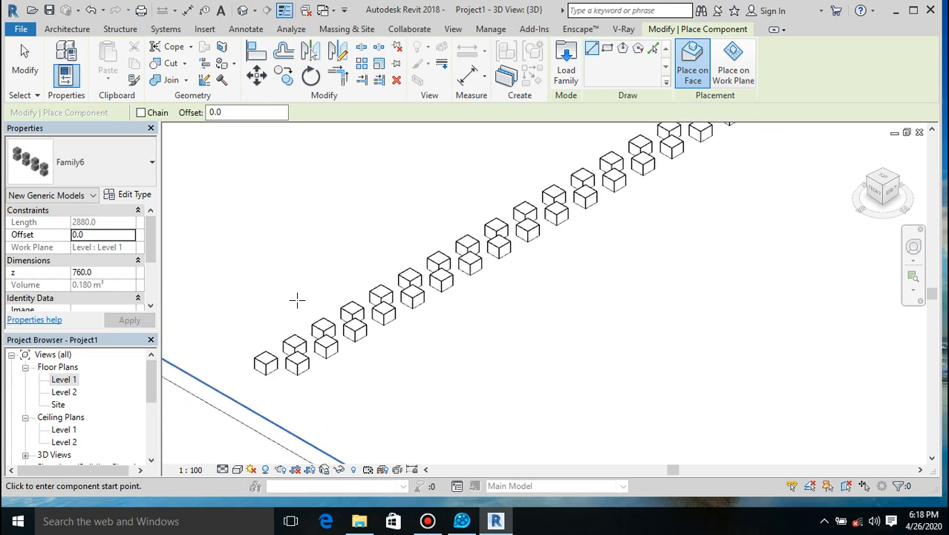
scroll(382, 356, down, 1)
scroll(381, 355, down, 2)
scroll(343, 269, down, 2)
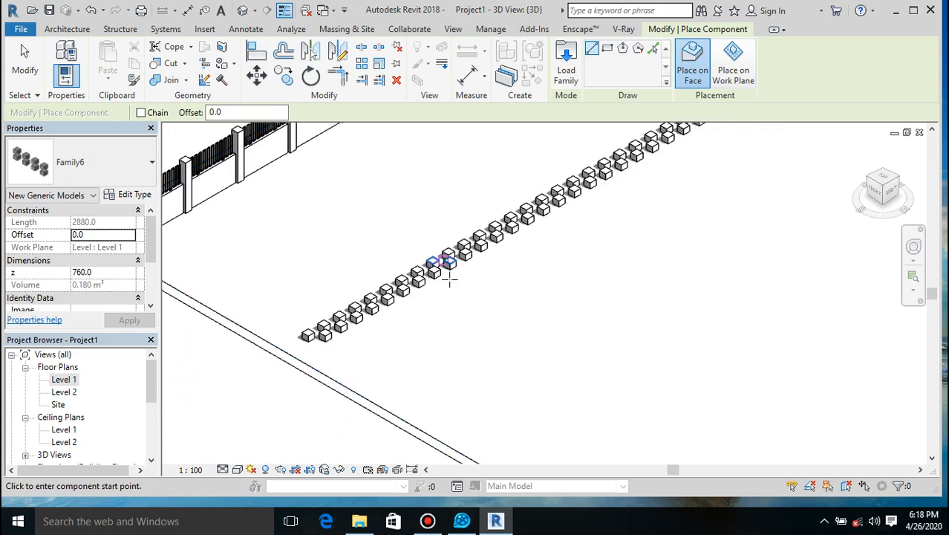
scroll(319, 349, up, 4)
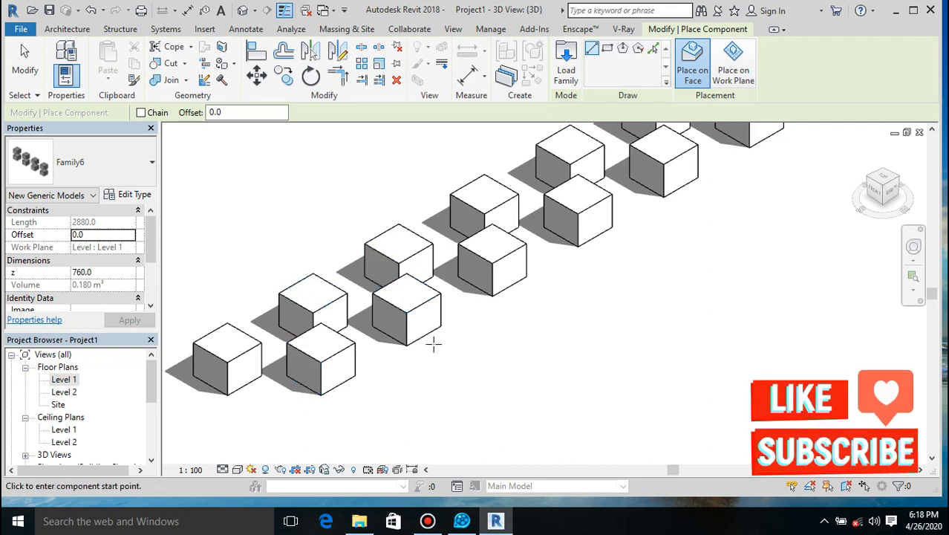
scroll(433, 344, down, 6)
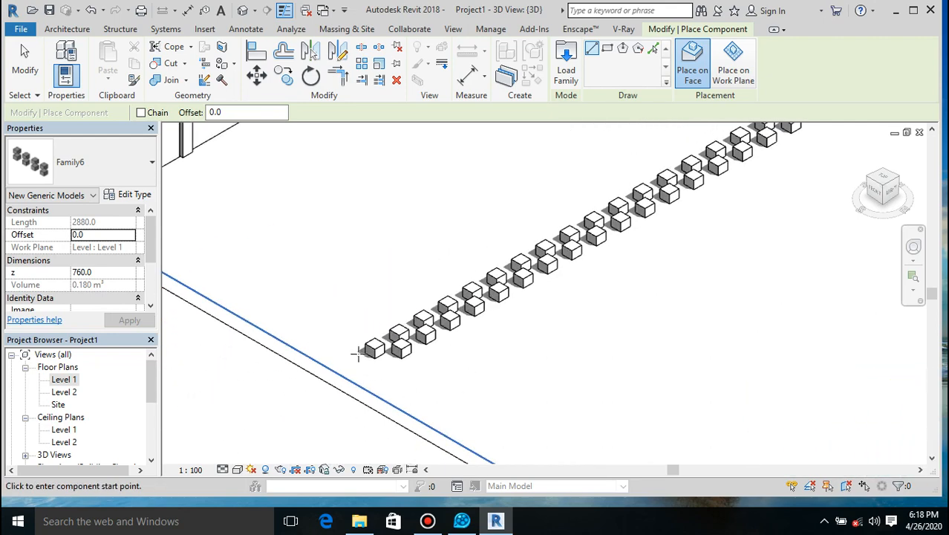
scroll(357, 354, down, 2)
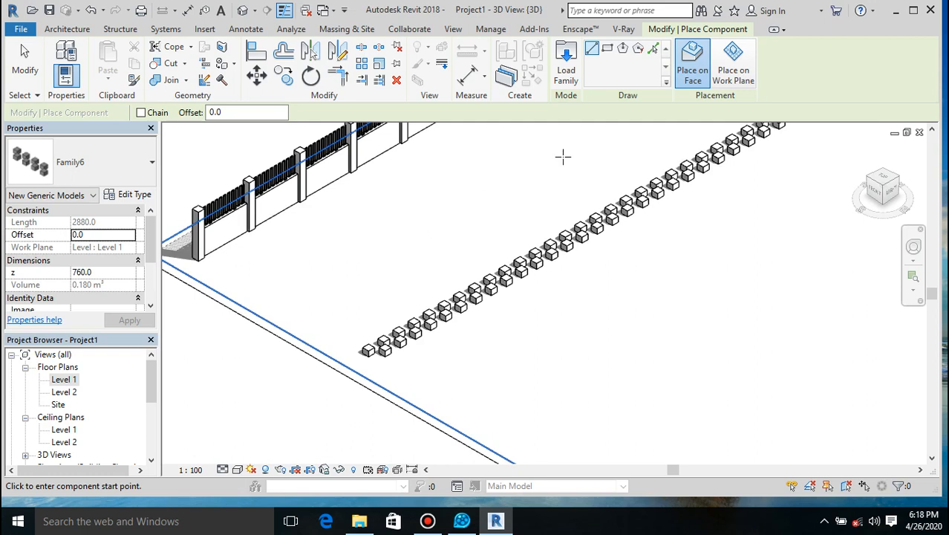
key(Escape)
key(Escape)
scroll(515, 333, down, 2)
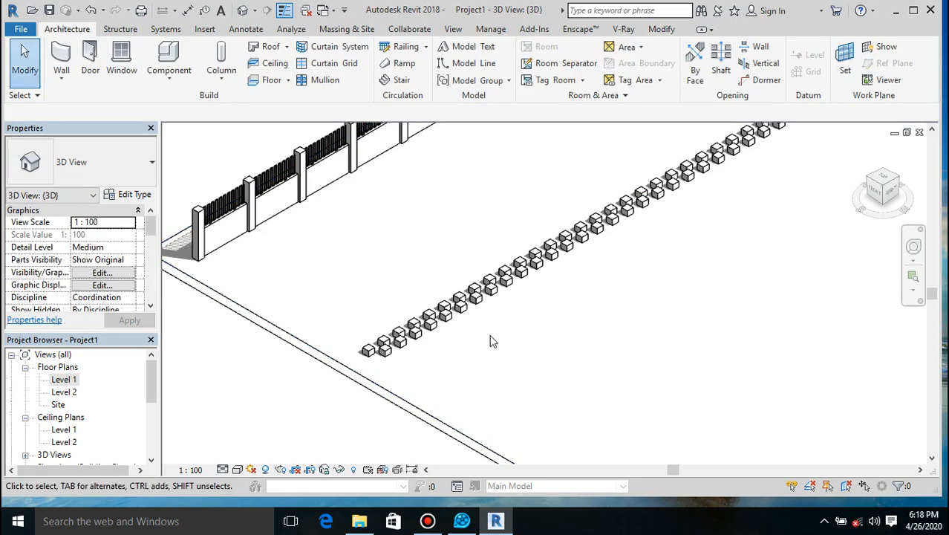
scroll(455, 347, down, 3)
scroll(631, 197, up, 4)
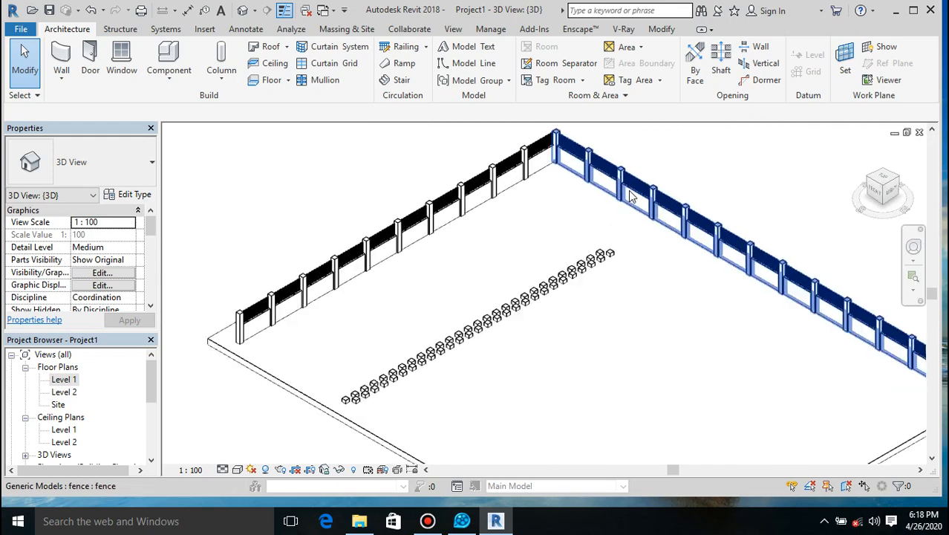
scroll(607, 264, up, 5)
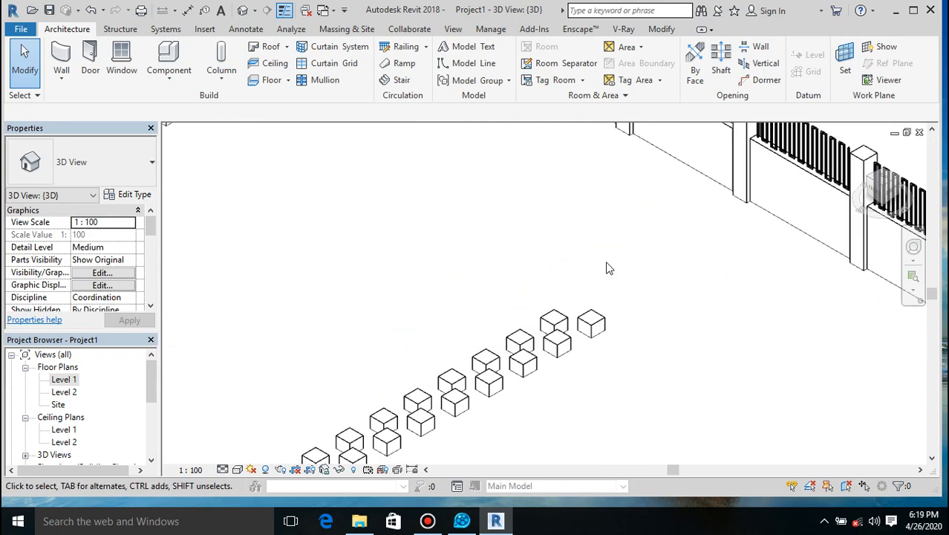
scroll(480, 317, down, 4)
scroll(480, 321, down, 5)
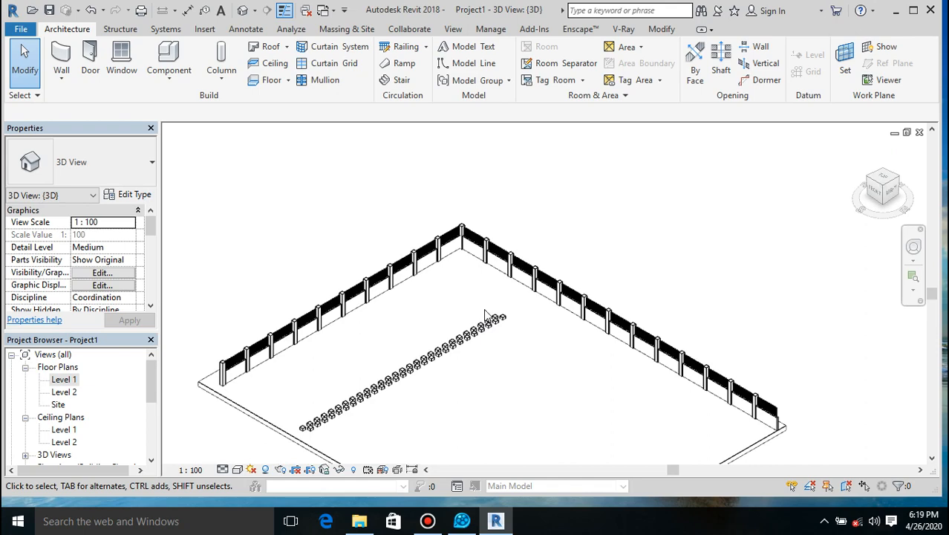
scroll(529, 269, down, 3)
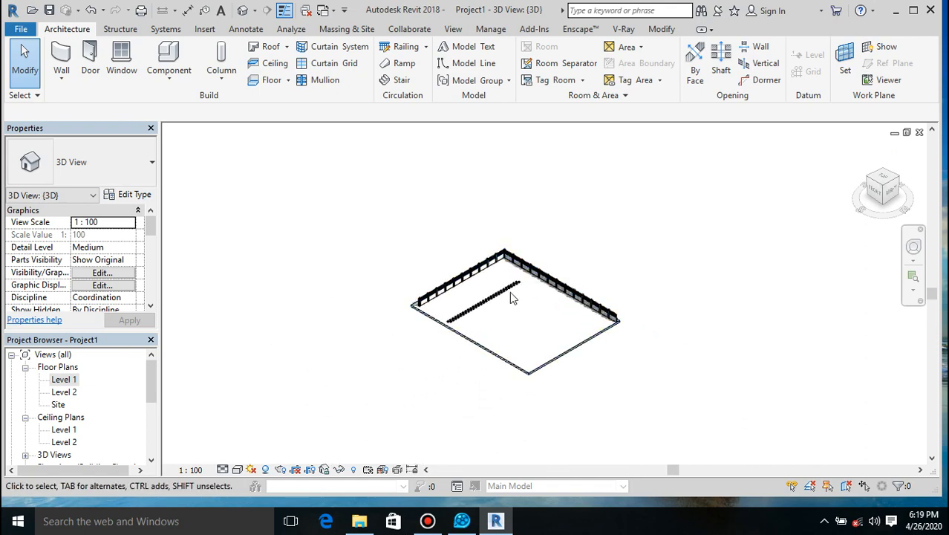
scroll(504, 261, up, 3)
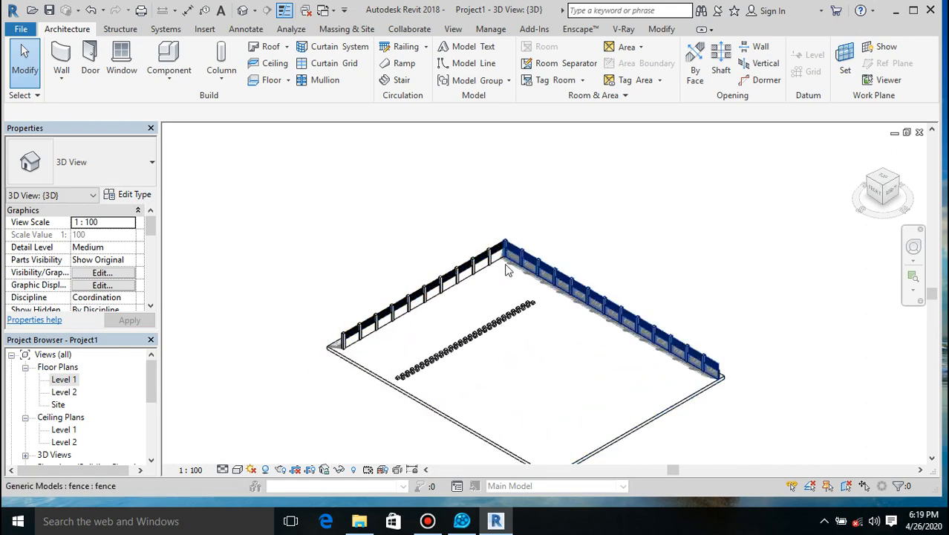